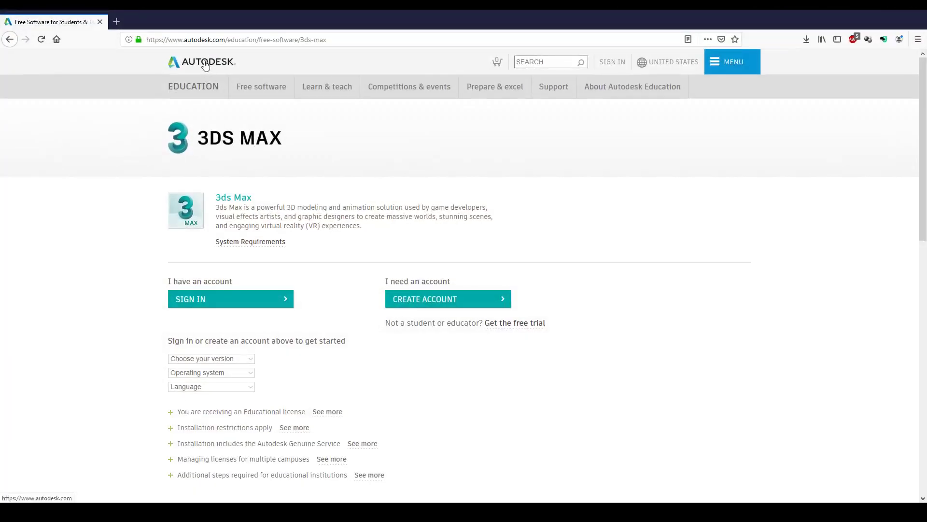
Step: Open the 3ds Max product page from the free software list of the Autodesk Education Community site
left_click(206, 62)
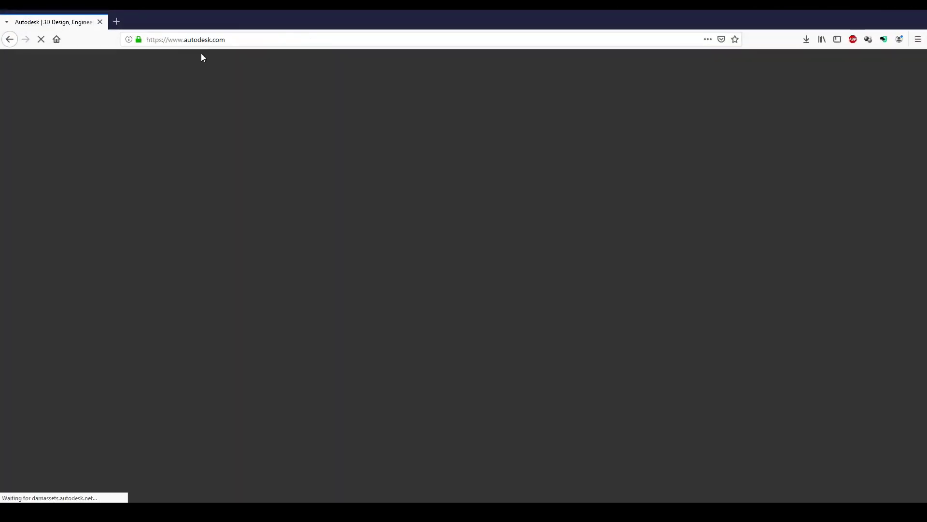
right_click(9, 39)
left_click(46, 79)
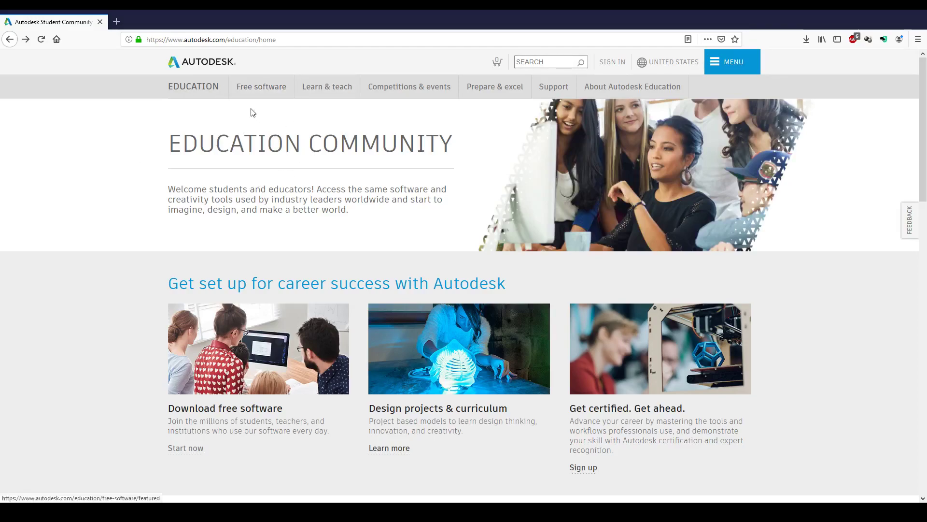
left_click(272, 93)
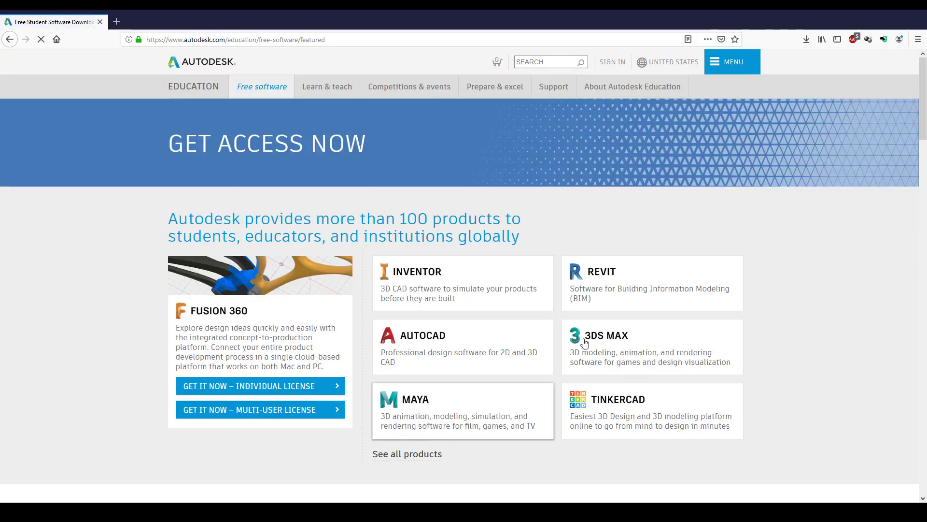
left_click(653, 329)
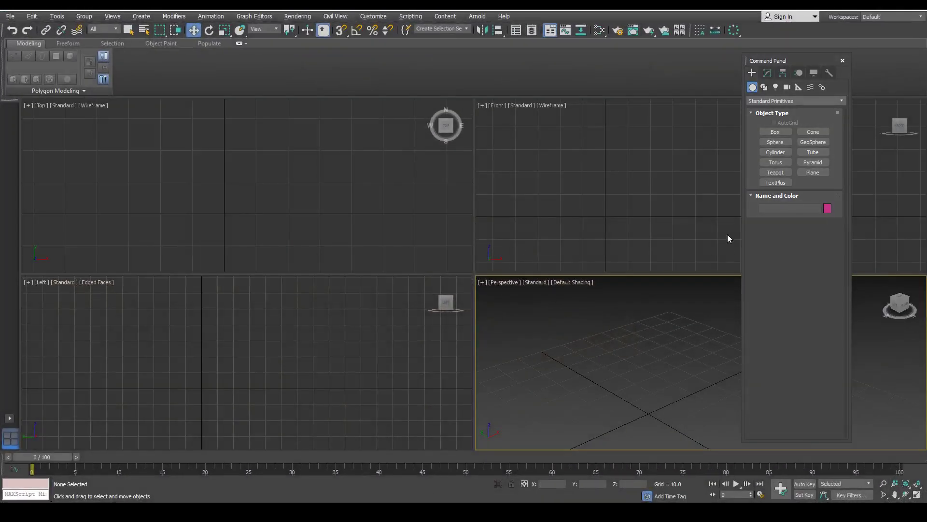
Step: In 3ds Max, close the floating Command Panel, show it again and reposition it over the Front and Perspective viewports
left_click_drag(796, 61, 820, 70)
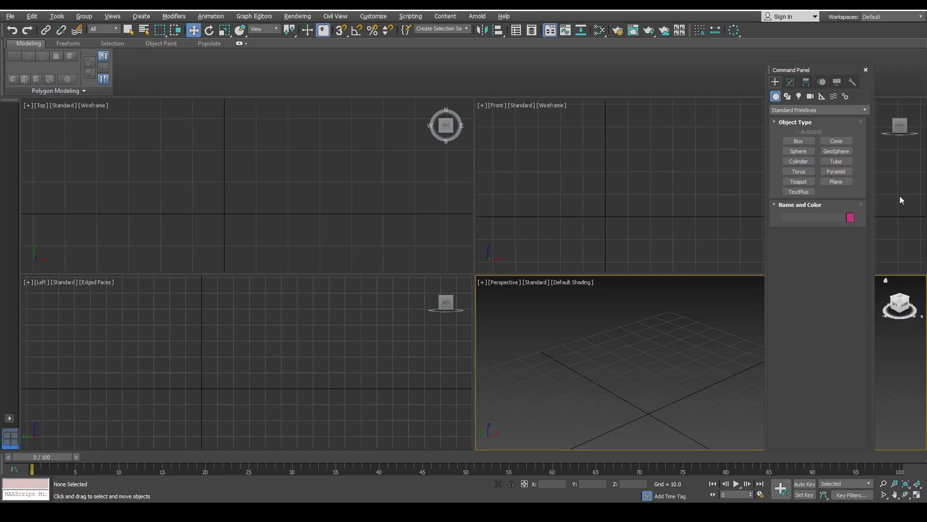
left_click(866, 70)
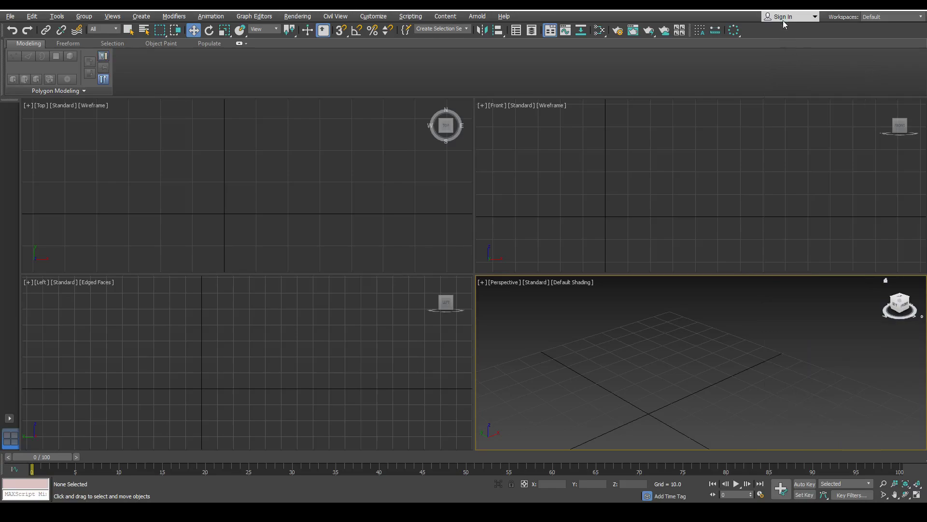
right_click(755, 30)
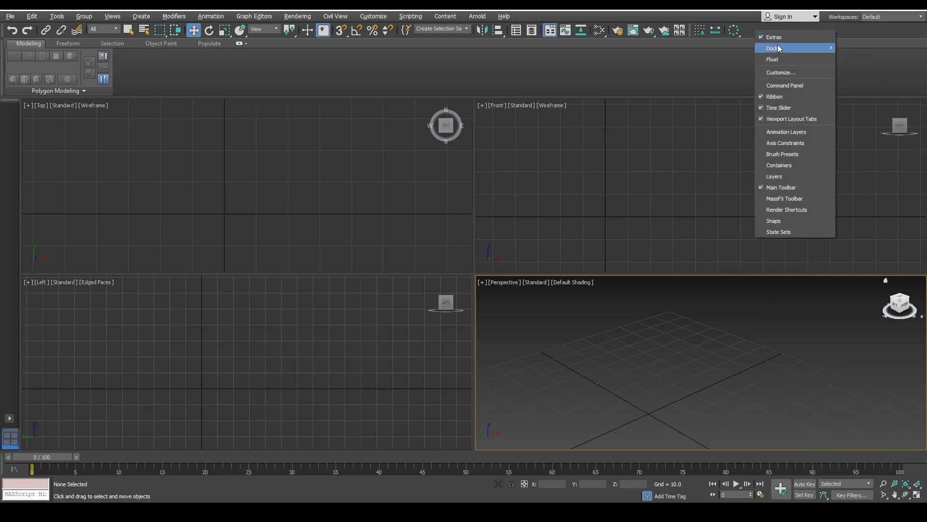
left_click(787, 85)
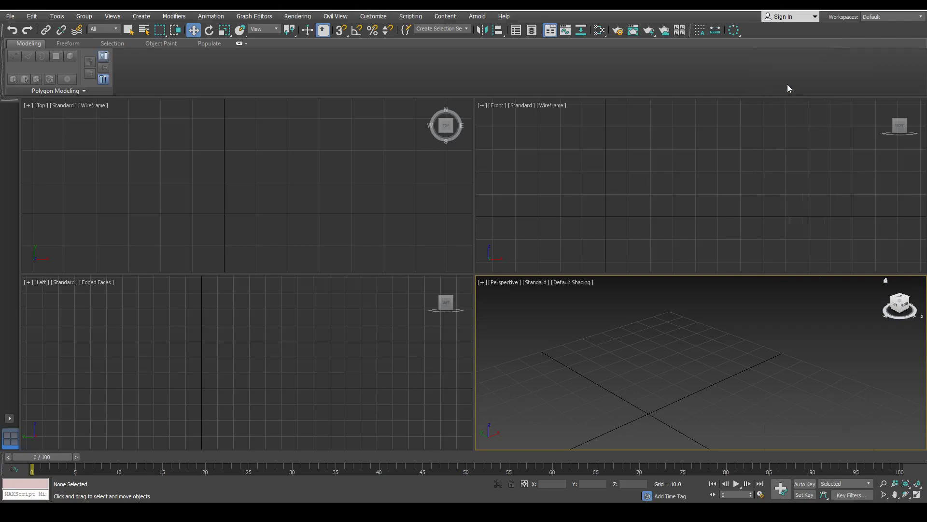
left_click_drag(835, 69, 861, 69)
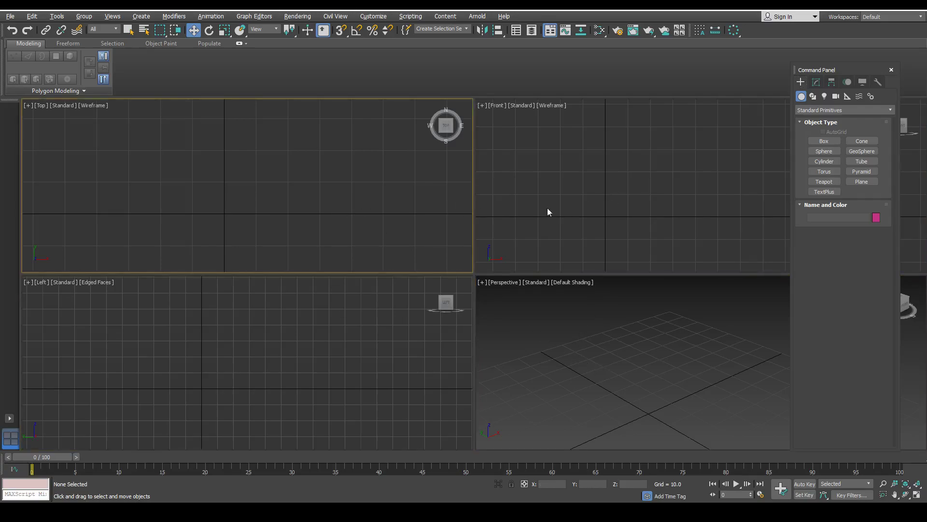
Step: Activate each of the four viewports in turn and maximize the Perspective viewport
left_click(609, 204)
left_click(392, 205)
left_click(356, 320)
left_click(512, 297)
left_click(570, 245)
left_click(376, 224)
left_click(359, 344)
left_click(619, 351)
left_click(630, 224)
left_click(395, 227)
left_click(384, 318)
left_click(612, 333)
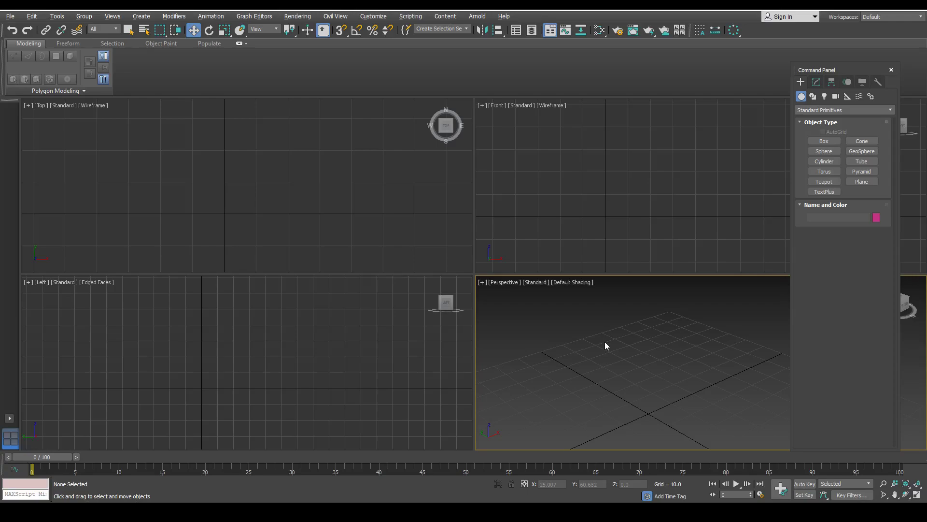
key("alt+w")
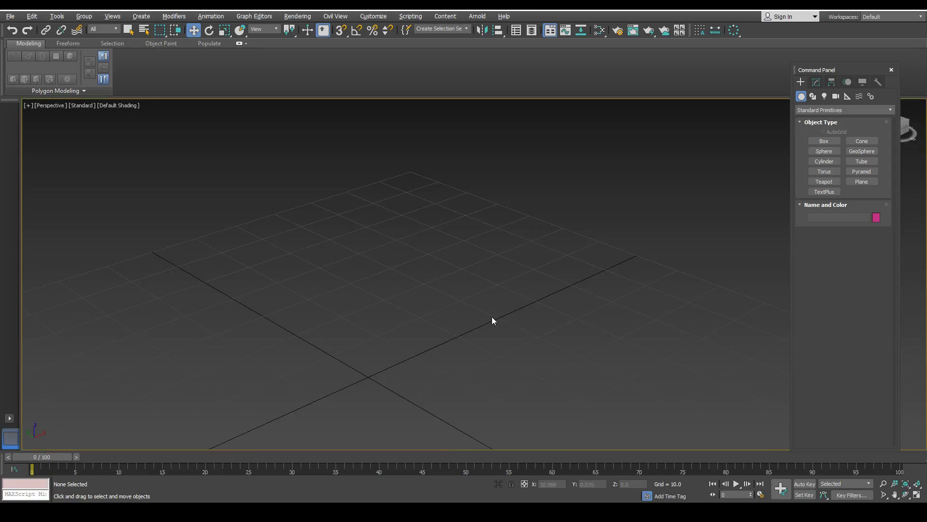
Step: Pan the Perspective view across the home grid and zoom in and out around its center
middle_click_drag(366, 265, 423, 240)
middle_click_drag(488, 254, 479, 278)
middle_click_drag(460, 250, 496, 228)
middle_click_drag(417, 246, 507, 236)
scroll(413, 252, "down", 6)
scroll(412, 255, "up", 6)
scroll(412, 255, "down", 5)
scroll(412, 254, "up", 5)
scroll(413, 254, "down", 5)
scroll(413, 255, "up", 5)
scroll(413, 254, "down", 2)
scroll(413, 254, "down", 4)
scroll(413, 254, "up", 6)
scroll(469, 247, "down", 5)
scroll(468, 254, "up", 5)
scroll(468, 253, "down", 2)
scroll(470, 263, "up", 5)
scroll(469, 262, "down", 8)
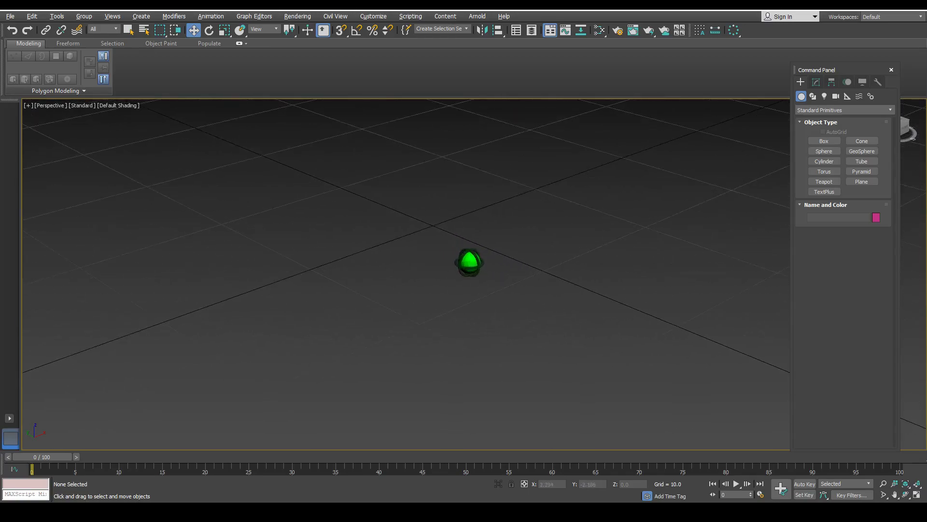
scroll(469, 261, "up", 5)
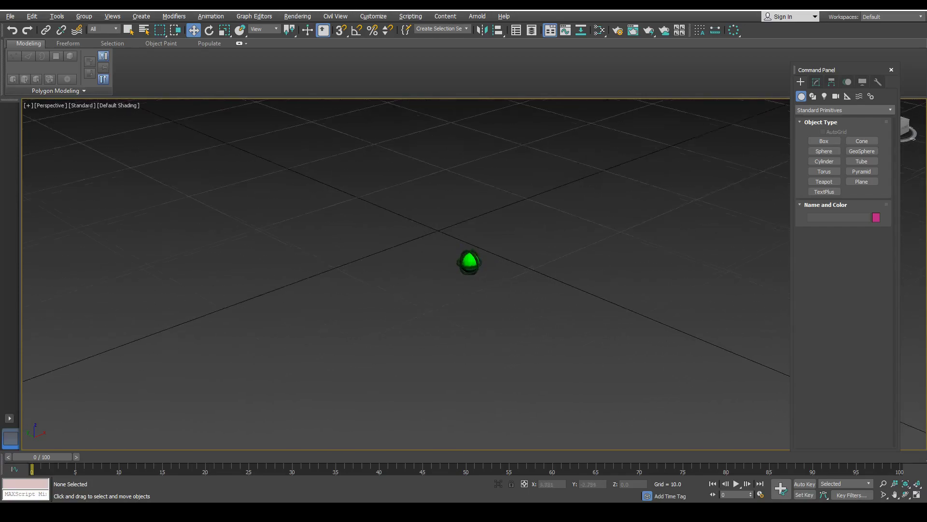
Step: Orbit the Perspective view to see the home grid from other angles, with the whole grid in frame
scroll(470, 261, "down", 1)
middle_click_drag(436, 244, 489, 285, "alt")
scroll(459, 236, "down", 5)
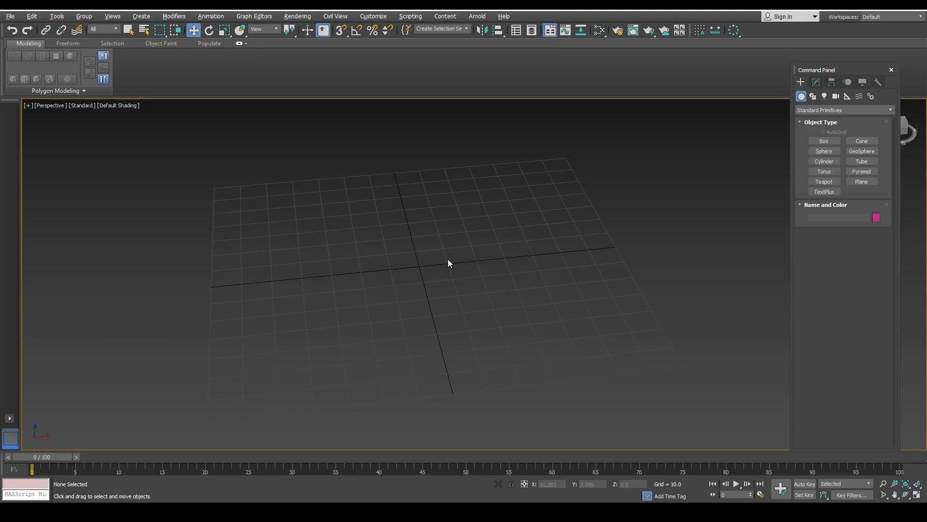
middle_click_drag(453, 244, 431, 253, "alt")
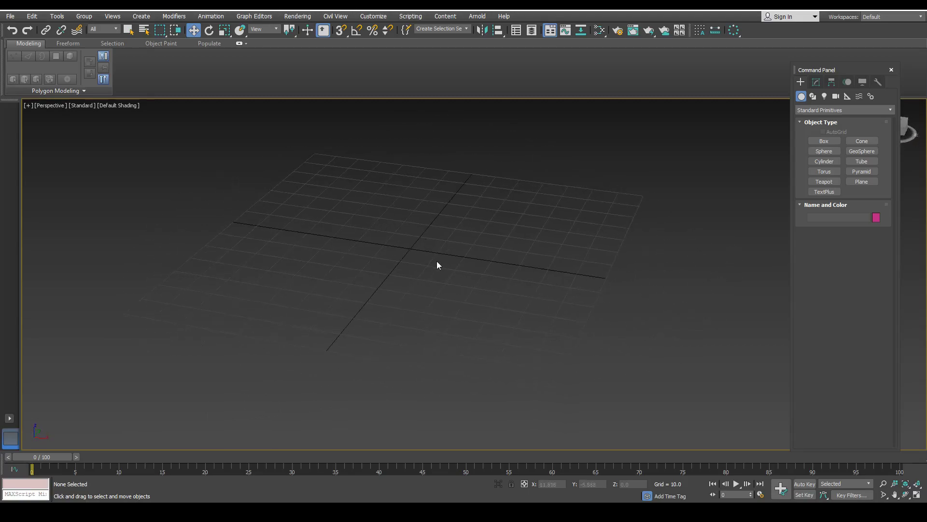
scroll(436, 253, "up", 5)
scroll(436, 254, "down", 8)
scroll(435, 253, "up", 3)
scroll(436, 253, "down", 2)
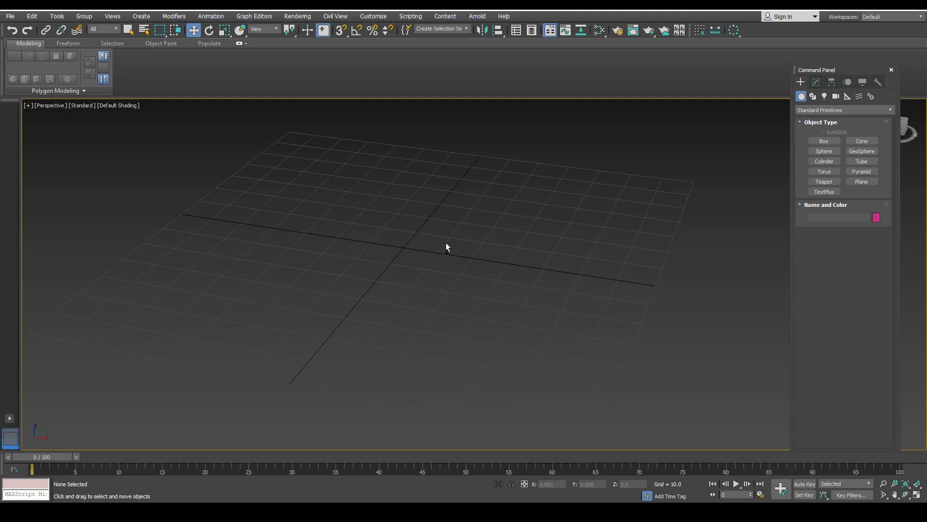
middle_click_drag(416, 225, 436, 246)
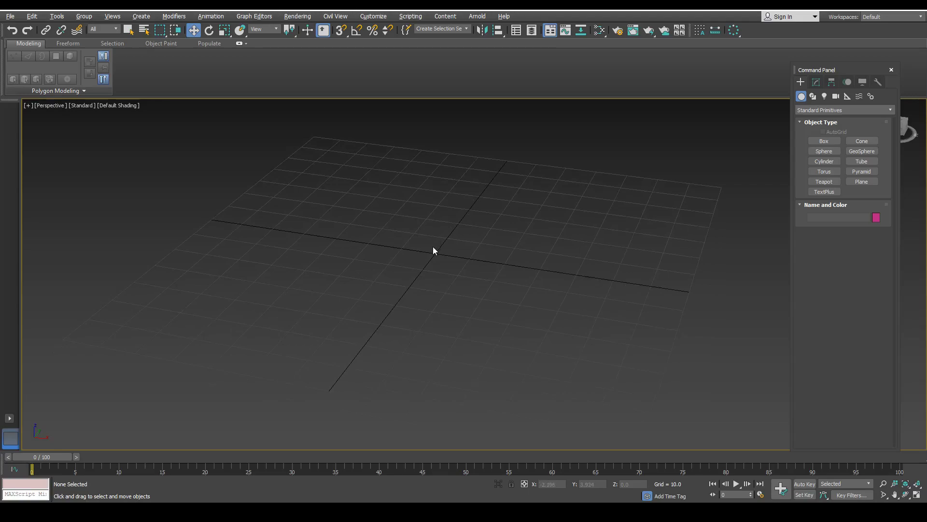
Step: Switch from the maximized Perspective viewport to the four-view layout and back again
key("alt+w")
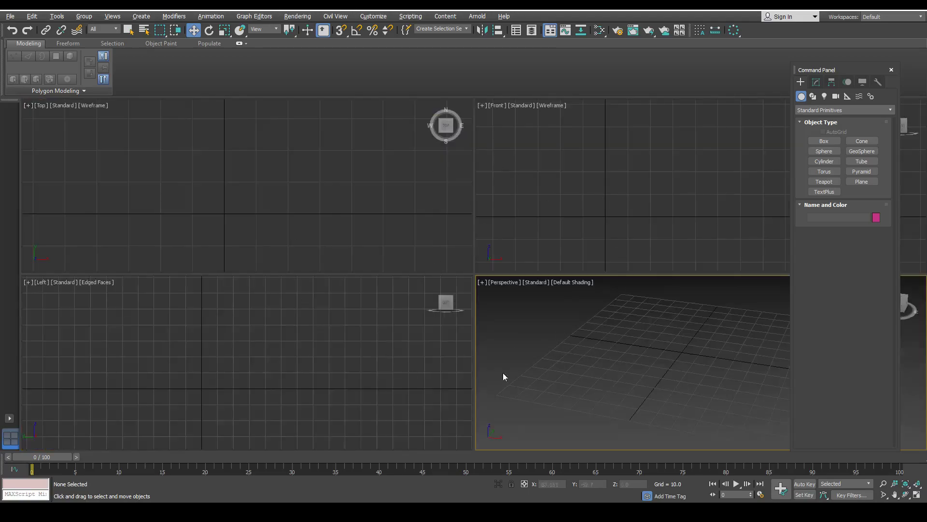
key("alt+w")
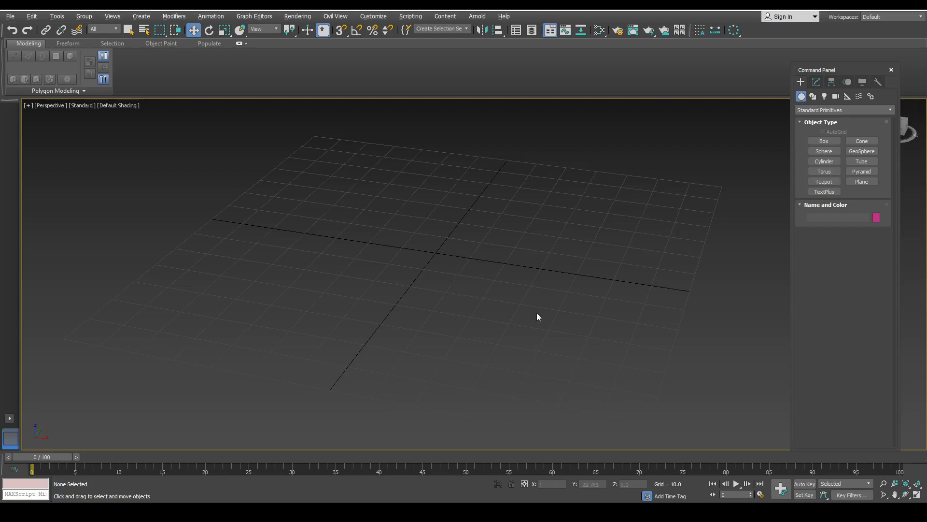
middle_click_drag(467, 233, 443, 242)
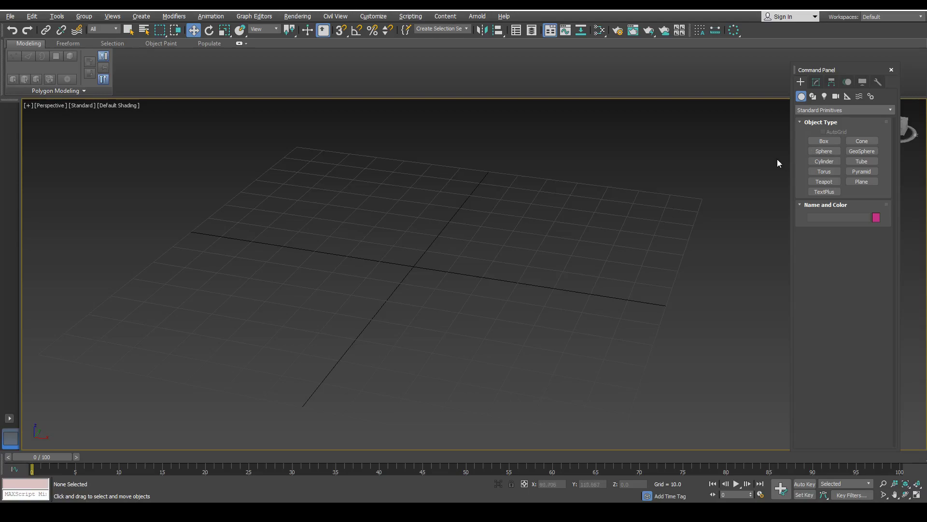
Step: Create a teapot near the center of the grid, reset its X and Y position to 0.0 and deselect it
left_click(830, 186)
left_click_drag(409, 257, 445, 281)
key("w")
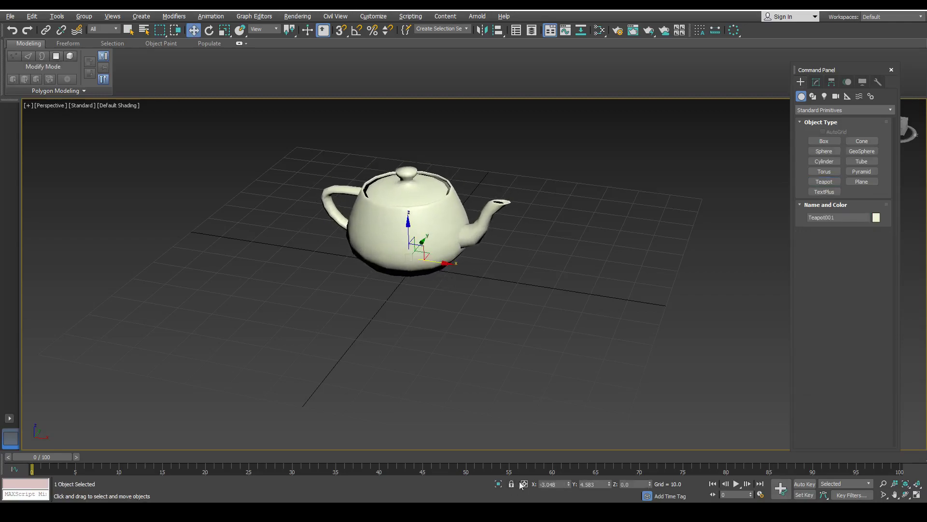
right_click(569, 484)
right_click(609, 484)
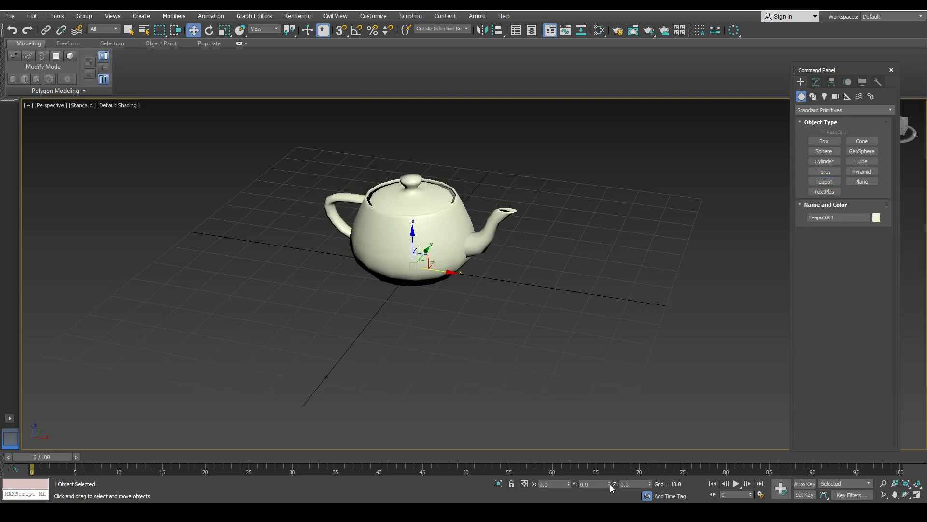
mouse_move(491, 264)
middle_mouse_down()
mouse_move(489, 284)
mouse_move(497, 272)
middle_mouse_up()
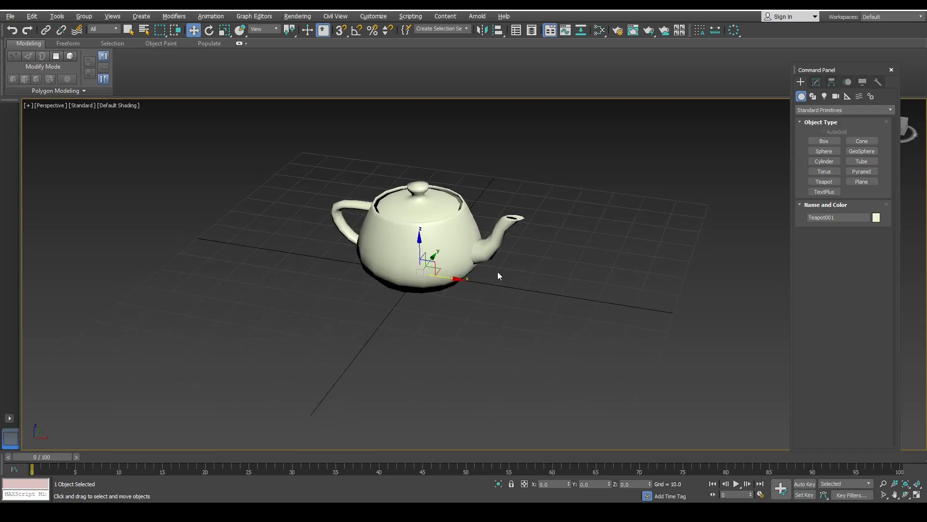
left_click(575, 284)
Step: Examine the teapot in the four-view layout and return to the maximized Perspective viewport
middle_click_drag(445, 255, 425, 280)
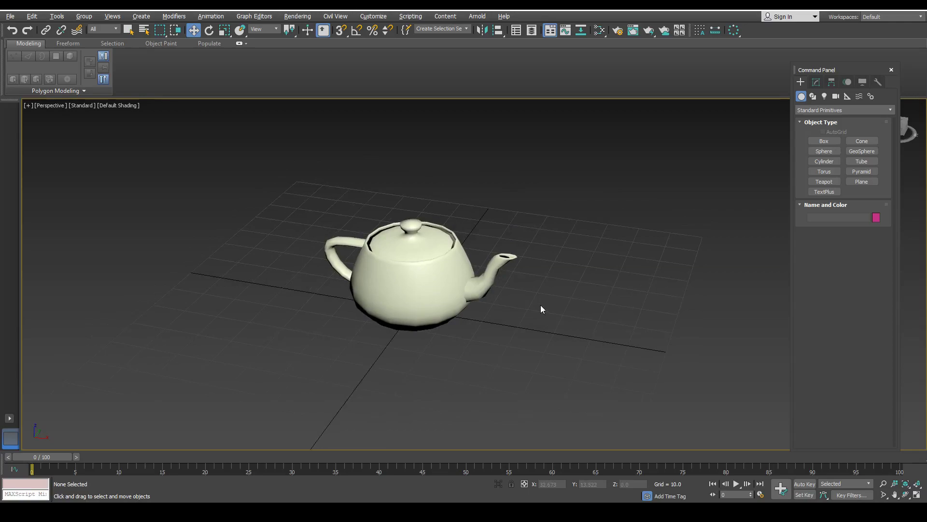
middle_click_drag(539, 269, 533, 284)
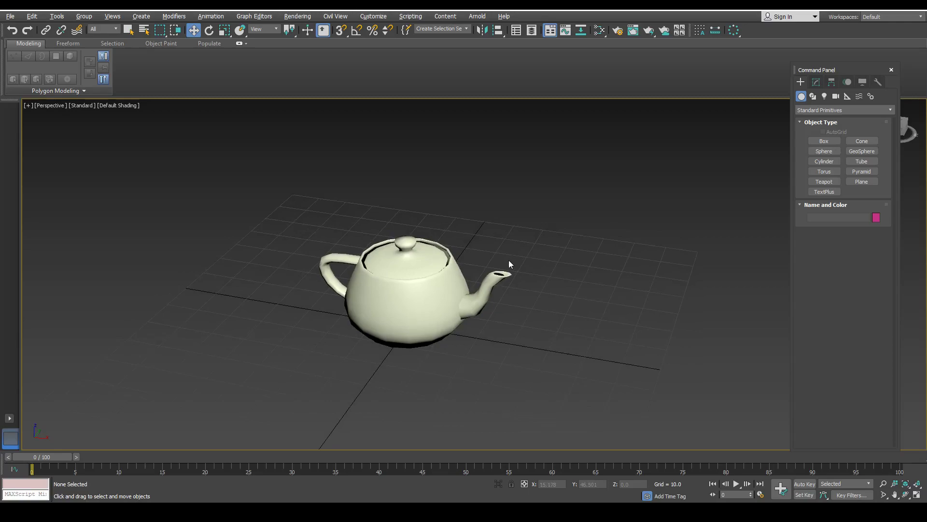
key("alt+w")
middle_click_drag(303, 204, 330, 168)
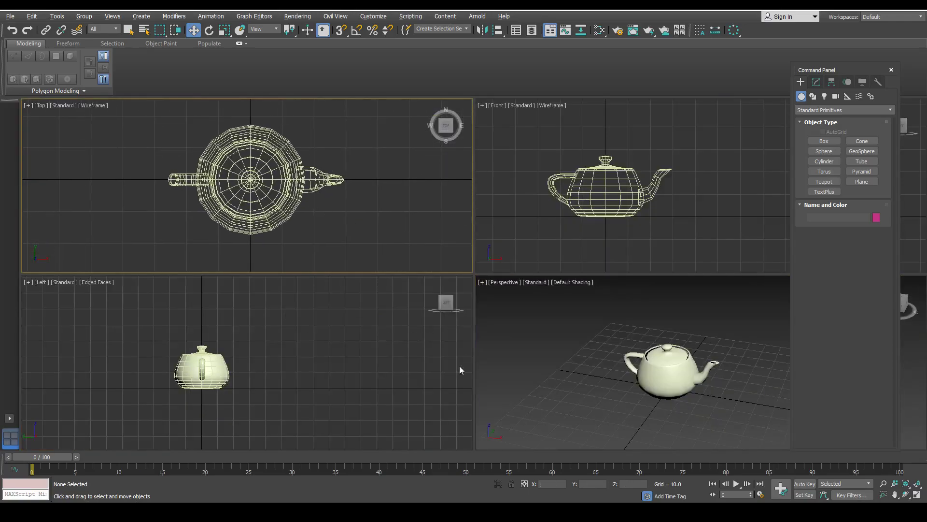
middle_click_drag(315, 338, 356, 347)
left_click(575, 336)
key("alt+w")
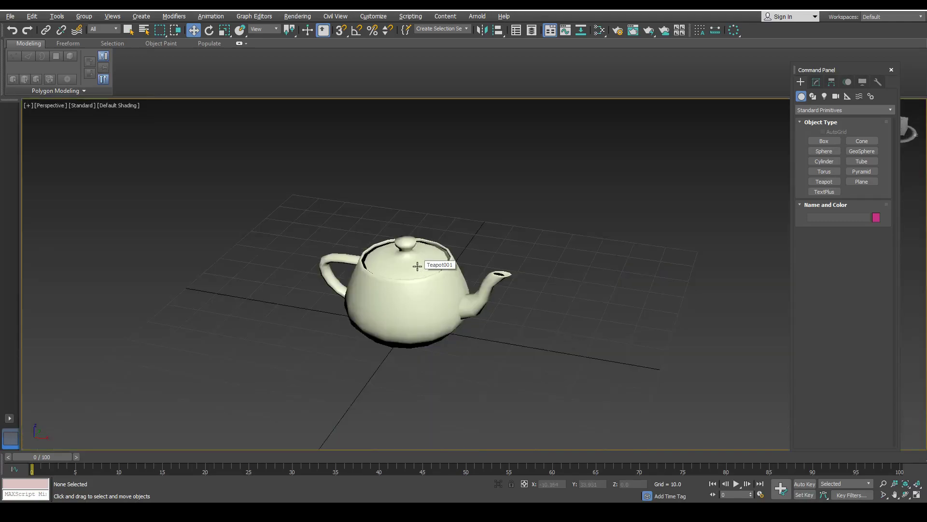
Step: View the teapot from the Left, Front and Top directions in the maximized viewport
key("l")
middle_click_drag(491, 267, 427, 249)
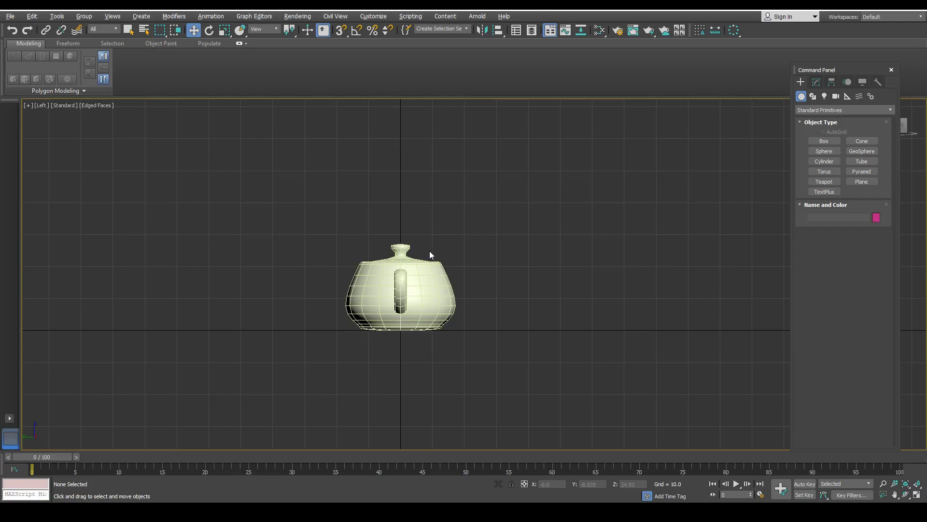
key("f")
middle_click_drag(419, 249, 519, 235)
key("t")
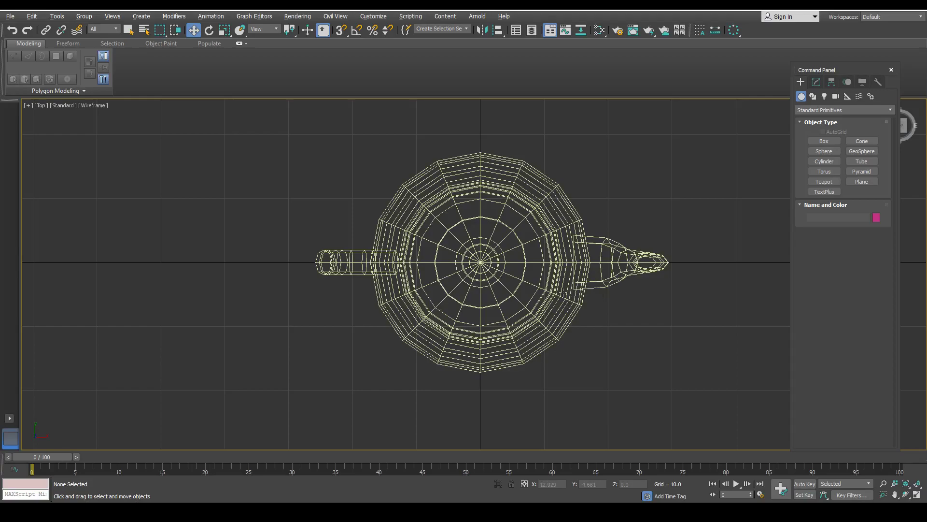
Step: Set the Top and Front views to Default Shading and compare them with the Left view's display mode
key("F3")
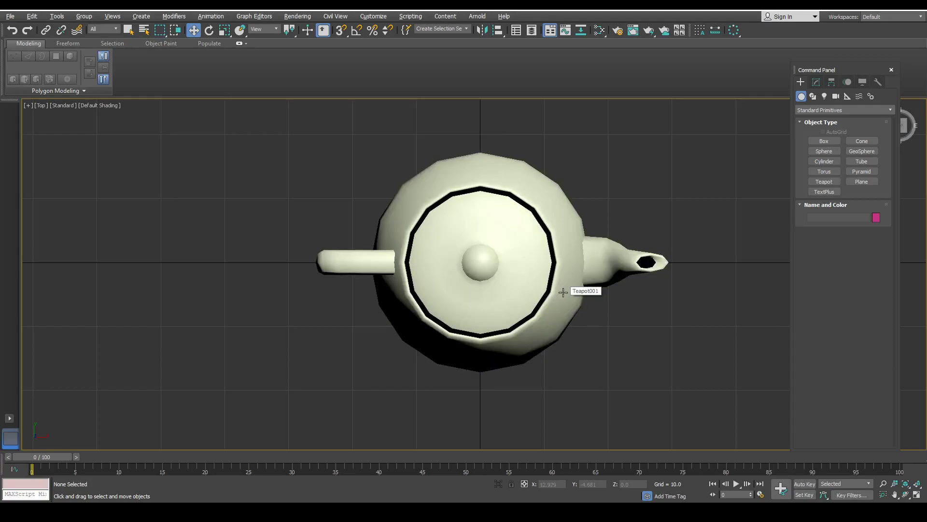
key("f")
key("F3")
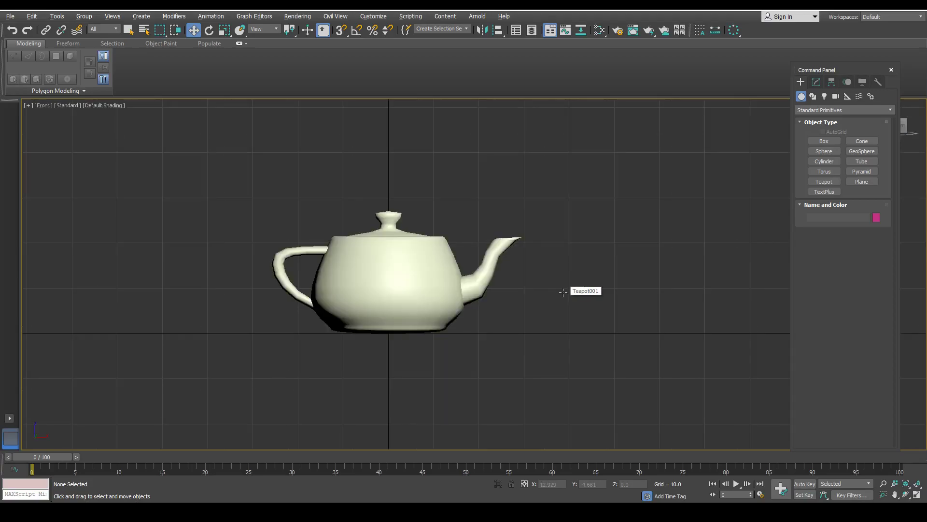
key("l")
key("F4")
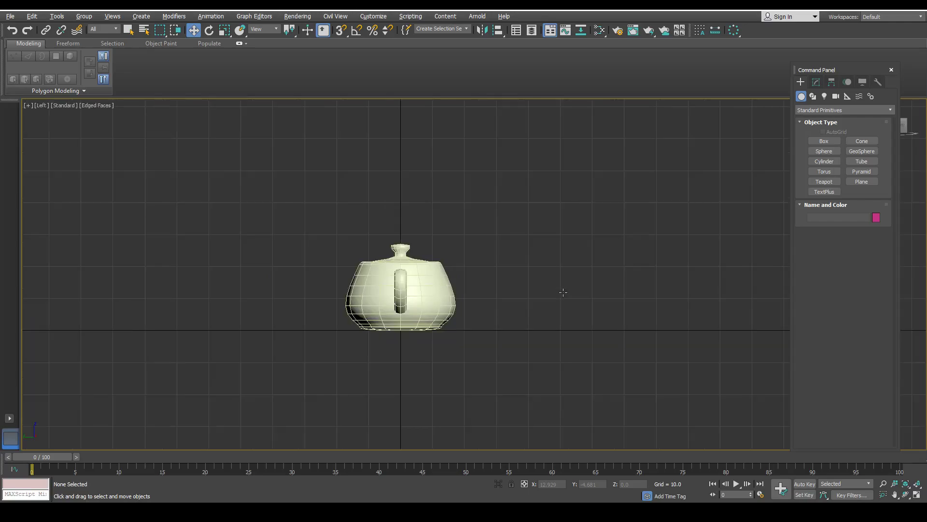
key("t")
key("F4")
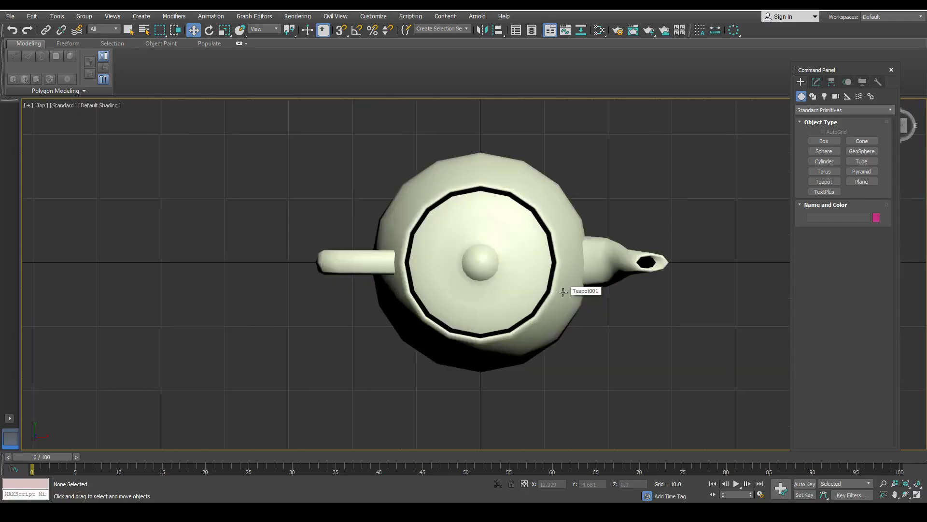
Step: Return to the Perspective view and display the teapot with Edged Faces
key("p")
middle_click_drag(537, 308, 518, 285)
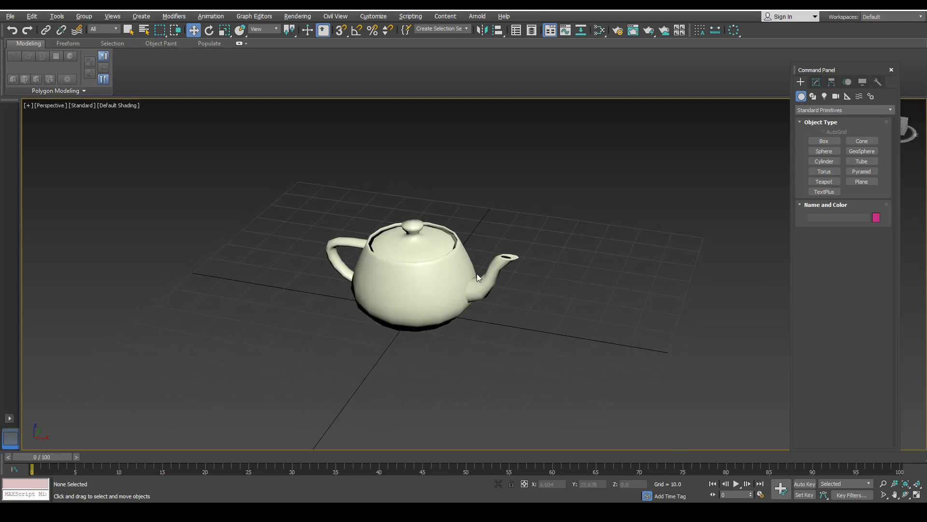
key("F4")
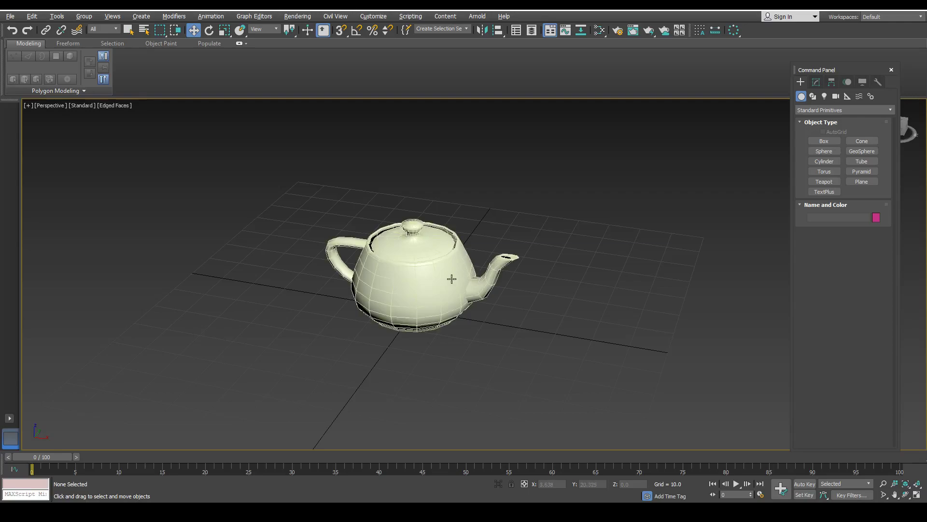
Step: Compare the teapot's wireframe and shaded display in the Perspective view, and toggle Edged Faces off and on
middle_click_drag(413, 285, 425, 294)
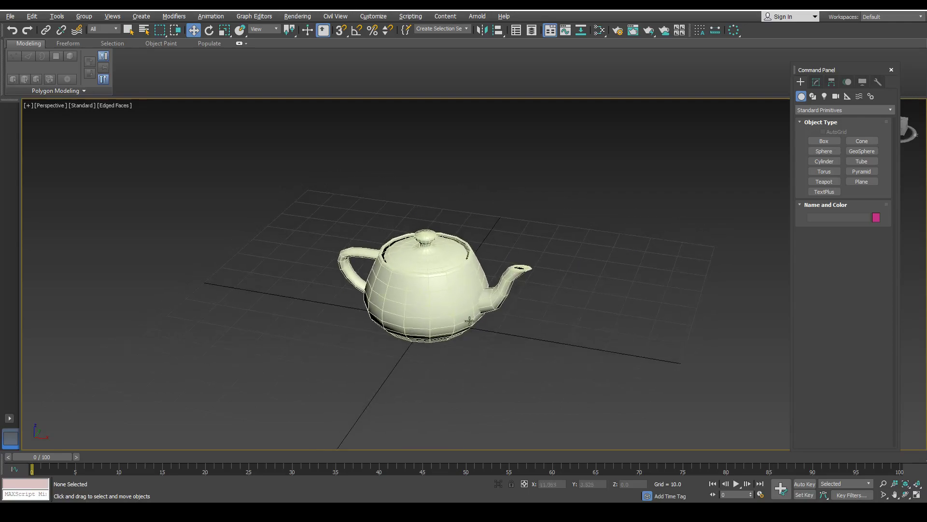
key("F3")
key("F3")
key("F4")
key("F4")
key("F4")
key("F4")
key("F4")
Step: Choose Default Shading for the Perspective view, check the teapot in Wireframe, and return to shaded display with Edged Faces
left_click(116, 105)
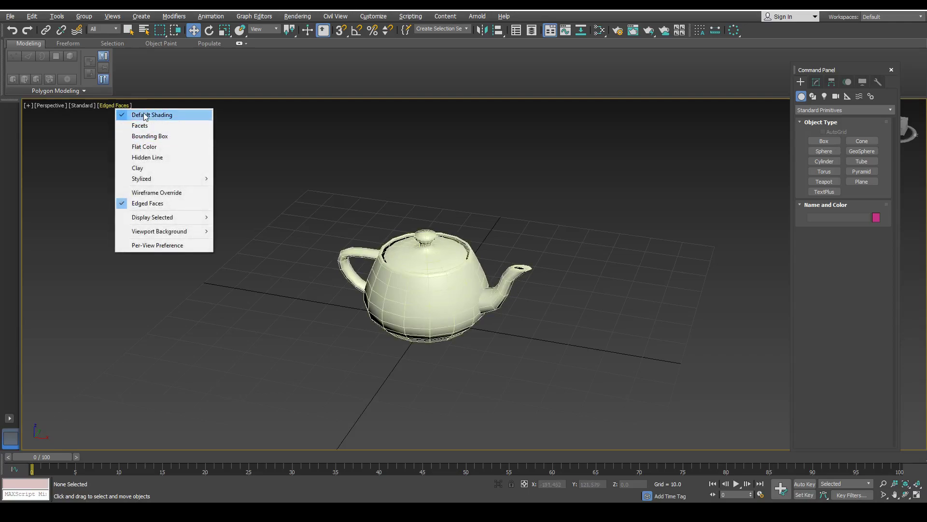
left_click(144, 115)
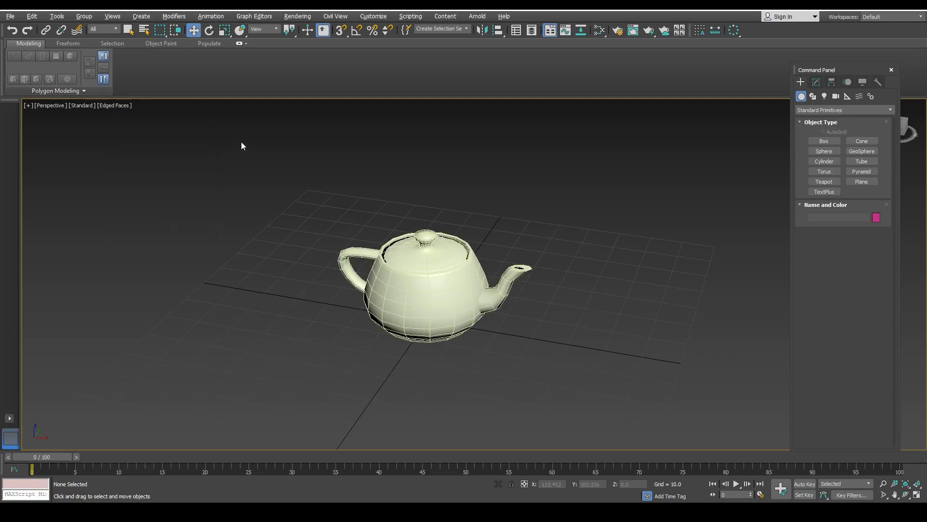
key("F4")
key("F3")
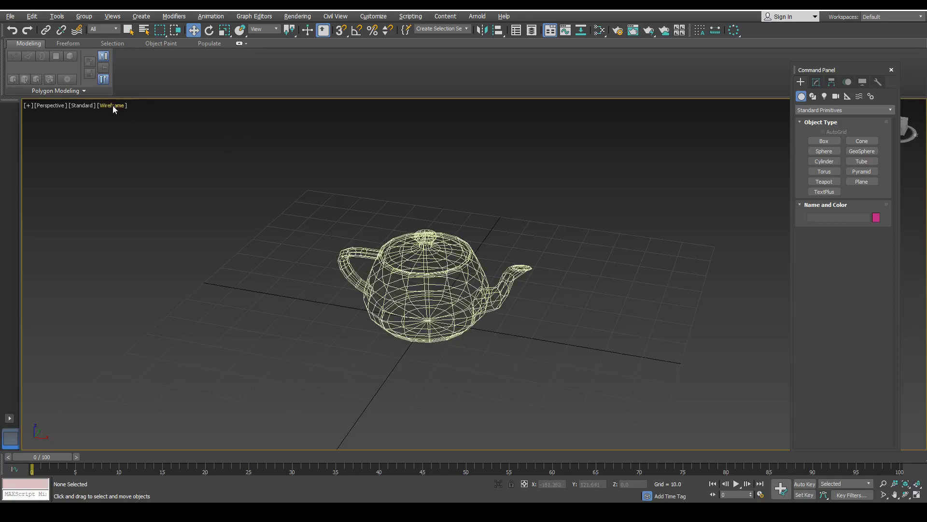
key("F3")
key("F4")
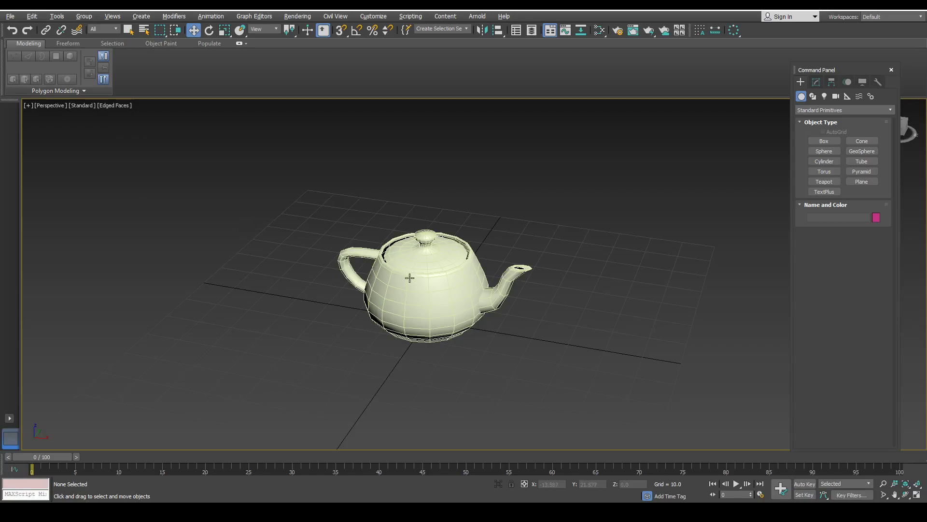
Step: View the teapot in Orthographic projection from farther away, and return to the Perspective view
middle_click_drag(406, 275, 399, 281)
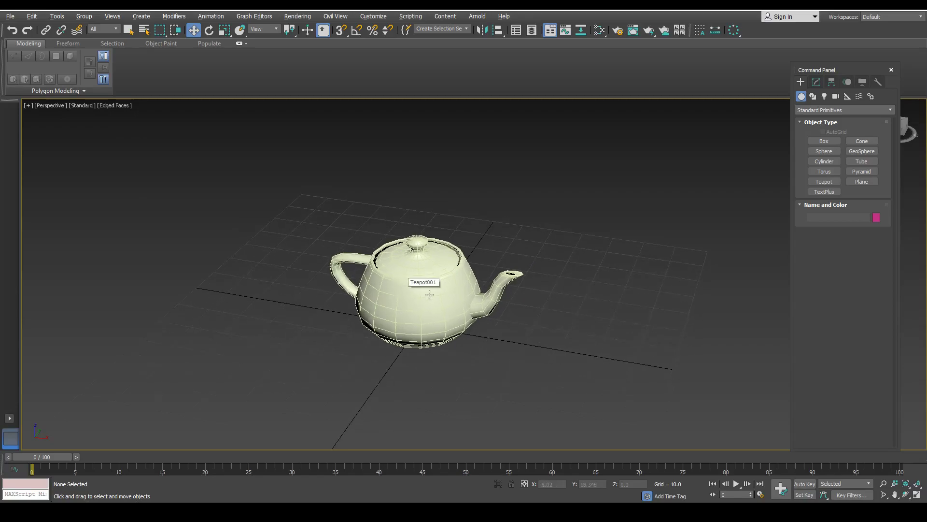
middle_click_drag(485, 282, 487, 264)
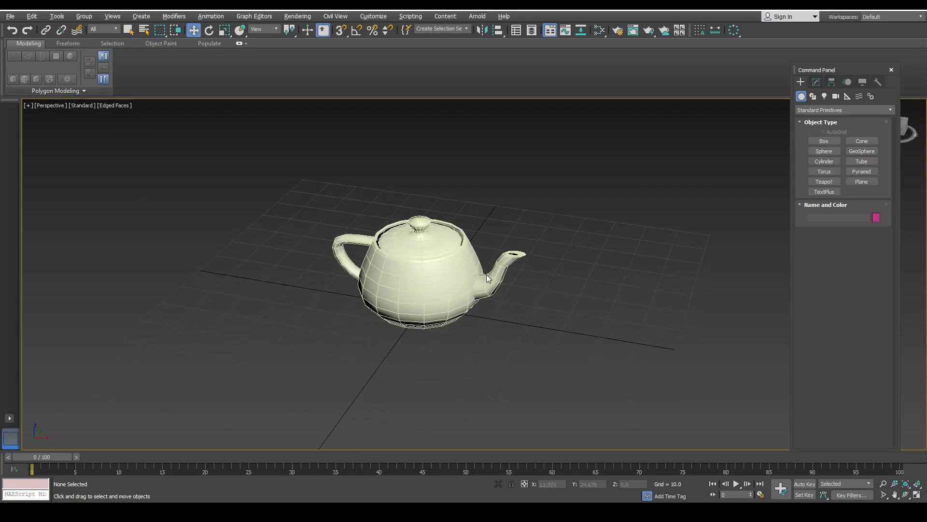
key("u")
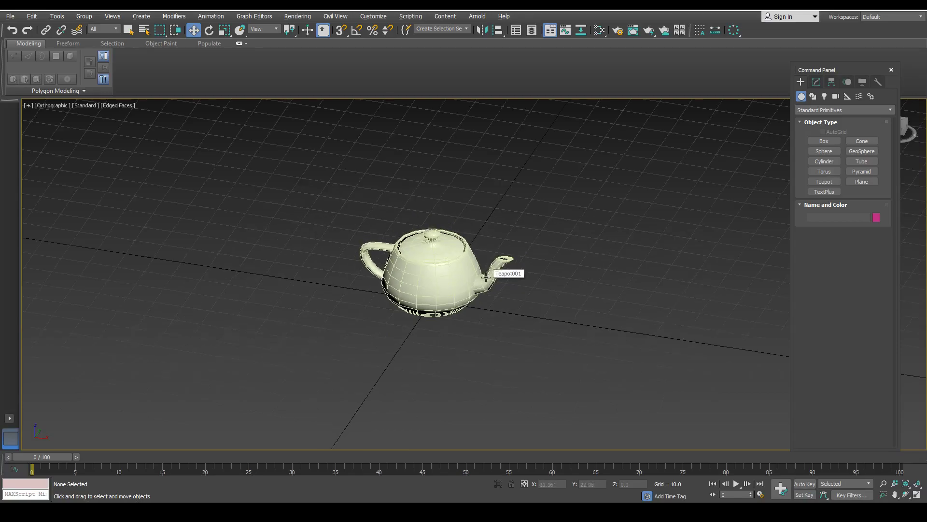
scroll(652, 251, "down", 6)
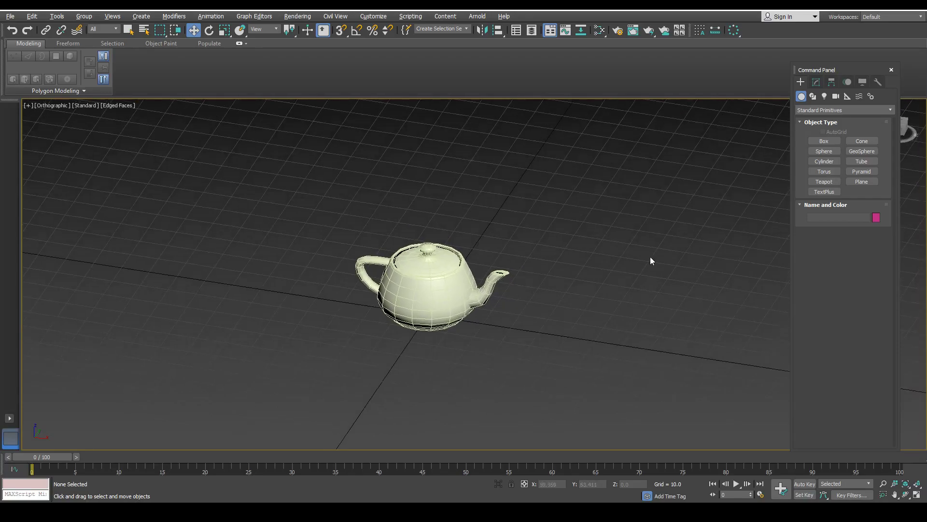
middle_click_drag(683, 253, 551, 267)
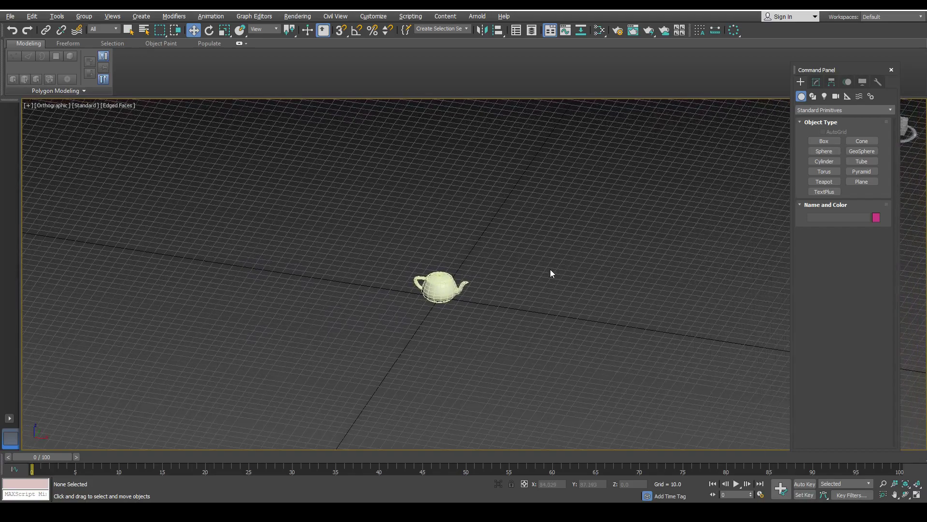
key("p")
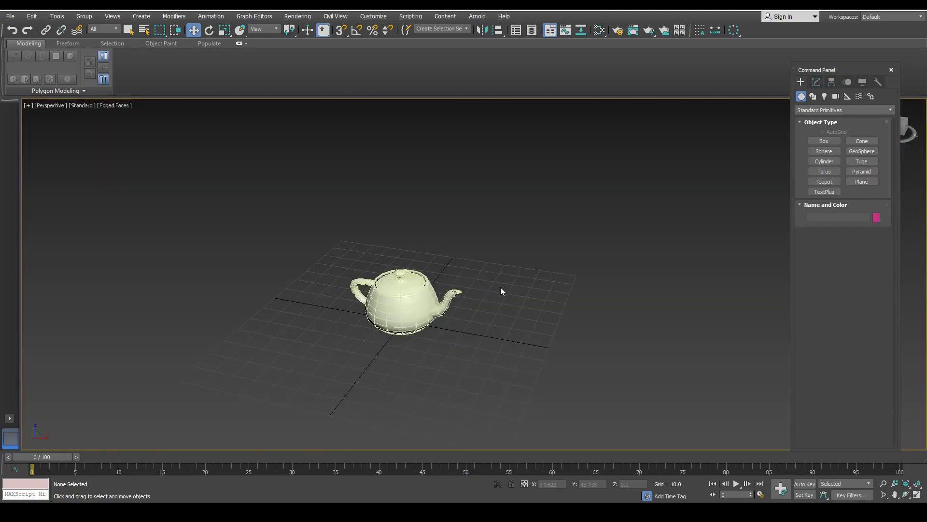
Step: Switch to the Orthographic view again, examine the teapot at different zoom levels, and restore Perspective
key("u")
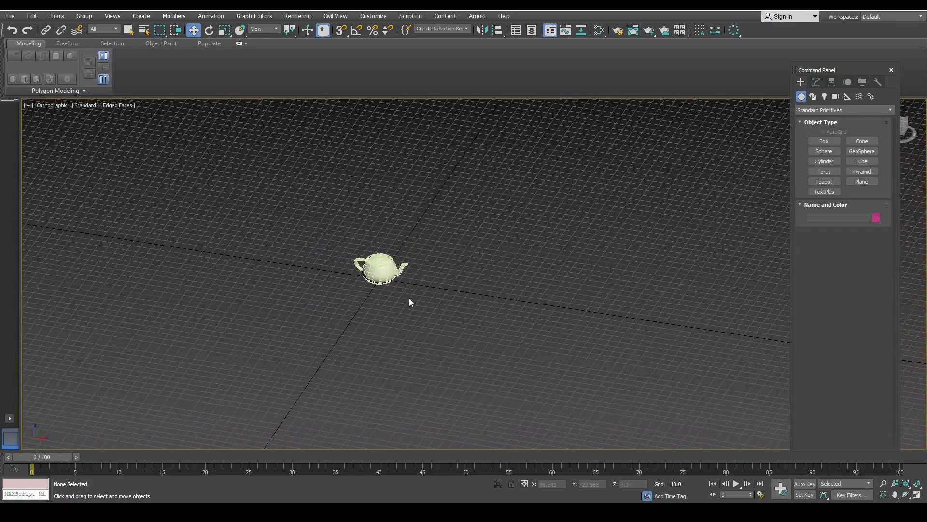
scroll(411, 290, "up", 5)
scroll(409, 270, "down", 3)
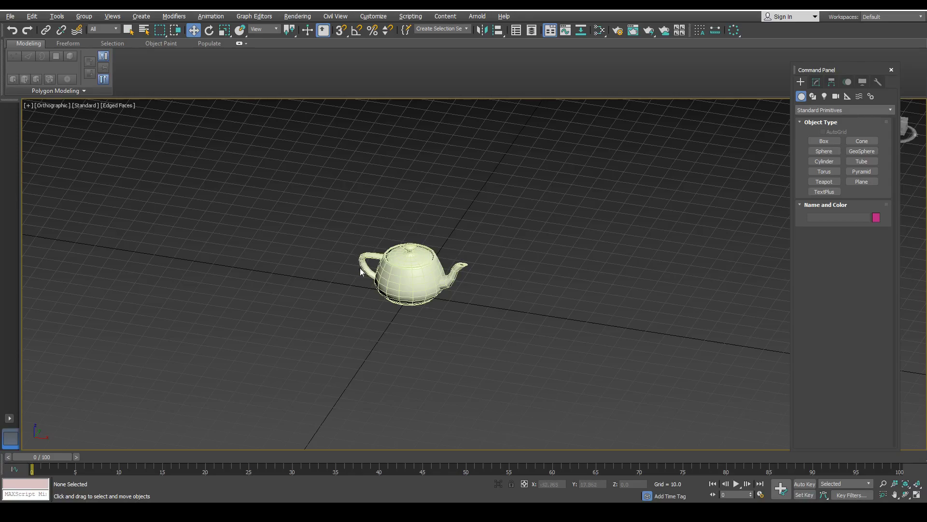
middle_click_drag(508, 250, 513, 266)
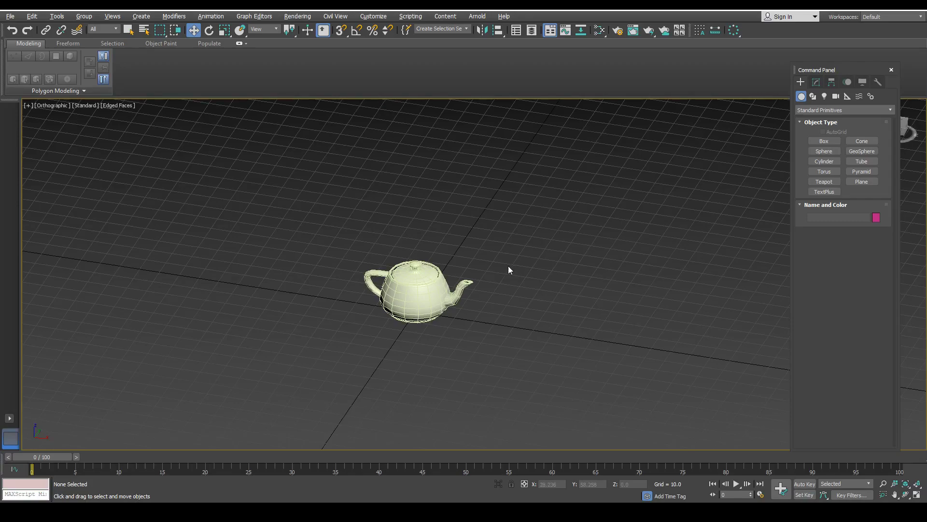
key("p")
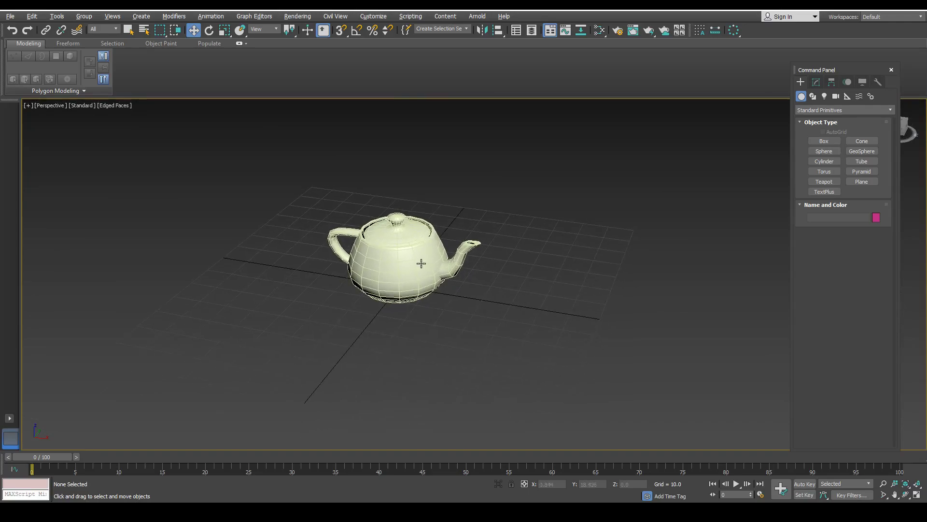
Step: Show the teapot from the Left, orbit that view into an Orthographic one, and return to Perspective
key("l")
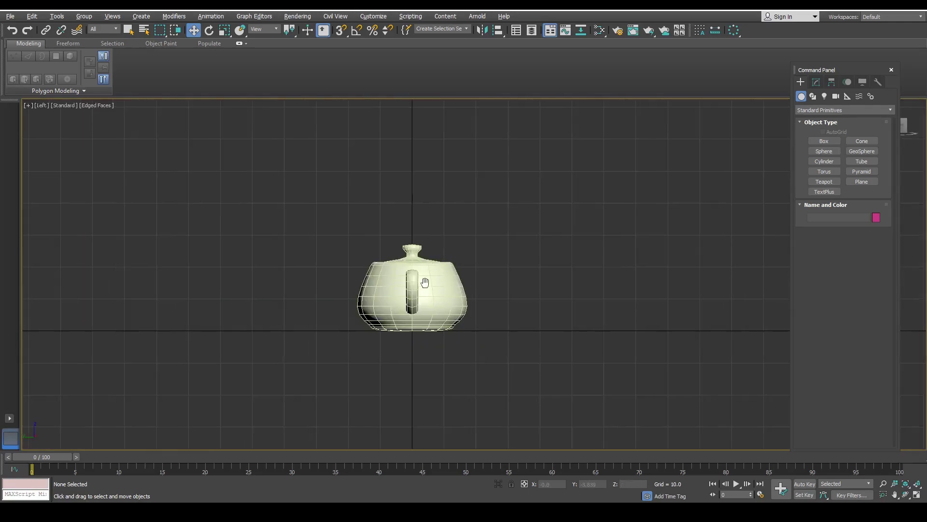
middle_click_drag(454, 290, 409, 319, "alt")
middle_click_drag(413, 320, 445, 268)
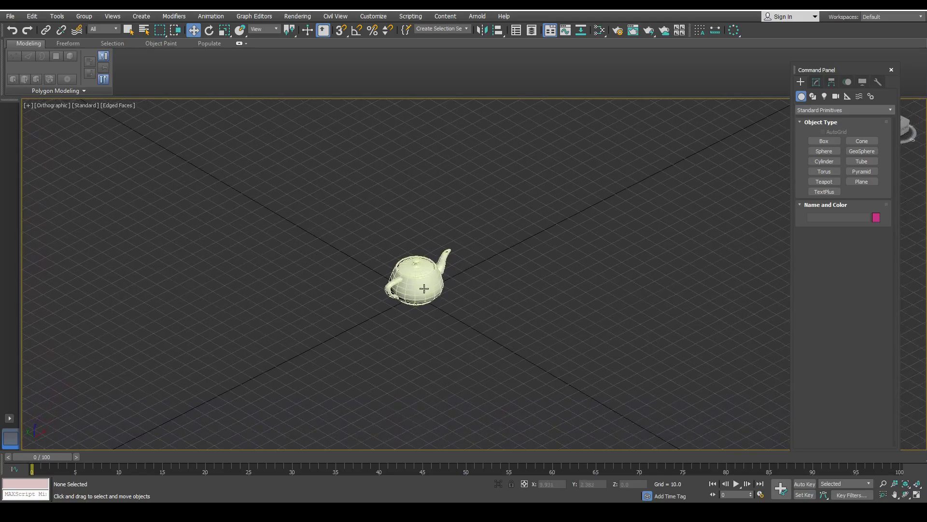
key("p")
middle_click_drag(521, 238, 483, 262)
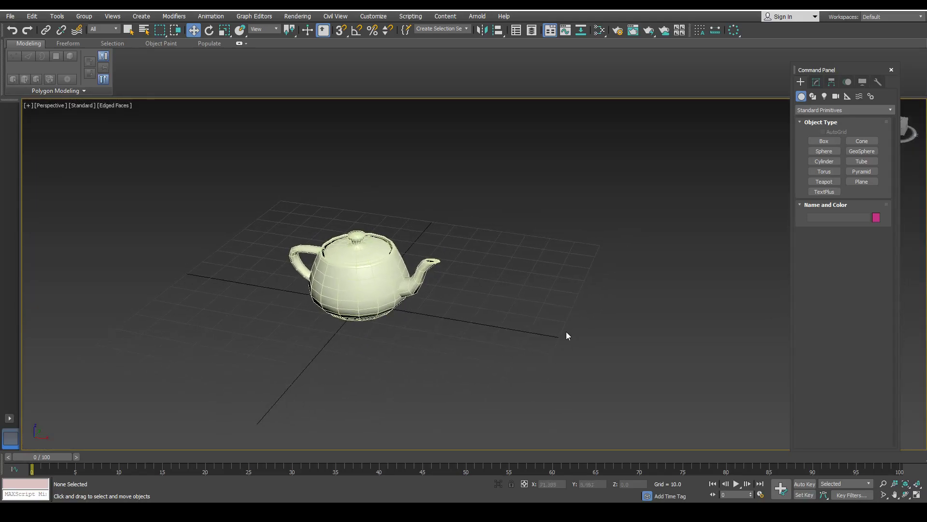
middle_click_drag(465, 314, 550, 298)
middle_click_drag(547, 217, 460, 241)
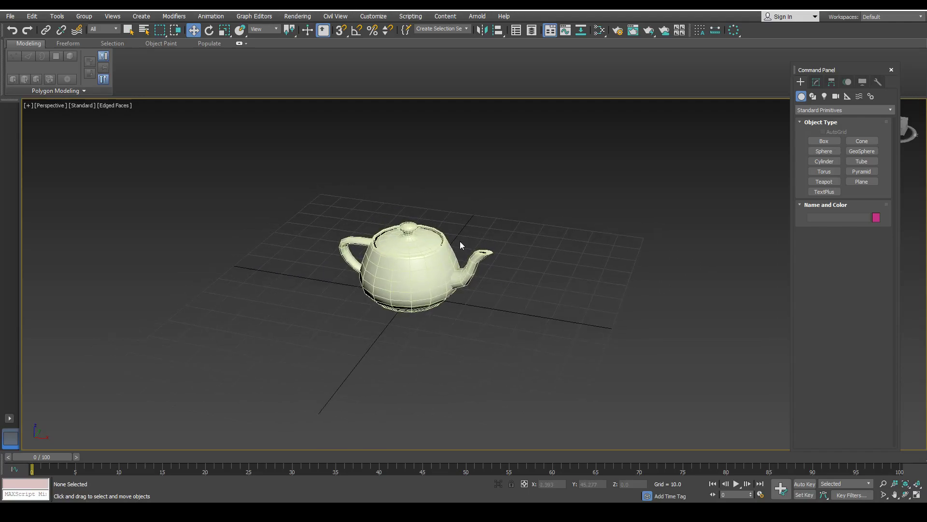
Step: In the four-view layout, reset the Orthographic viewport to Left, and maximize the Perspective viewport again
key("alt+w")
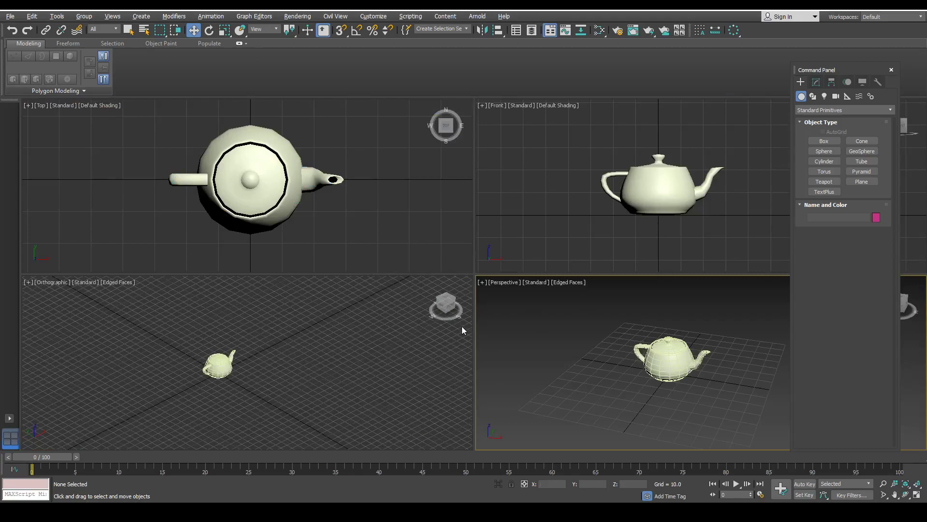
middle_click_drag(323, 332, 331, 329)
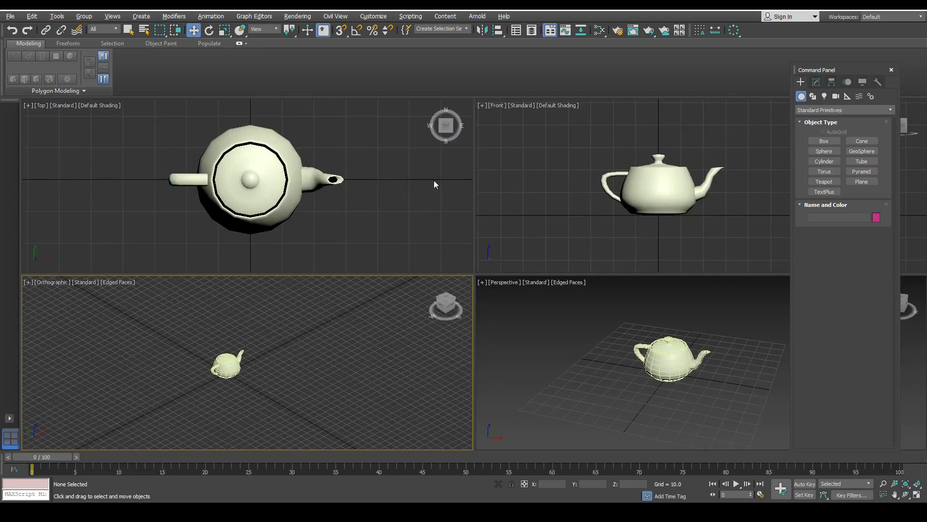
key("l")
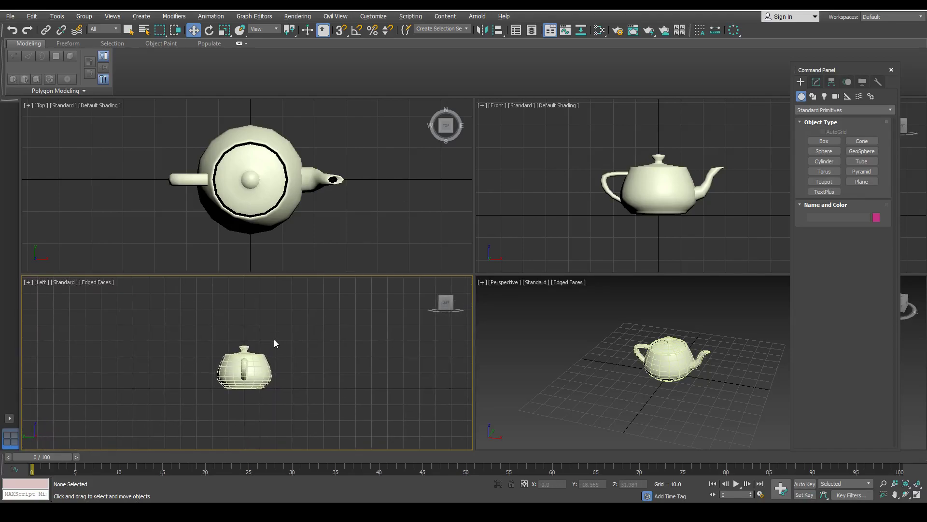
left_click(681, 331)
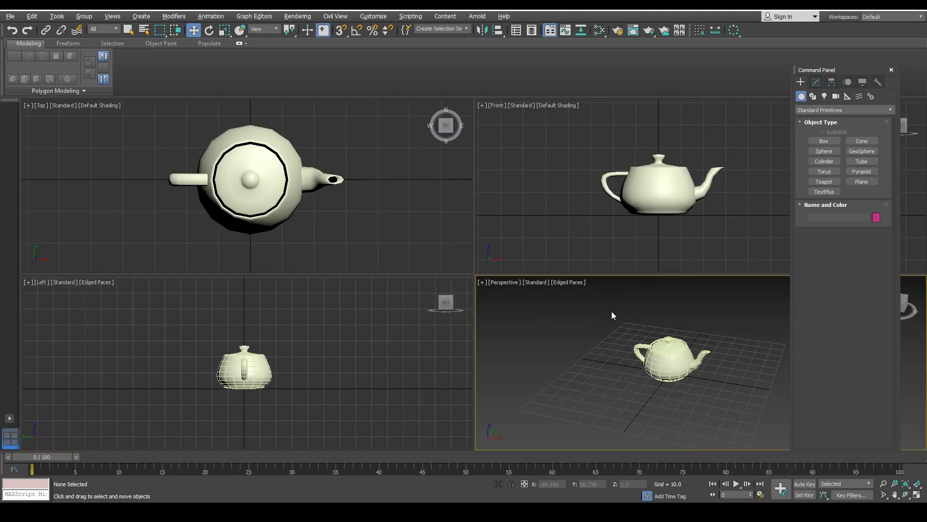
key("alt+w")
Step: Try orbiting the Perspective view around the teapot, and reactivate the Select and Move tool
middle_click_drag(612, 313, 435, 241, "alt")
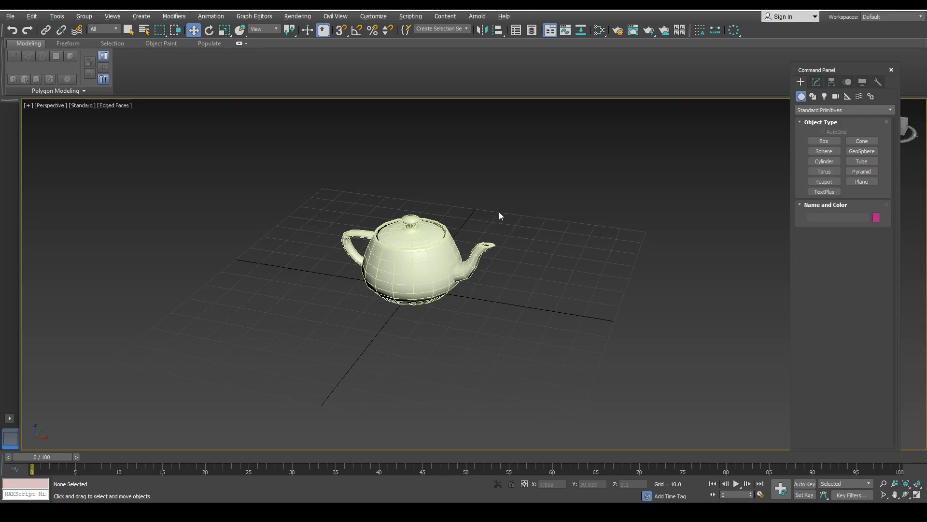
middle_click_drag(393, 232, 415, 244, "alt")
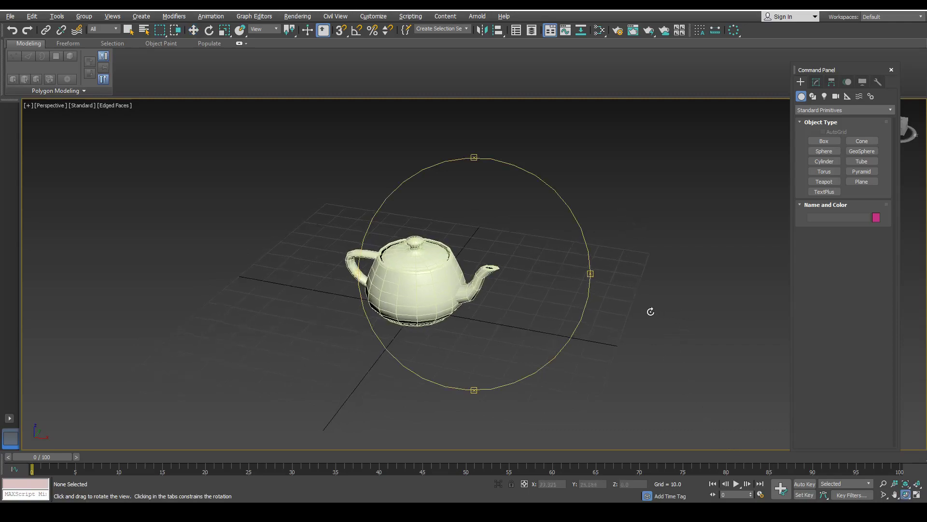
key("w")
middle_click_drag(524, 272, 544, 270)
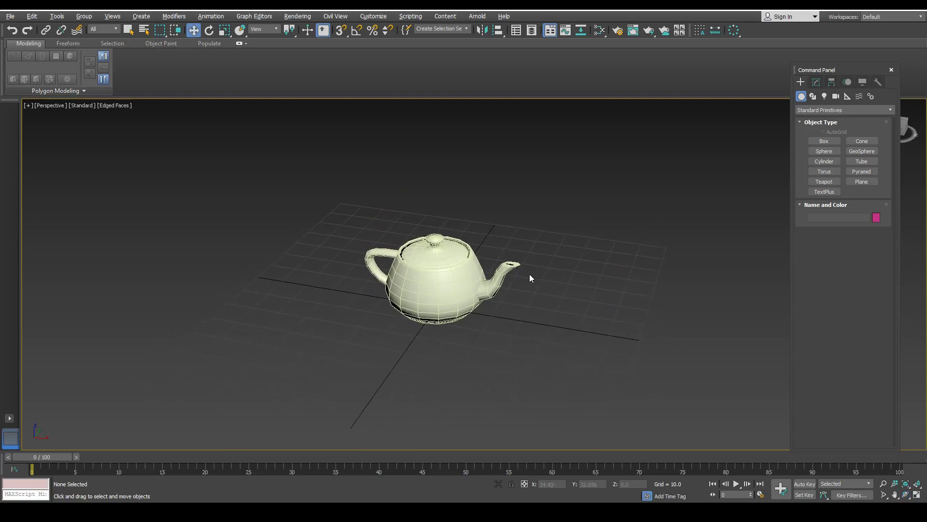
middle_click_drag(449, 278, 449, 255)
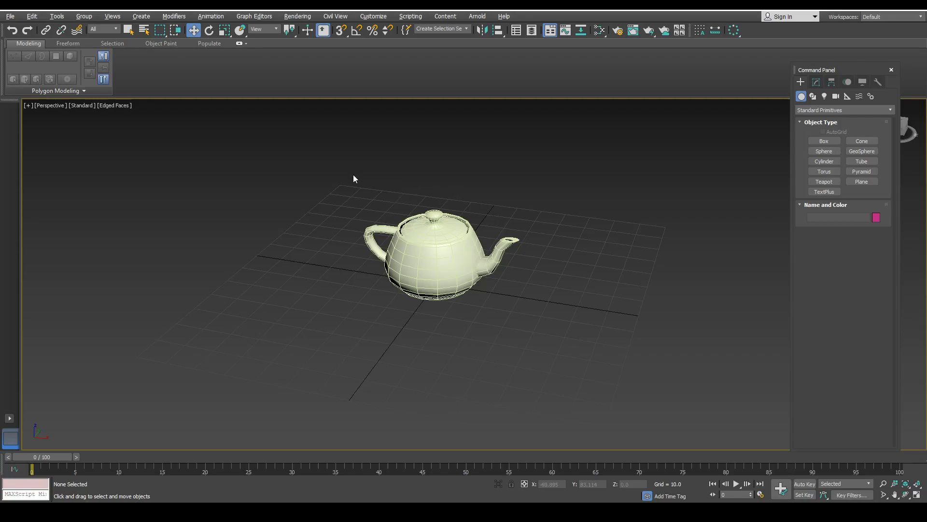
Step: Select and deselect the teapot several times up close to compare its edge colors
left_click(438, 264)
left_click(460, 314)
scroll(445, 288, "up", 3)
scroll(445, 289, "up", 4)
middle_click_drag(425, 267, 423, 322)
left_click(448, 312)
left_click(468, 419)
left_click(441, 339)
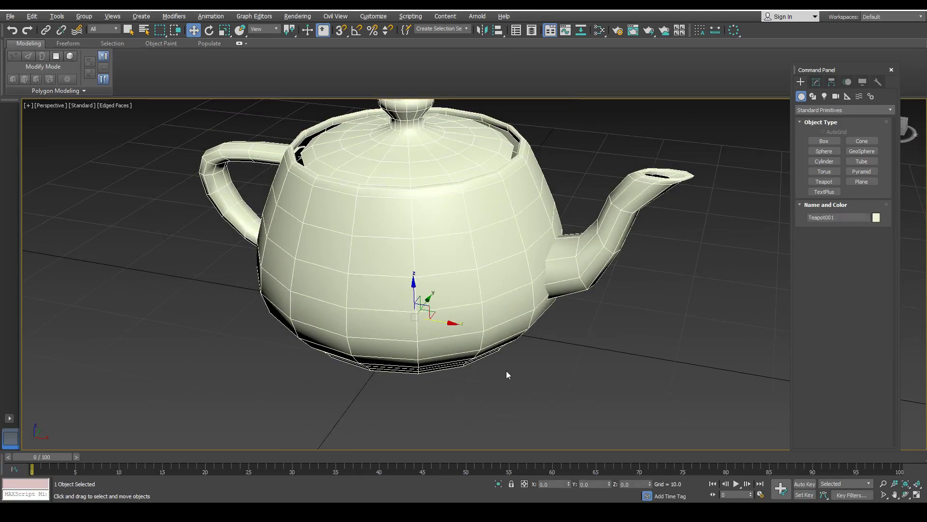
left_click(555, 406)
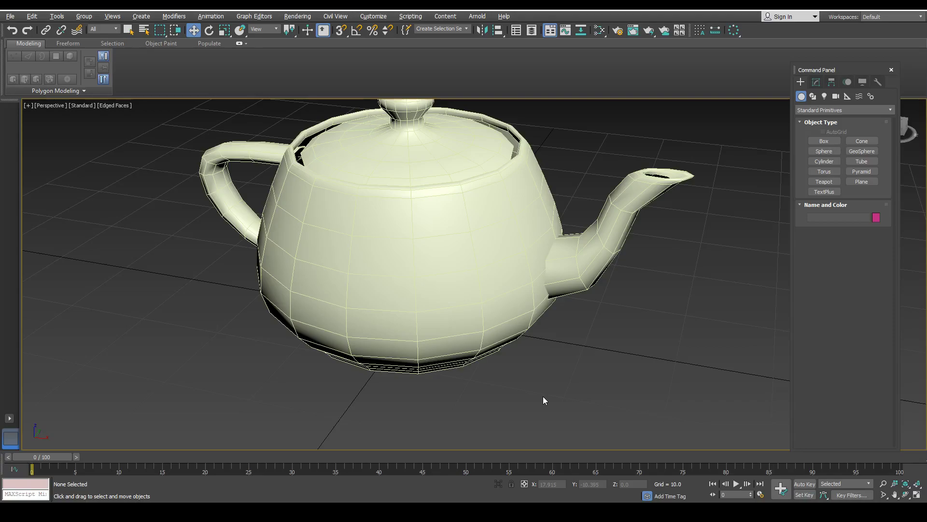
Step: Select the teapot and examine its move gizmo from another angle and at different zoom levels
left_click(467, 284)
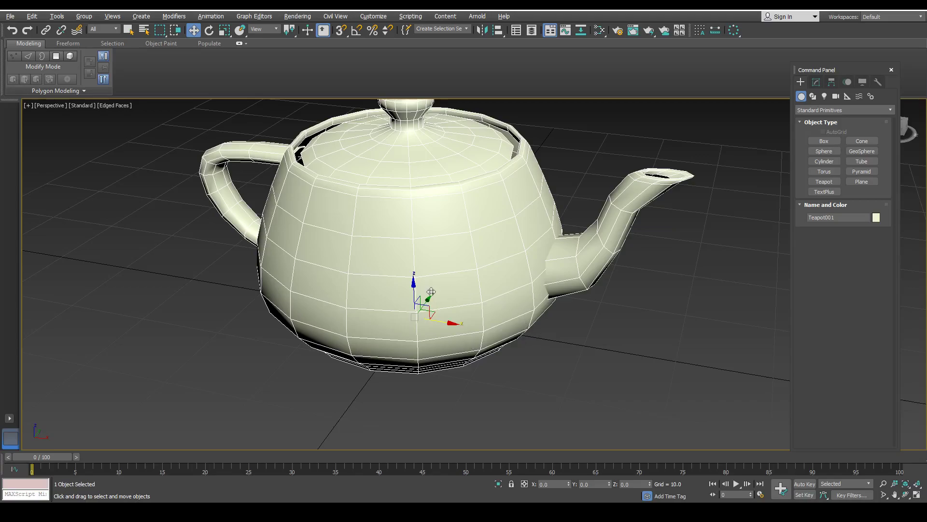
scroll(430, 289, "down", 2)
middle_click_drag(433, 264, 395, 256)
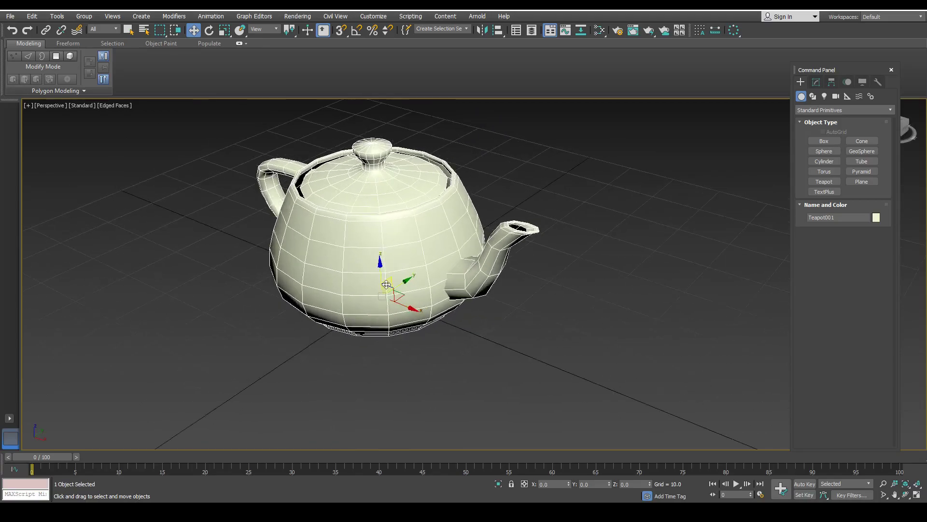
scroll(388, 283, "up", 4)
scroll(386, 293, "down", 2)
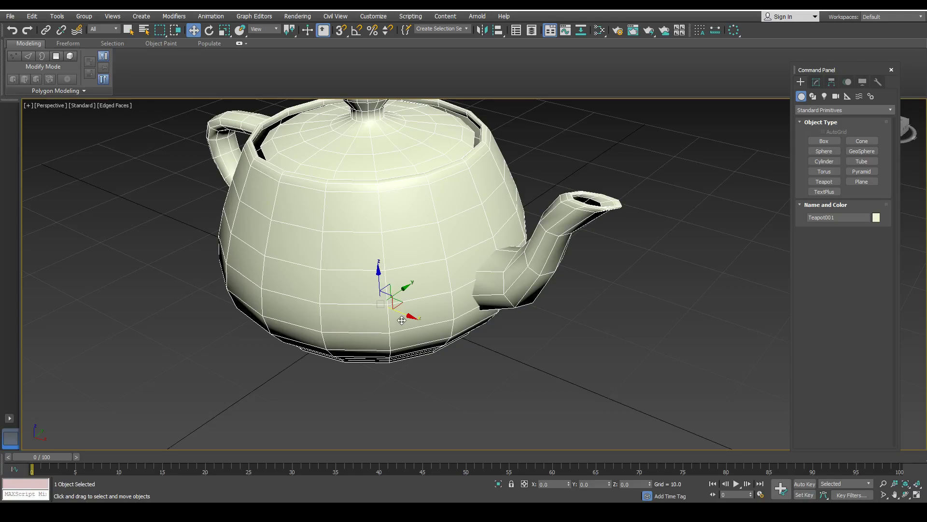
middle_click_drag(434, 283, 425, 274)
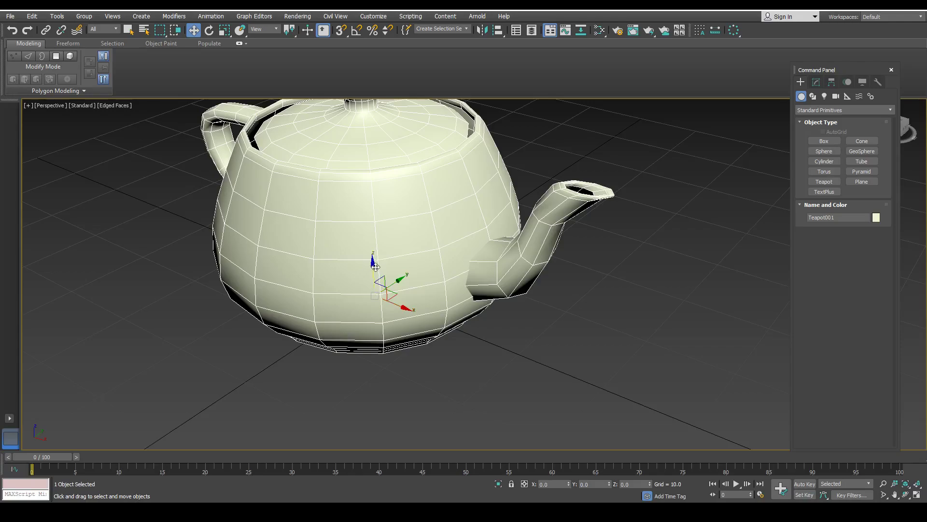
scroll(376, 267, "down", 3)
Step: Try moving the teapot with its move gizmo, and undo the move
left_click_drag(375, 266, 414, 280)
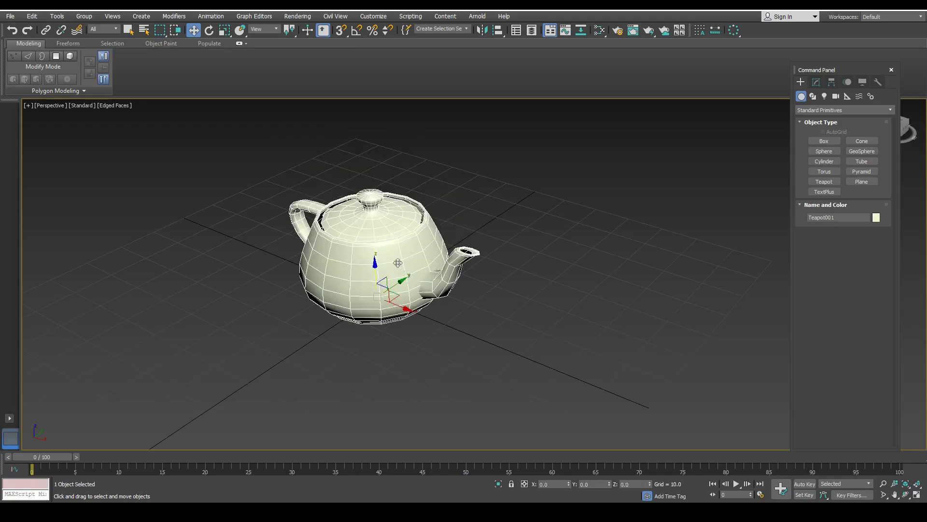
key("ctrl+z")
scroll(370, 278, "up", 2)
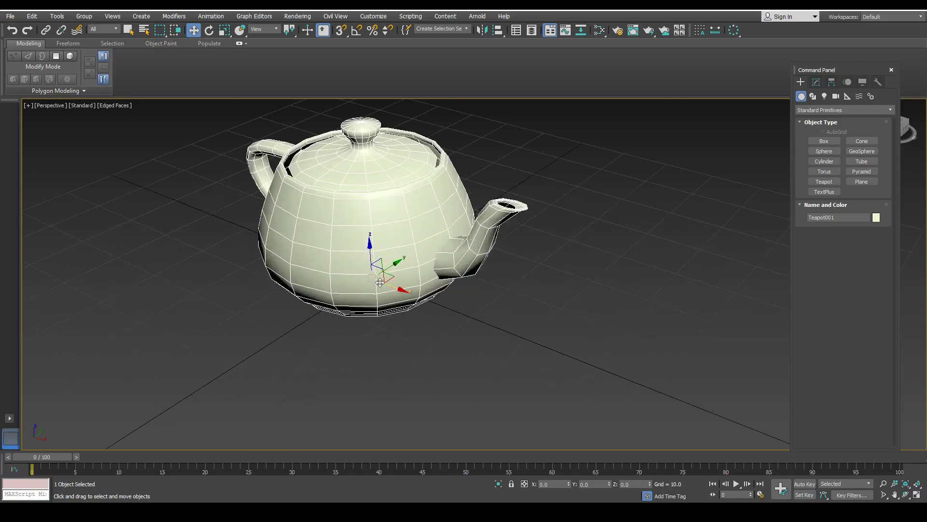
Step: Try moving the teapot along its X axis and along its Y axis, undoing each move
left_click_drag(401, 290, 435, 302)
key("ctrl+z")
left_click_drag(395, 254, 441, 224)
key("ctrl+z")
Step: Try moving the teapot with the XY plane handle of its gizmo, and revert the view change
scroll(376, 268, "up", 4)
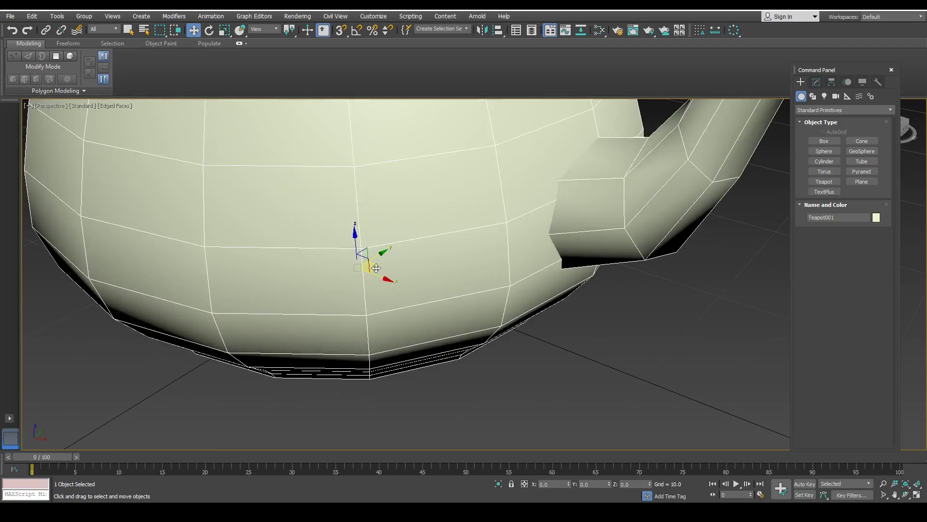
mouse_move(378, 266)
left_mouse_down()
mouse_move(473, 242)
mouse_move(315, 259)
mouse_move(449, 263)
mouse_move(414, 286)
mouse_move(385, 244)
mouse_move(366, 260)
left_mouse_up()
middle_click_drag(363, 264, 446, 243, "alt")
key("shift+z")
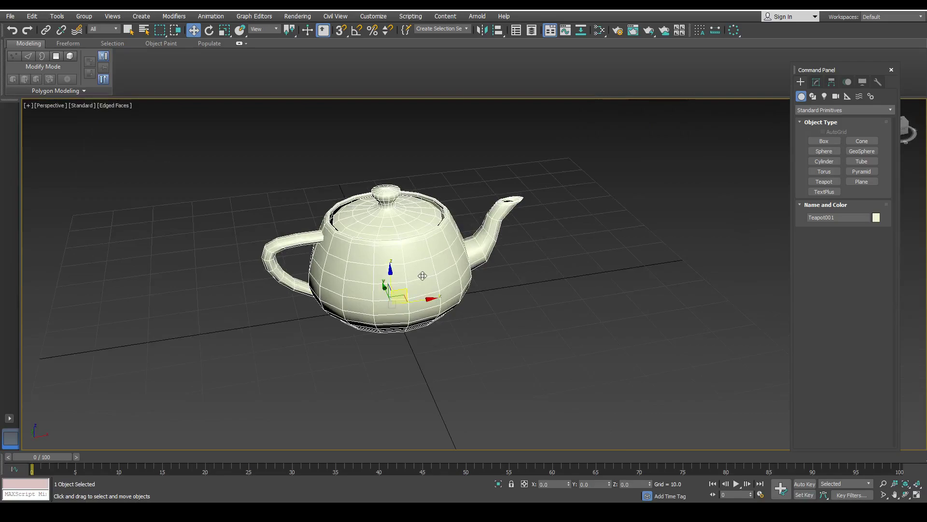
Step: Check the teapot in the Left view, and return to an angled Perspective view of its spout side
key("l")
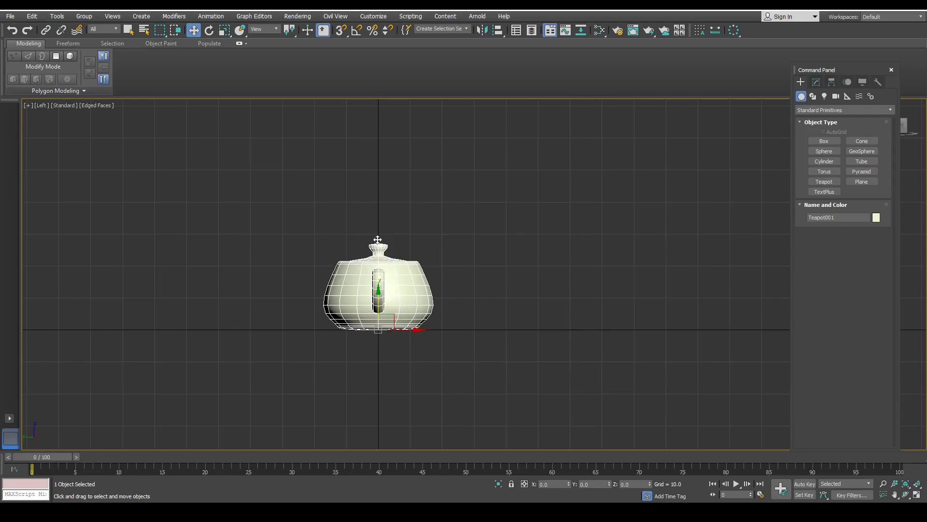
key("p")
middle_click_drag(377, 240, 248, 256, "alt")
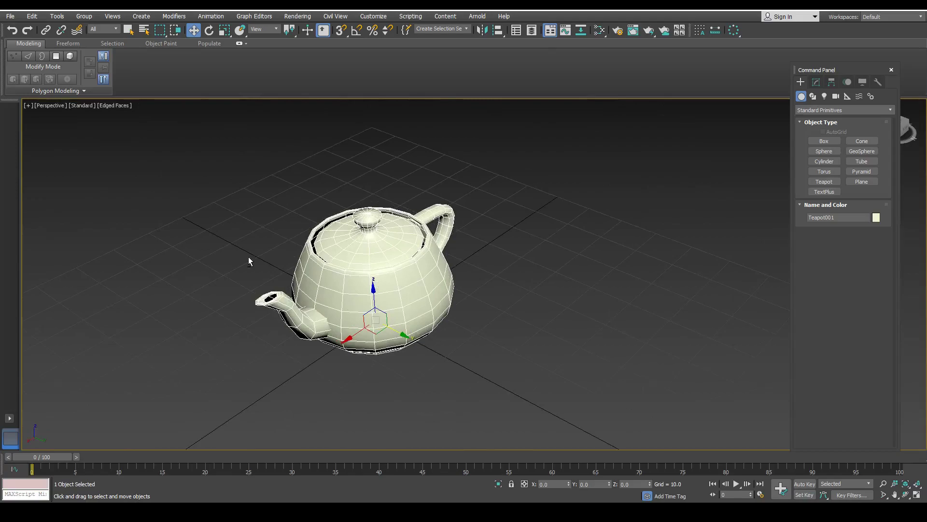
scroll(370, 328, "up", 5)
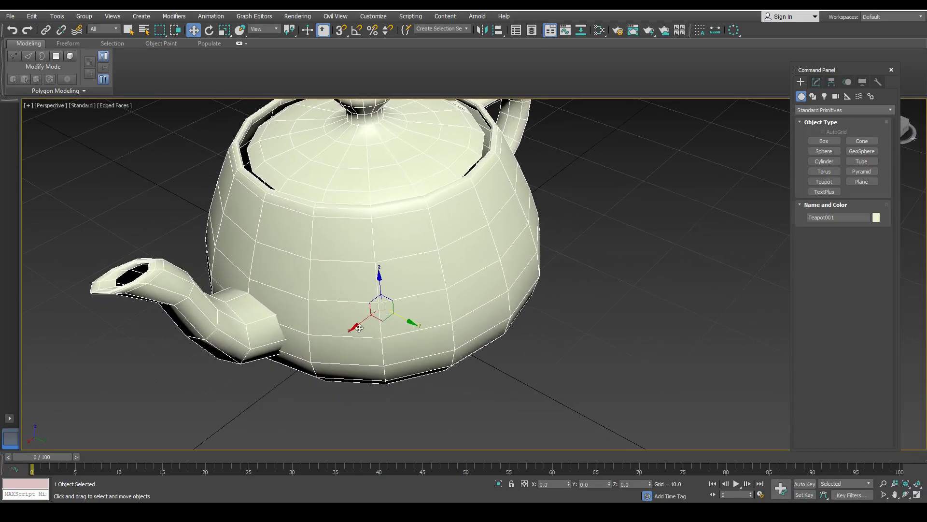
Step: Try moving the teapot along two axes at once with the gizmo's plane handles, cancelling each move
left_click_drag(363, 322, 393, 355)
right_click(357, 292)
right_click(382, 316)
right_click(394, 355)
scroll(466, 286, "down", 3)
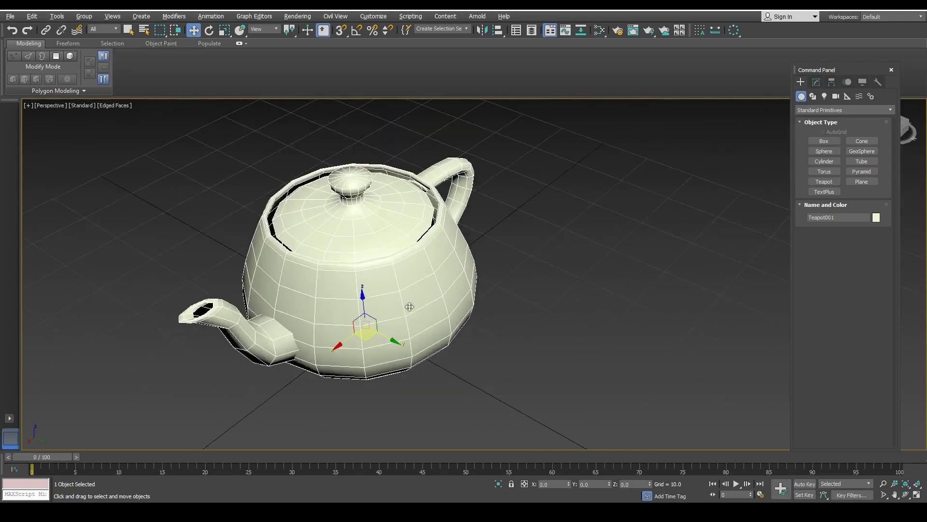
Step: Examine the teapot and its move gizmo from very close up and from far away in the Perspective view
middle_click_drag(467, 287, 431, 291, "alt")
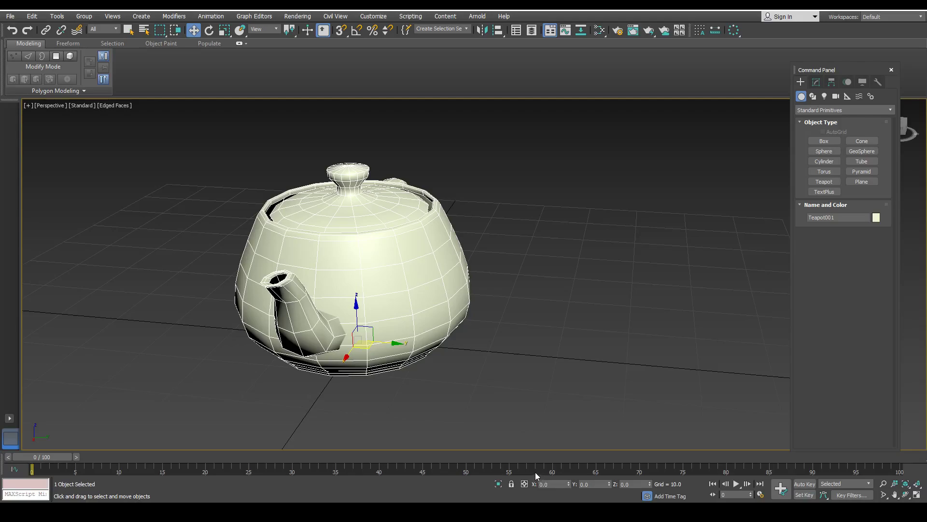
scroll(520, 384, "up", 8)
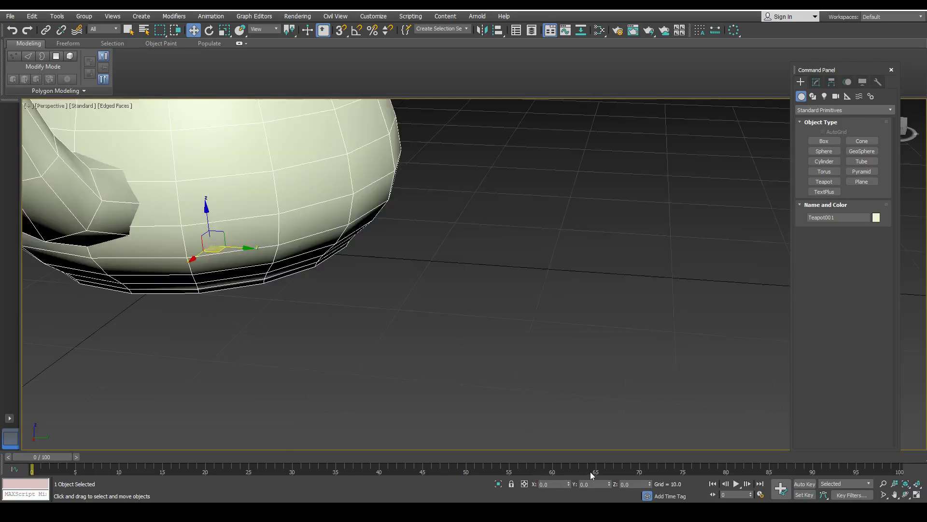
scroll(520, 383, "down", 3)
scroll(519, 372, "down", 5)
scroll(526, 355, "up", 3)
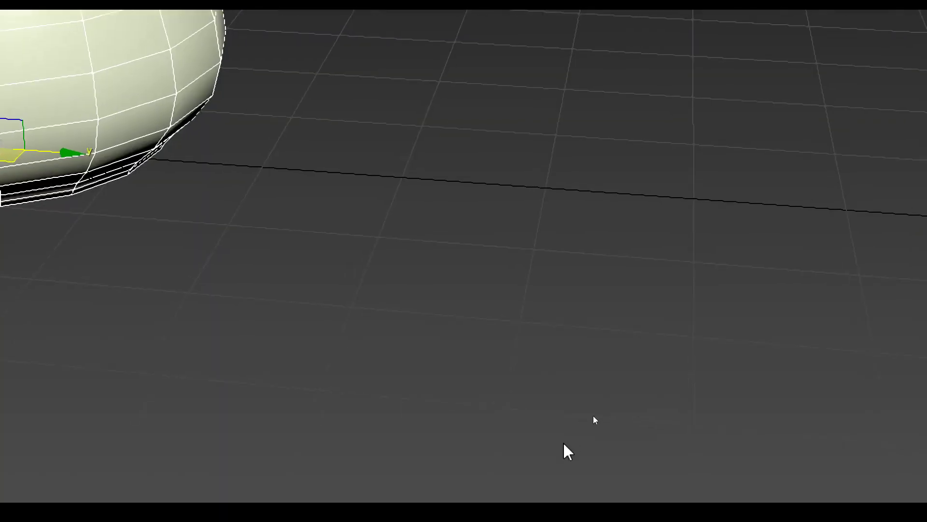
scroll(599, 424, "down", 10)
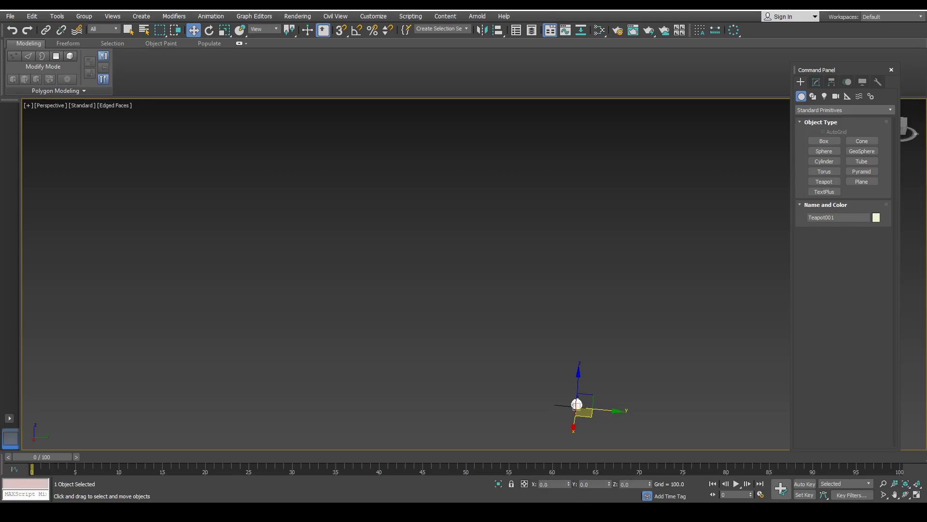
middle_click_drag(521, 362, 482, 322)
scroll(483, 322, "up", 10)
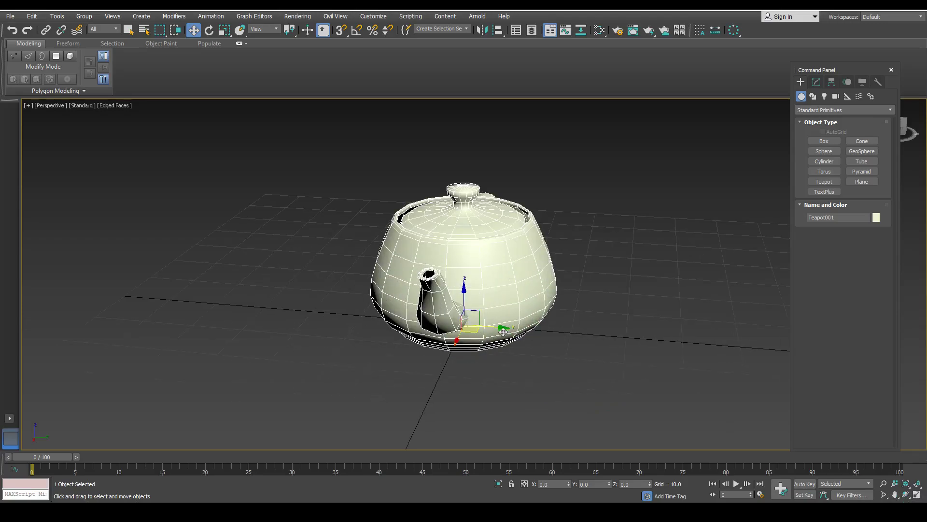
Step: Try moving the teapot along its Y axis and along its Z axis, undoing both moves
left_click_drag(499, 328, 398, 303)
key("ctrl+z")
left_click_drag(466, 309, 451, 219)
key("ctrl+z")
Step: Set the teapot's X position to 15, nudge it slightly, and reset it to 0
left_click(559, 484)
type("15")
key("Return")
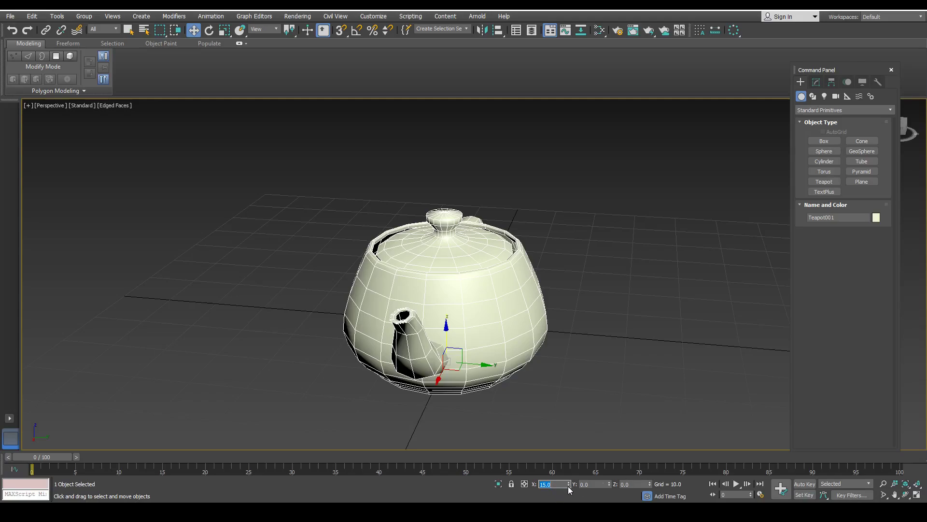
mouse_move(568, 485)
left_mouse_down()
mouse_move(566, 454)
mouse_move(571, 484)
left_mouse_up()
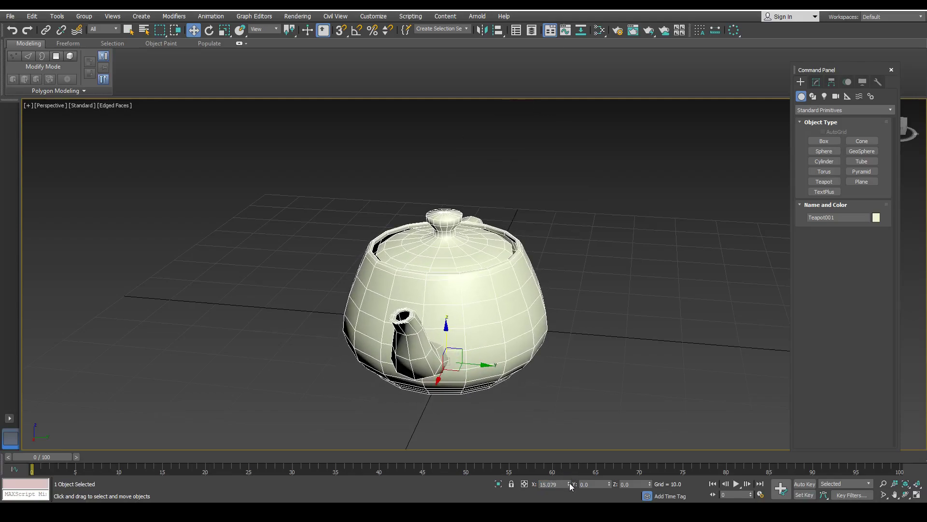
right_click(569, 483)
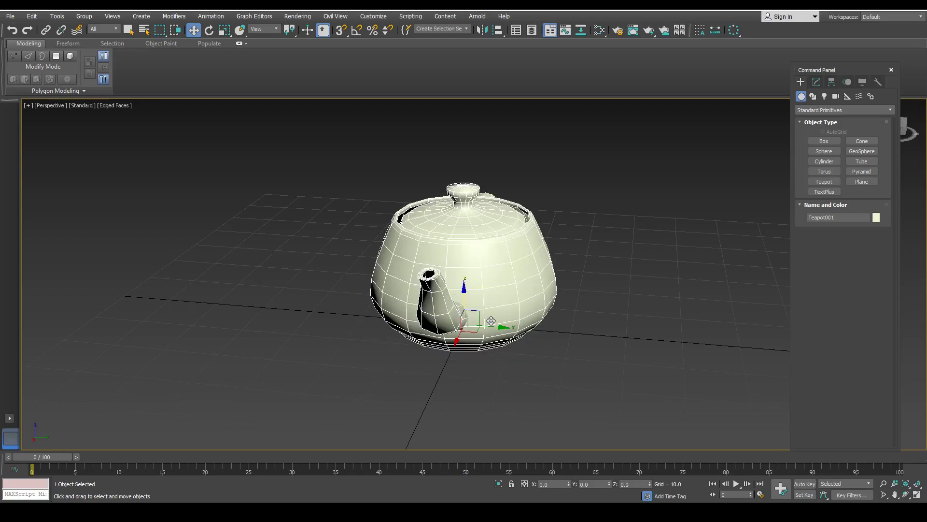
Step: Move the teapot away from the grid's center, and reset its X, Y and Z positions to 0
scroll(490, 318, "down", 5)
middle_click_drag(492, 318, 530, 345, "alt")
left_click_drag(497, 343, 604, 252)
right_click(568, 484)
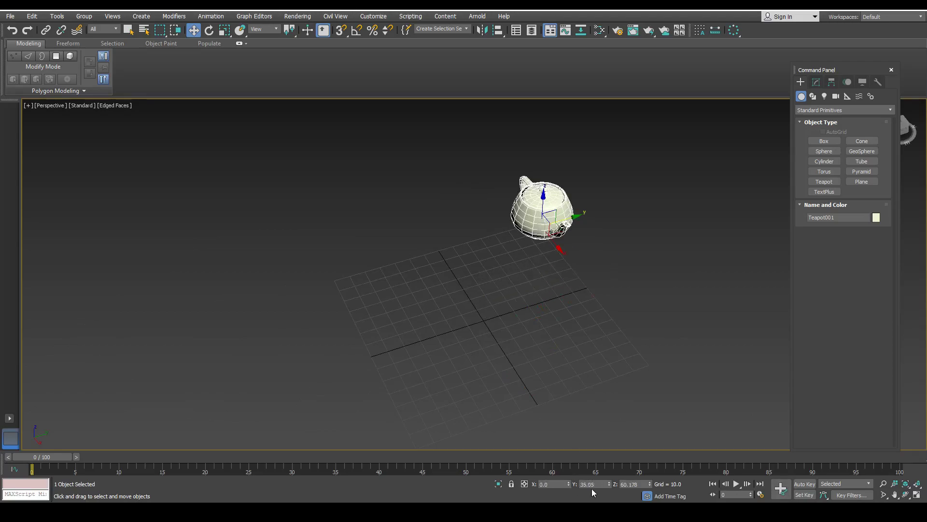
right_click(609, 484)
right_click(650, 484)
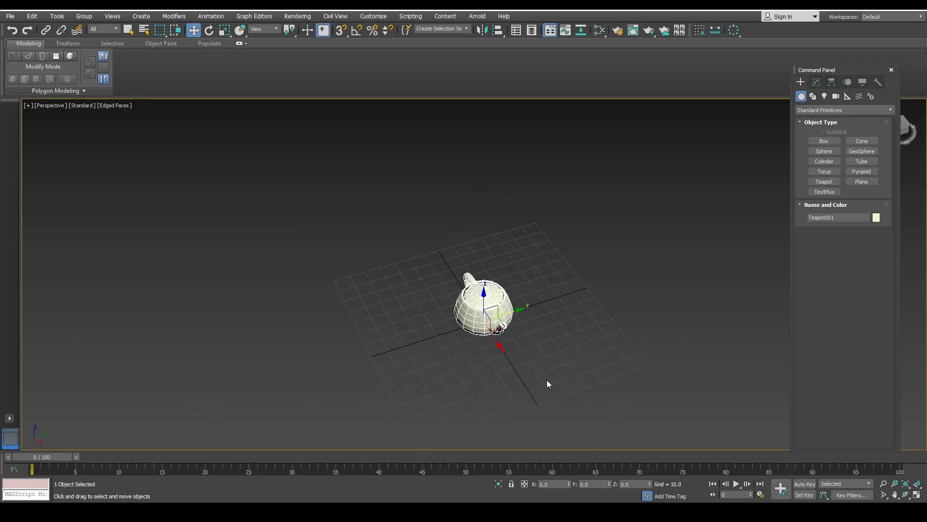
Step: Activate the Select and Rotate tool, try rotating the teapot with its gizmo, and cancel the rotation
middle_click_drag(518, 356, 502, 321, "alt")
scroll(503, 321, "up", 4)
scroll(502, 321, "up", 4)
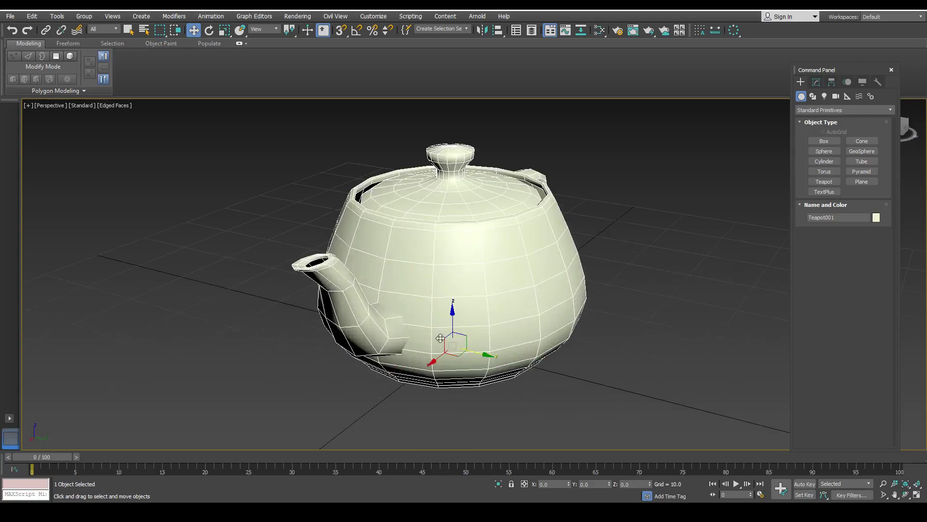
middle_click_drag(508, 356, 526, 361, "alt")
middle_click_drag(537, 318, 471, 262)
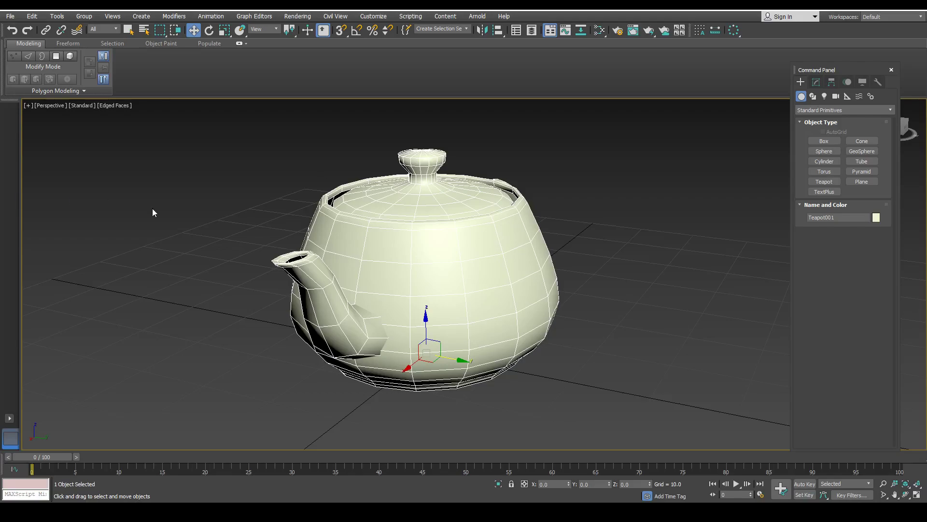
key("e")
middle_click_drag(485, 300, 377, 322, "alt")
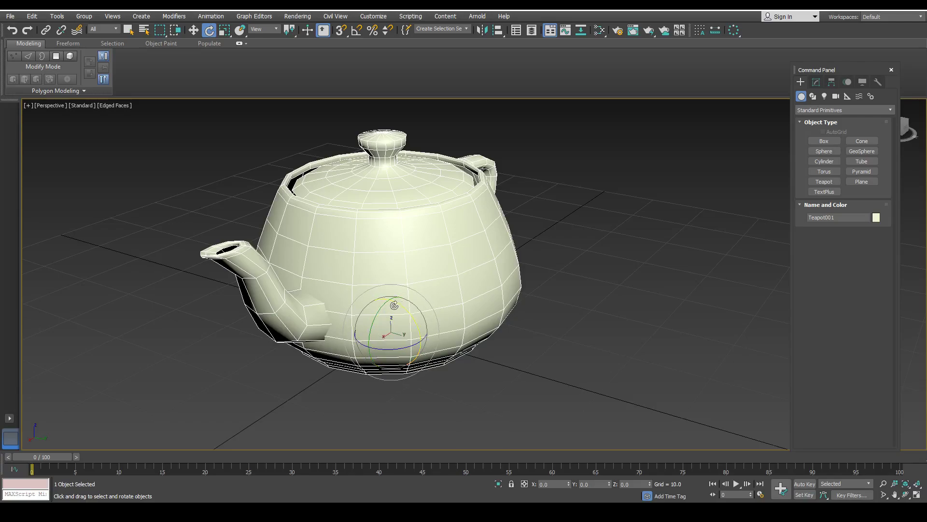
left_click_drag(379, 311, 433, 287)
right_click(432, 286)
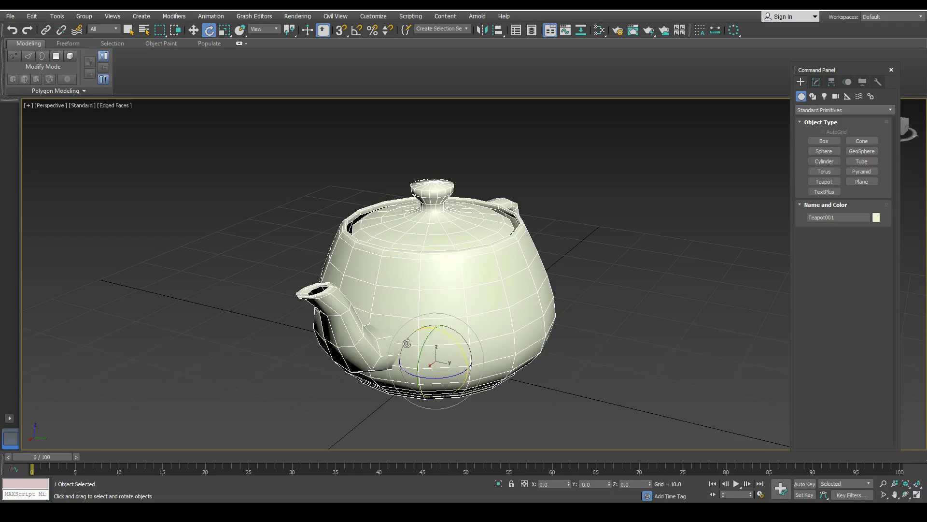
Step: Rotate the teapot about 14.4 degrees around its Y axis in a side-on view, and undo the rotation
middle_click_drag(445, 294, 414, 286)
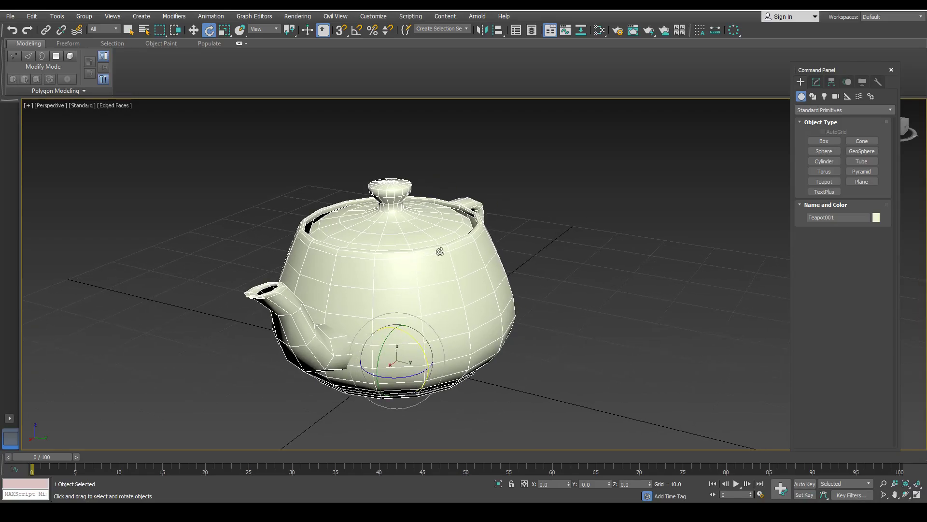
middle_click_drag(435, 240, 521, 247, "alt")
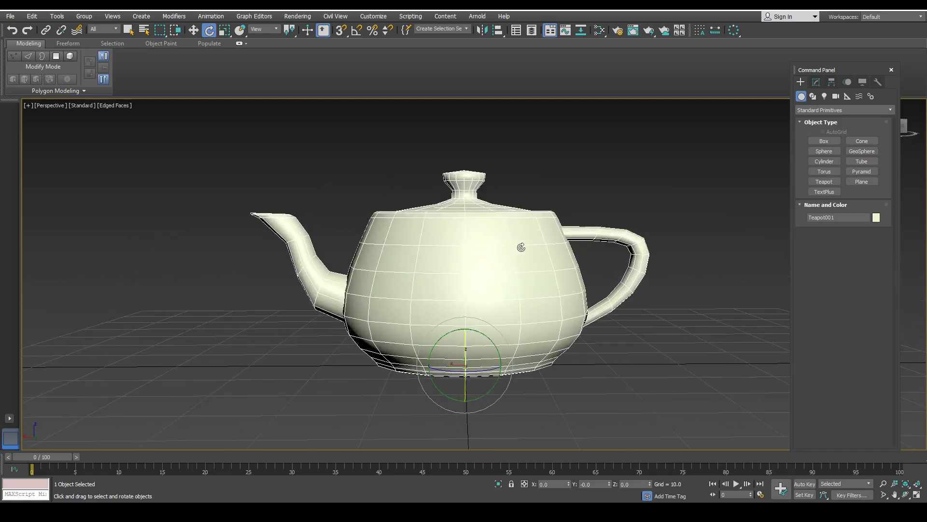
middle_click_drag(594, 237, 592, 261)
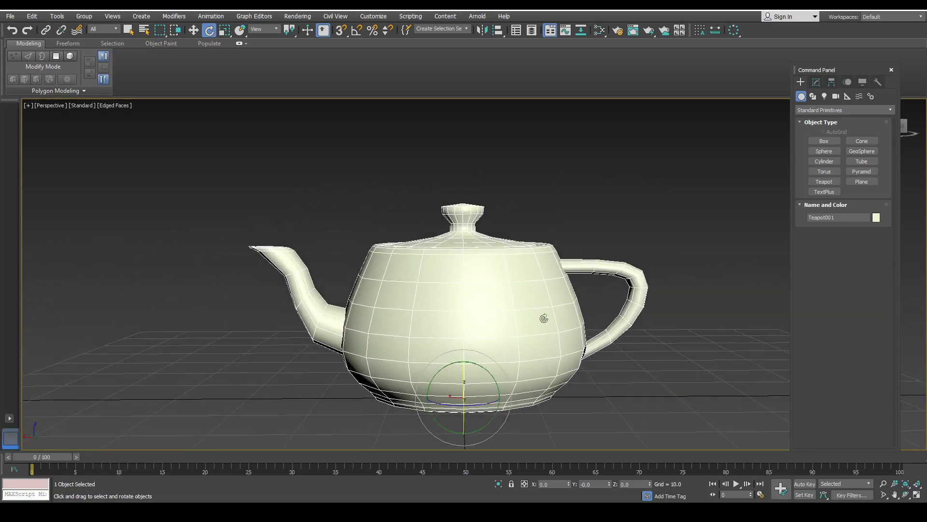
left_click_drag(449, 364, 417, 369)
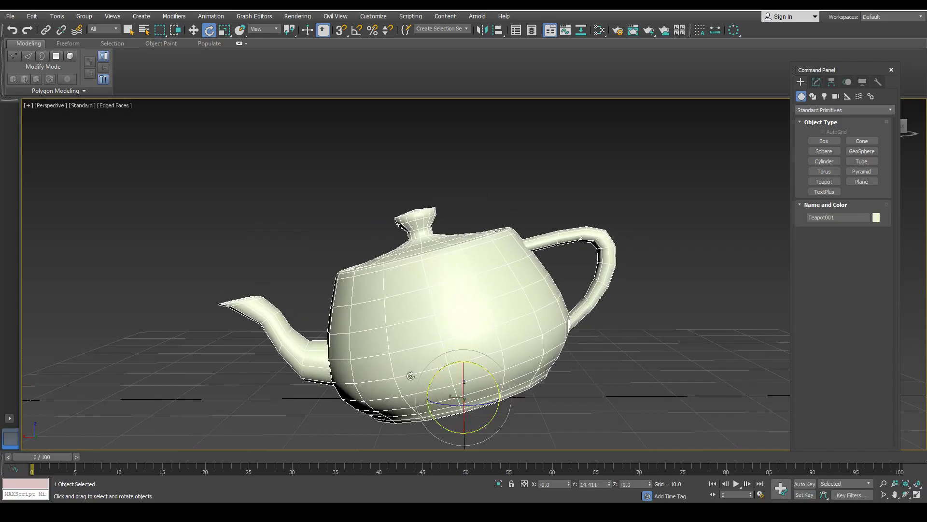
middle_click_drag(451, 306, 424, 295)
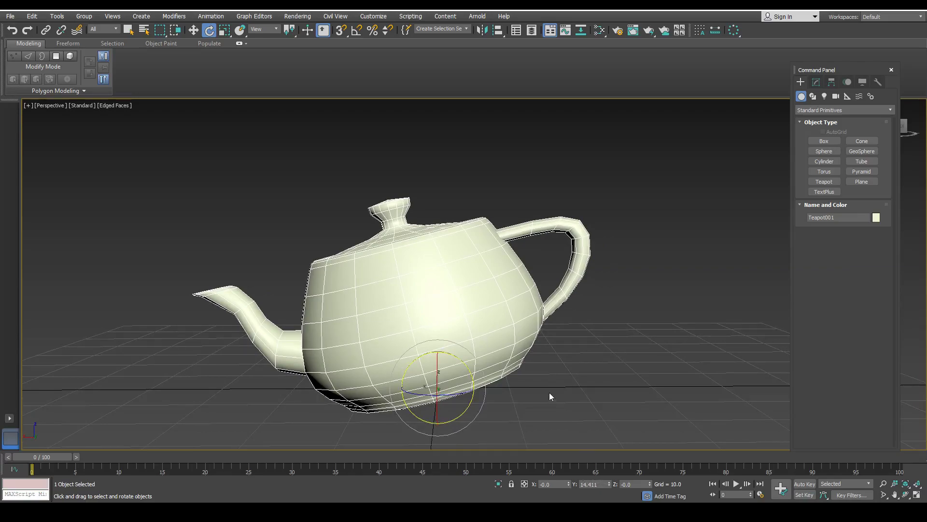
key("ctrl+z")
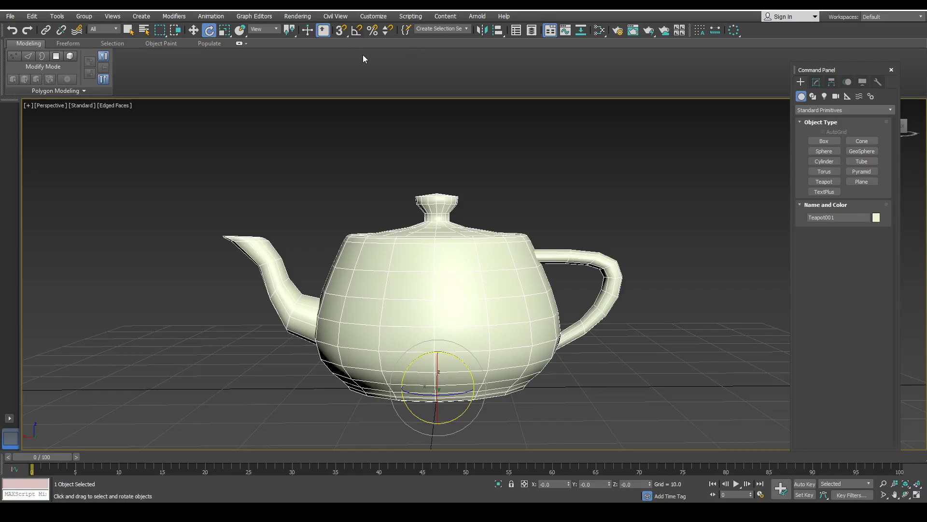
Step: Turn on Angle Snap and review its angle increment in the Grid and Snap Settings
left_click(357, 31)
right_click(354, 32)
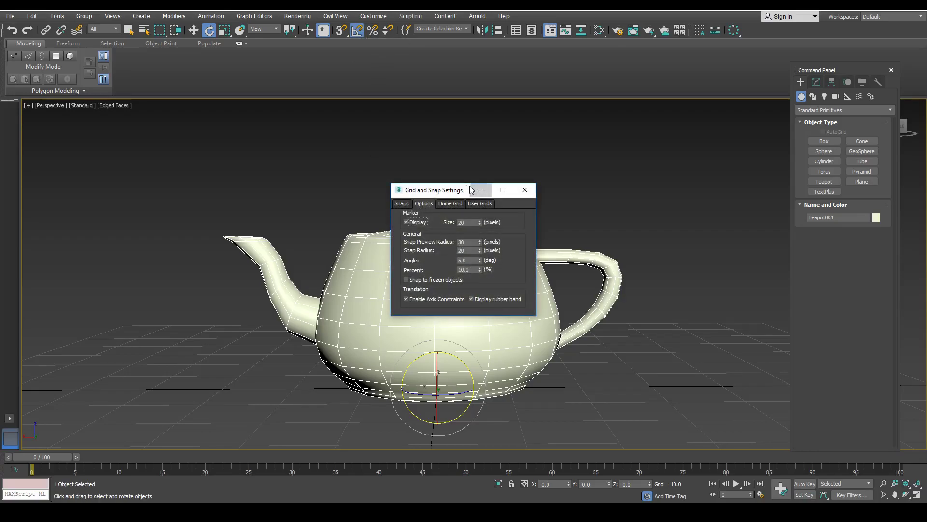
left_click_drag(455, 193, 395, 184)
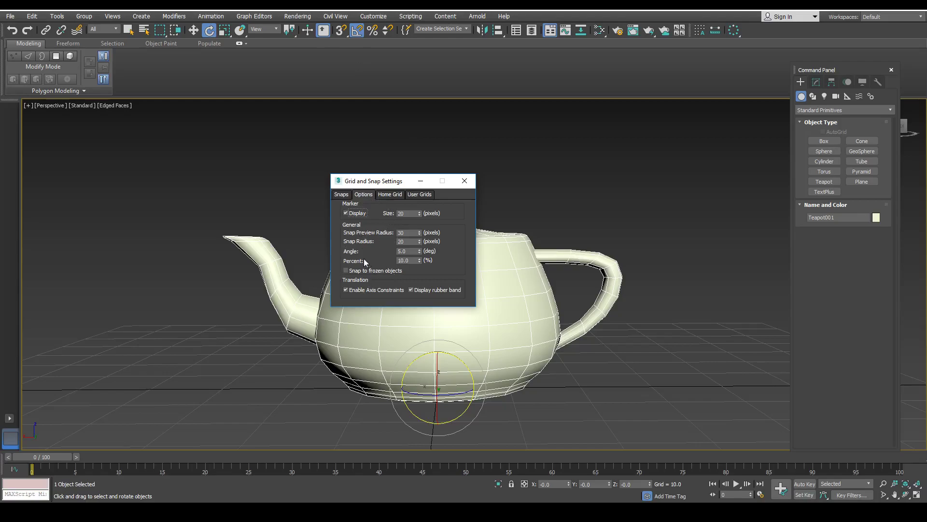
double_click(410, 251)
left_click(465, 180)
Step: Rotate the teapot 45 degrees around its Y axis in snapped increments
scroll(424, 235, "down", 3)
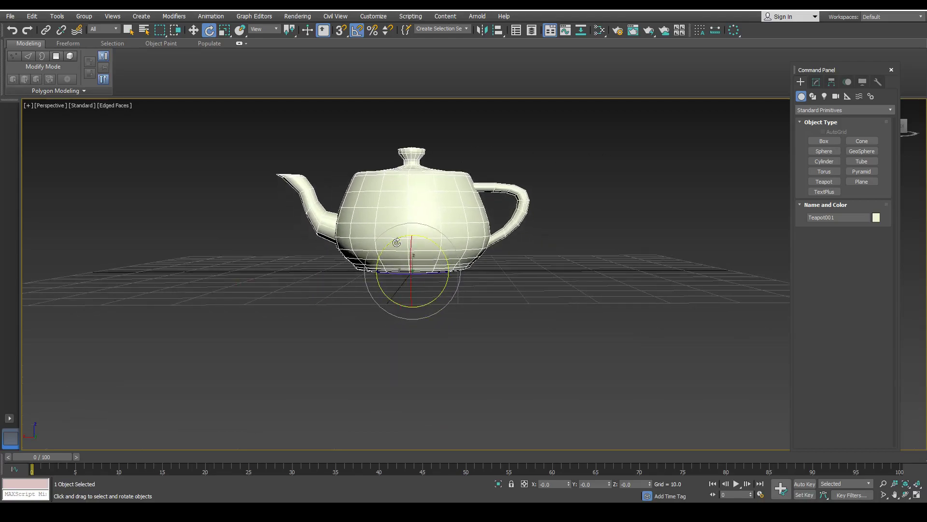
left_click_drag(397, 241, 384, 239)
left_click_drag(383, 239, 379, 240)
middle_click_drag(414, 204, 421, 231)
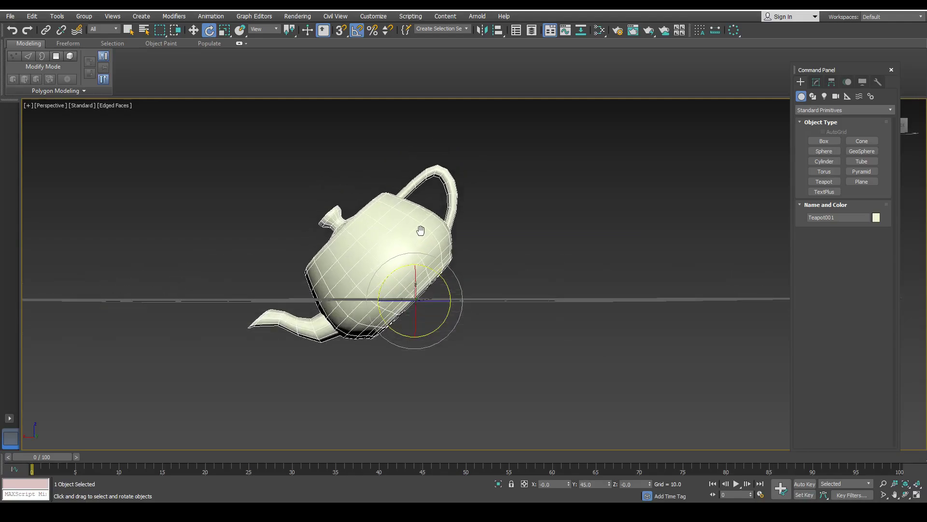
Step: Switch to the Front view and rotate the teapot to -45 degrees around its Y axis
key("l")
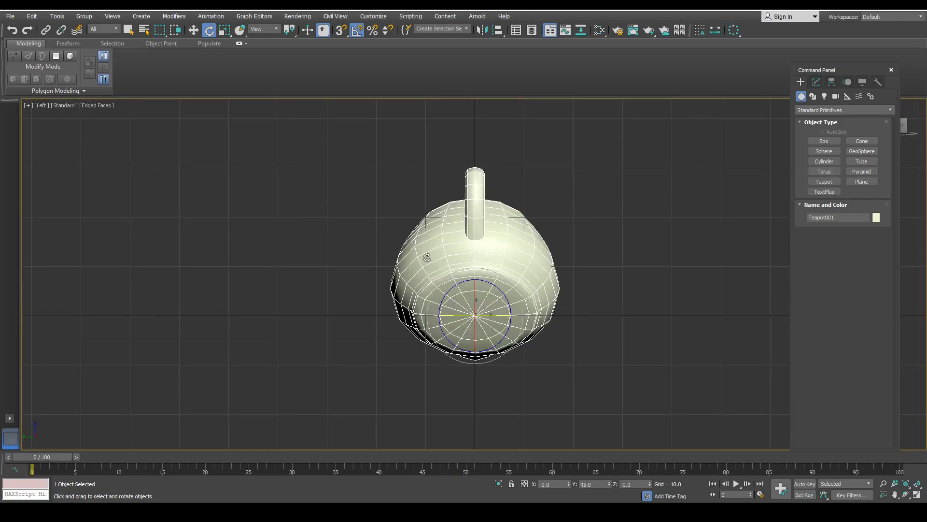
key("f")
left_click_drag(374, 256, 396, 264)
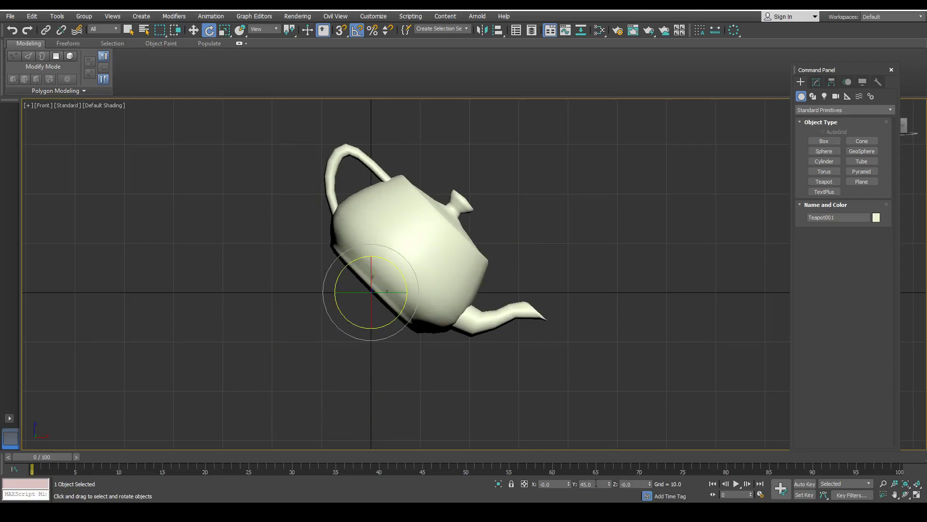
left_click_drag(394, 278, 379, 241)
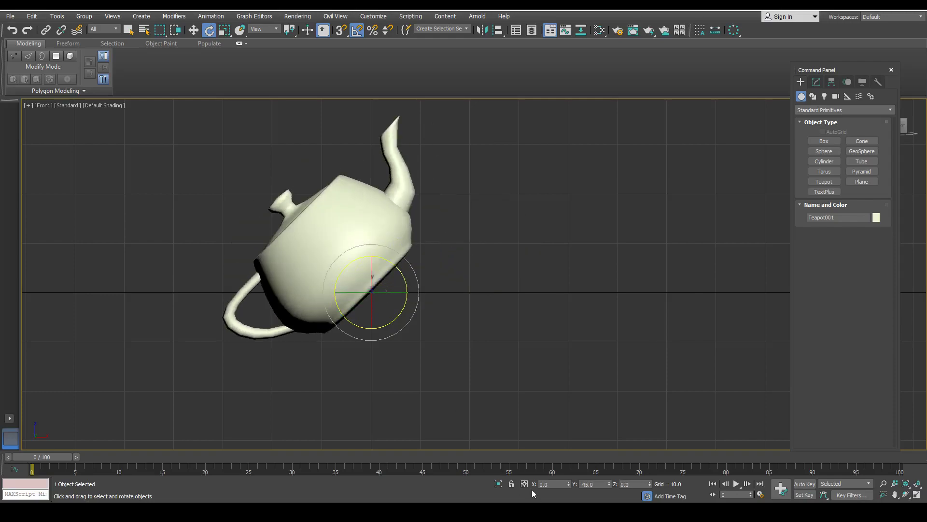
left_click_drag(386, 263, 391, 267)
Step: Undo the teapot's snapped rotations
key("ctrl+z")
key("ctrl+z")
key("ctrl+z")
Step: Return to an angled Perspective view of the teapot and display it with edged faces
middle_click_drag(410, 234, 358, 255, "alt")
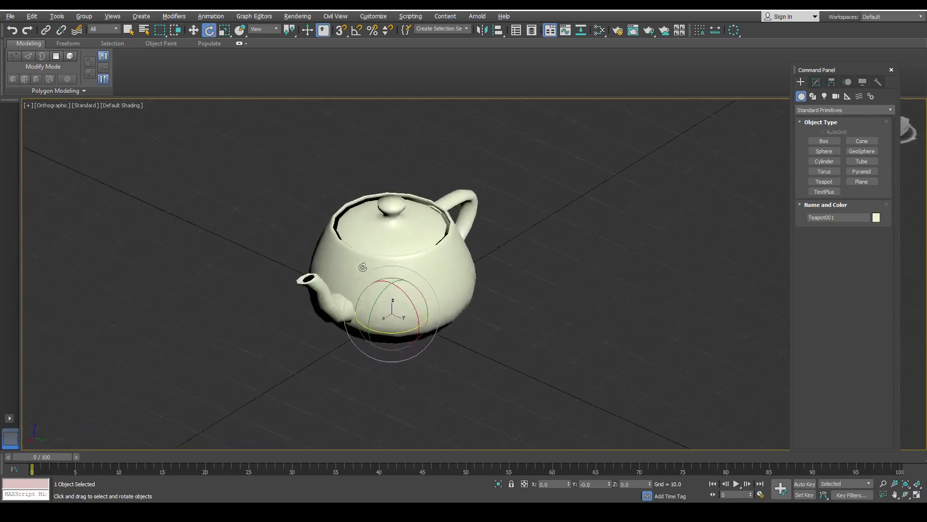
scroll(419, 276, "down", 3)
middle_click_drag(418, 276, 419, 237, "alt")
key("p")
key("F4")
scroll(420, 237, "up", 5)
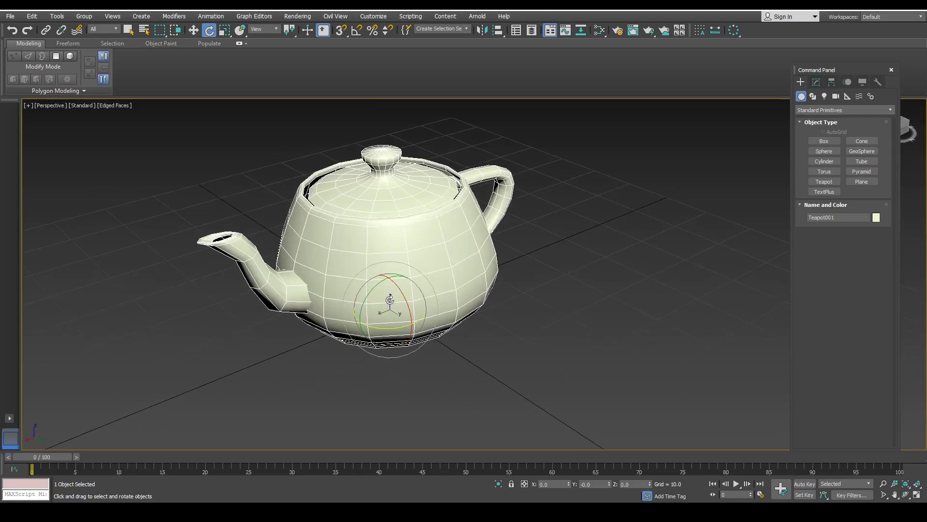
Step: Set the teapot's X rotation to exactly 45 degrees by entering the value numerically
key("w")
key("e")
left_click_drag(567, 482, 579, 519)
right_click(581, 492)
left_click(554, 486)
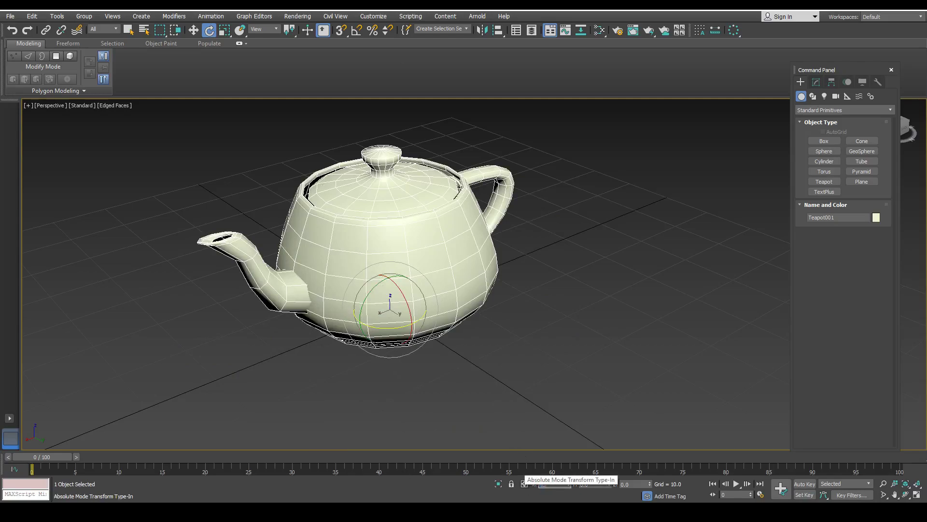
type("45")
key("Return")
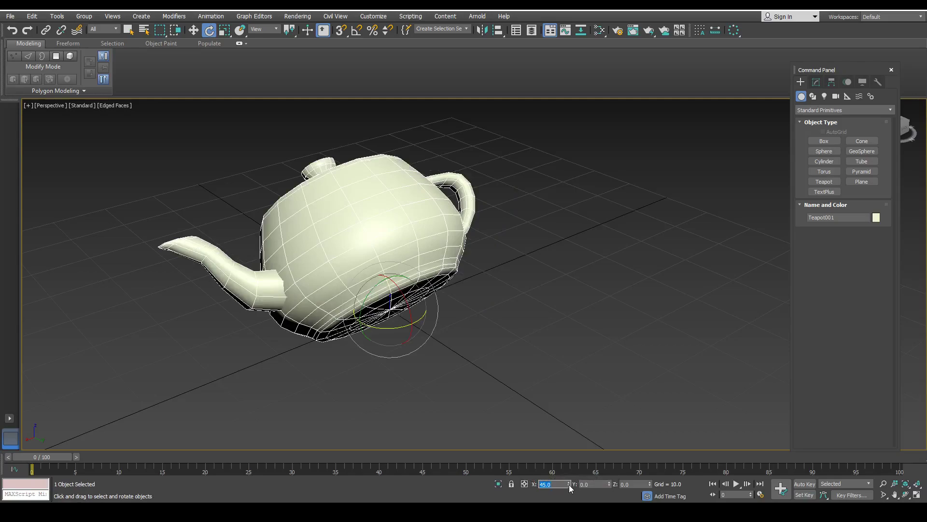
Step: Reset the teapot's X rotation to zero, then deselect the teapot and select it again
right_click(570, 484)
left_click(542, 343)
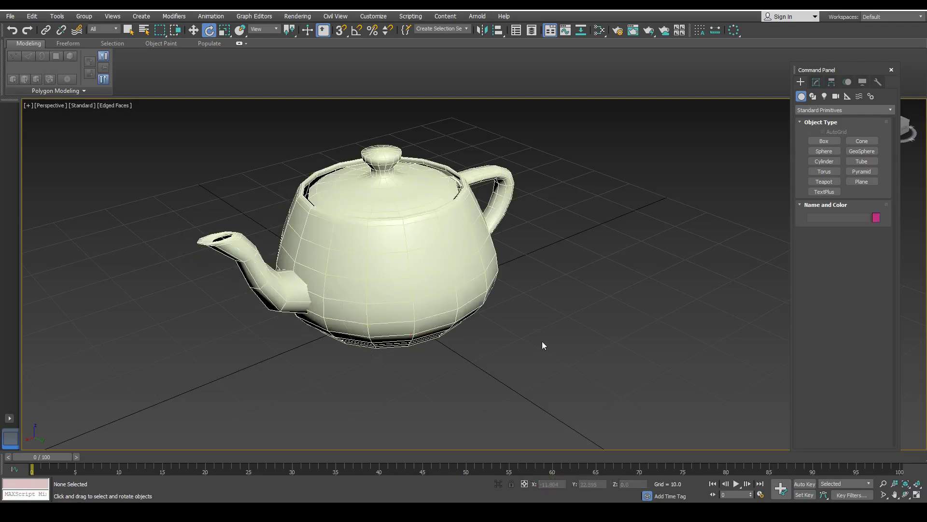
middle_click_drag(372, 262, 412, 252, "alt")
left_click(369, 265)
mouse_move(334, 234)
middle_mouse_down("alt")
mouse_move(386, 238)
mouse_move(343, 238)
middle_mouse_up("alt")
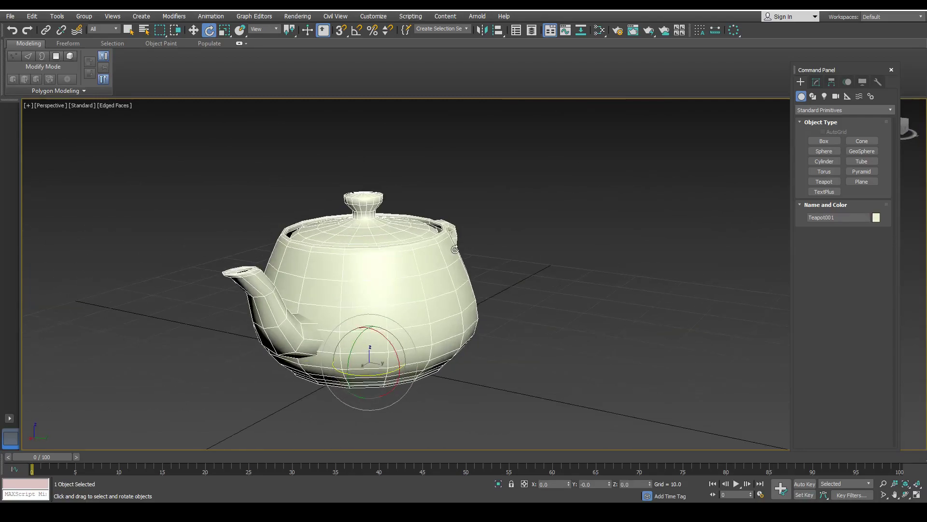
Step: Activate uniform scaling for the selected teapot and frame it closely in the Perspective view
key("r")
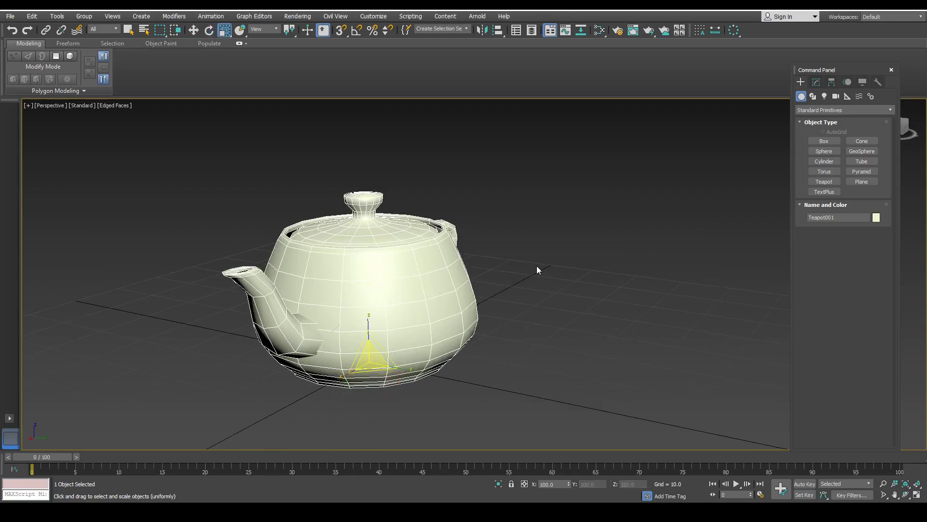
middle_click_drag(517, 305, 454, 306, "alt")
scroll(454, 306, "up", 3)
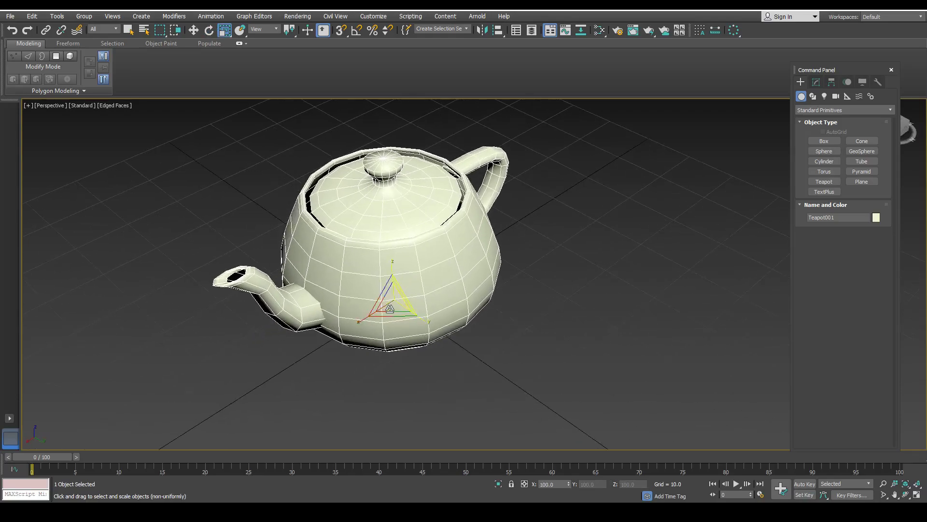
middle_click_drag(425, 273, 417, 319)
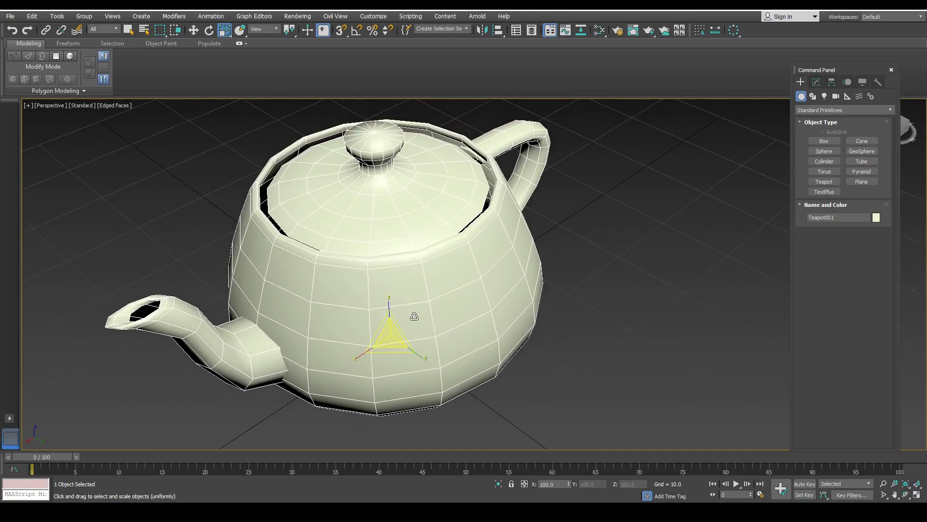
Step: Go through the Move, Rotate and Scale tools and cycle the uniform, non-uniform and squash variants, ending on uniform scale
left_click(193, 31)
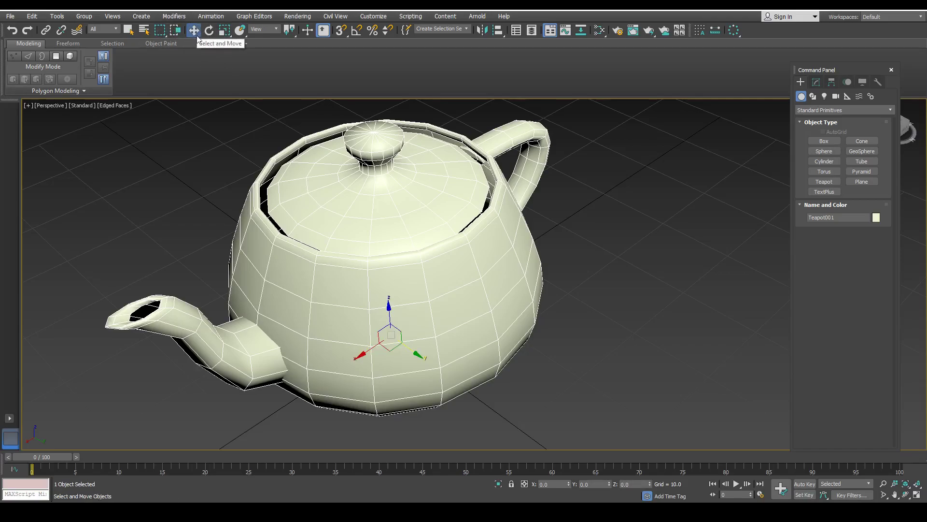
left_click(210, 30)
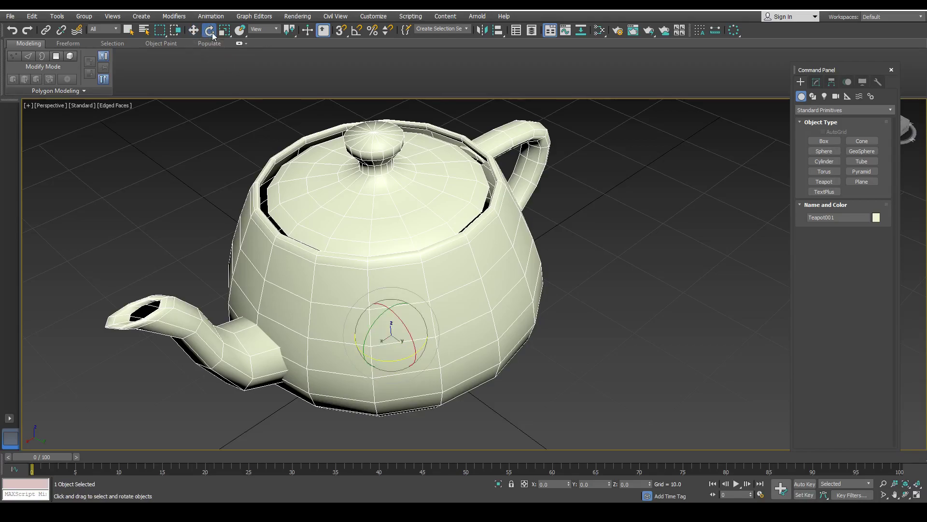
left_click(224, 31)
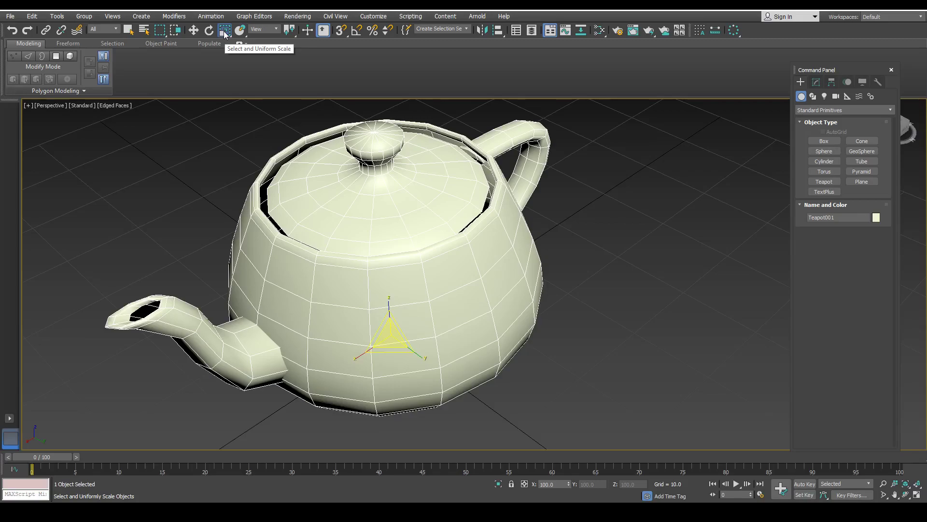
key("r")
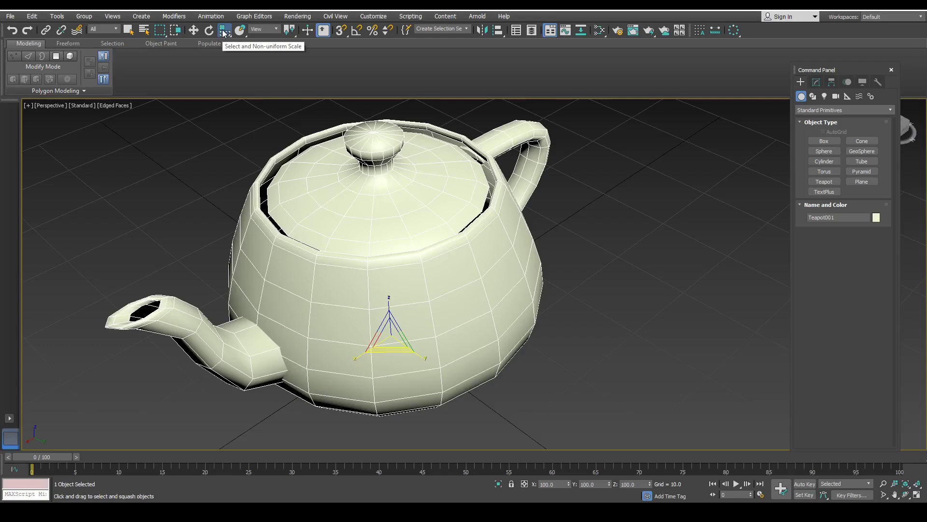
key("r")
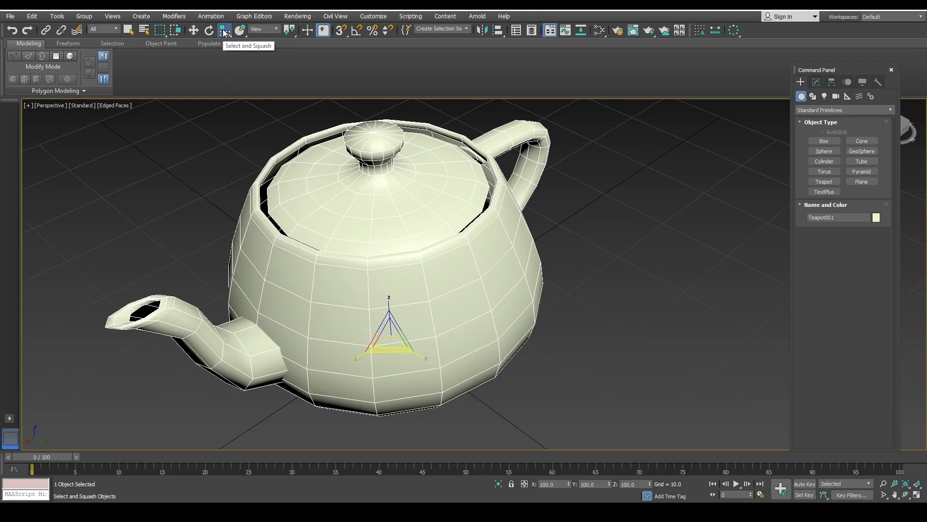
key("r")
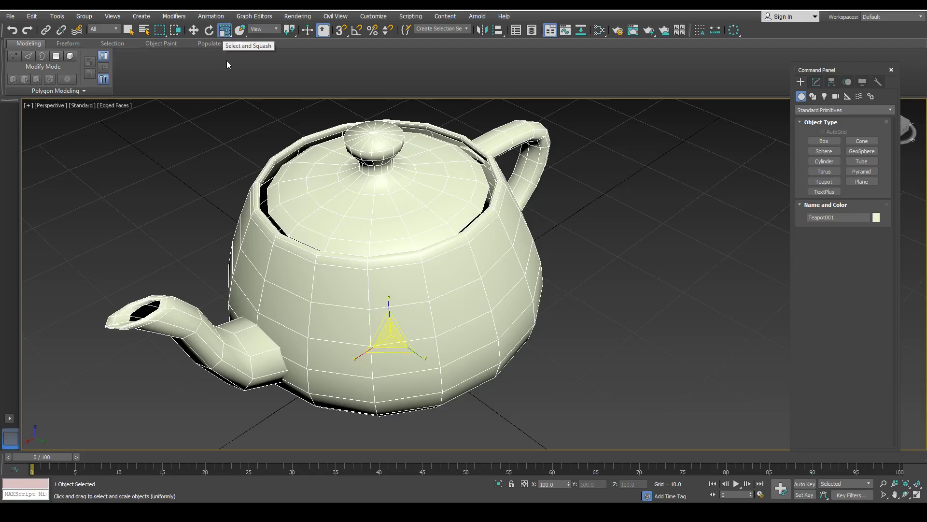
left_click(228, 32)
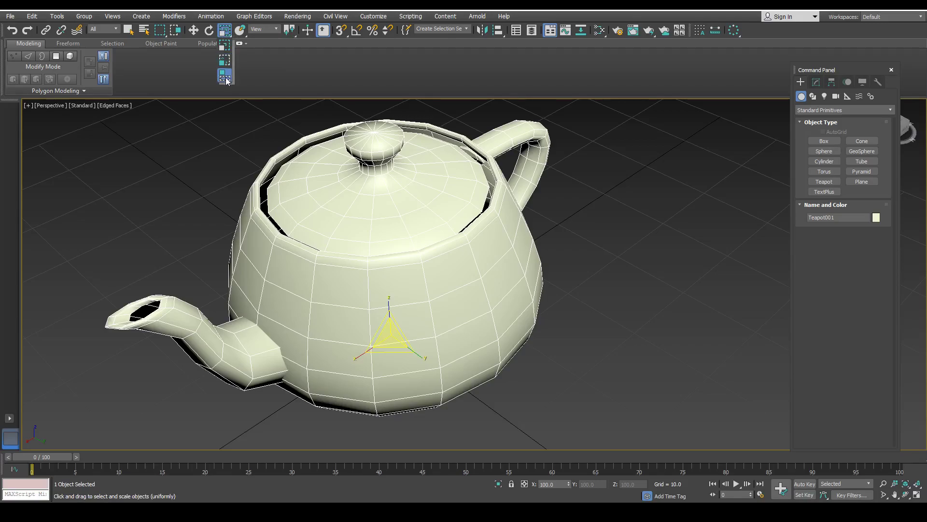
left_click(223, 33)
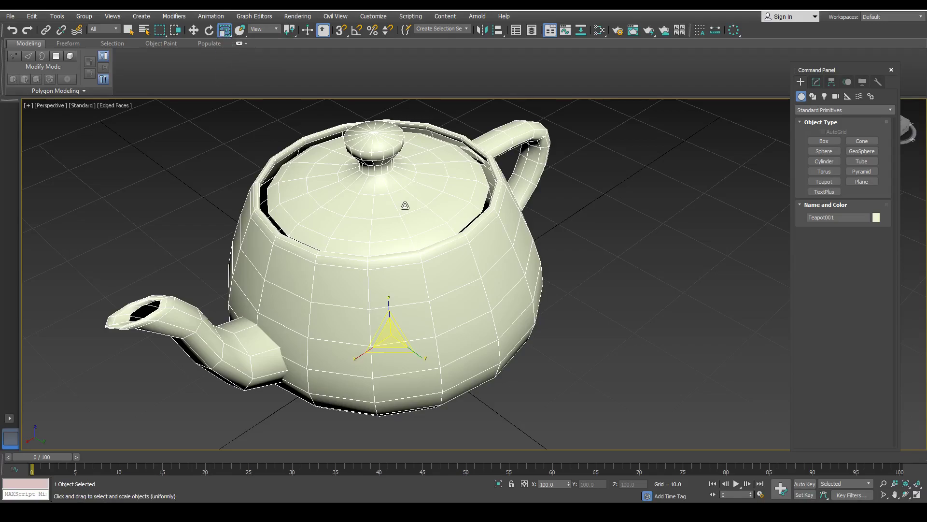
Step: Try scaling the whole teapot uniformly from the centre of its gizmo
scroll(375, 203, "down", 8)
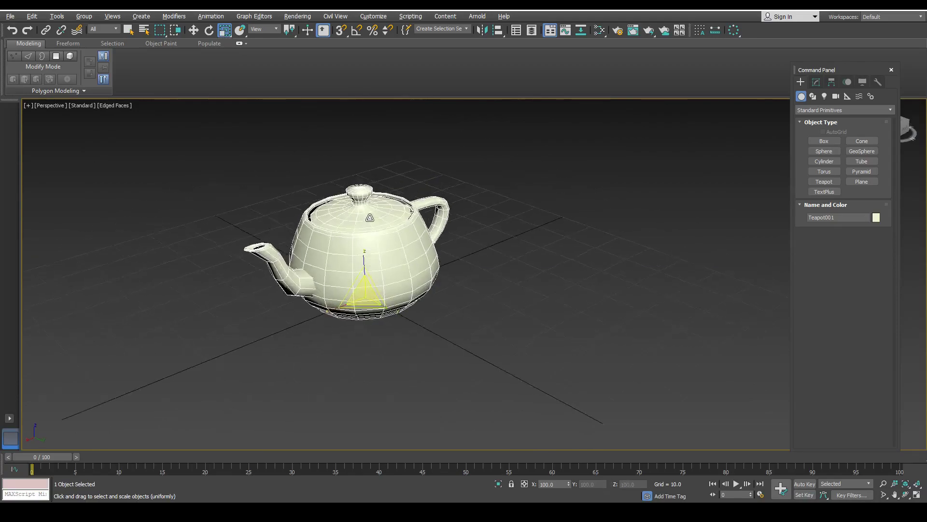
middle_click_drag(379, 231, 401, 287, "alt")
key("ctrl+e")
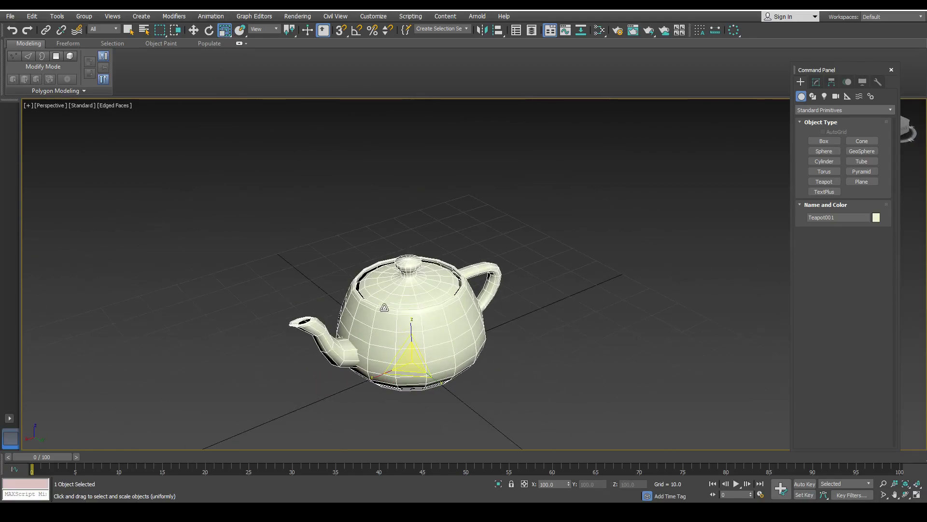
middle_click_drag(405, 360, 392, 291, "alt")
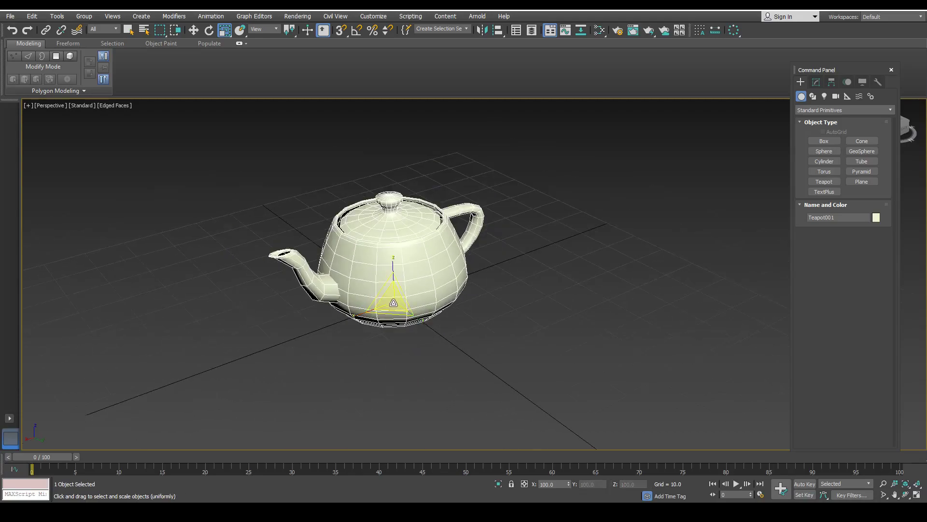
left_click_drag(395, 304, 449, 409)
right_click(450, 410)
middle_click_drag(393, 221, 387, 243)
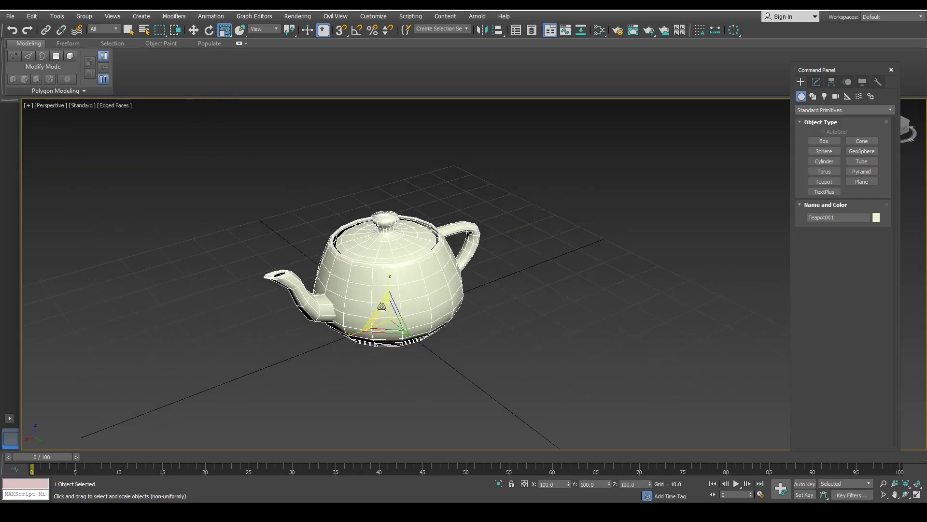
Step: Stretch the teapot along its Z axis to about 413 percent and try a uniform scale on it
left_click_drag(388, 283, 381, 197)
middle_click_drag(381, 197, 399, 303)
scroll(403, 305, "down", 5)
scroll(399, 304, "up", 3)
left_click_drag(408, 325, 456, 404)
right_click(453, 403)
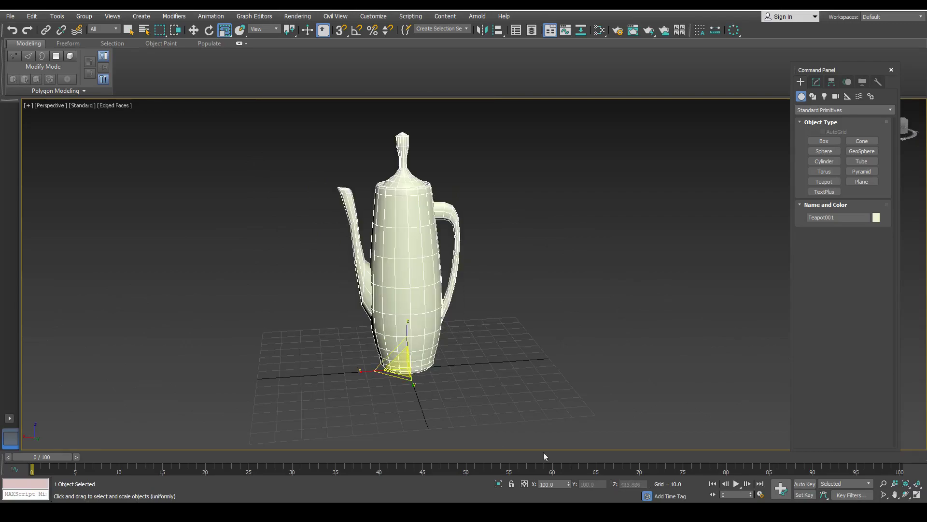
middle_click_drag(513, 381, 527, 440, "alt")
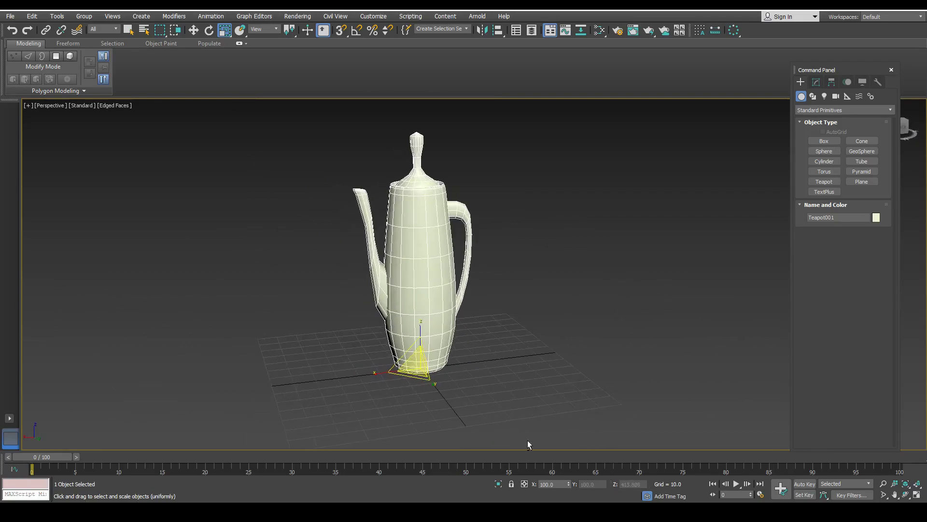
Step: Undo the teapot's vertical stretch and bring the teapot closer in the view
right_click(568, 484)
key("ctrl+z")
key("ctrl+z")
middle_click_drag(474, 368, 475, 360)
scroll(454, 368, "up", 3)
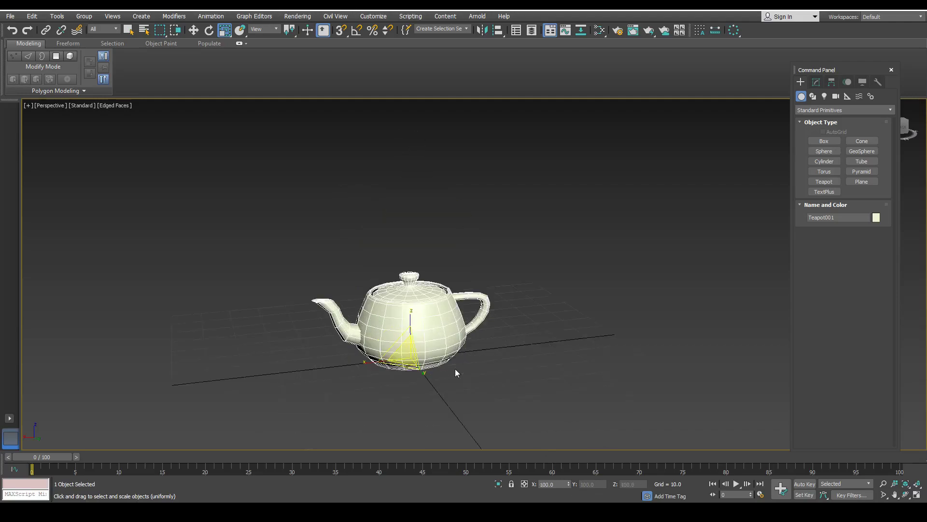
scroll(456, 372, "up", 4)
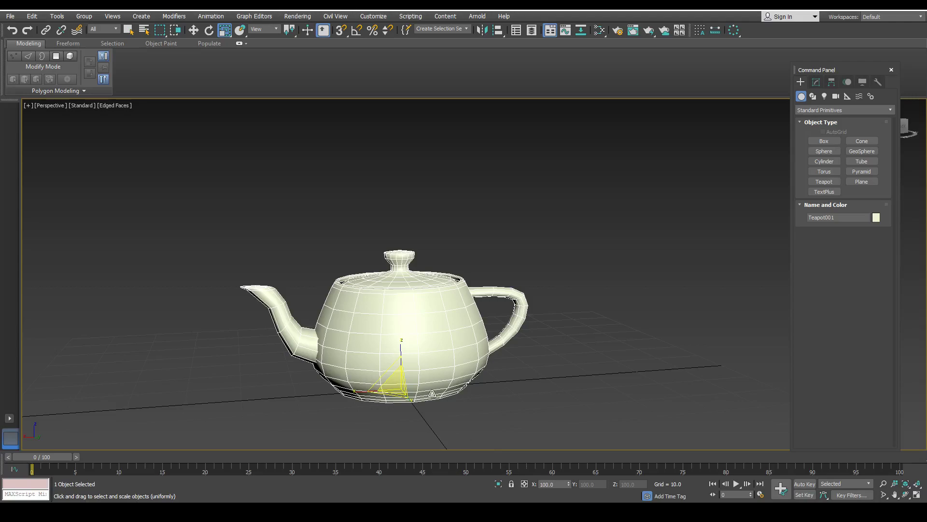
Step: Stretch the teapot along its Z axis to about 216 percent and undo the stretch
left_click_drag(400, 347, 401, 306)
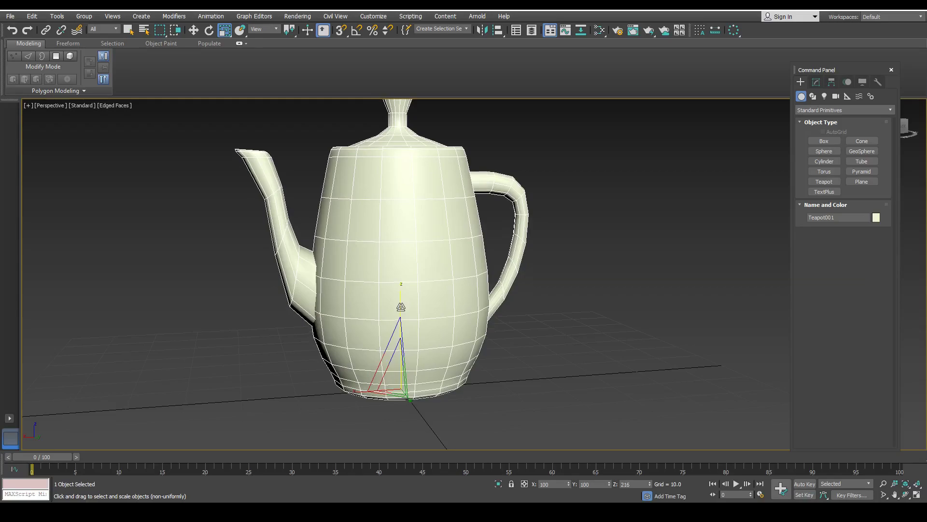
middle_click_drag(590, 396, 538, 382)
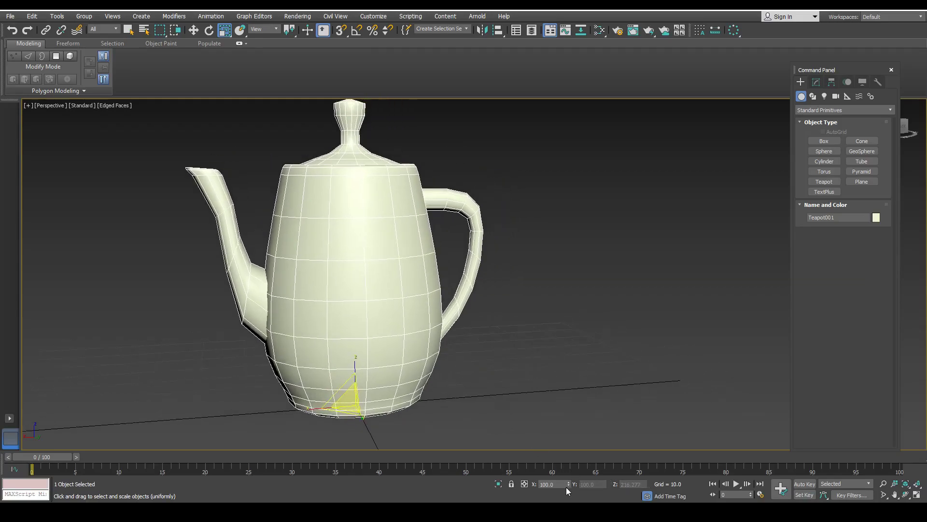
middle_click_drag(382, 313, 448, 372)
middle_click_drag(429, 266, 478, 349)
key("ctrl+z")
middle_click_drag(378, 301, 511, 348, "alt")
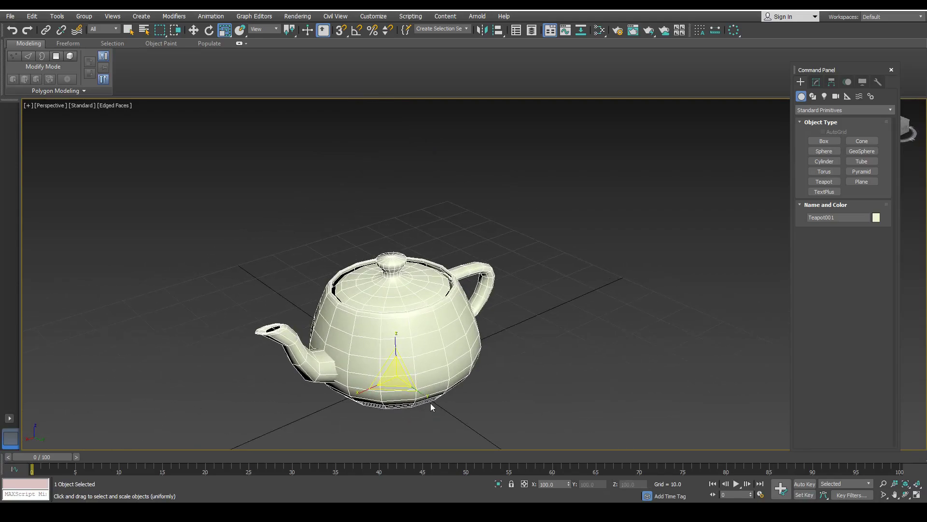
Step: Try scaling the teapot sideways along its Y axis from two view angles, undoing each change
left_click_drag(433, 408, 456, 400)
key("ctrl+z")
middle_click_drag(420, 356, 429, 335, "alt")
left_click_drag(434, 362, 452, 372)
key("ctrl+z")
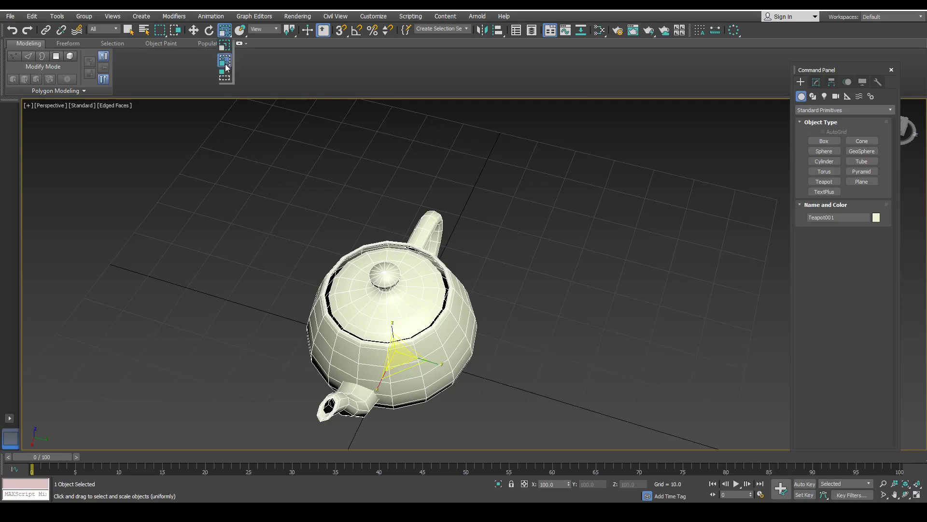
Step: Switch to Select and Non-uniform Scale and try it on the teapot, undoing each change
left_click_drag(225, 68, 225, 67)
left_click_drag(402, 357, 403, 334)
key("ctrl+z")
middle_click_drag(397, 327, 378, 299, "alt")
mouse_move(395, 336)
left_mouse_down()
mouse_move(395, 309)
mouse_move(394, 328)
left_mouse_up()
key("ctrl+z")
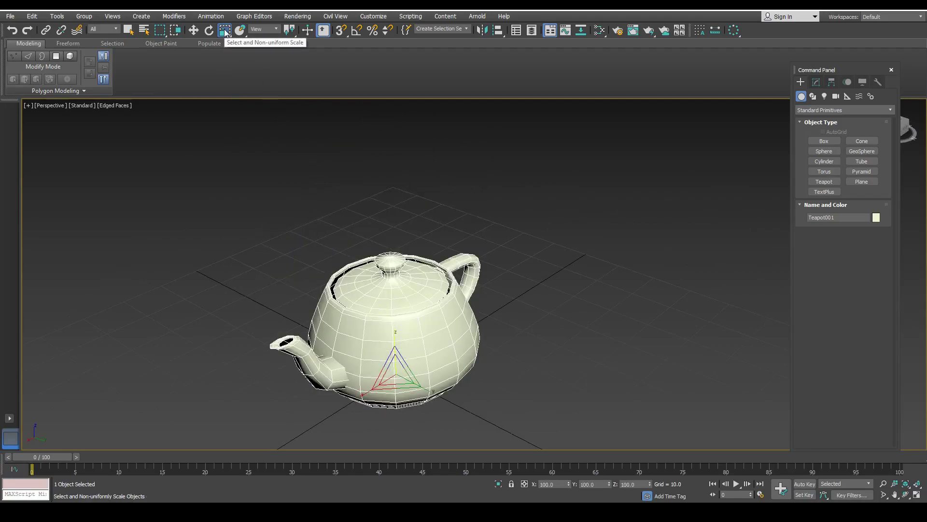
left_click_drag(395, 372, 413, 358)
key("ctrl+z")
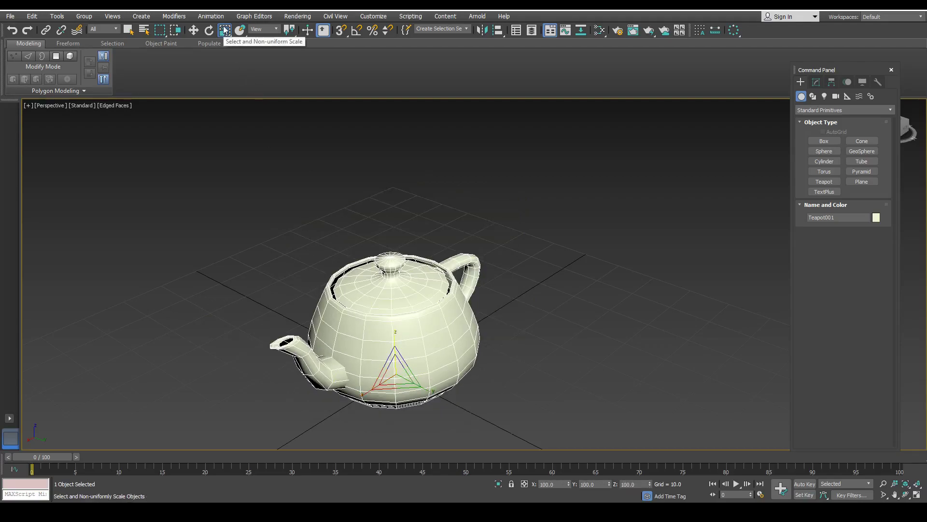
Step: Switch to Select and Squash and try squashing the teapot along different axes, undoing each change
left_click_drag(225, 30, 228, 77)
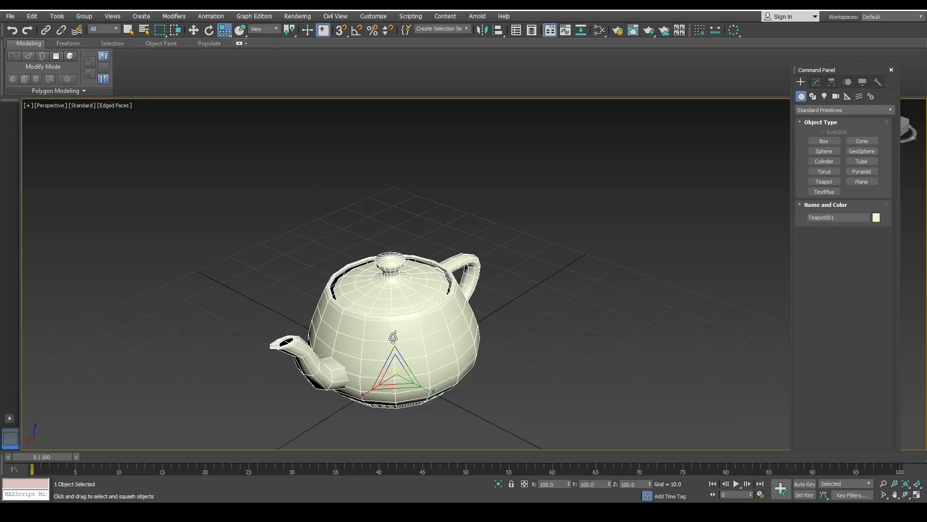
middle_click_drag(393, 337, 393, 313, "alt")
left_click_drag(414, 332, 434, 342)
left_click_drag(413, 360, 397, 260)
middle_click_drag(411, 274, 360, 355)
scroll(414, 325, "down", 4)
key("ctrl+z")
scroll(402, 371, "up", 4)
mouse_move(354, 342)
left_mouse_down()
mouse_move(394, 337)
mouse_move(367, 339)
left_mouse_up()
key("ctrl+z")
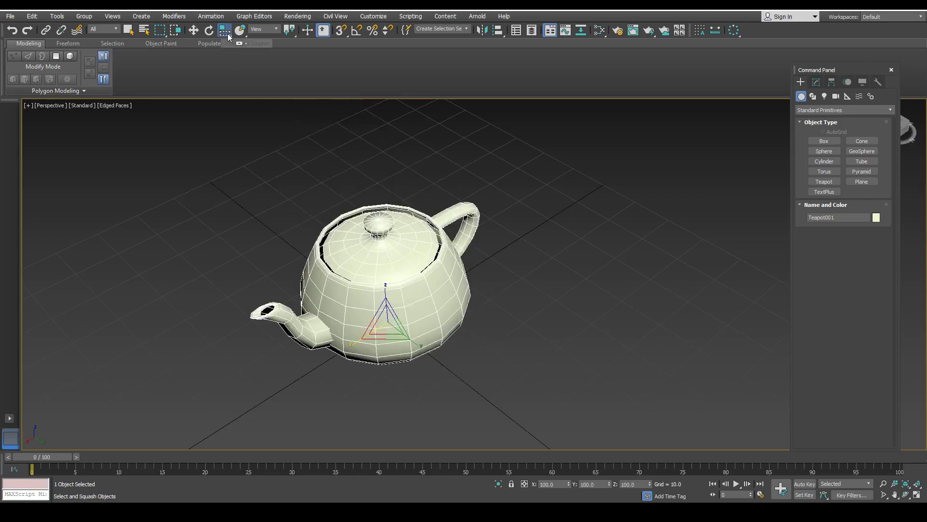
Step: Switch back to Select and Uniform Scale and try changing the teapot's scale percentage numerically
left_click(227, 30)
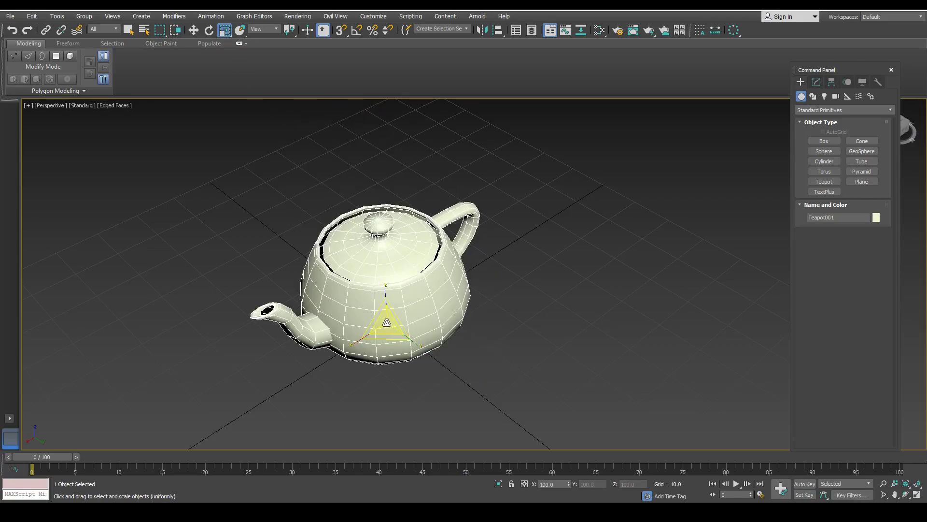
mouse_move(225, 30)
left_mouse_down()
mouse_move(226, 57)
mouse_move(224, 30)
left_mouse_up()
scroll(377, 215, "up", 4)
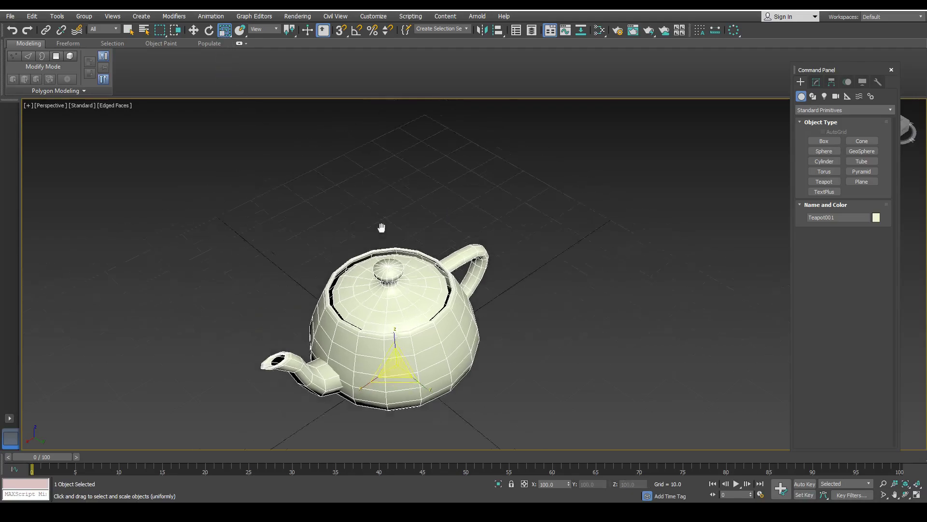
middle_click_drag(358, 205, 385, 226, "alt")
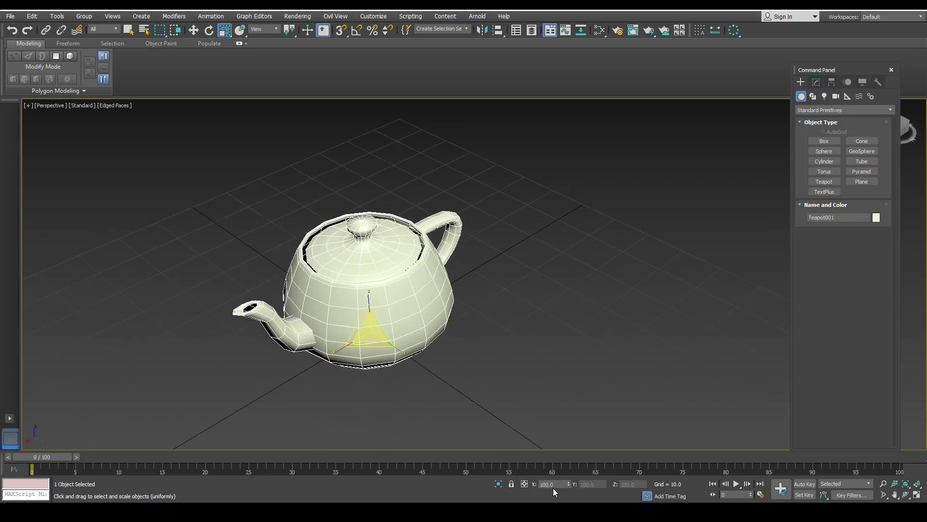
left_click_drag(571, 483, 585, 424)
left_click_drag(567, 482, 550, 248)
right_click(564, 418)
Step: Switch the scaling of the selected teapot to Select and Squash
left_click_drag(225, 30, 224, 46)
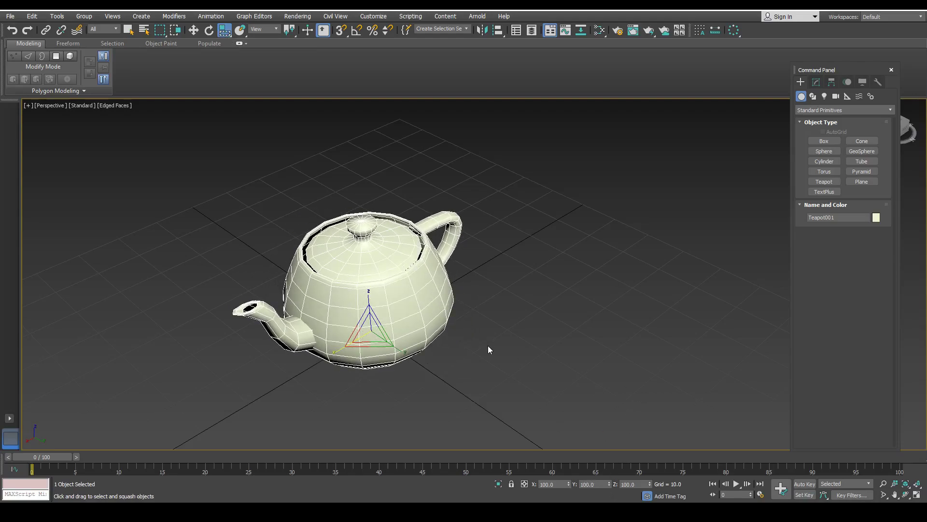
Step: Return scaling to Select and Uniform Scale and cycle through the Move, Rotate and Scale tools with the teapot selected
left_click_drag(225, 30, 224, 31)
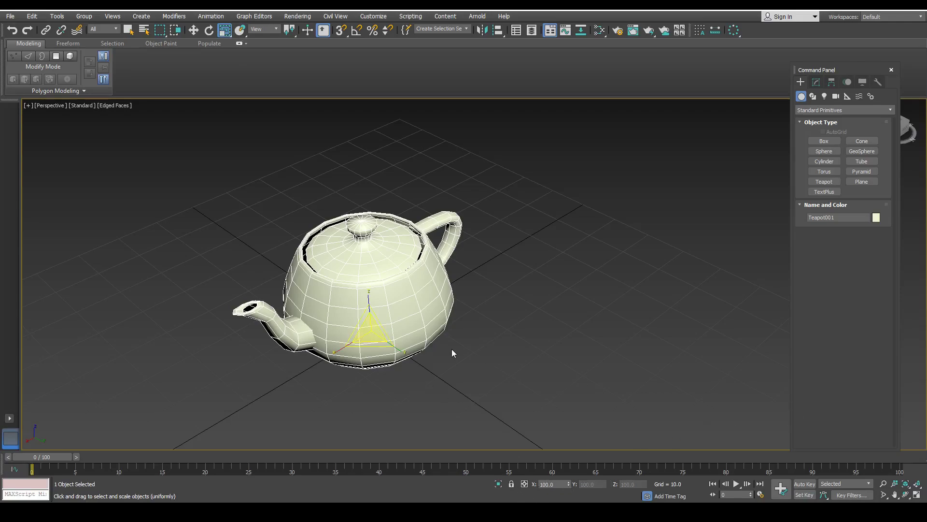
middle_click_drag(464, 257, 453, 236, "alt")
key("w")
key("e")
key("r")
middle_click_drag(450, 274, 421, 331, "alt")
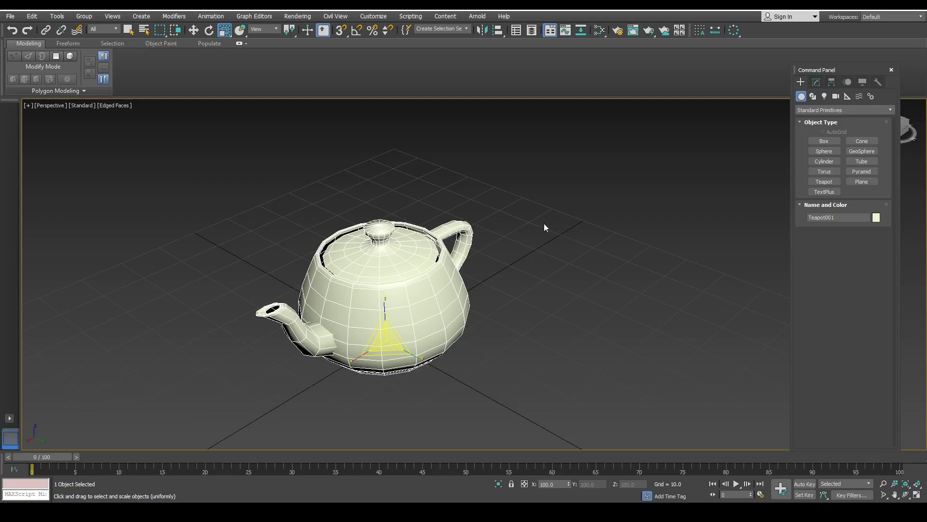
Step: Activate Select and Move and delete the teapot from the scene
middle_click_drag(363, 222, 422, 200)
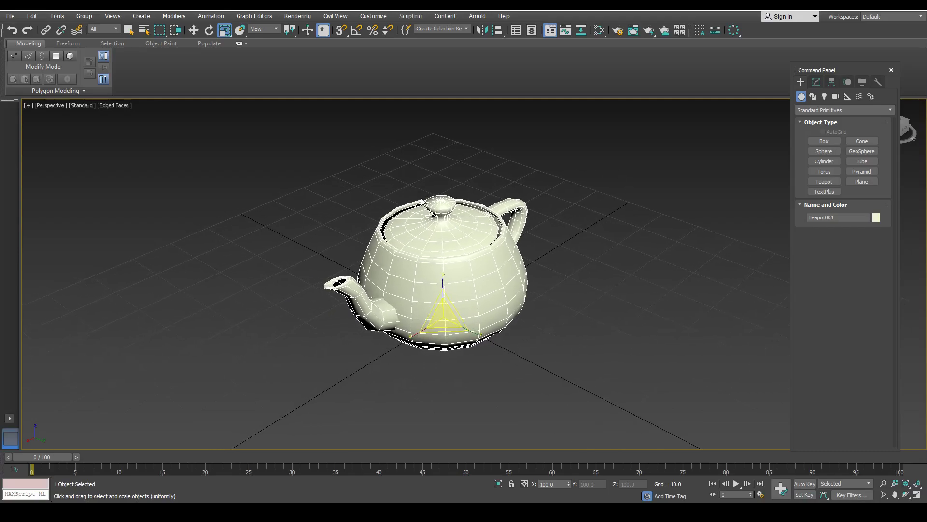
middle_click_drag(440, 256, 479, 332)
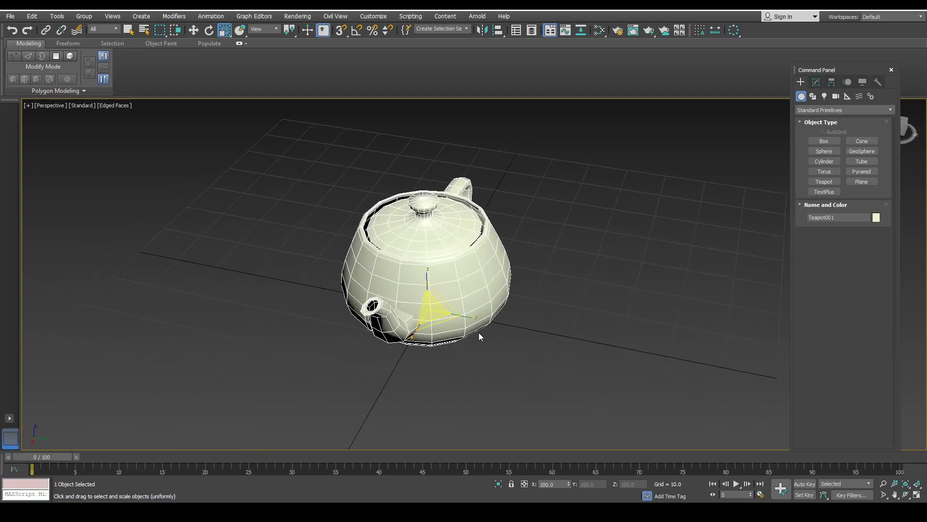
key("w")
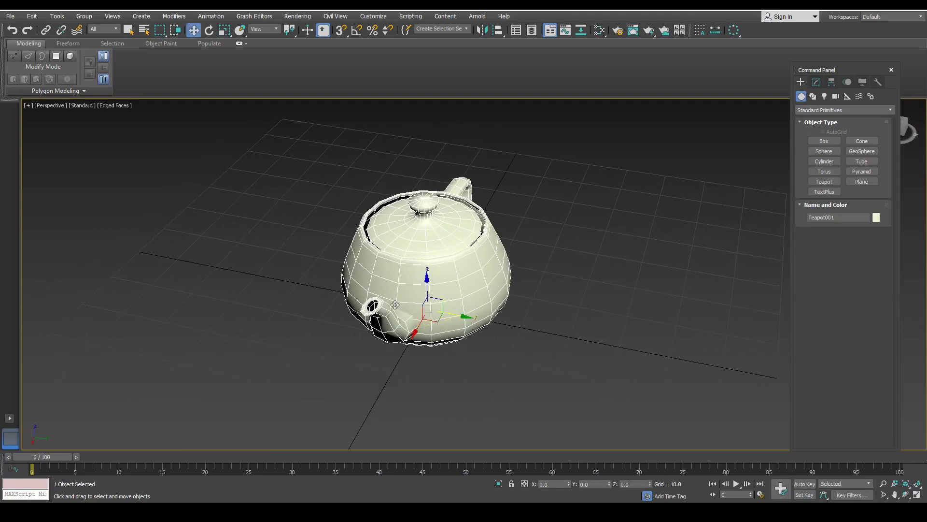
key("Delete")
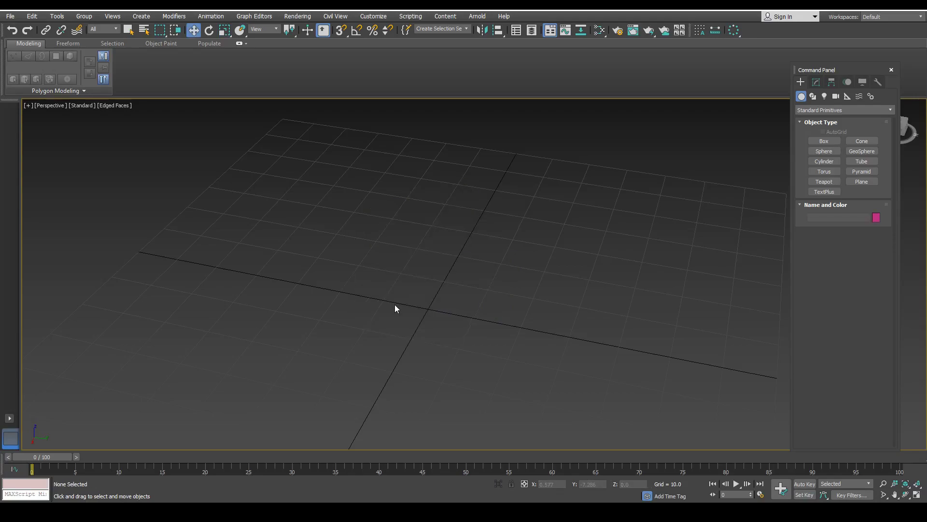
key("ctrl+z")
middle_click_drag(603, 269, 517, 340)
key("Delete")
Step: Move the floating Command Panel over the middle of the viewport and look through its list of geometry categories
left_click_drag(851, 74, 492, 112)
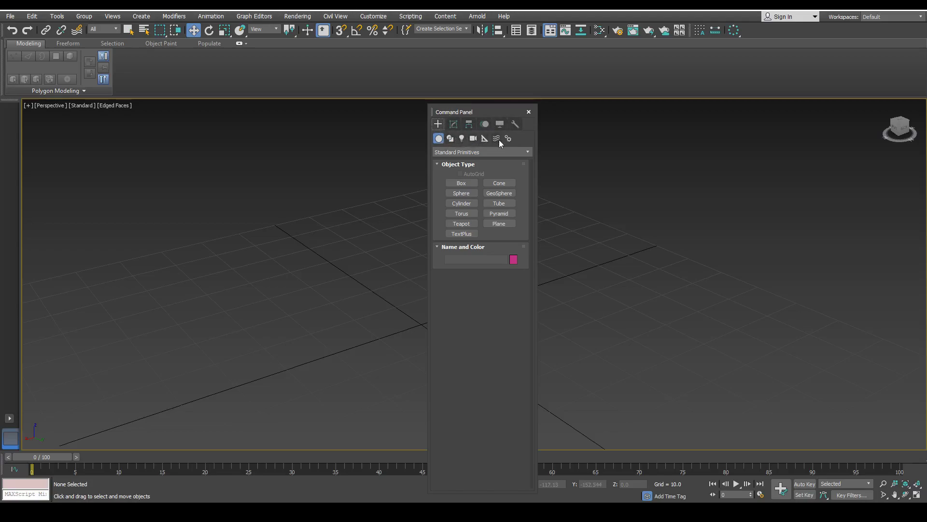
left_click(527, 152)
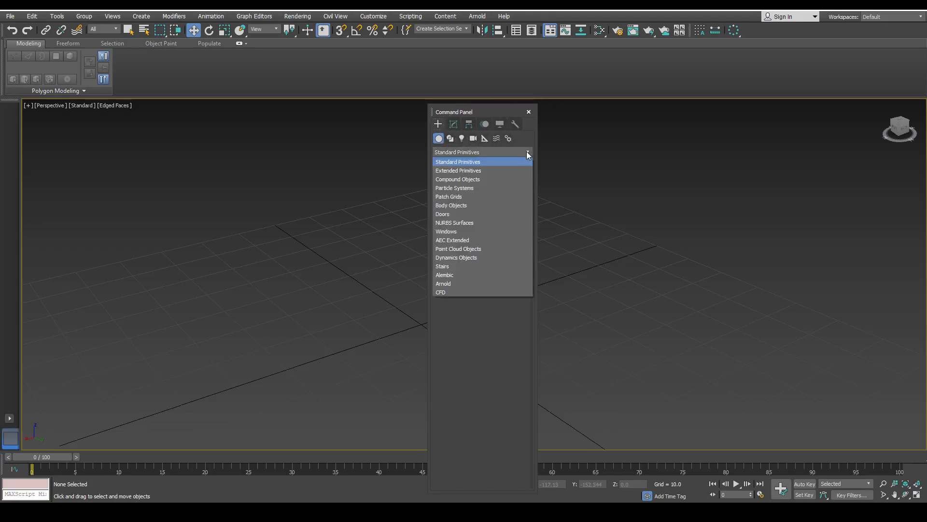
left_click(505, 332)
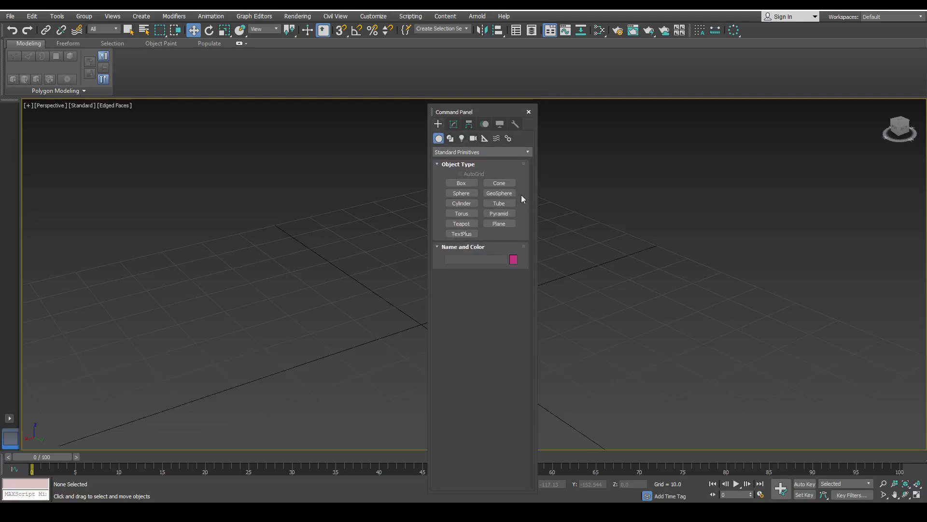
Step: Look through the Modify, Hierarchy, Motion, Display and Utilities sections of the Command Panel and return to Create
left_click(448, 125)
left_click(437, 124)
left_click(454, 125)
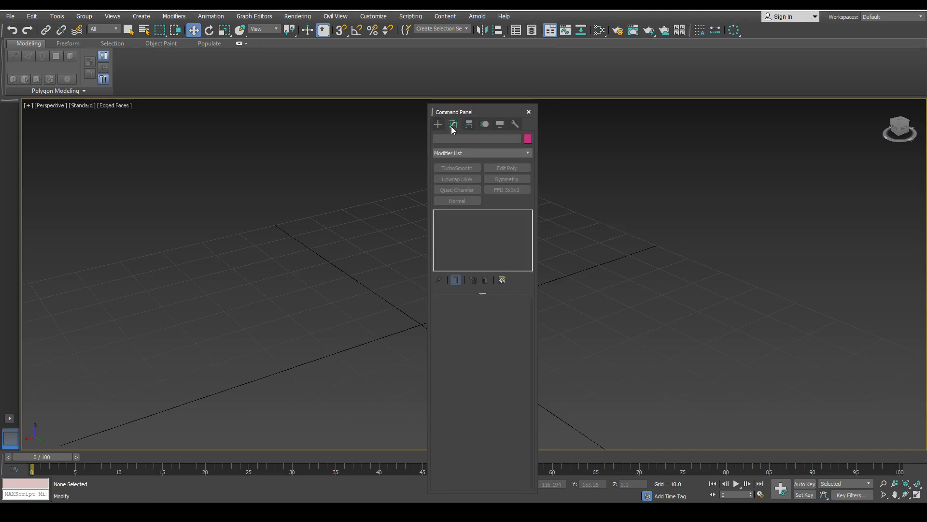
left_click(438, 125)
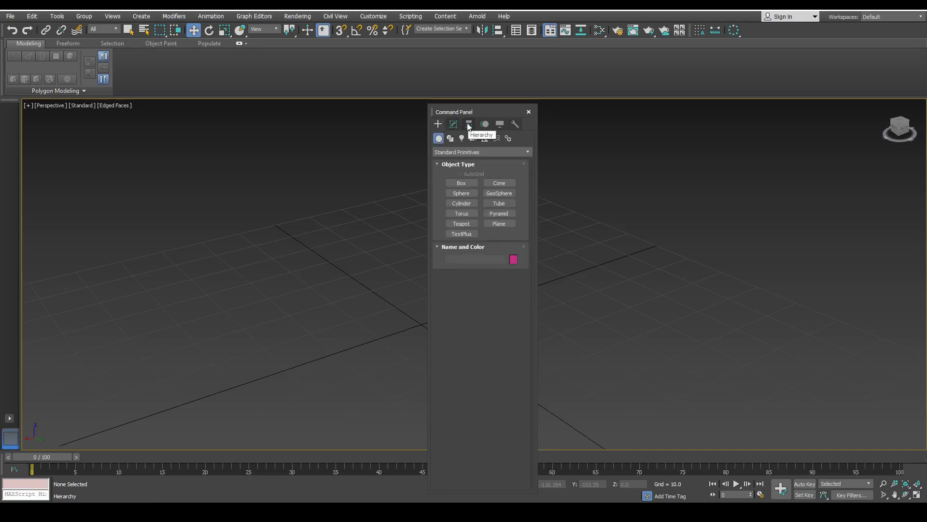
left_click(468, 125)
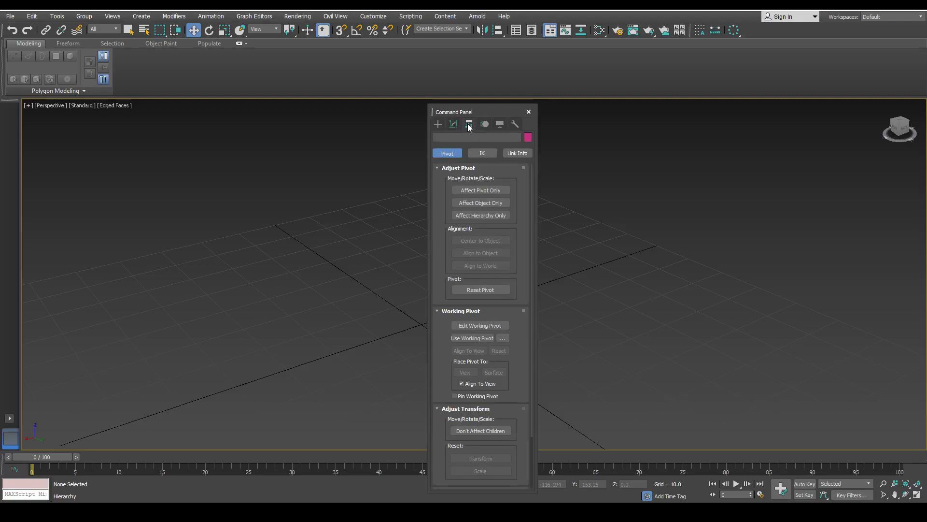
left_click(484, 125)
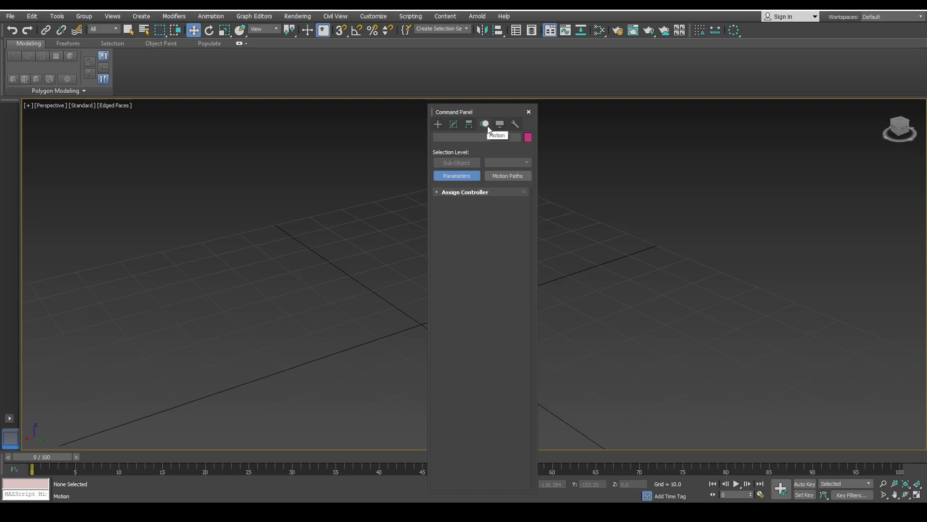
left_click(498, 124)
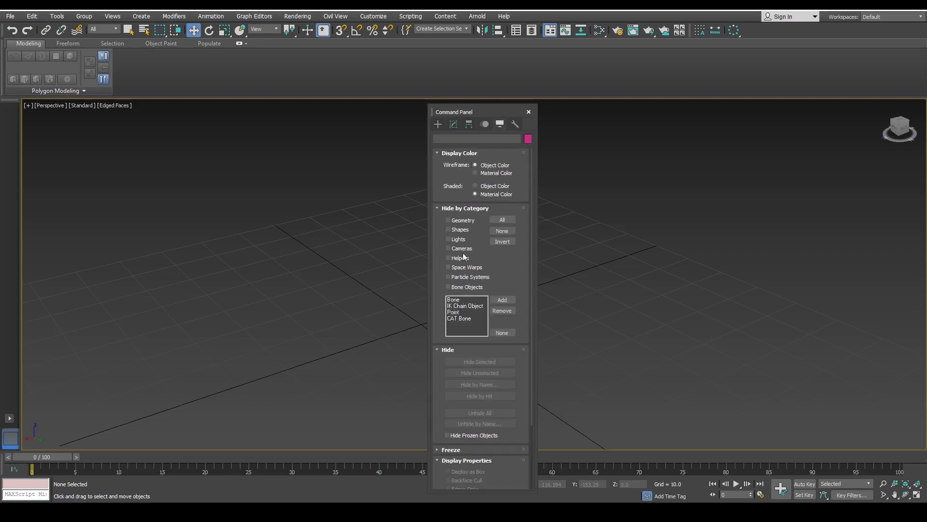
left_click(515, 125)
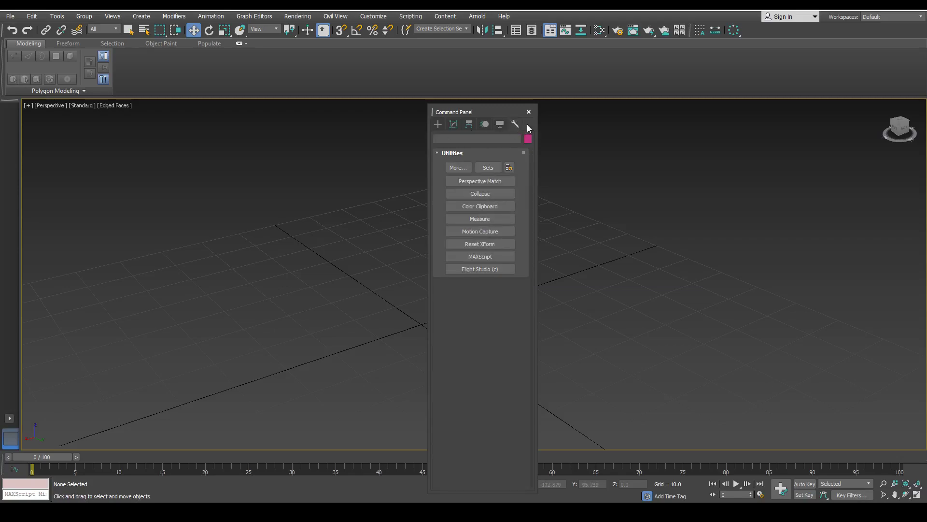
left_click(438, 124)
left_click(455, 124)
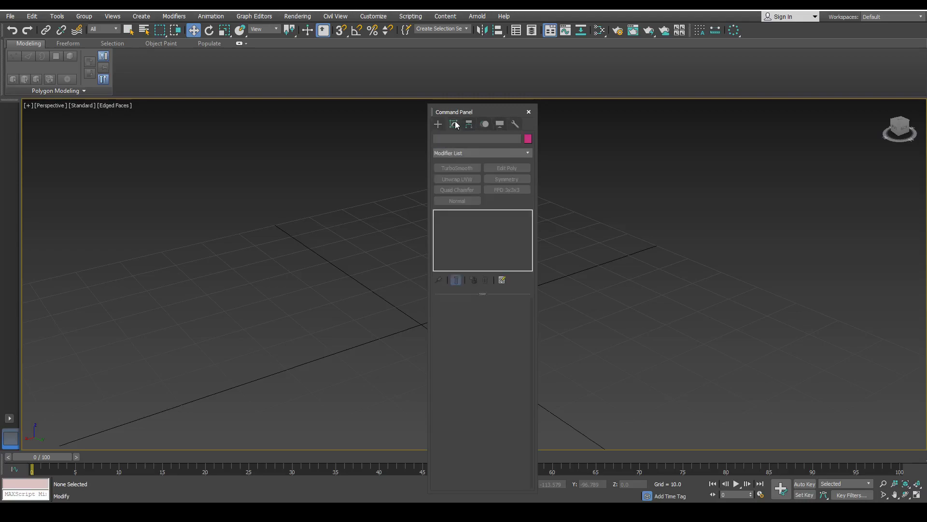
left_click(440, 125)
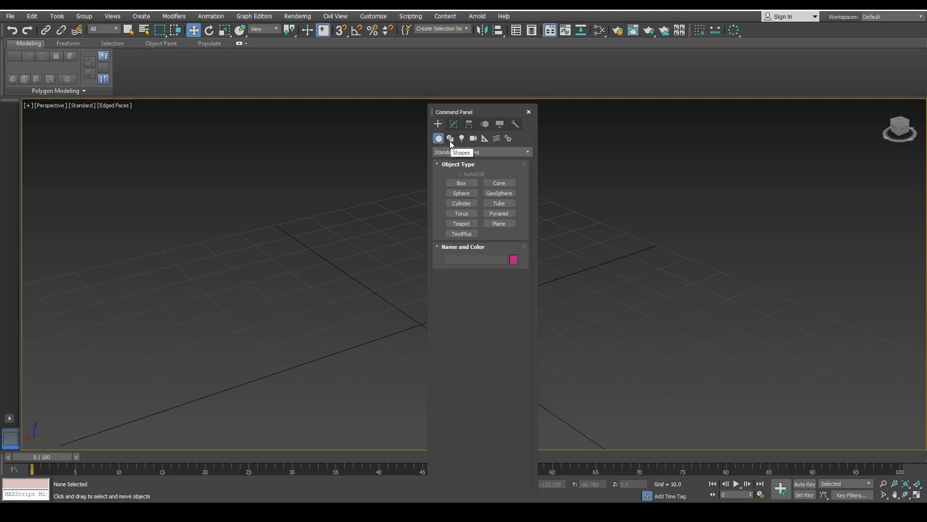
Step: Look through the creatable object types under Shapes, Lights, Cameras, Helpers, Space Warps and Systems
left_click(450, 138)
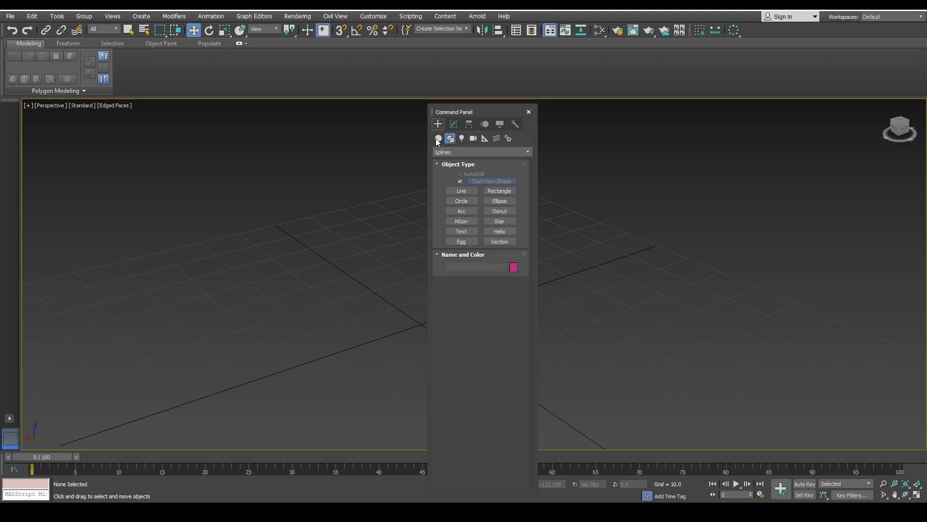
left_click(462, 139)
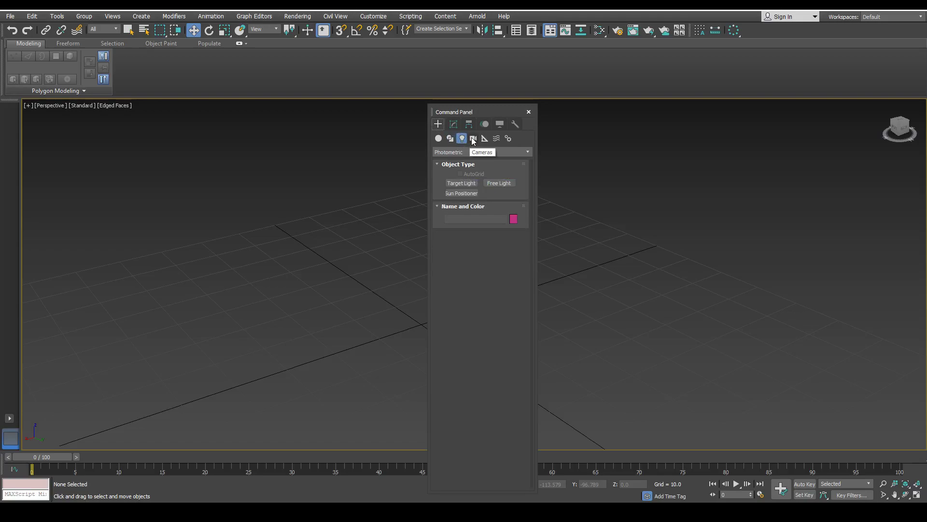
left_click(473, 139)
left_click(483, 139)
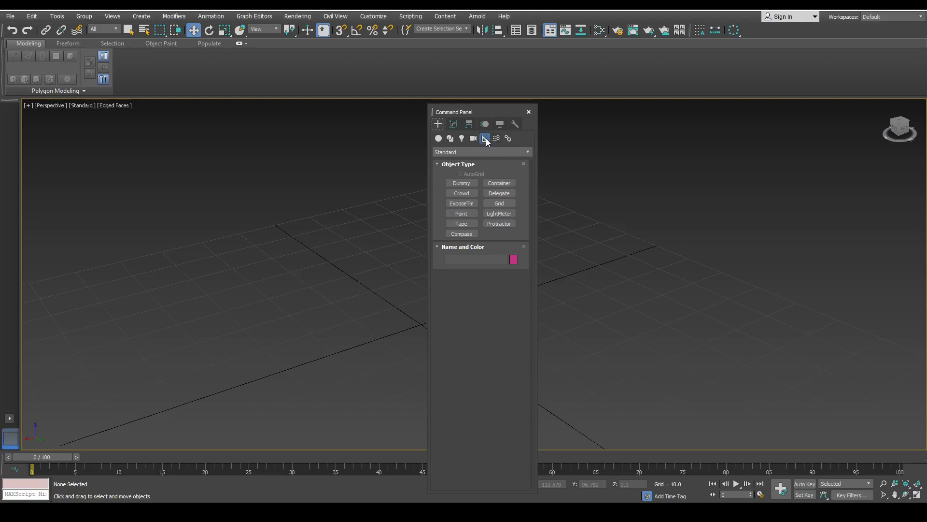
left_click(496, 140)
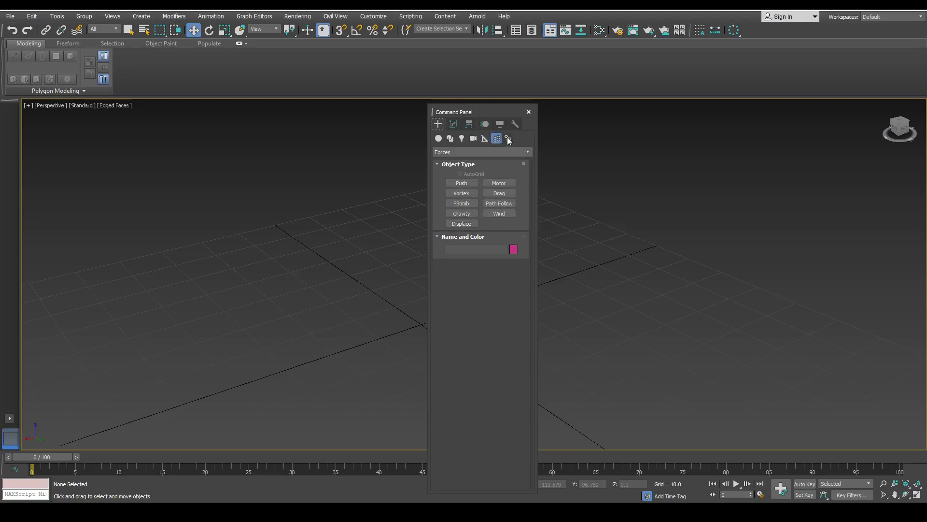
left_click(508, 139)
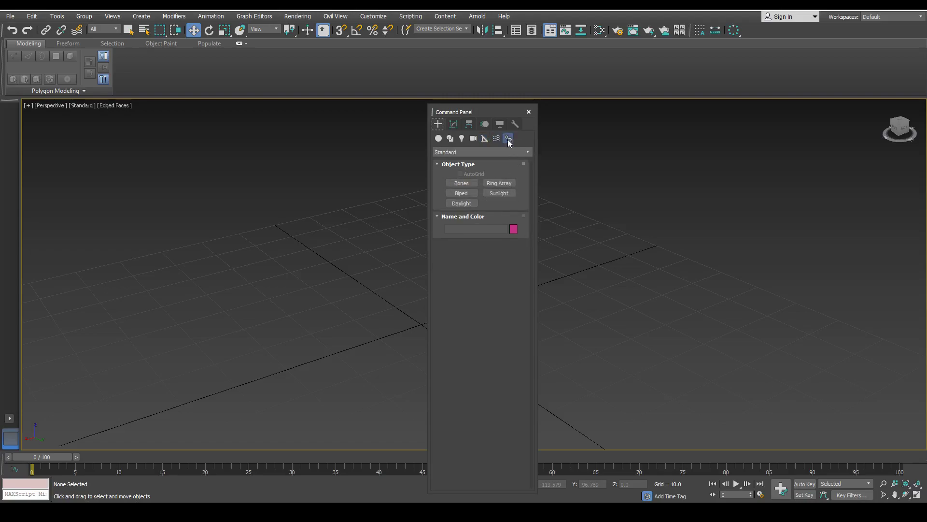
Step: Try creating a Biped skeleton about 34.6 units tall on the grid and delete it again
left_click(463, 194)
left_click_drag(365, 331, 408, 157)
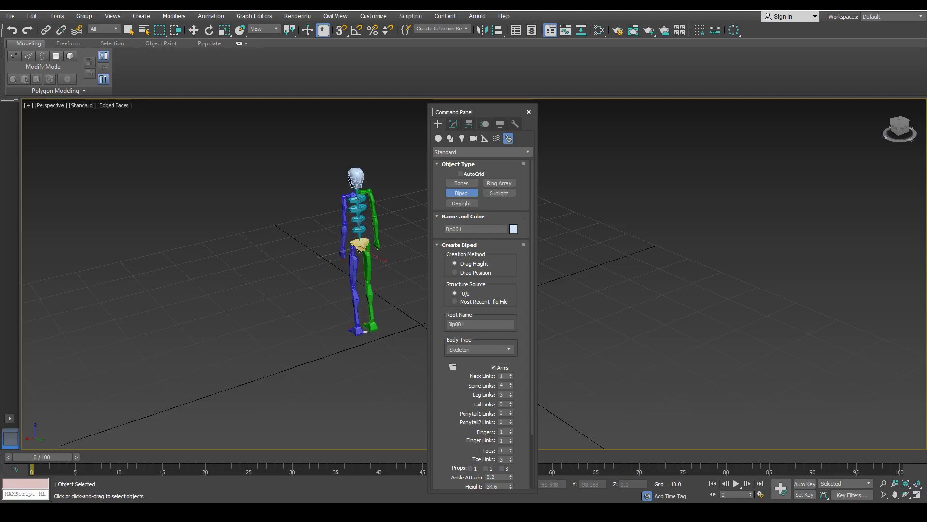
key("Delete")
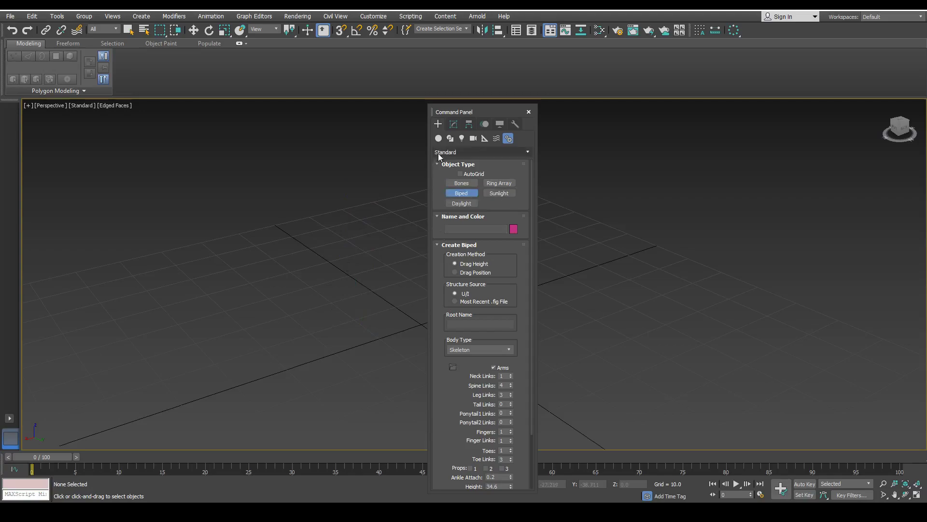
Step: Return to the Geometry objects, examine the category list and Compound Objects, and go back to Standard Primitives
left_click(437, 138)
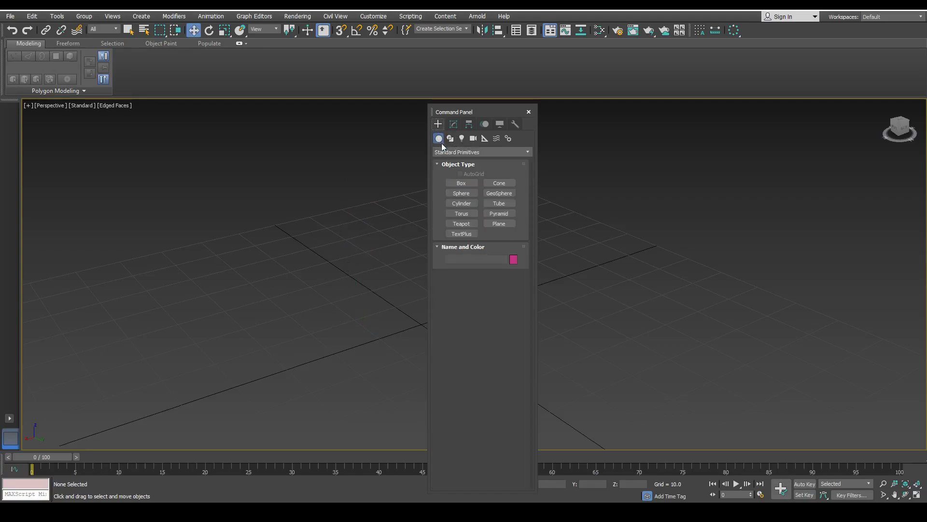
left_click(488, 153)
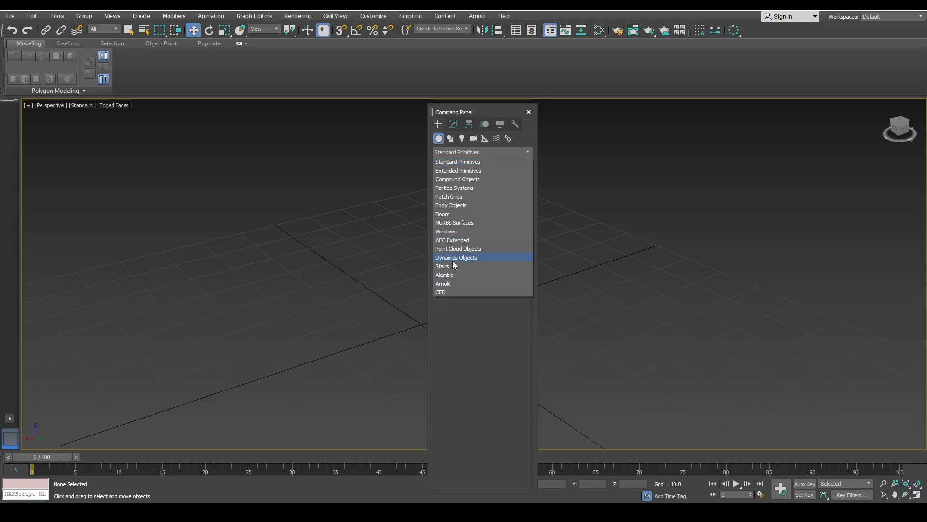
left_click(504, 111)
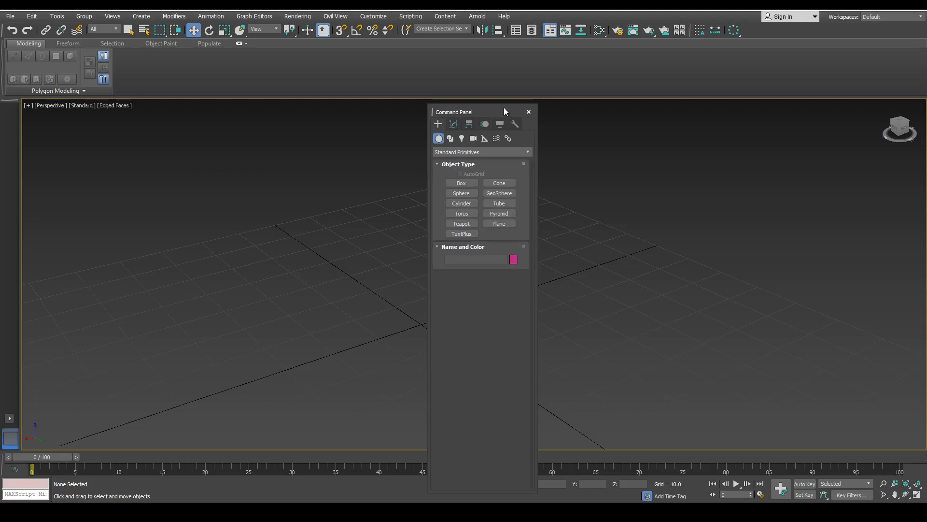
left_click(461, 152)
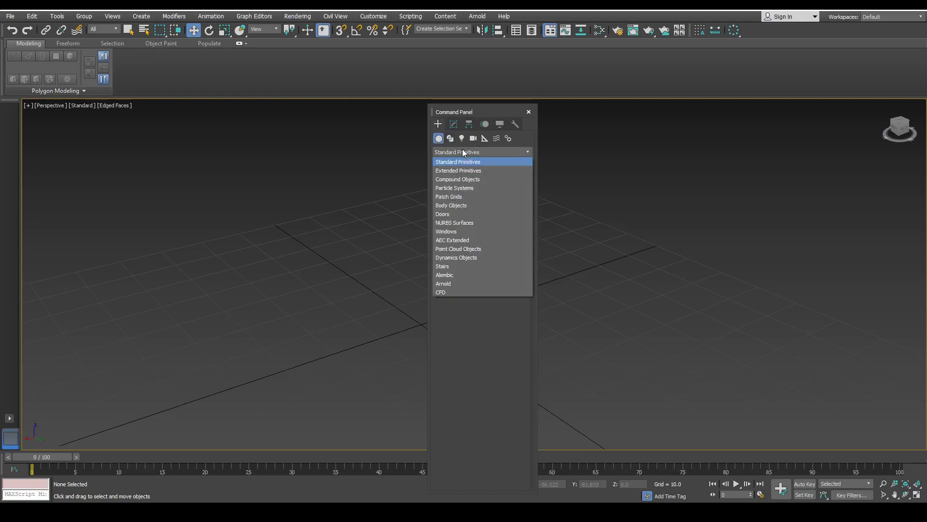
left_click(476, 180)
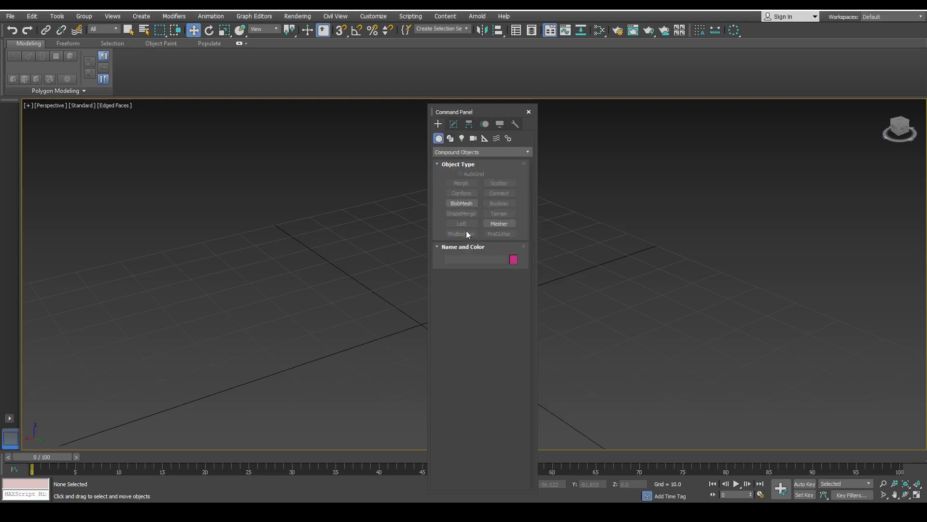
left_click(468, 151)
left_click(474, 162)
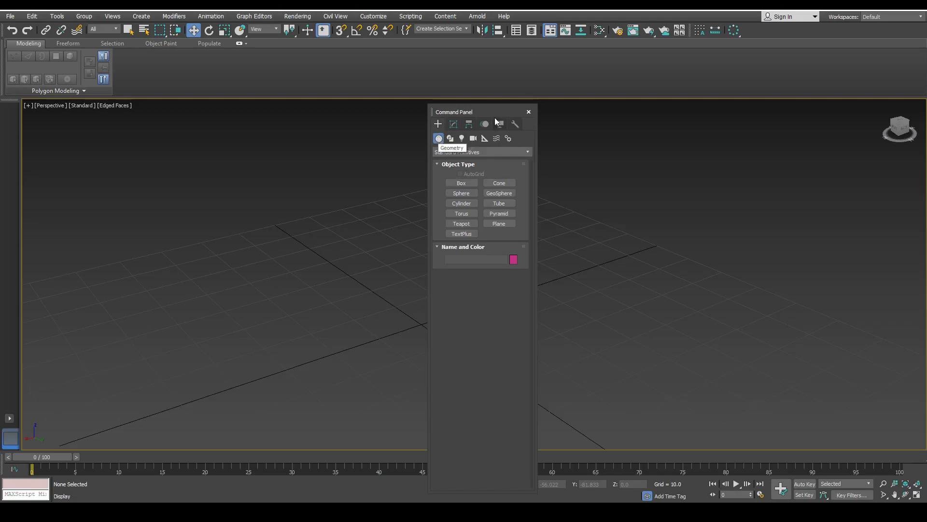
Step: Move the Command Panel aside and create a box about 19.3 long, 19.7 wide and 19 high around the grid origin
left_click_drag(494, 109, 587, 111)
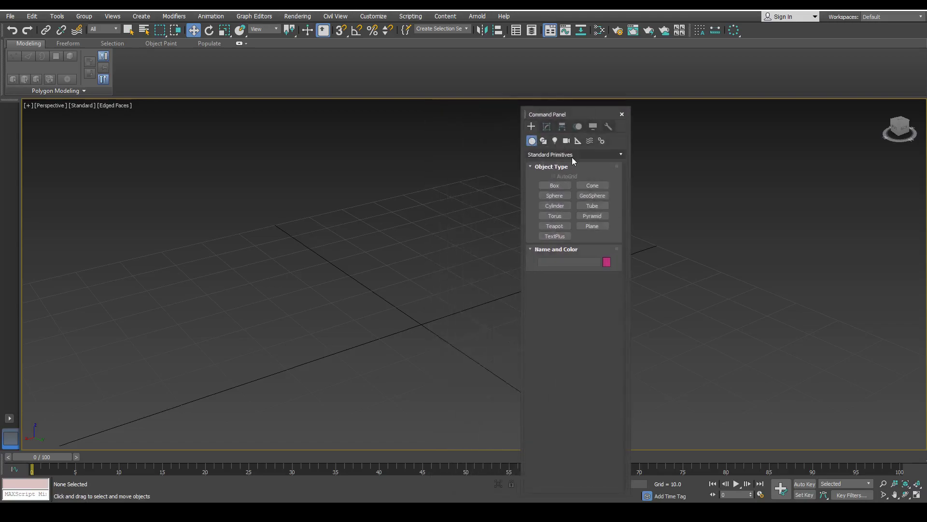
middle_click_drag(338, 249, 392, 219)
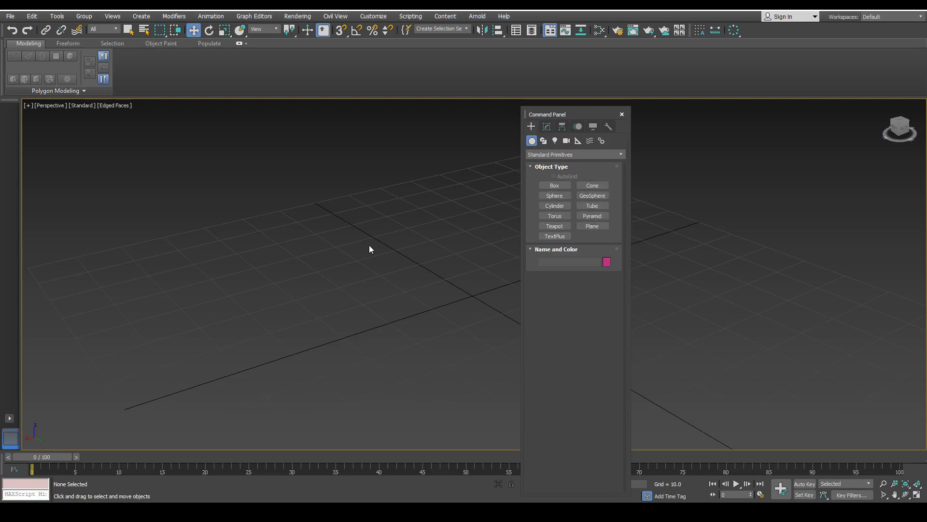
middle_click_drag(396, 232, 309, 225)
left_click(563, 186)
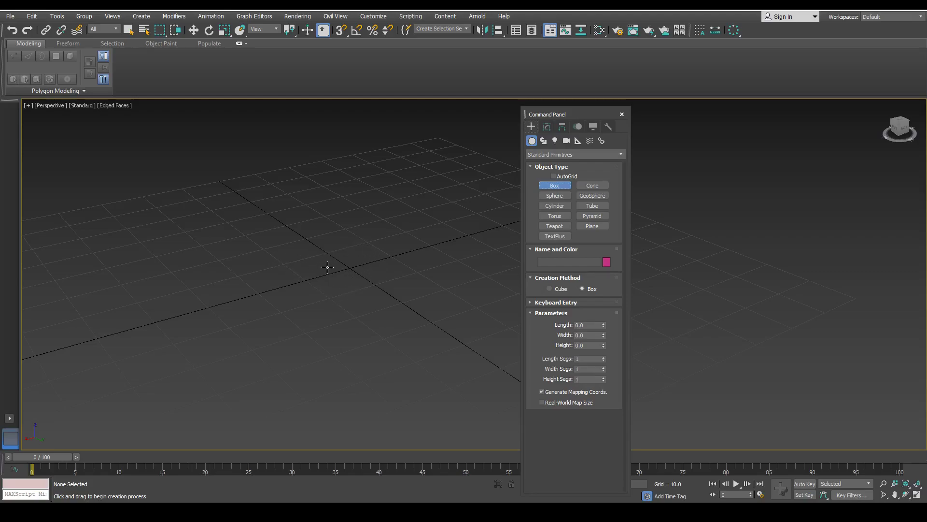
left_click_drag(284, 263, 415, 270)
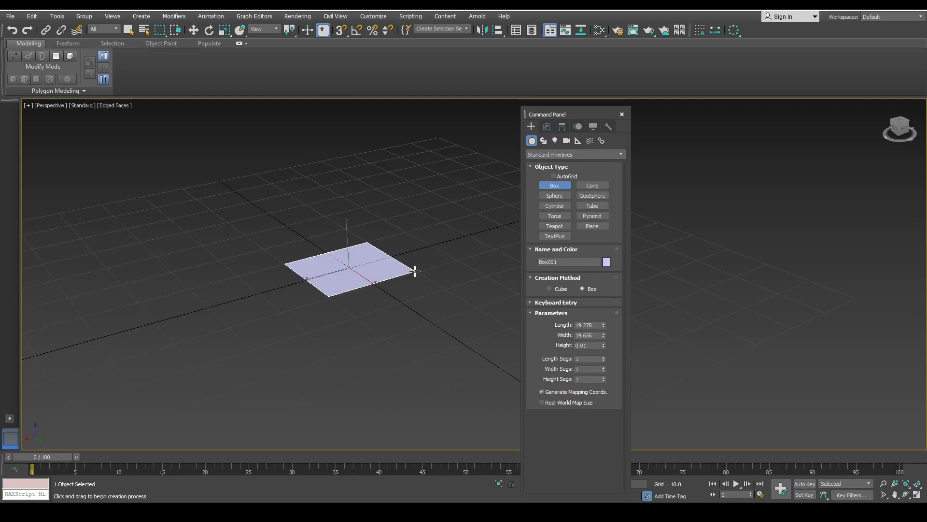
left_click_drag(416, 270, 414, 268)
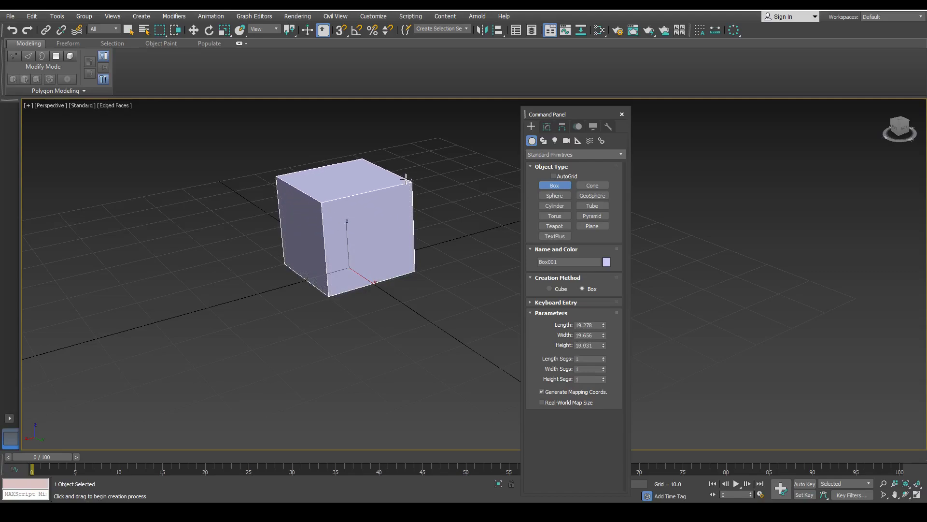
Step: Finish the first box and create a second, thin box about 37.7 long, 5.5 wide and 34.2 high beside it
left_click(406, 178)
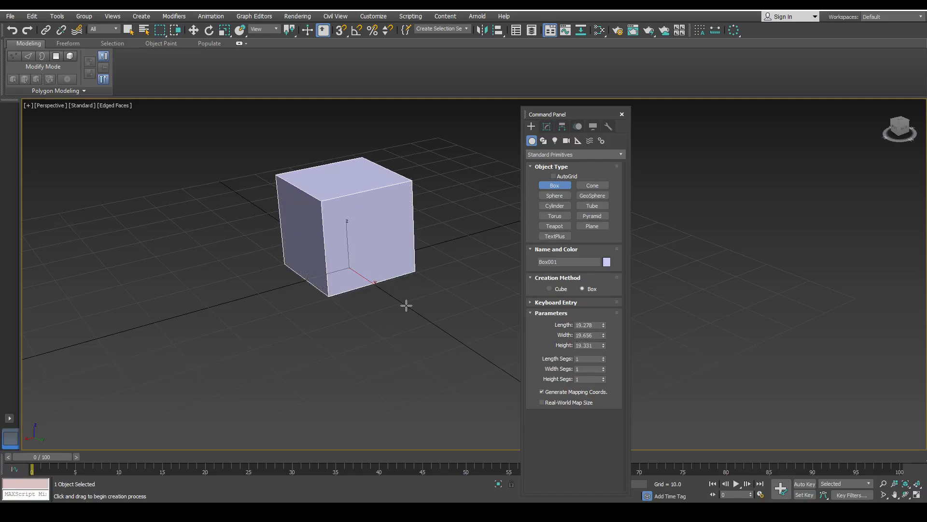
middle_click_drag(367, 244, 304, 343)
left_click_drag(249, 317, 387, 401)
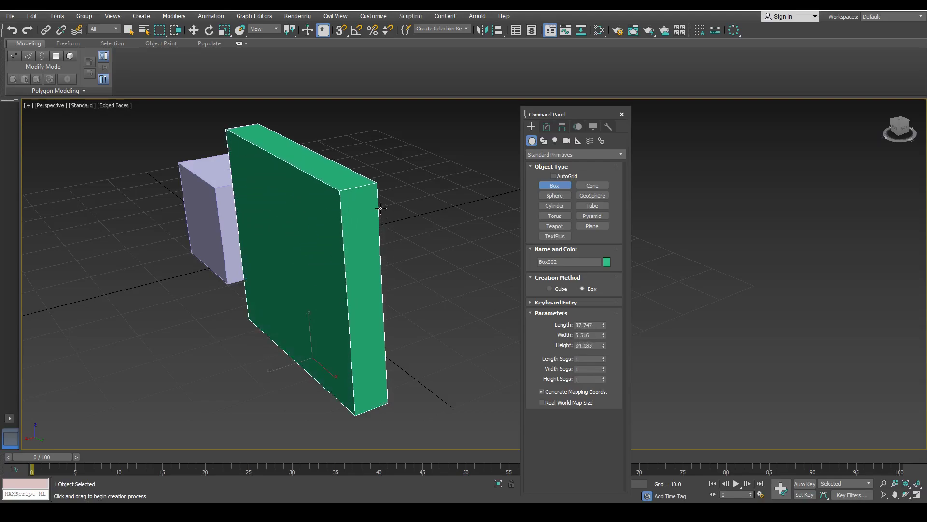
left_click(379, 208)
Step: Select the two boxes in turn with the Move tool and undo the creation of both
middle_click_drag(331, 240, 237, 291)
key("w")
left_click(389, 226)
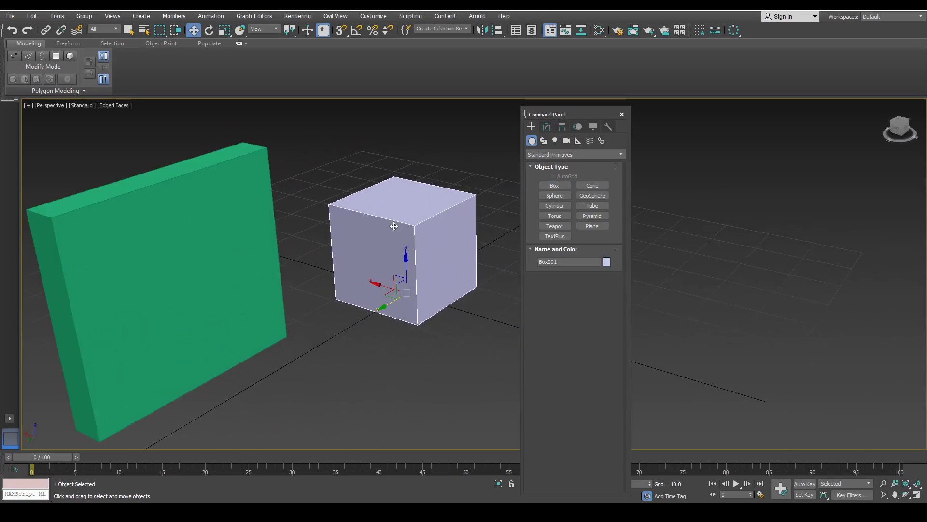
left_click(184, 236)
key("ctrl+z")
key("ctrl+z")
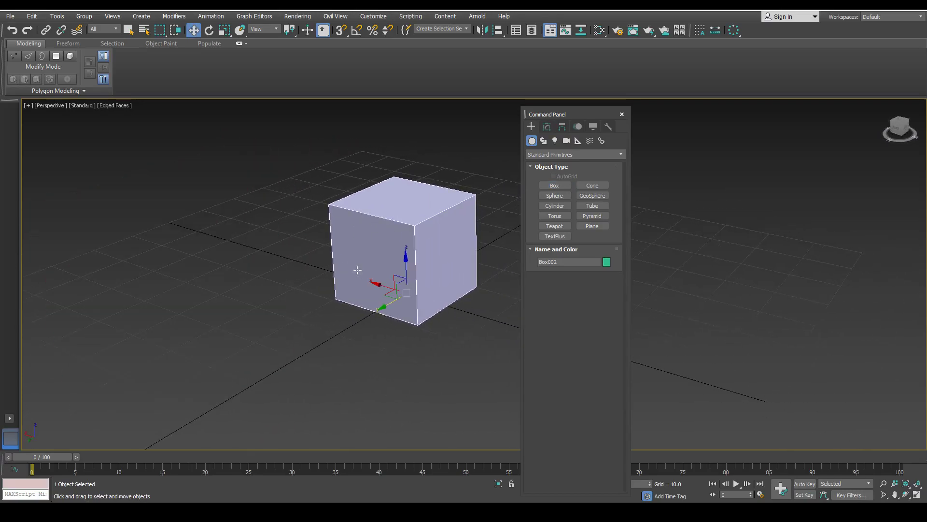
key("ctrl+z")
Step: Create a box about 19.6 long, 19.7 wide and 17 high around the grid origin
middle_click_drag(397, 302, 303, 279, "alt")
left_click(540, 186)
left_click_drag(262, 285, 408, 271)
left_click(391, 205)
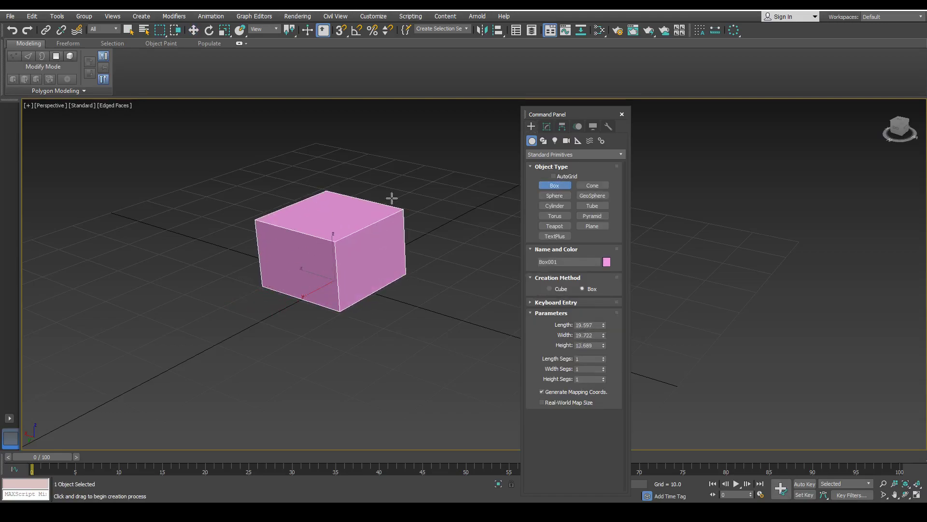
left_click(390, 185)
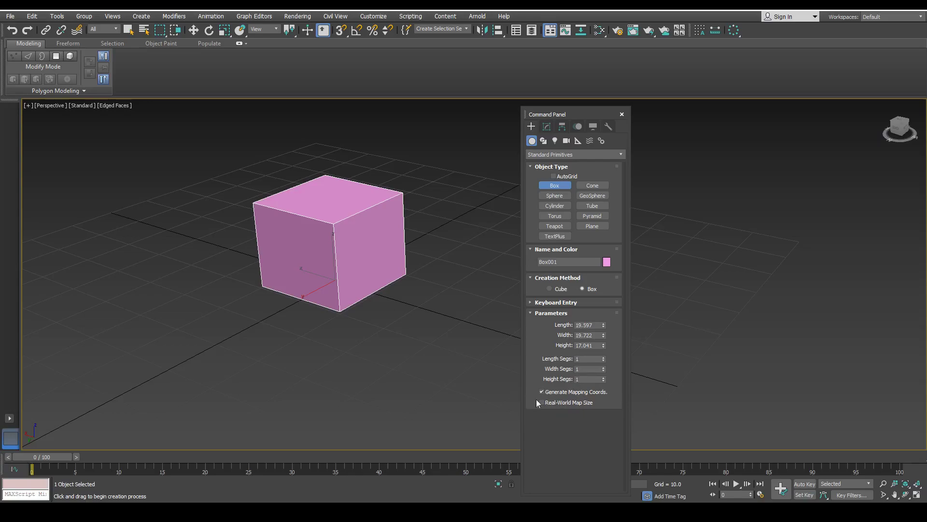
Step: Expand the box's Keyboard Entry settings and move the Command Panel higher to make room for all parameters
left_click(532, 302)
scroll(567, 333, "down", 1)
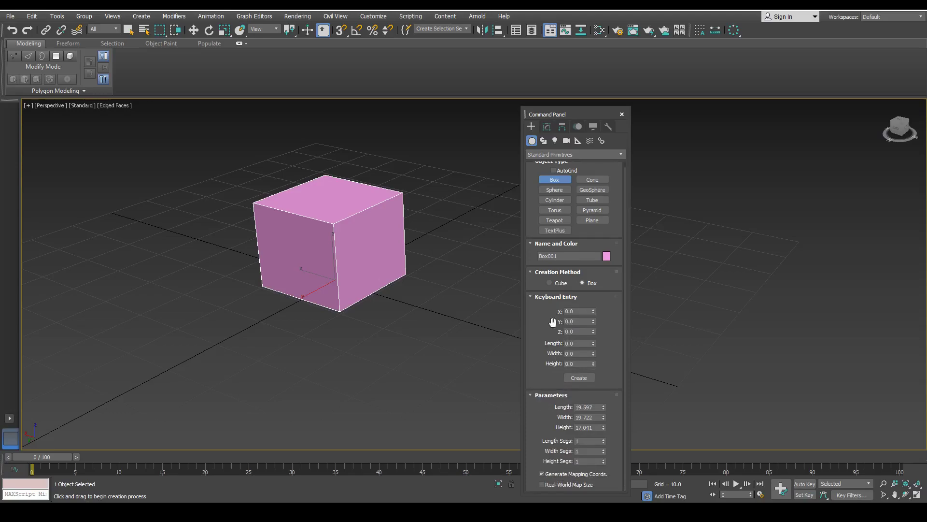
left_click(529, 297)
left_click(531, 303)
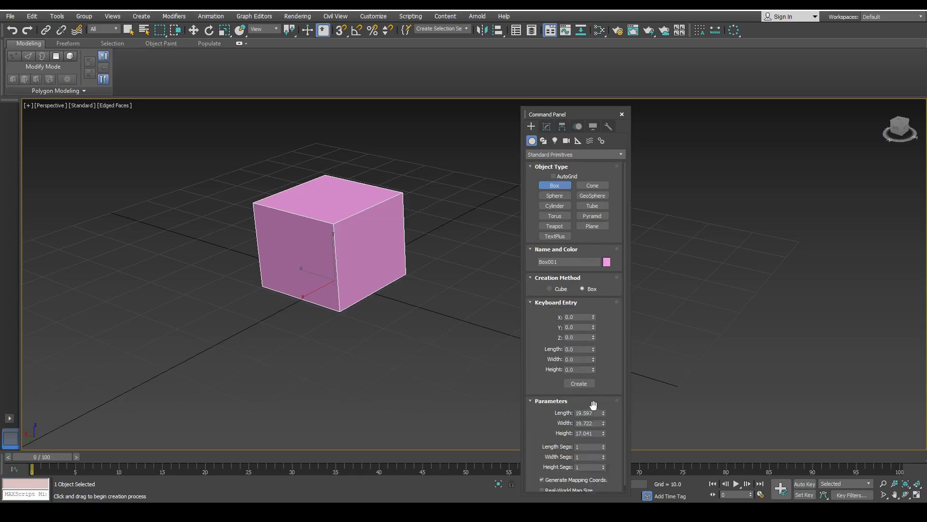
middle_click_drag(447, 336, 452, 313)
scroll(562, 370, "down", 1)
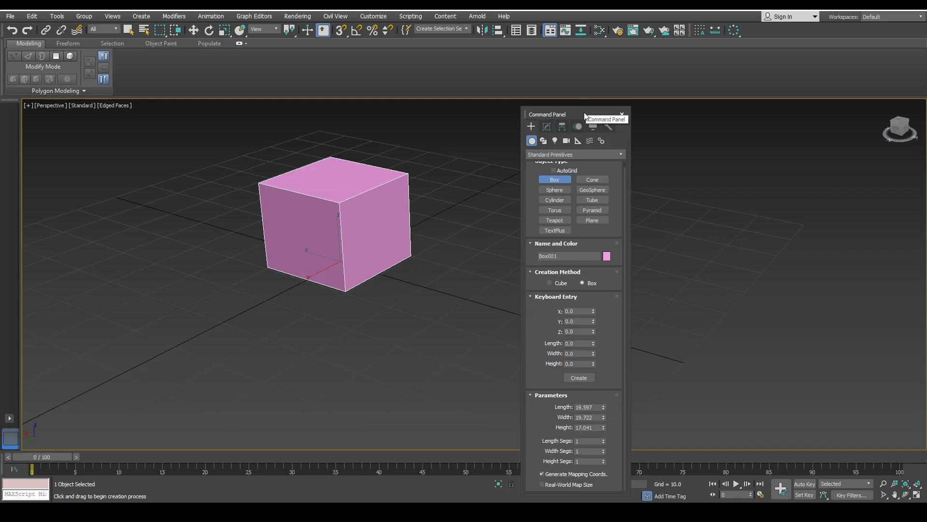
left_click_drag(584, 116, 549, 61)
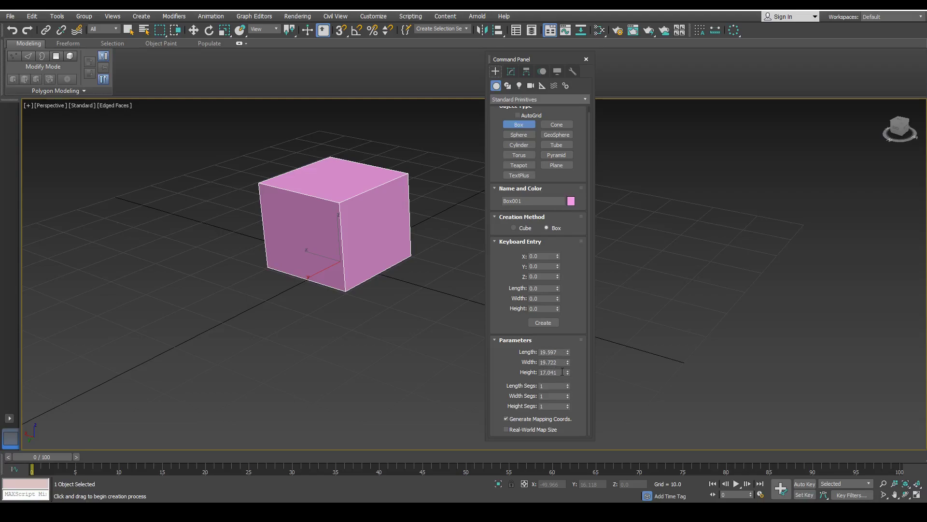
Step: Set the box's length, width and height to 20 each and end box creation
double_click(550, 352)
type("20")
key("Tab")
type("20")
key("Tab")
type("20")
key("Return")
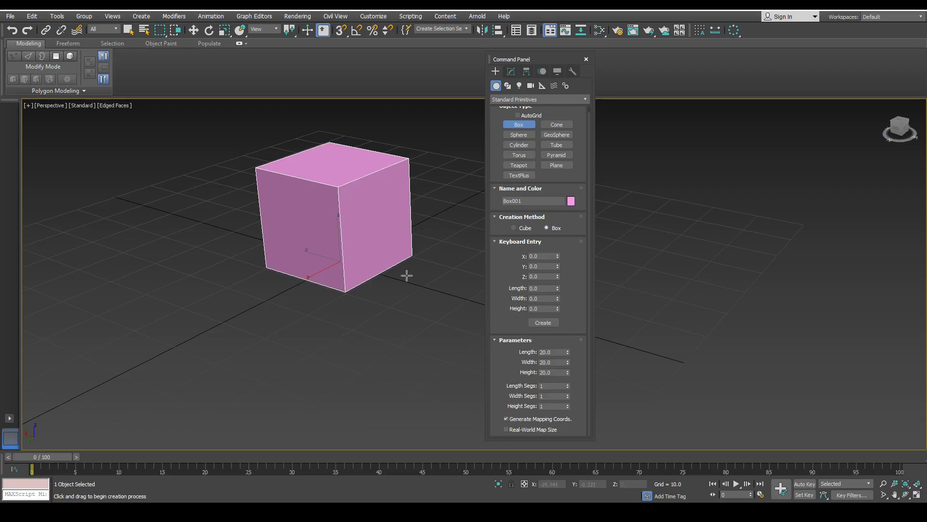
right_click(382, 307)
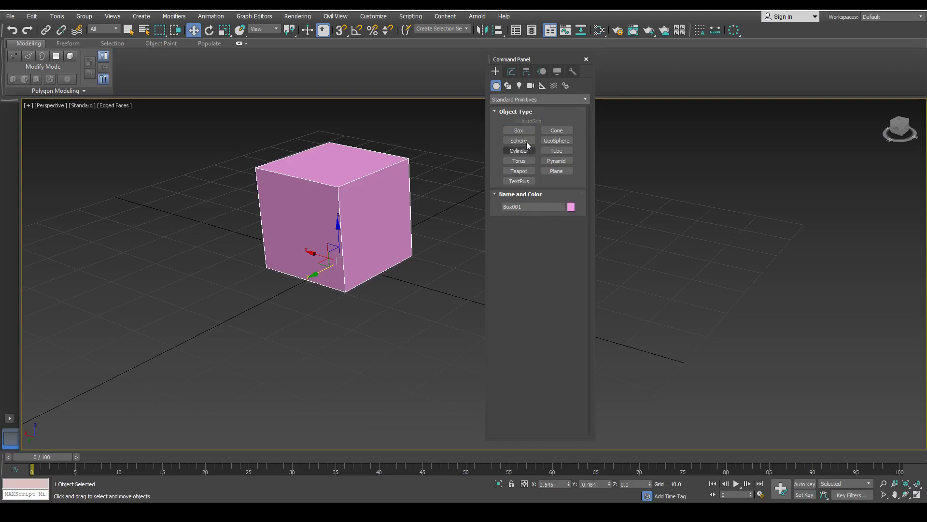
Step: Open the box's modify parameters, try stretching its length to 35.8, and undo the length changes
left_click(511, 72)
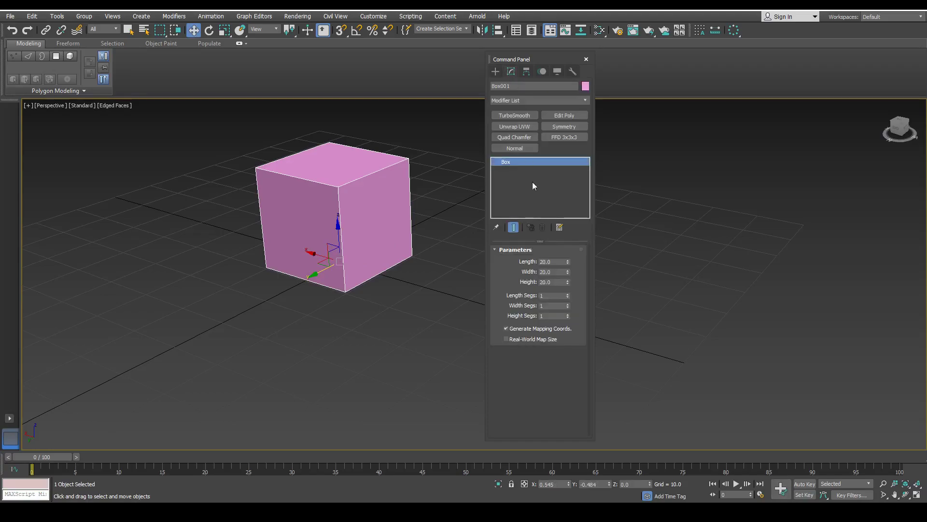
left_click_drag(568, 261, 568, 234)
key("ctrl+z")
middle_click_drag(368, 264, 351, 317)
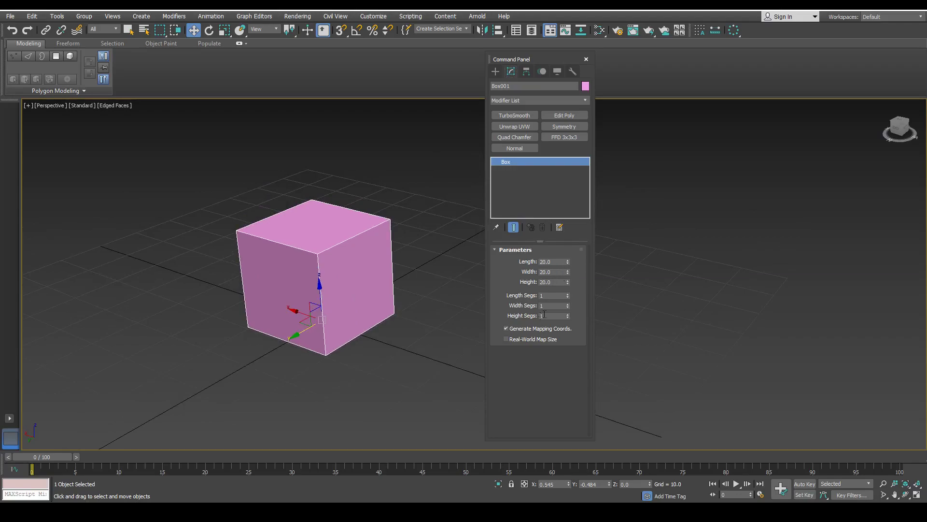
mouse_move(567, 295)
left_mouse_down()
mouse_move(568, 280)
mouse_move(568, 295)
left_mouse_up()
left_click_drag(568, 262, 565, 248)
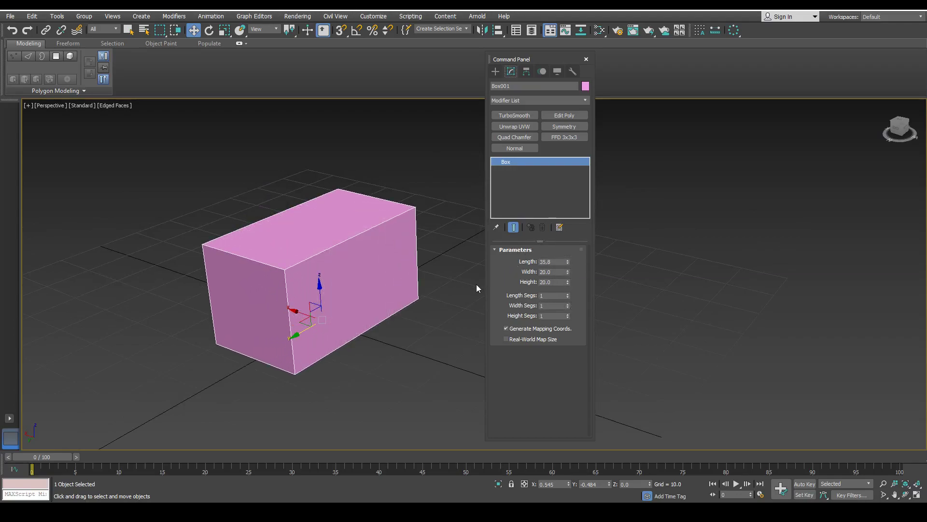
key("ctrl+z")
middle_click_drag(323, 268, 317, 269)
Step: Create a sphere with a radius of about 14.5 on the grid beside the cube
left_click(496, 71)
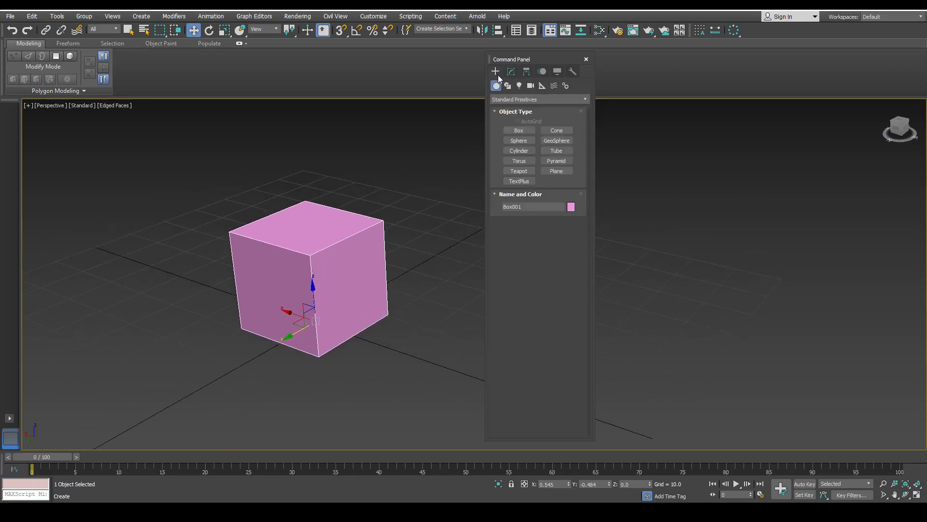
middle_click_drag(354, 236, 213, 228)
left_click(519, 140)
middle_click_drag(346, 274, 324, 267)
left_click_drag(300, 303, 335, 333)
key("w")
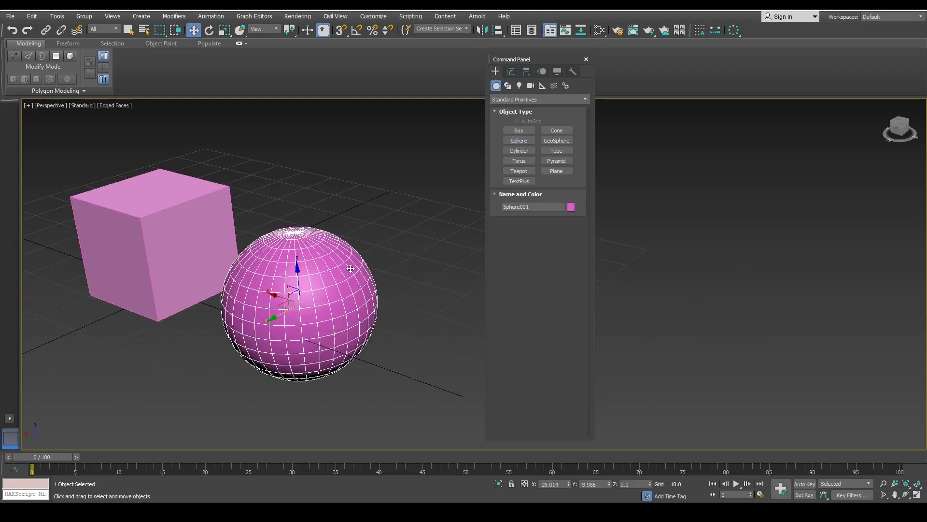
Step: Modify the sphere to a radius of about 19.8 with 48 segments and a hemisphere value of 0.07
left_click(511, 71)
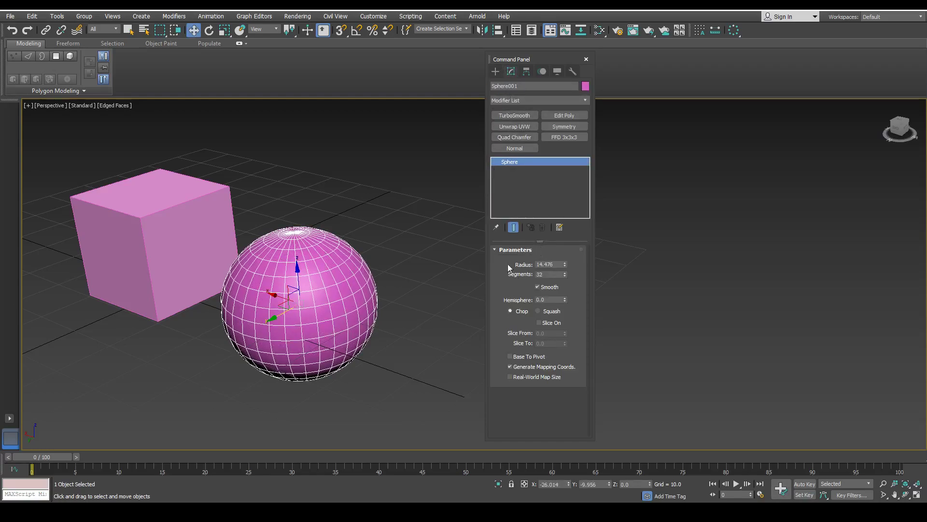
middle_click_drag(371, 276, 376, 247)
mouse_move(564, 265)
left_mouse_down()
mouse_move(574, 227)
mouse_move(571, 266)
left_mouse_up()
mouse_move(567, 301)
left_mouse_down()
mouse_move(574, 242)
mouse_move(580, 292)
left_mouse_up()
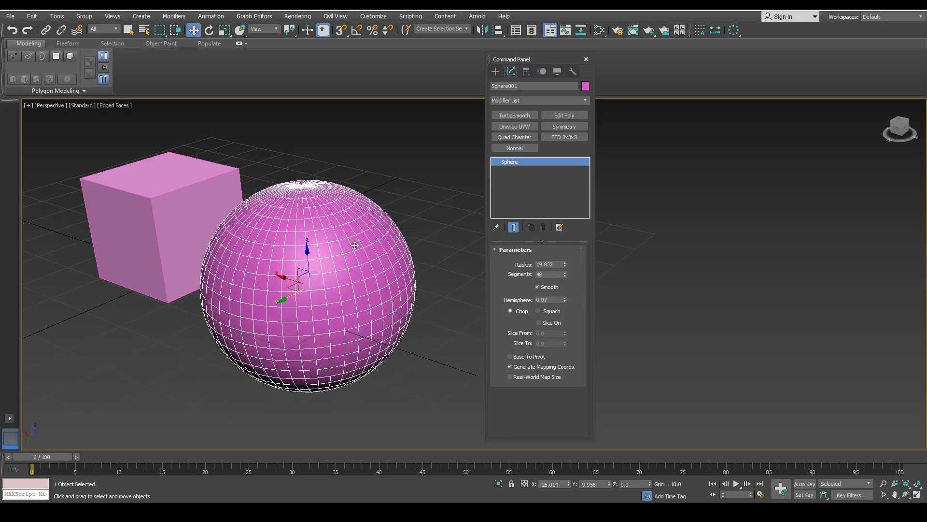
Step: Try hemisphere values of 0.25, 0.5 and 0.75 on the sphere in the Left view and undo the cut
key("l")
middle_click_drag(430, 363, 199, 270)
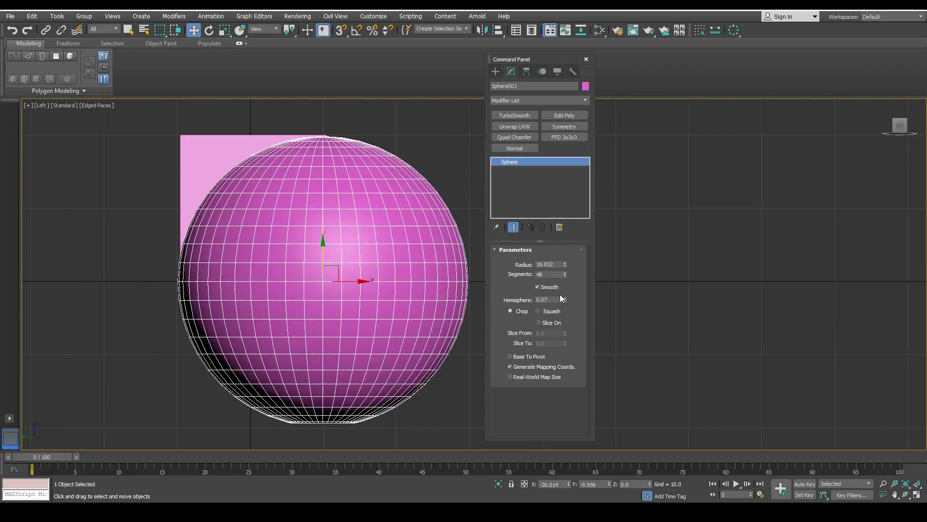
left_click_drag(564, 298, 559, 256)
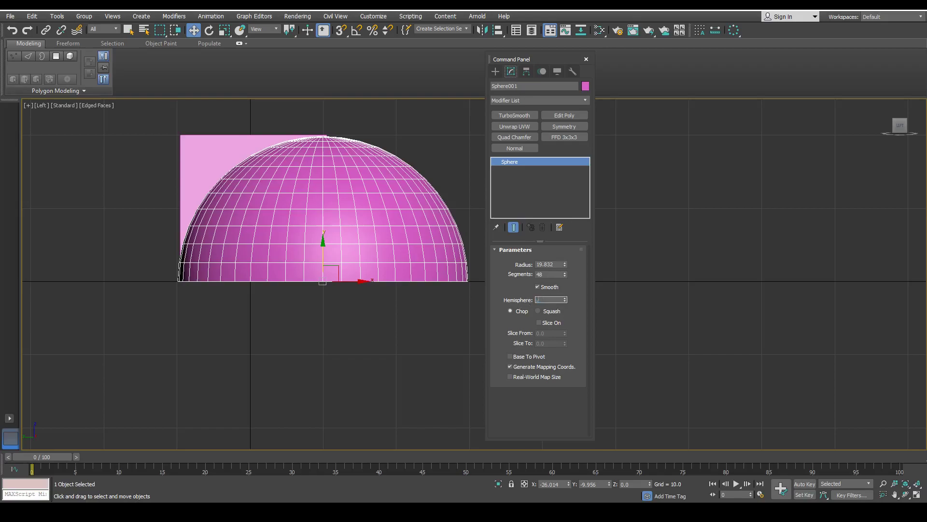
type("0.25")
key("Return")
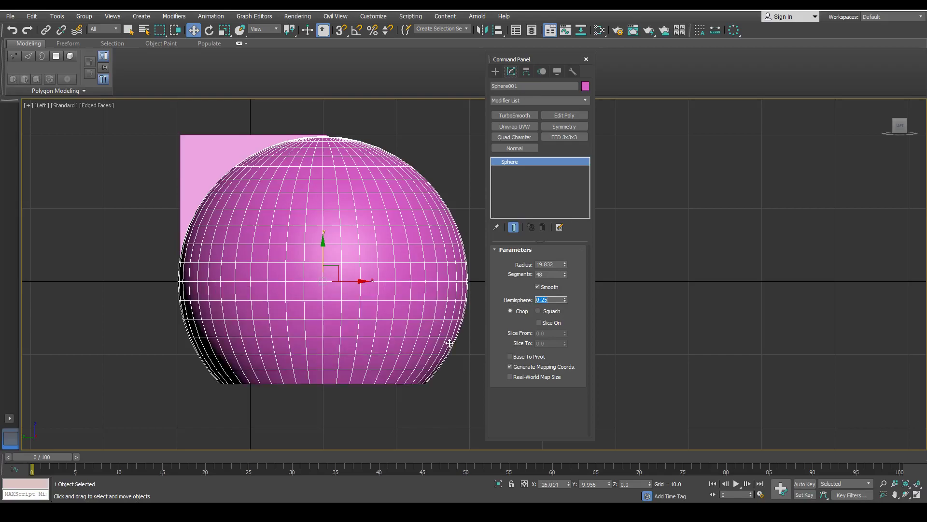
type("0.5")
key("Return")
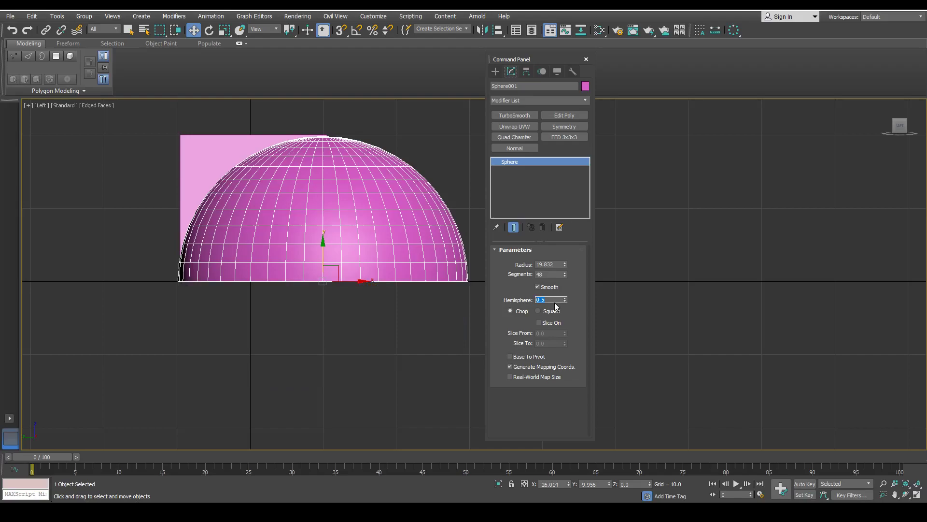
type("0.75")
key("Return")
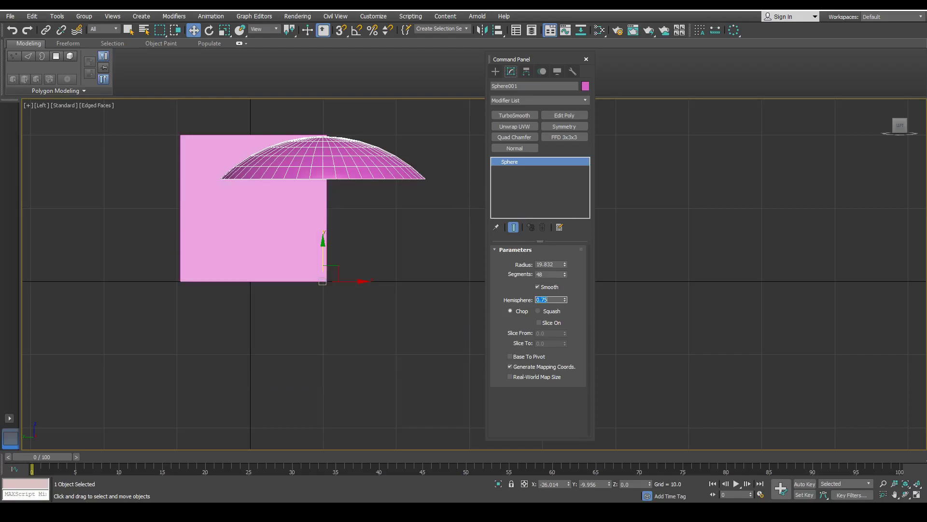
middle_click_drag(316, 275, 346, 301, "alt")
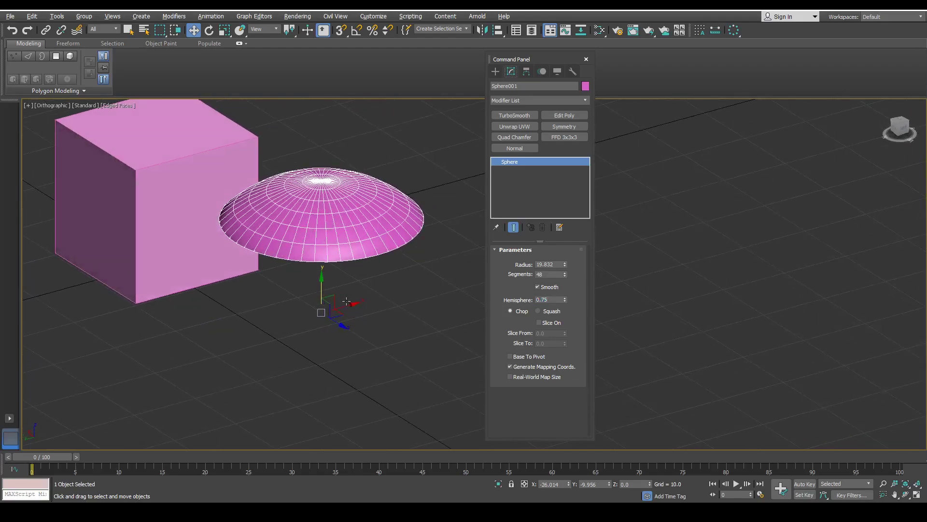
key("ctrl+z")
middle_click_drag(472, 281, 348, 267, "alt")
Step: Create a cylinder with a radius of about 15.2 and a height of about 35.9 in front of the cube and sphere
left_click(495, 70)
middle_click_drag(474, 88, 309, 184, "alt")
left_click(516, 151)
middle_click_drag(473, 232, 203, 317, "alt")
left_click_drag(203, 317, 249, 344)
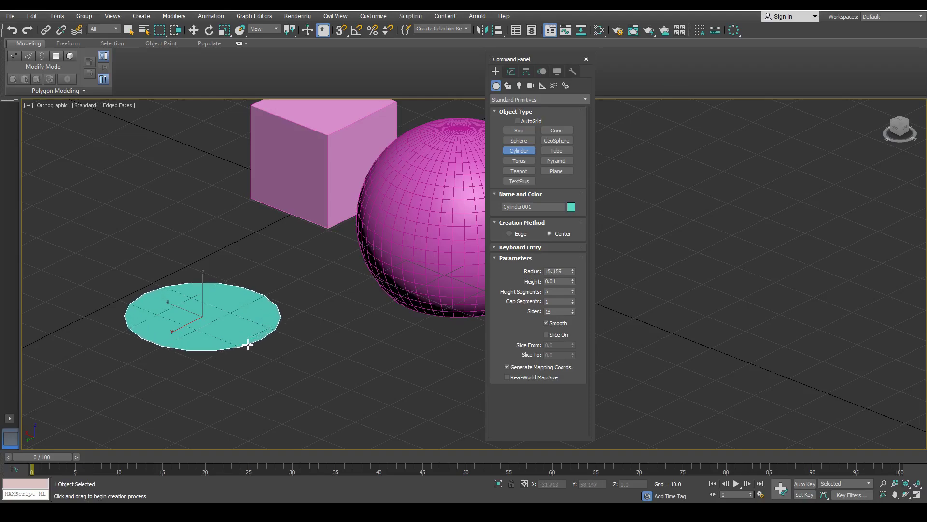
left_click(251, 159)
middle_click_drag(294, 260, 292, 307)
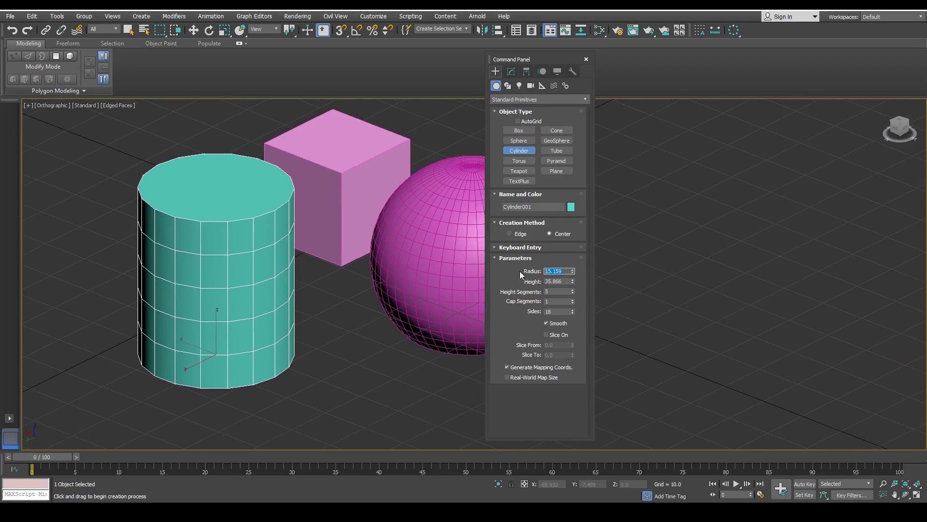
Step: Set the cylinder's radius to 16, height to 40, height segments to 1 and sides to 24
type("16")
key("Return")
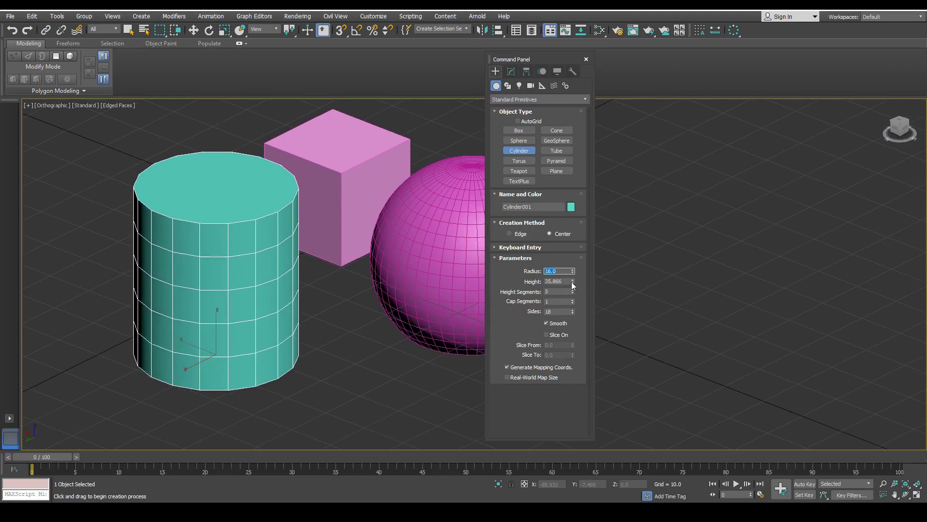
type("40")
key("Return")
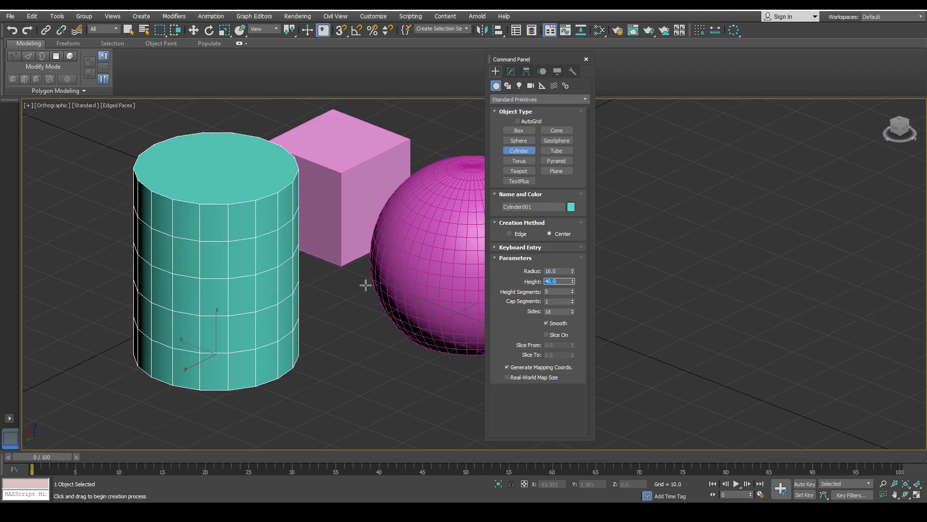
right_click(572, 293)
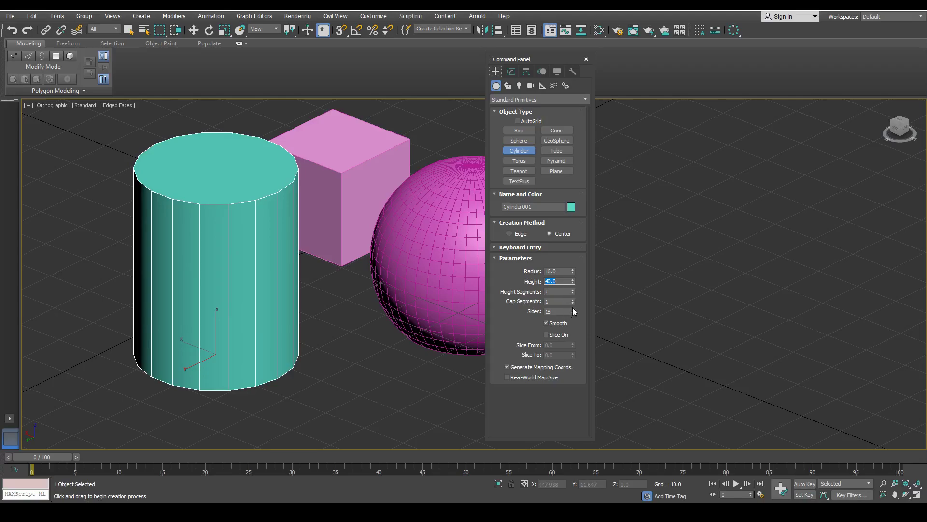
double_click(560, 311)
type("24")
key("Return")
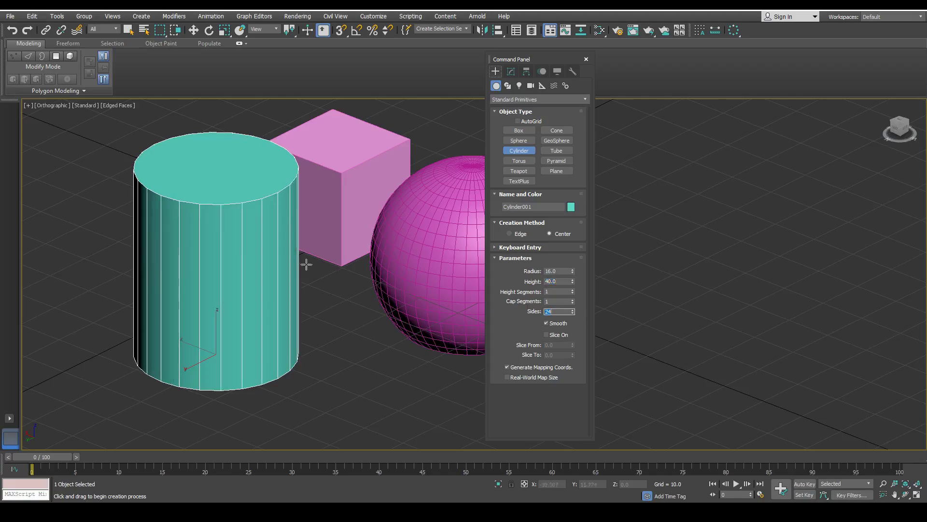
Step: Raise the cylinder's sides to about 177 in the Top view, show edged faces, and reduce the sides to 7
key("t")
key("z")
middle_click_drag(243, 275, 258, 286)
scroll(253, 286, "down", 6)
scroll(255, 284, "up", 6)
scroll(259, 284, "down", 2)
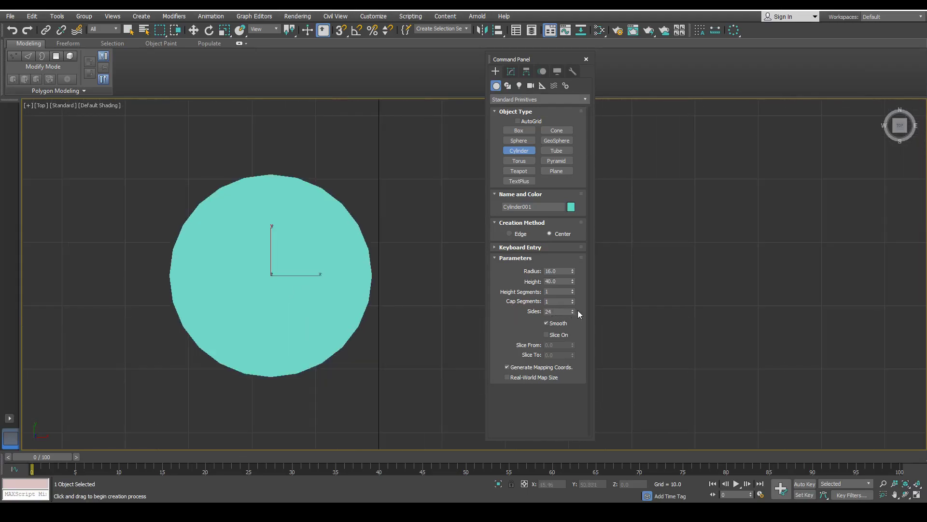
left_click_drag(573, 311, 569, 255)
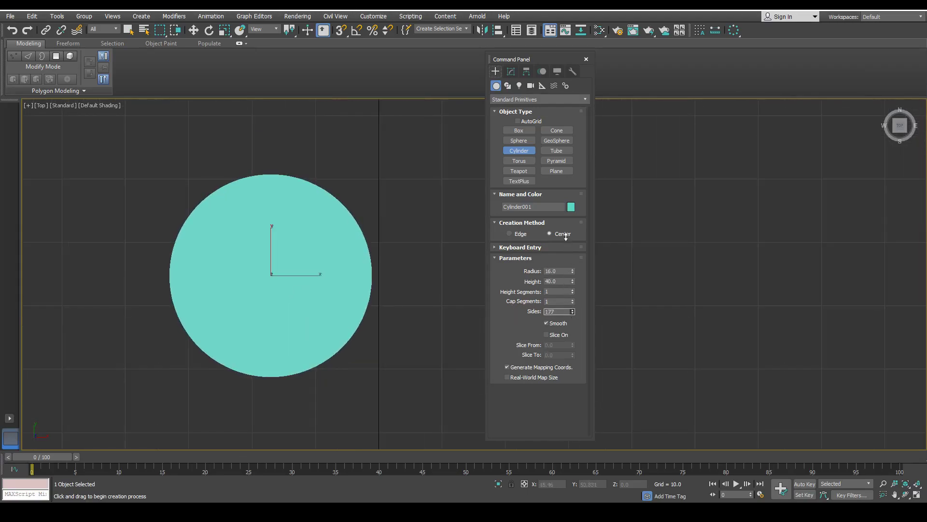
key("F4")
scroll(364, 274, "up", 5)
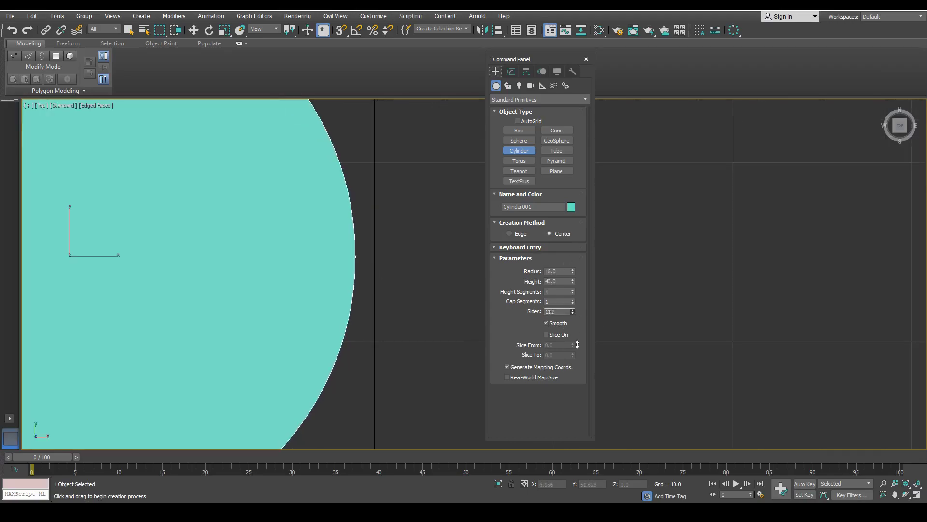
left_click_drag(578, 365, 578, 391)
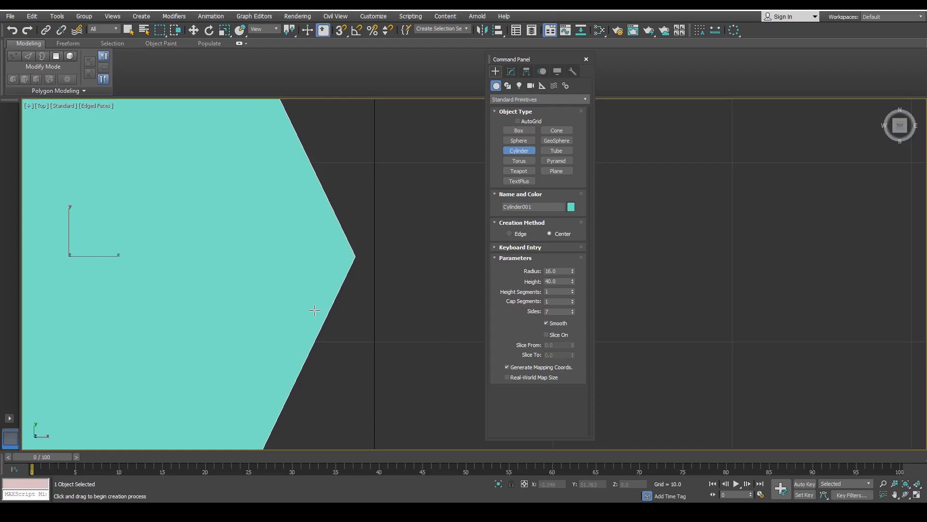
Step: Set the cylinder's sides to 6 and view the hexagonal prism together with the cube and sphere
scroll(296, 292, "down", 4)
scroll(295, 291, "up", 2)
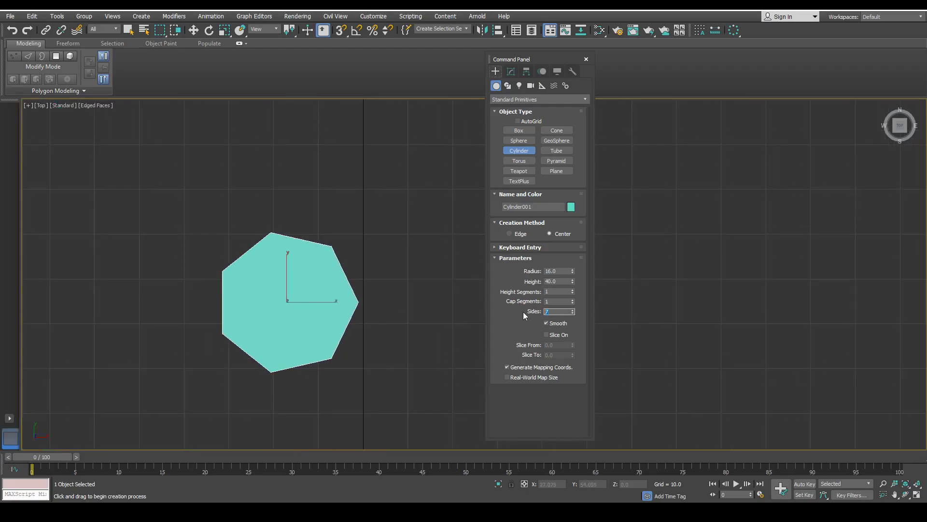
key("Return")
scroll(273, 302, "down", 2)
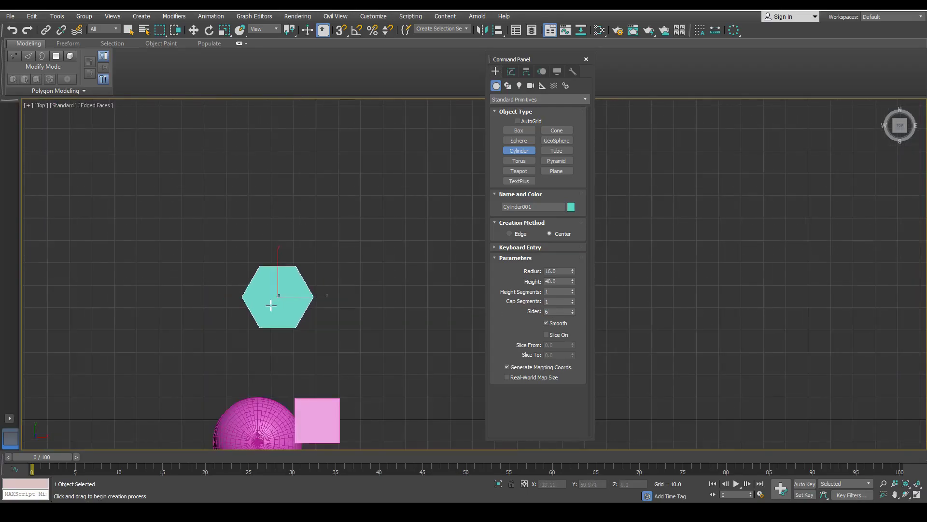
middle_click_drag(275, 351, 324, 262)
key("w")
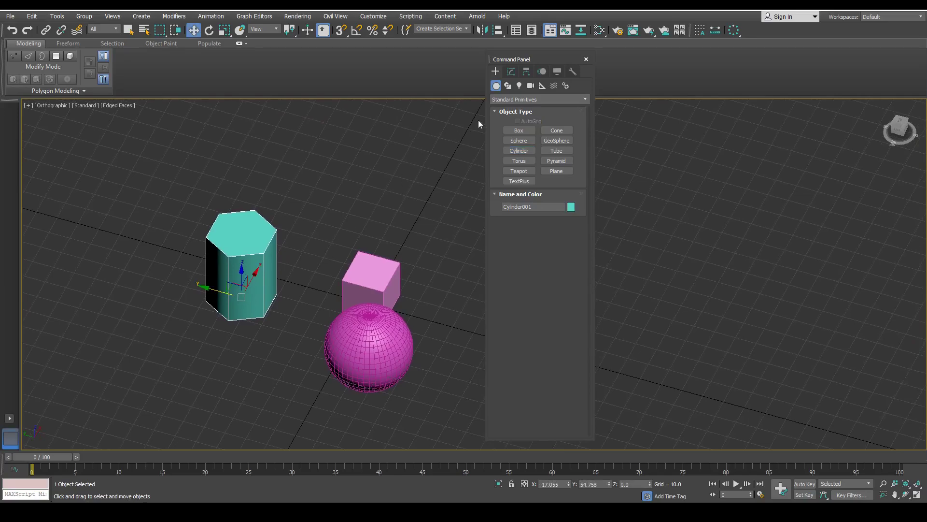
Step: Create a torus in front of the cylinder with radius 1 about 53.3 and radius 2 about 15.9
left_click(519, 160)
scroll(205, 306, "down", 3)
left_click_drag(157, 356, 206, 385)
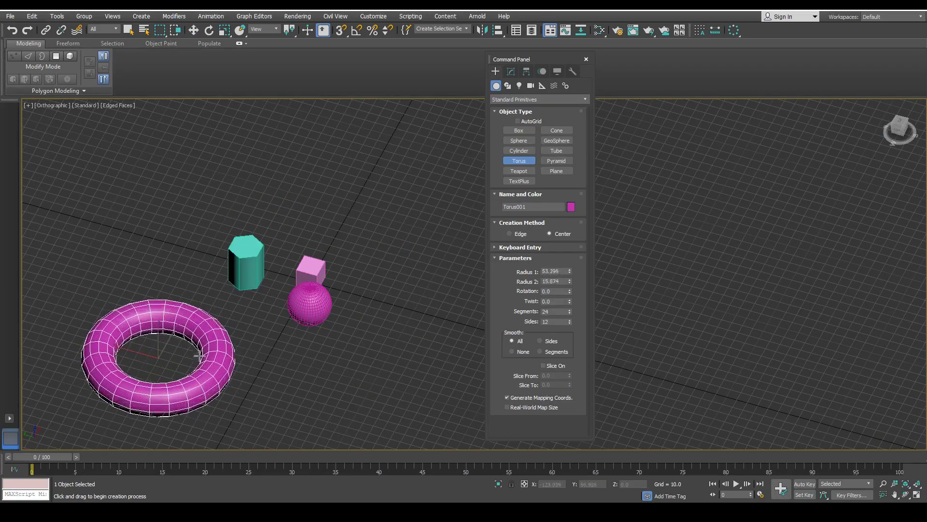
left_click(197, 349)
key("w")
middle_click_drag(239, 343, 211, 314)
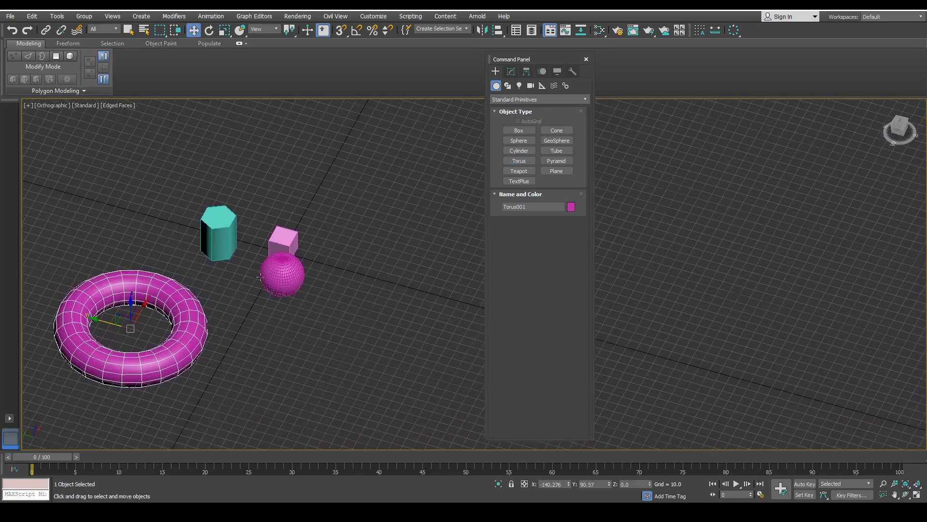
Step: Create a second torus behind the cube with radius 1 about 57.9 and radius 2 about 13.6
left_click(520, 162)
middle_click_drag(375, 203, 306, 242)
left_click_drag(279, 233, 341, 268)
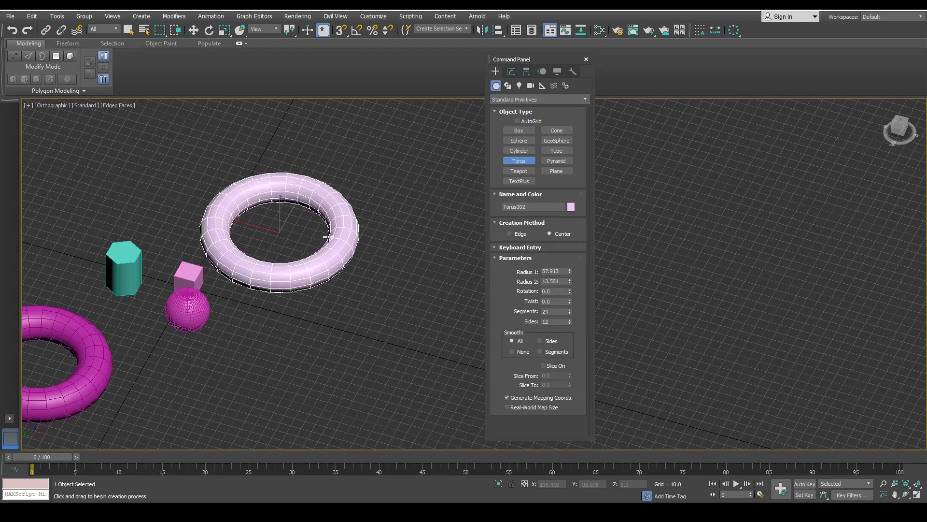
left_click(337, 264)
right_click(337, 264)
middle_click_drag(337, 264, 356, 284)
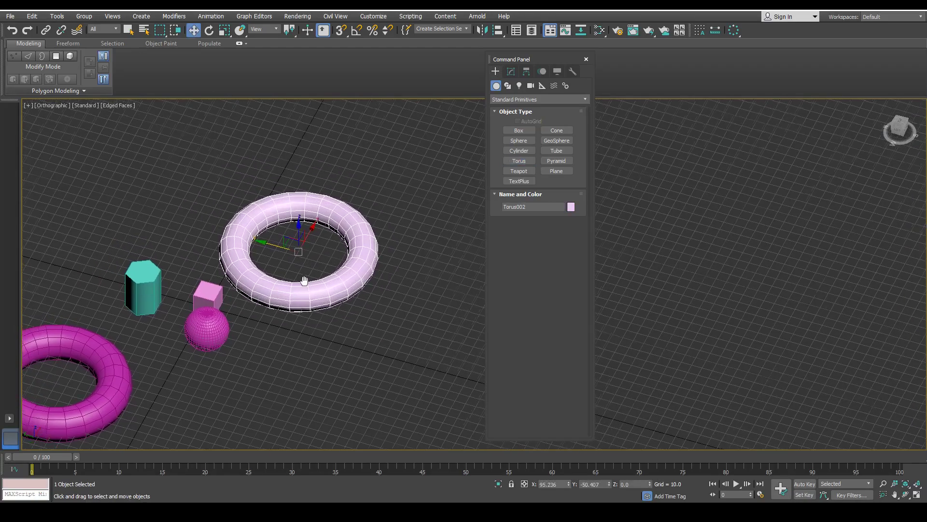
Step: Set the second torus to radius 1 of 64.862, radius 2 of 11.925, rotation -27.5, 28 segments and 16 sides
left_click(511, 71)
left_click_drag(569, 283, 580, 308)
left_click_drag(568, 274, 571, 251)
mouse_move(570, 313)
left_mouse_down()
mouse_move(578, 316)
mouse_move(566, 275)
mouse_move(572, 310)
mouse_move(575, 303)
left_mouse_up()
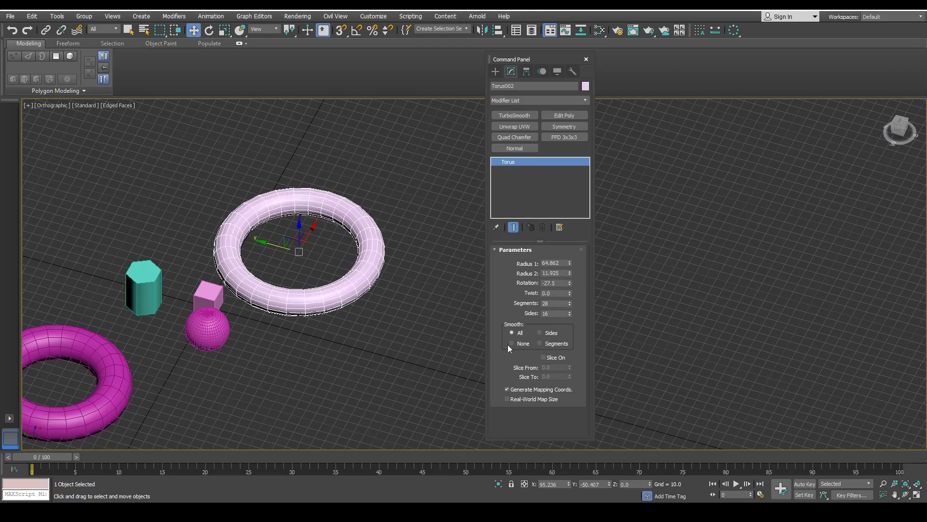
middle_click_drag(282, 290, 274, 275)
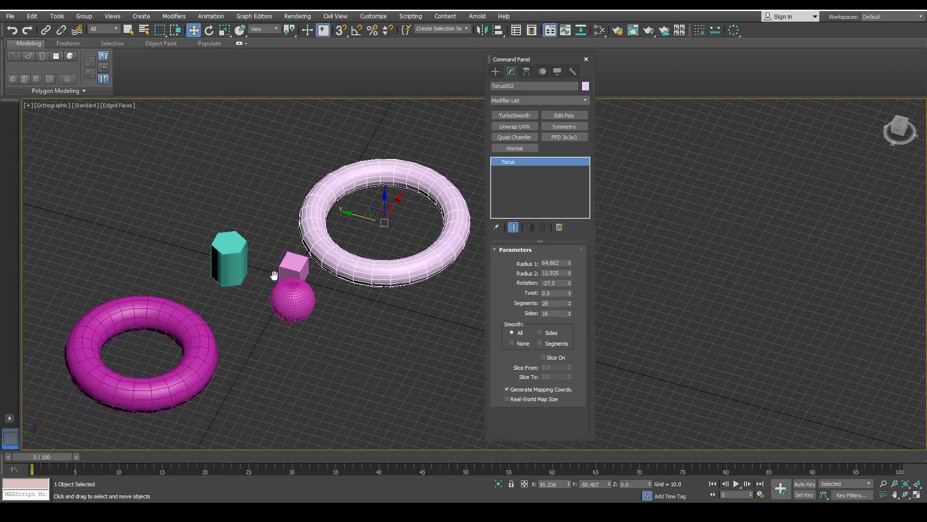
Step: Create a teapot on the grid beside the two tori and the sphere
left_click(495, 72)
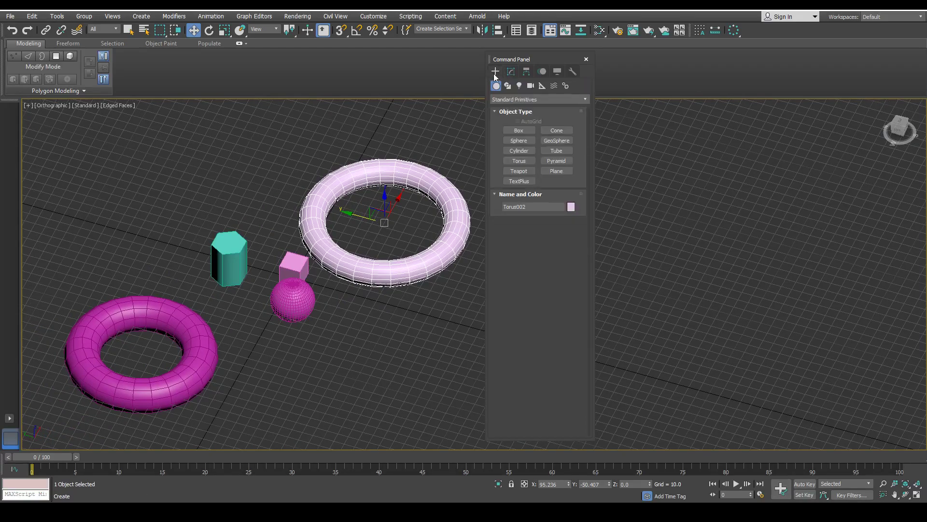
left_click(520, 172)
middle_click_drag(369, 316, 344, 264)
left_click_drag(296, 343, 322, 373)
key("w")
middle_click_drag(239, 296, 274, 311, "alt")
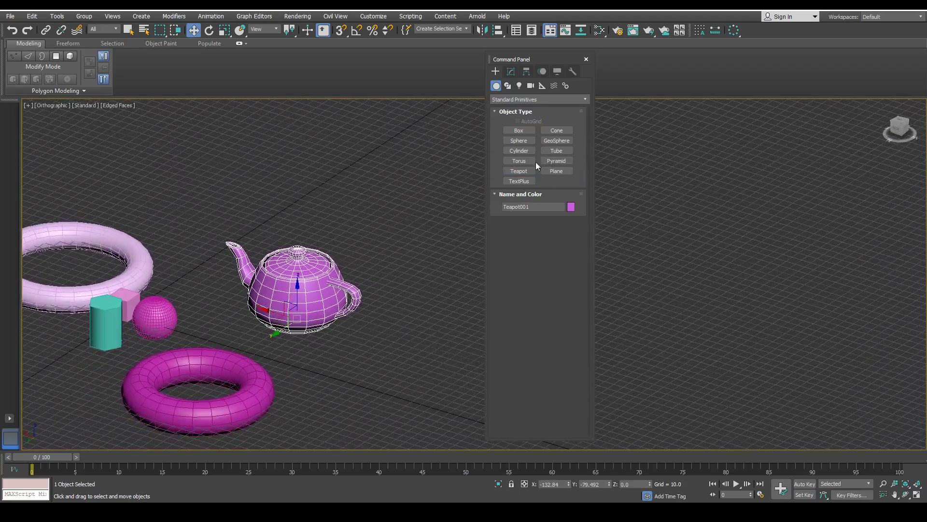
Step: Create a TextPlus object reading "Game Art Academy" on the grid beside the teapot
left_click(519, 182)
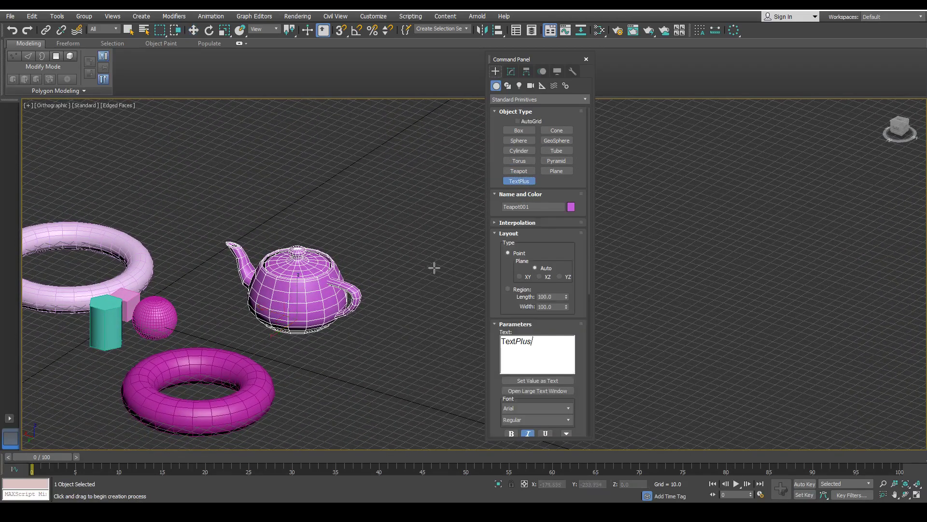
left_click_drag(544, 350, 468, 339)
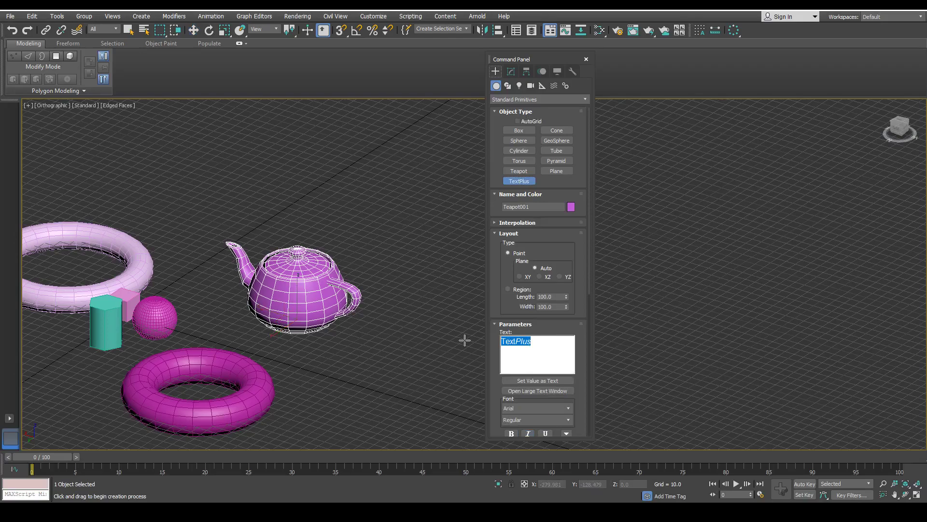
type("Game Art Academy")
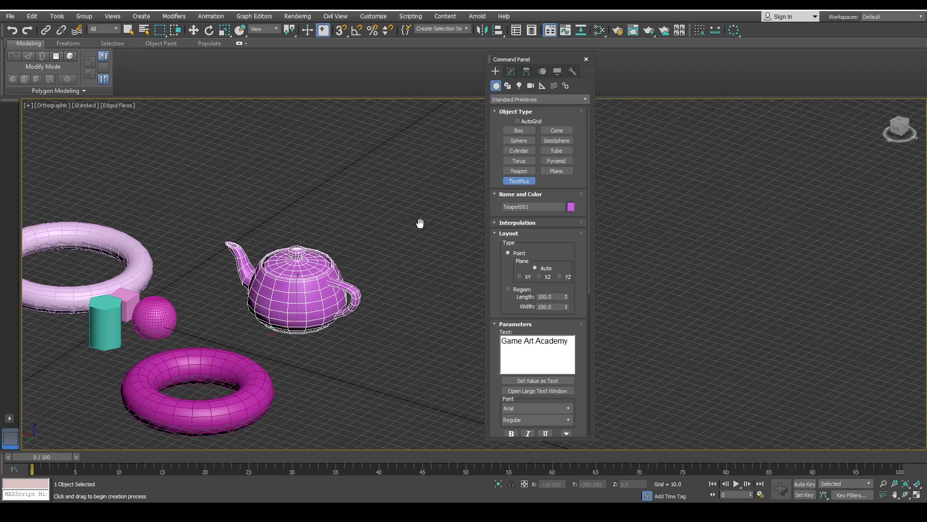
middle_click_drag(420, 223, 356, 251)
left_click_drag(356, 251, 420, 306)
Step: Examine the text object up close and from several angles along with the other primitives
middle_click_drag(423, 285, 276, 308, "alt")
scroll(400, 280, "up", 5)
middle_click_drag(398, 280, 281, 280, "alt")
scroll(317, 302, "up", 4)
key("w")
scroll(318, 300, "down", 6)
scroll(281, 281, "up", 2)
scroll(280, 281, "down", 6)
middle_click_drag(303, 316, 282, 249, "alt")
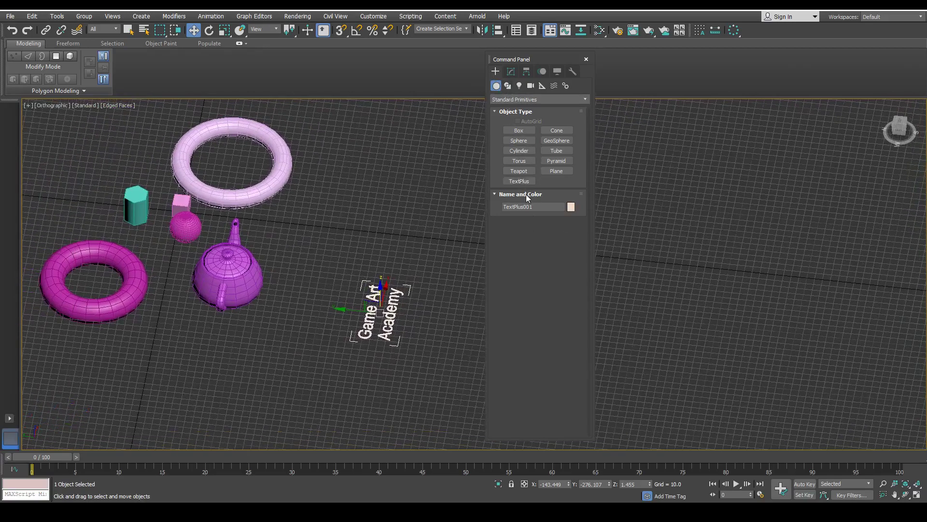
Step: Create a cone with radius 1 about 49.7, radius 2 about 3.4 and height about 136 behind the text
left_click(557, 131)
middle_click_drag(373, 206, 274, 236)
left_click_drag(273, 236, 300, 222)
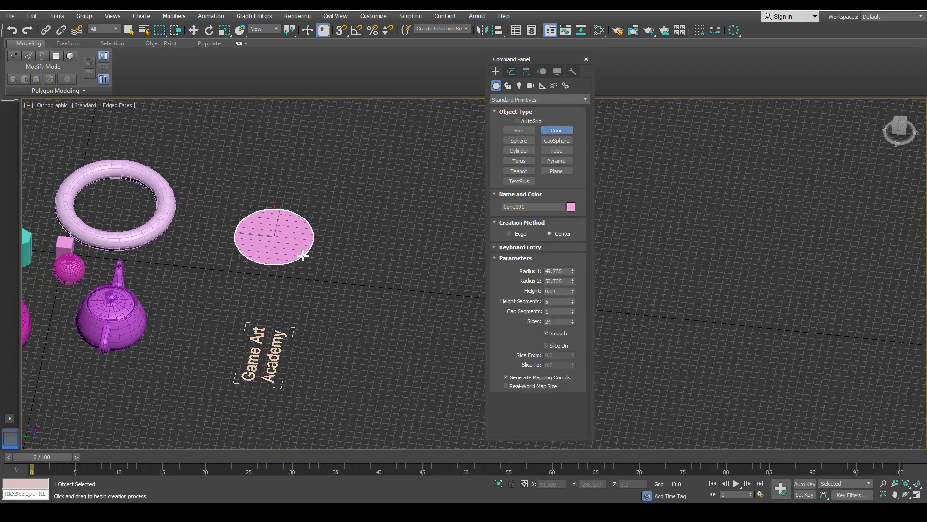
left_click(292, 160)
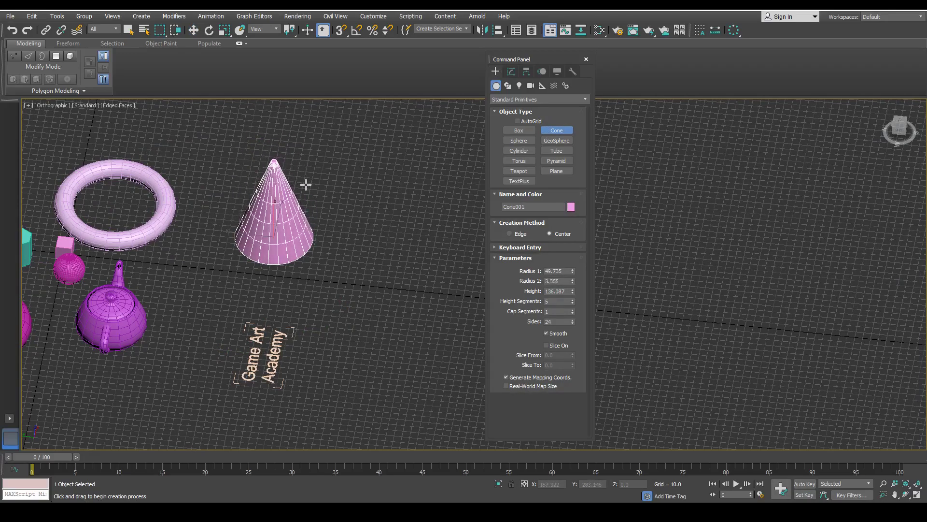
left_click(304, 181)
key("w")
middle_click_drag(305, 185, 537, 158, "alt")
Step: Create a second cone with a base radius of about 59.7 next to the pink cone
left_click(556, 130)
middle_click_drag(407, 197, 348, 221)
left_click_drag(328, 265, 376, 269)
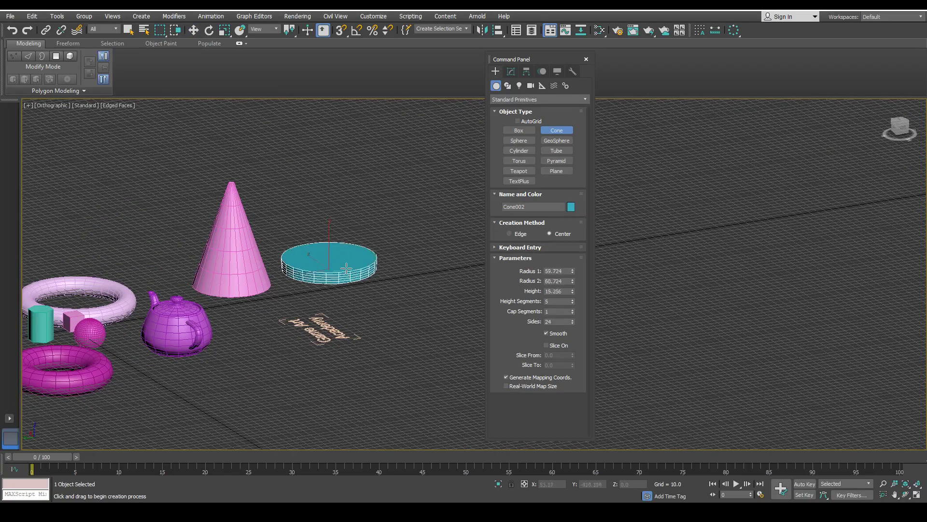
left_click(360, 215)
Step: Create a third cone with radius 1 about 75.5, radius 2 about 10.2 and height about 169 beside the teal cone
middle_click_drag(372, 263, 325, 273)
left_click_drag(363, 306, 394, 322)
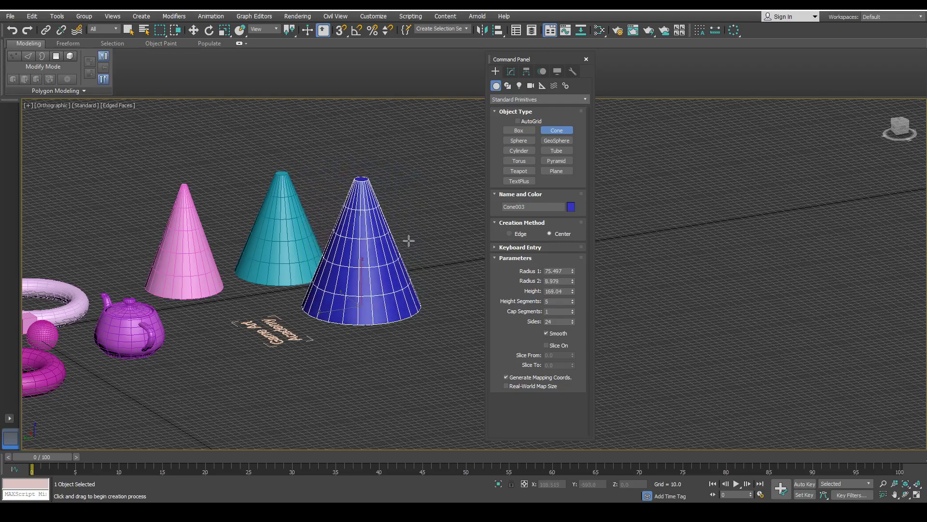
left_click(408, 238)
middle_click_drag(387, 260, 383, 277)
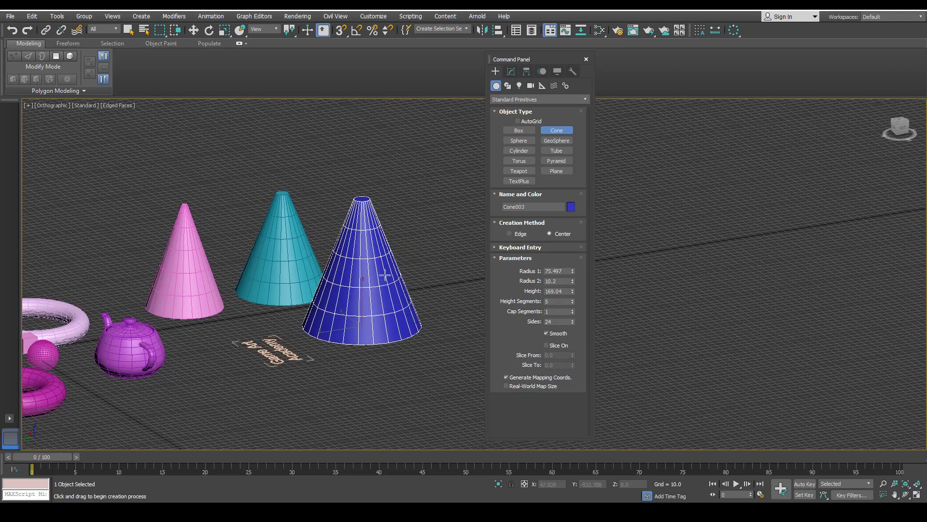
key("w")
Step: Create a large GeoSphere behind the blue cone and view it among the other primitives
left_click(557, 151)
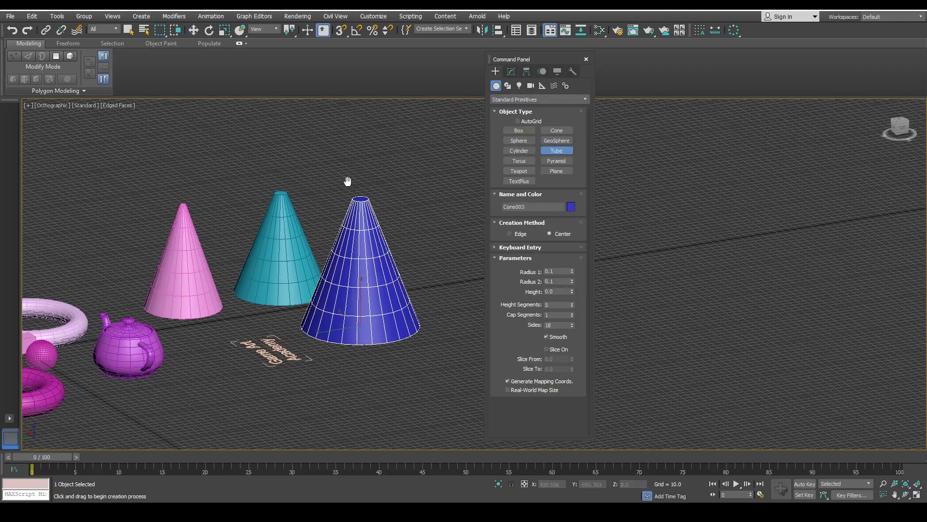
middle_click_drag(426, 219, 291, 214)
left_click(556, 141)
left_click_drag(331, 226, 360, 251)
key("w")
middle_click_drag(360, 251, 314, 306, "alt")
scroll(314, 306, "down", 5)
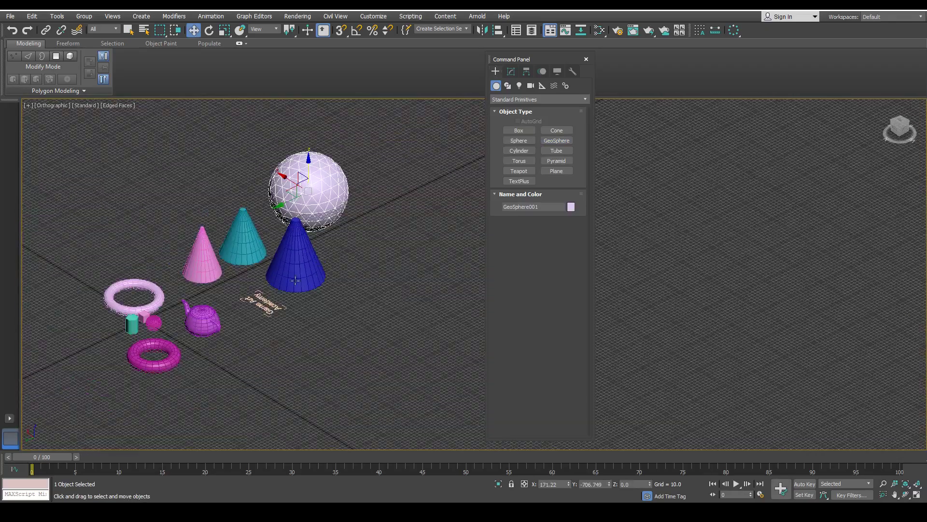
scroll(239, 345, "up", 6)
scroll(239, 345, "down", 4)
scroll(280, 302, "up", 5)
scroll(263, 271, "down", 5)
Step: Create a tube beside the blue cone with radius 1 about 116.9, radius 2 about 83.8 and height about 278.8
middle_click_drag(441, 213, 240, 320)
scroll(240, 320, "down", 4)
middle_click_drag(406, 211, 226, 296)
left_click(556, 151)
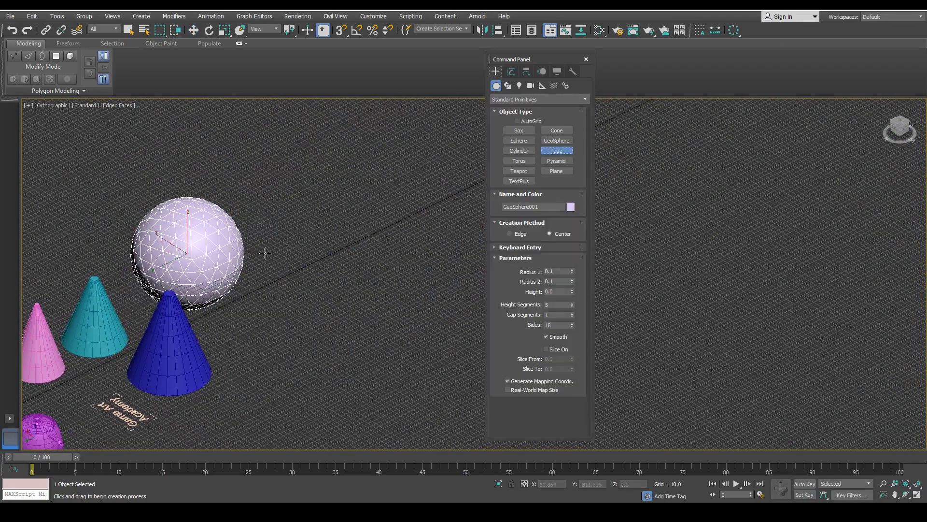
middle_click_drag(265, 252, 307, 223)
left_click_drag(340, 315, 365, 348)
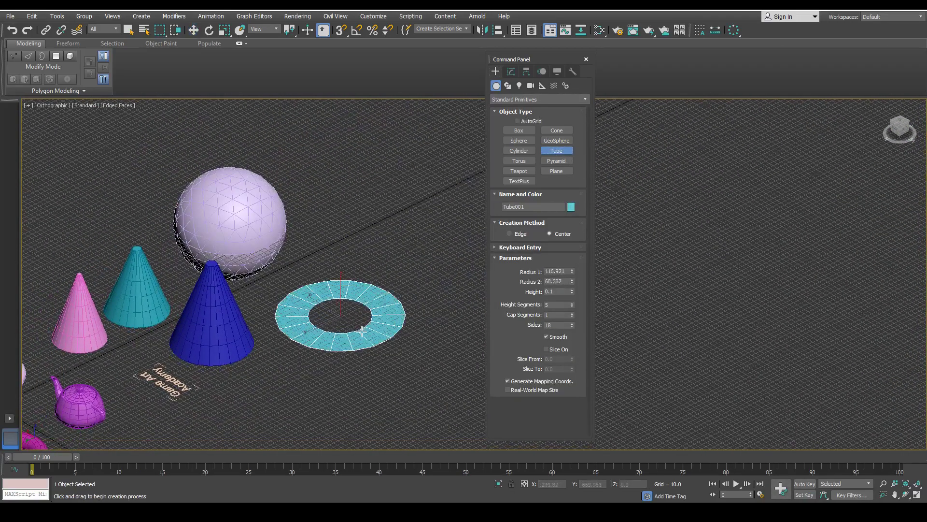
left_click(374, 297)
middle_click_drag(378, 182, 328, 253, "alt")
scroll(327, 252, "down", 3)
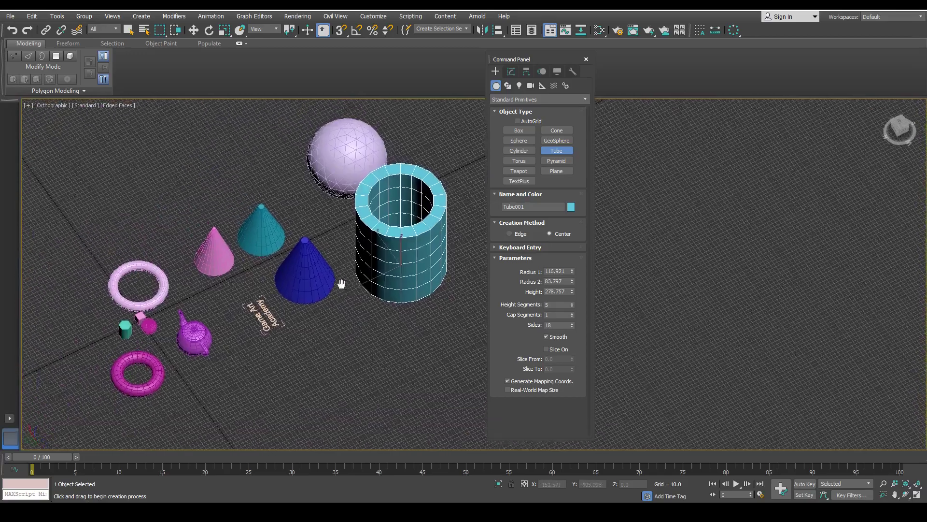
Step: Create a large pyramid on the grid in front of the blue cone and the tube
left_click(556, 160)
left_click_drag(309, 368, 410, 386)
middle_click_drag(283, 335, 401, 261, "alt")
Step: Create a rectangular plane on the grid beside the pyramid and the tube
left_click(556, 171)
middle_click_drag(376, 203, 306, 297, "alt")
left_click_drag(314, 290, 477, 251)
key("w")
middle_click_drag(367, 261, 377, 241, "alt")
Step: Create a second plane about 468.5 long and 293.2 wide in front of the pyramid
left_click(556, 171)
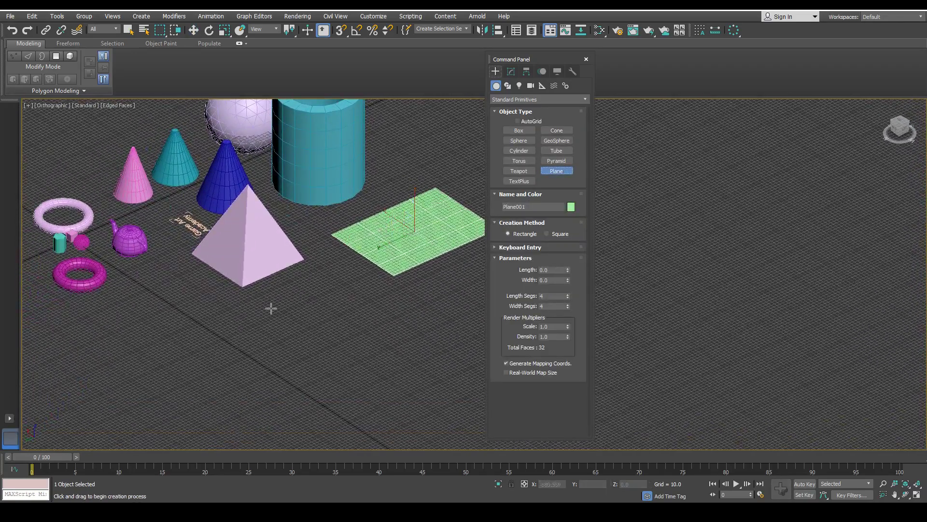
middle_click_drag(338, 282, 419, 250)
left_click_drag(191, 343, 408, 326)
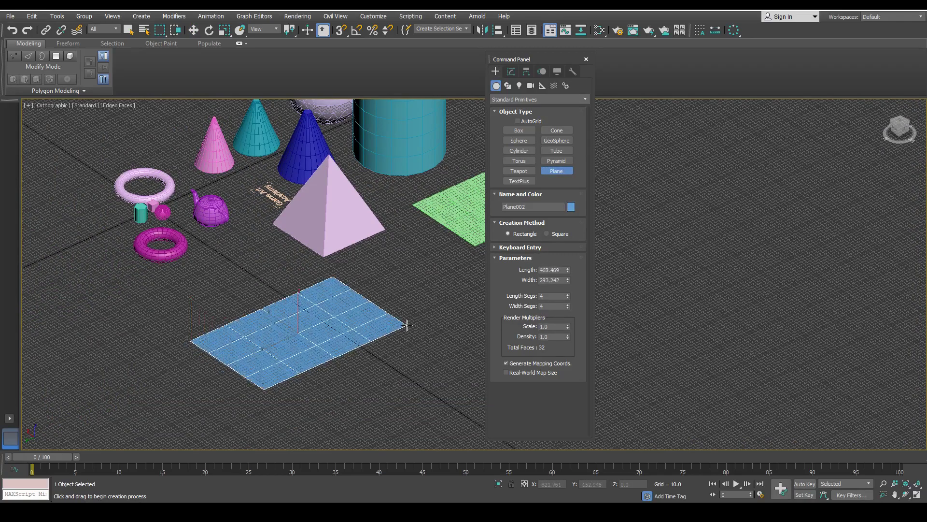
key("w")
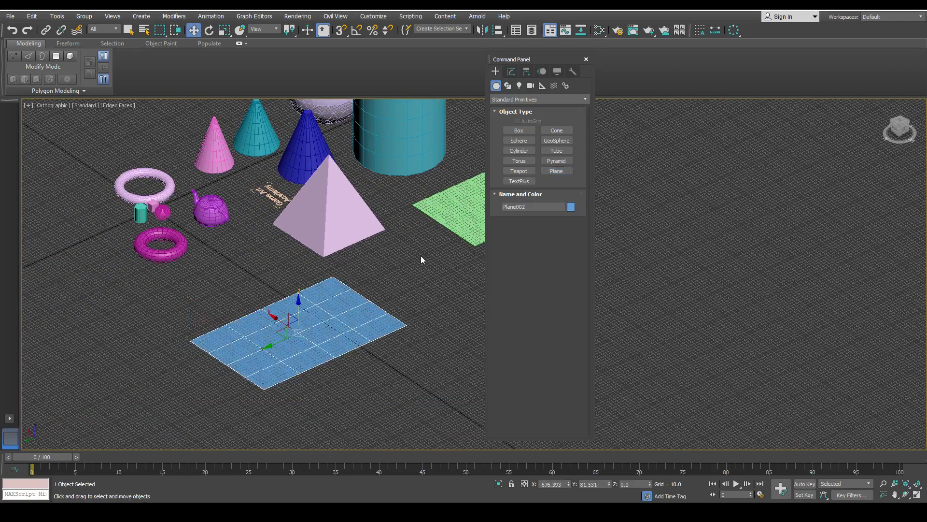
Step: Set the blue plane's length and width segments to 1
left_click(511, 72)
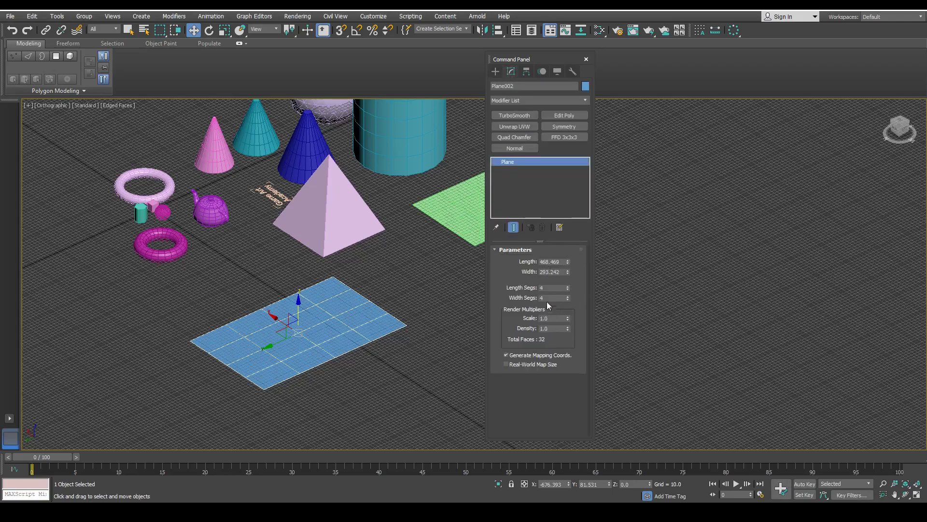
right_click(571, 289)
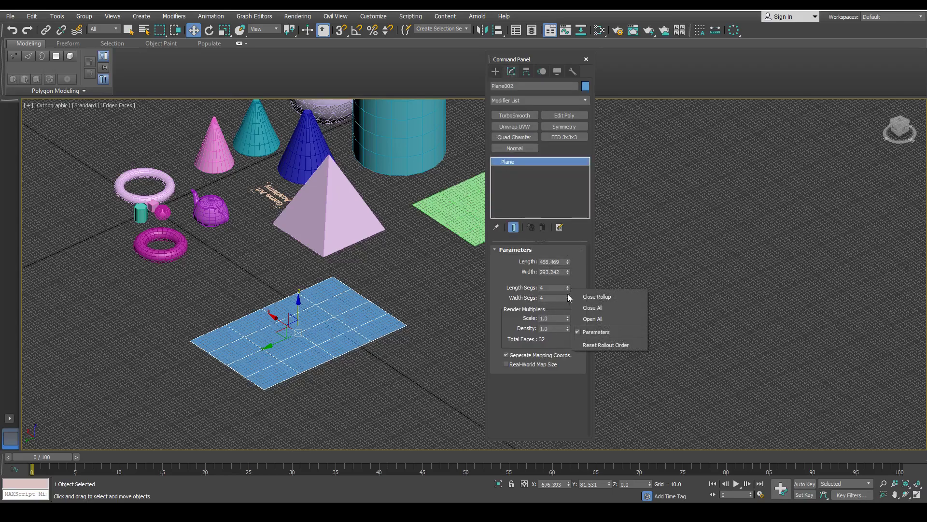
key("Escape")
right_click(568, 288)
right_click(567, 297)
right_click(500, 281)
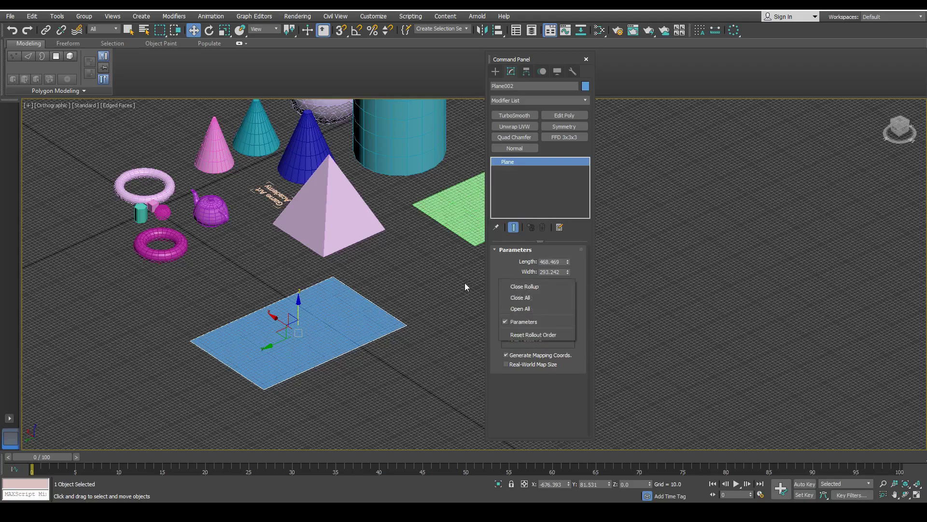
Step: Delete all the objects in the scene and switch the viewport to the Perspective view
middle_click_drag(392, 270, 314, 255)
scroll(322, 351, "down", 2)
left_click_drag(101, 136, 444, 418)
key("Delete")
middle_click_drag(342, 310, 348, 263, "alt")
key("p")
Step: Review the creation parameters of the Cylinder and Plane primitives over the empty grid
left_click(495, 71)
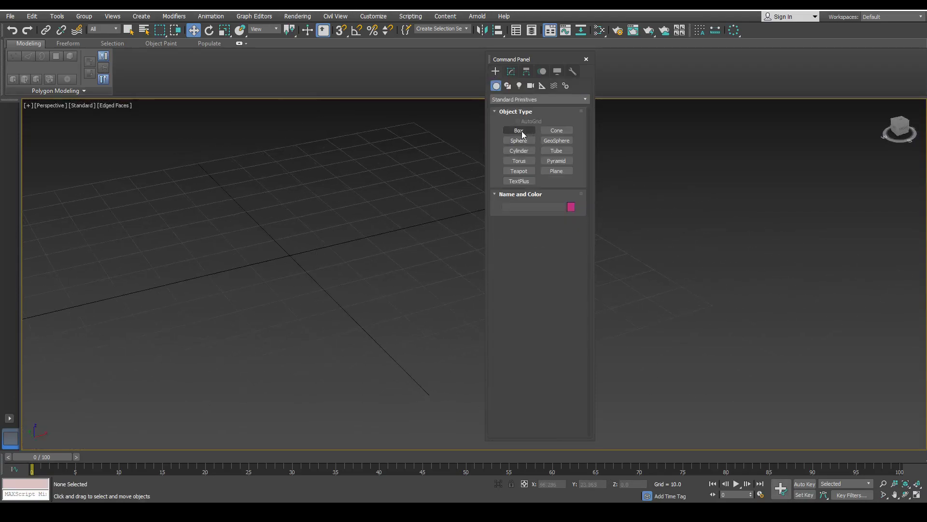
left_click(519, 150)
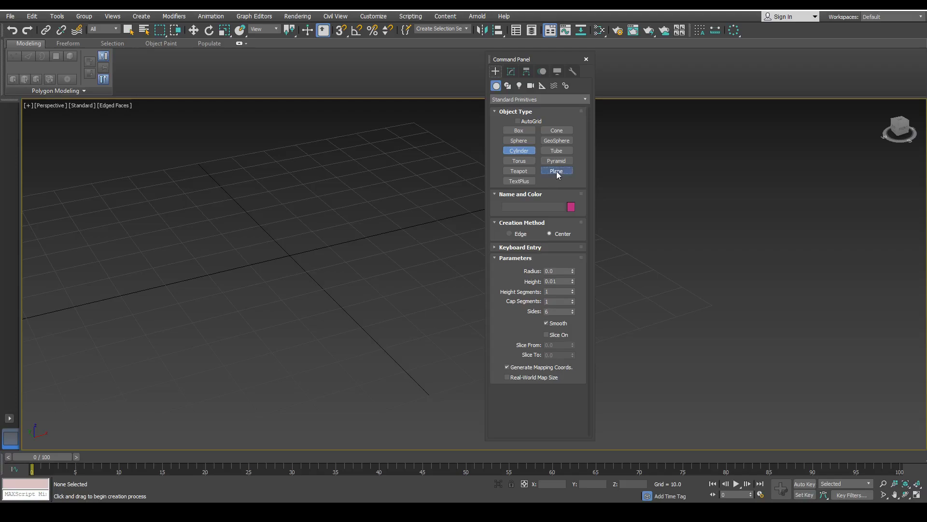
left_click(555, 170)
middle_click_drag(321, 245, 322, 259)
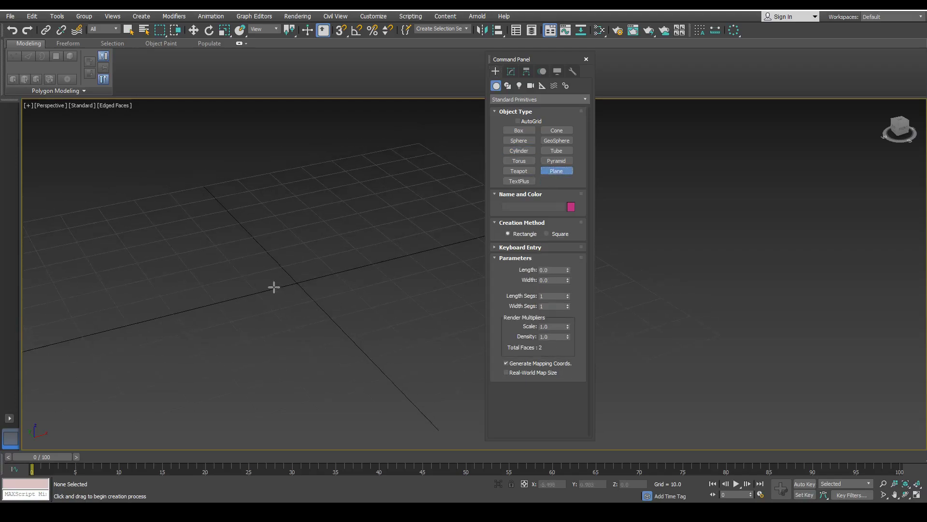
middle_click_drag(310, 252, 292, 249)
middle_click_drag(376, 201, 385, 222)
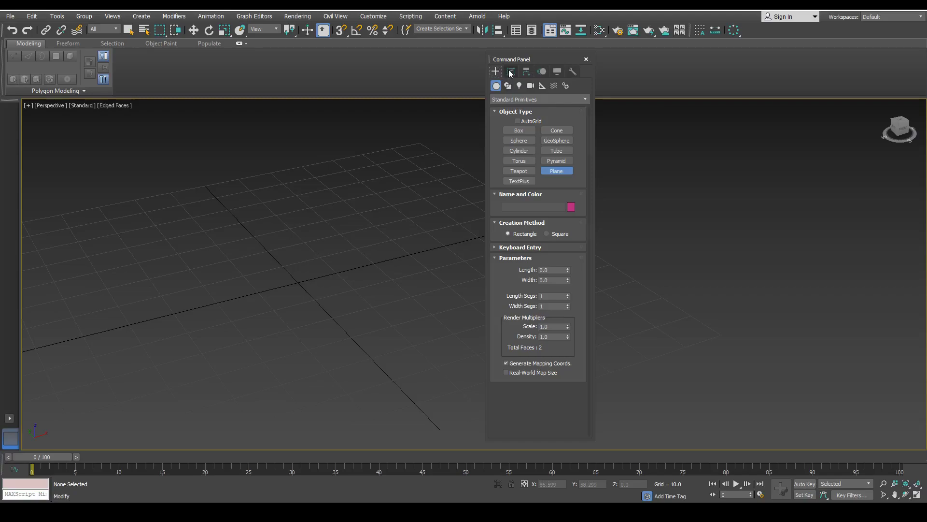
Step: Create a box about 19.8 long, 19.4 wide and 15.2 high near the grid's centre, and delete it
left_click(511, 72)
left_click(496, 71)
left_click(519, 133)
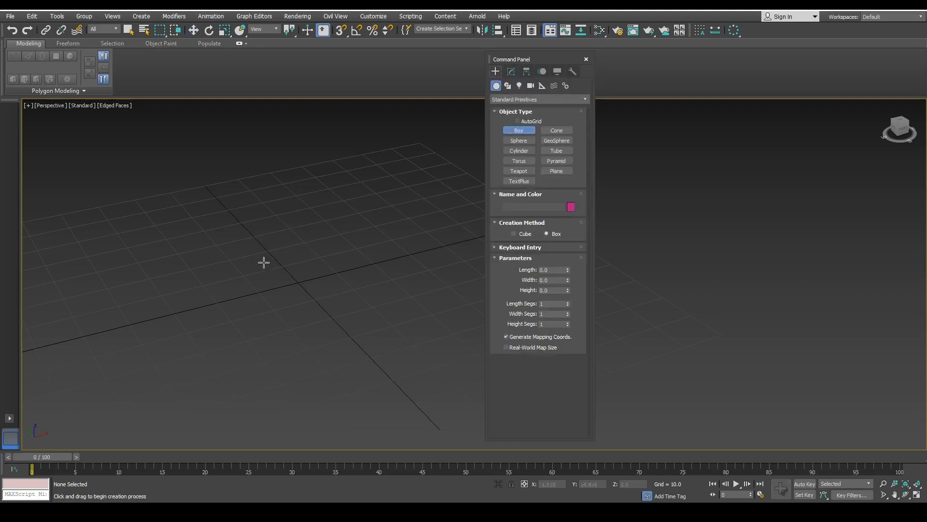
left_click_drag(245, 274, 352, 289)
left_click(332, 226)
key("w")
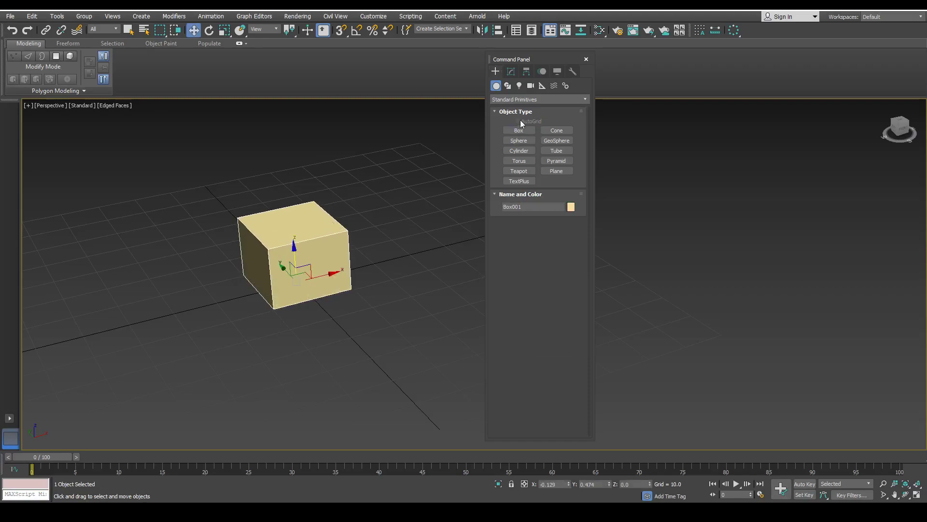
left_click(511, 72)
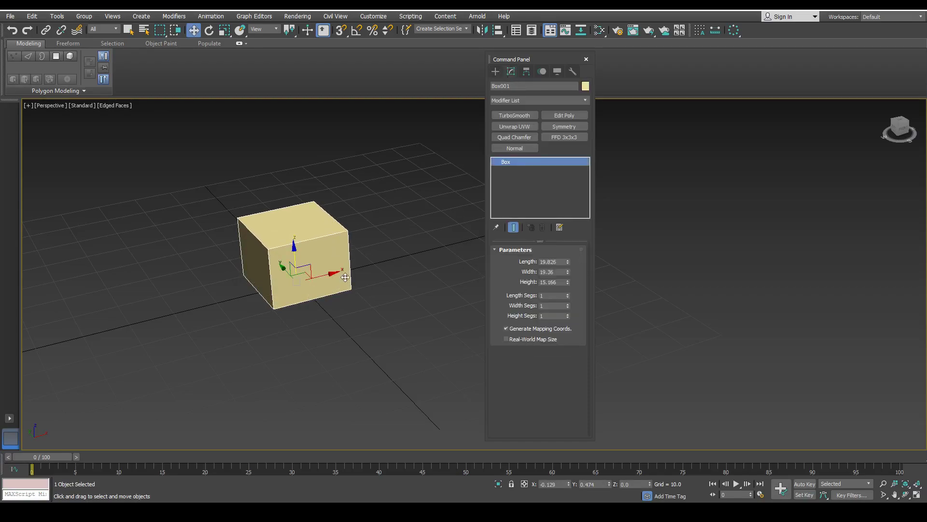
key("Delete")
Step: Create a box about 20.3 long, 19.8 wide and 16.3 high near the grid's centre
left_click(496, 71)
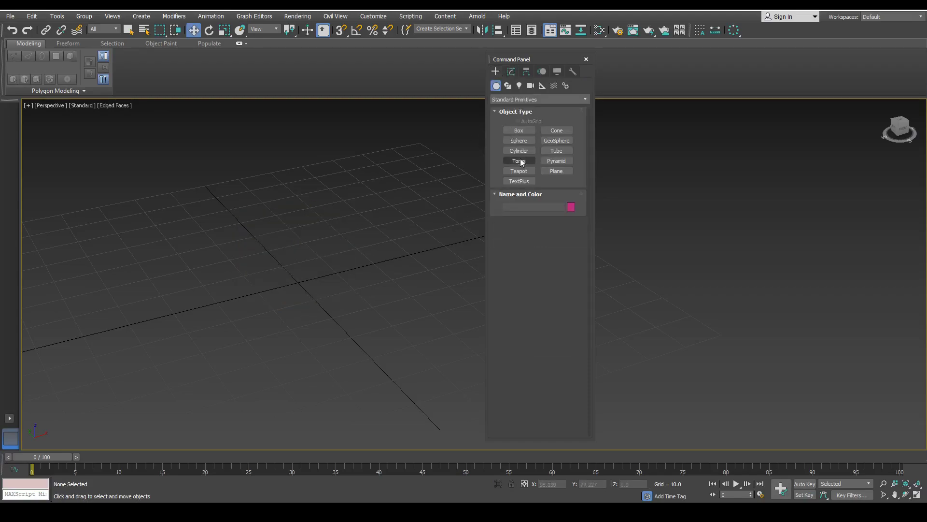
left_click(519, 130)
left_click_drag(243, 276, 354, 289)
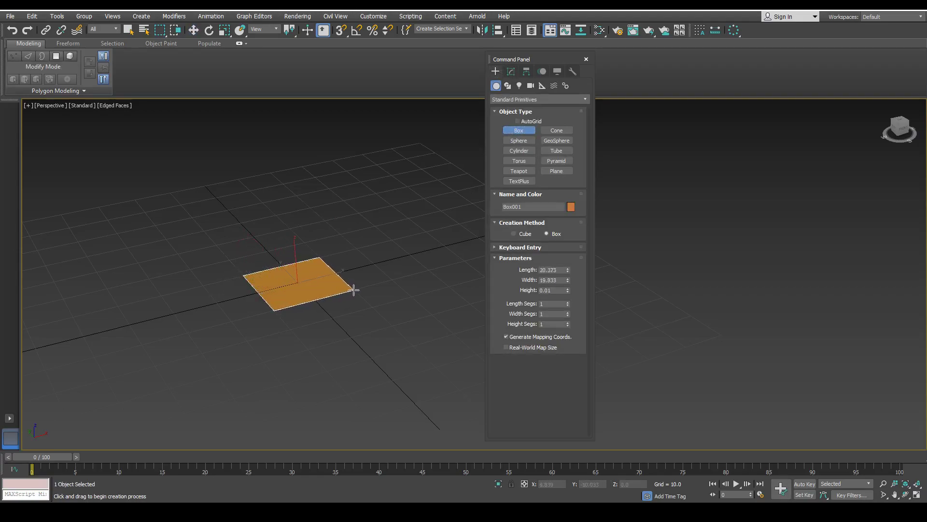
left_click(346, 222)
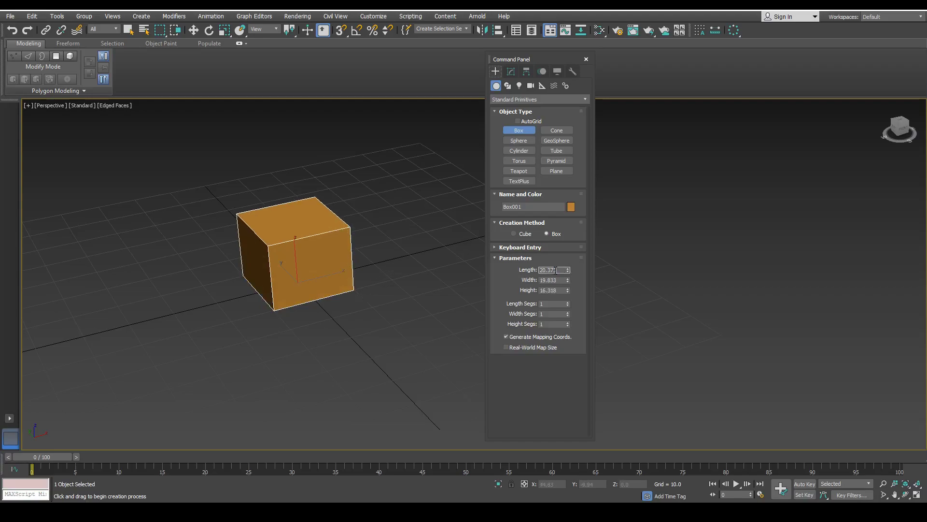
Step: Set the orange box's length, width and height to 20 each
type("20")
left_click(553, 280)
left_click_drag(560, 280, 540, 280)
type("20")
key("Tab")
type("20")
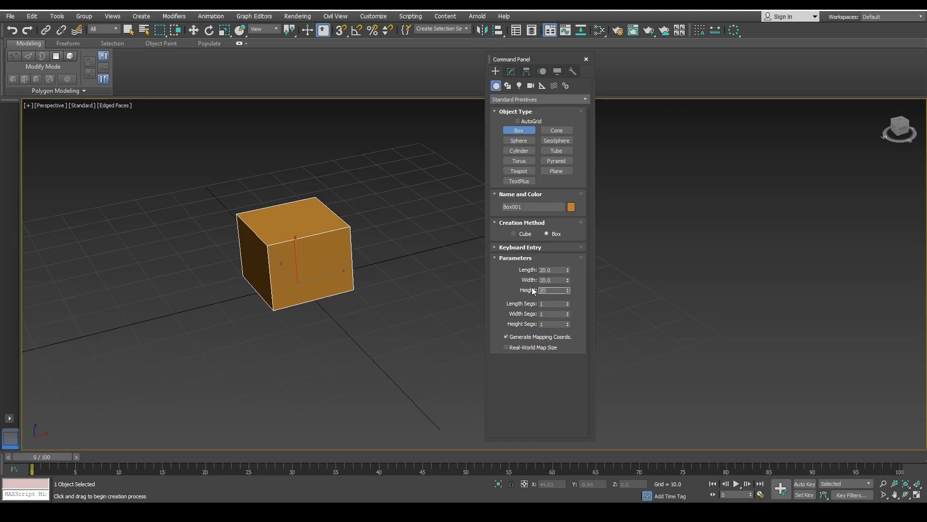
key("Return")
middle_click_drag(349, 266, 367, 274)
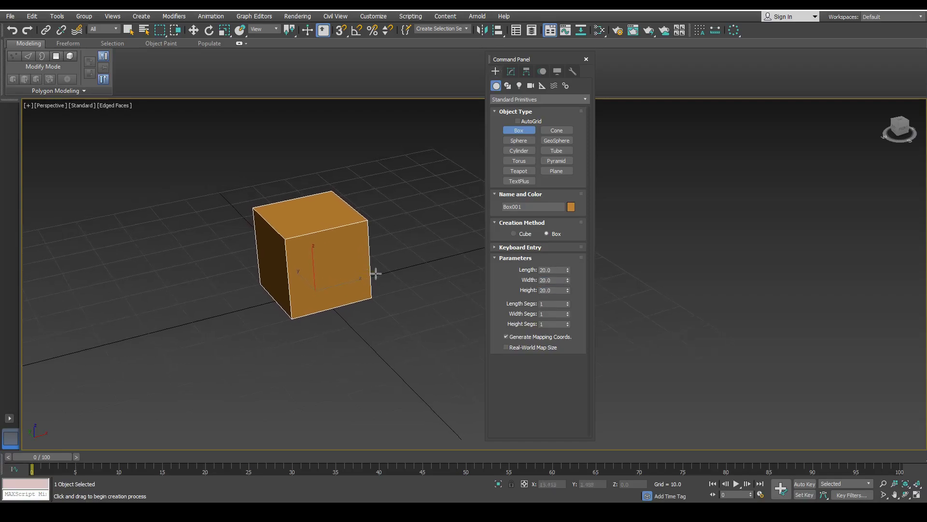
Step: Expand the Box tool's Keyboard Entry settings and delete the orange cube
left_click(494, 247)
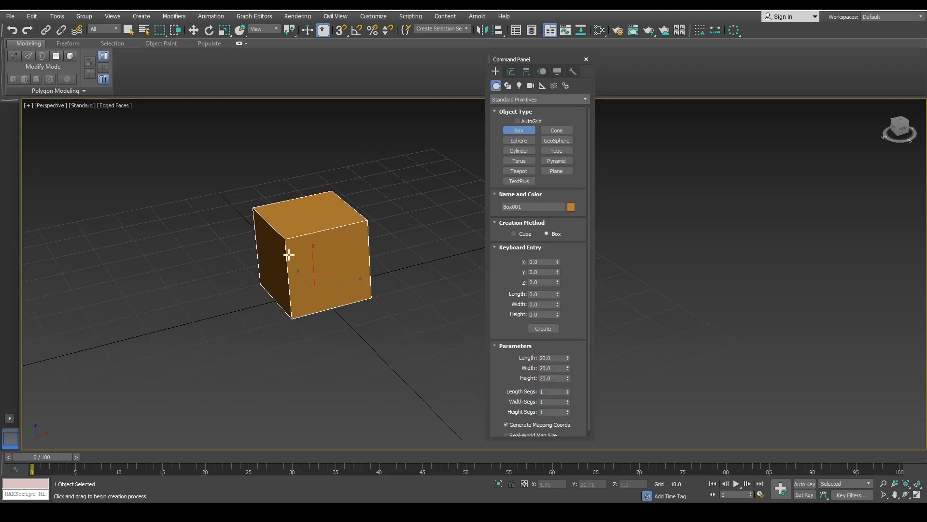
key("End")
key("Delete")
Step: Try to create a box by keyboard entry with X, Y and Z set to 20, and remove it
left_click(536, 264)
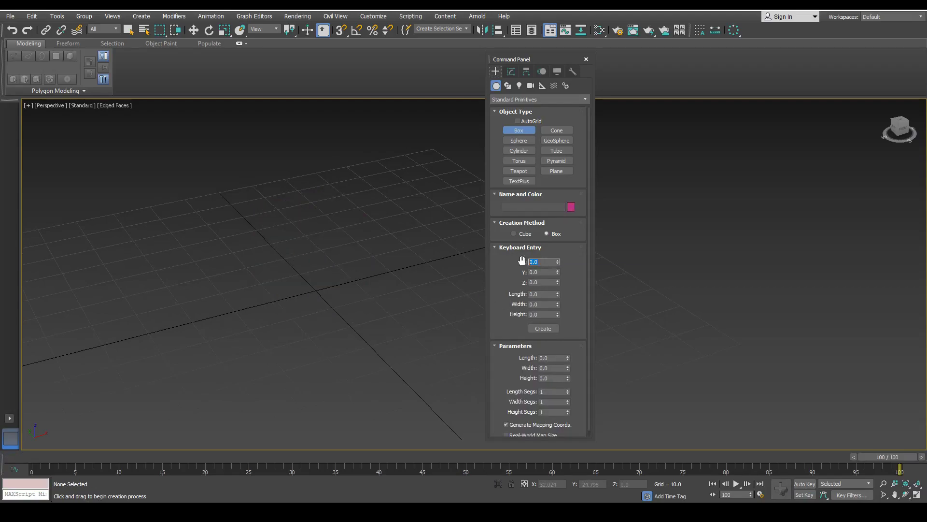
type("20")
key("Tab")
type("20")
key("Tab")
type("20")
left_click(542, 329)
scroll(356, 315, "down", 6)
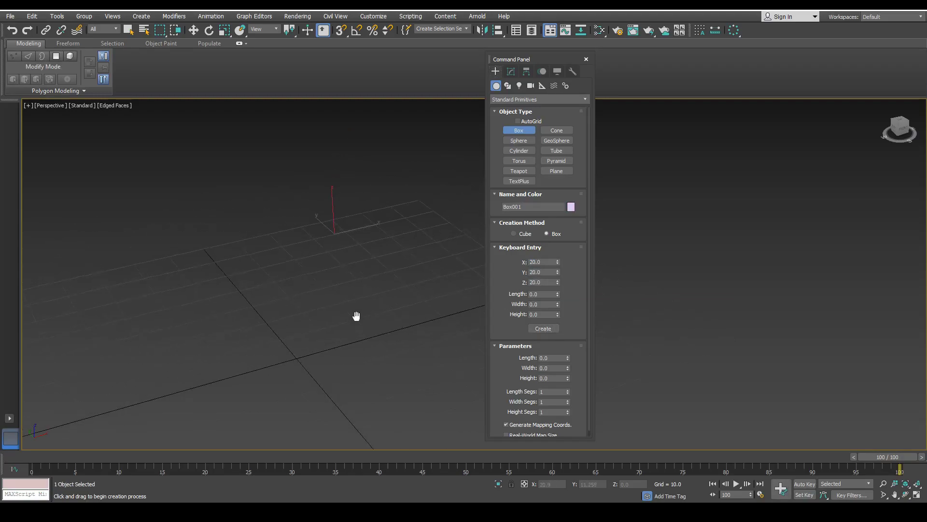
key("w")
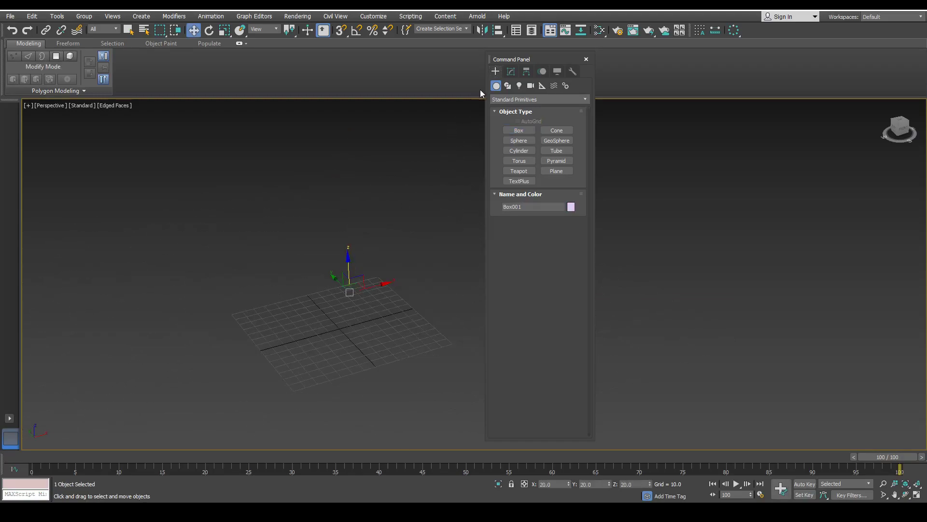
left_click(390, 263)
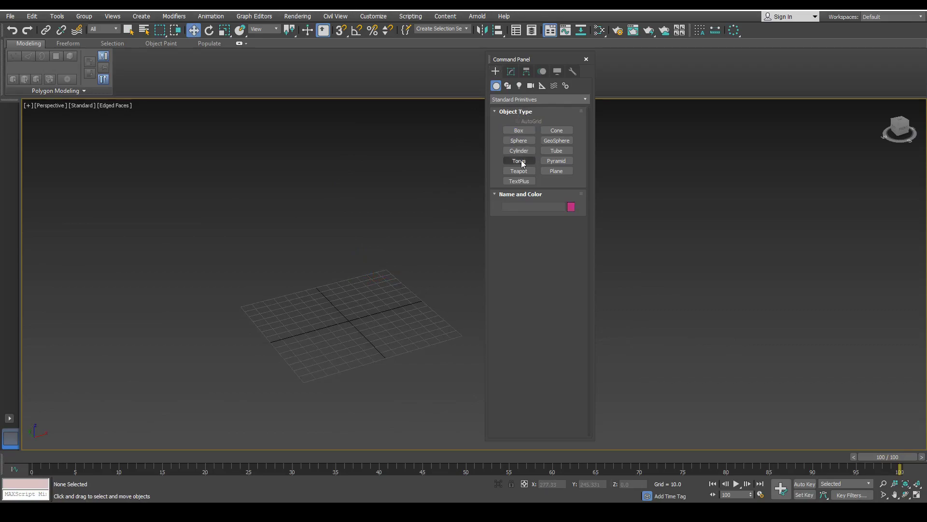
Step: Start a new box and reset its keyboard entry X, Y and Z position to 0
left_click(518, 130)
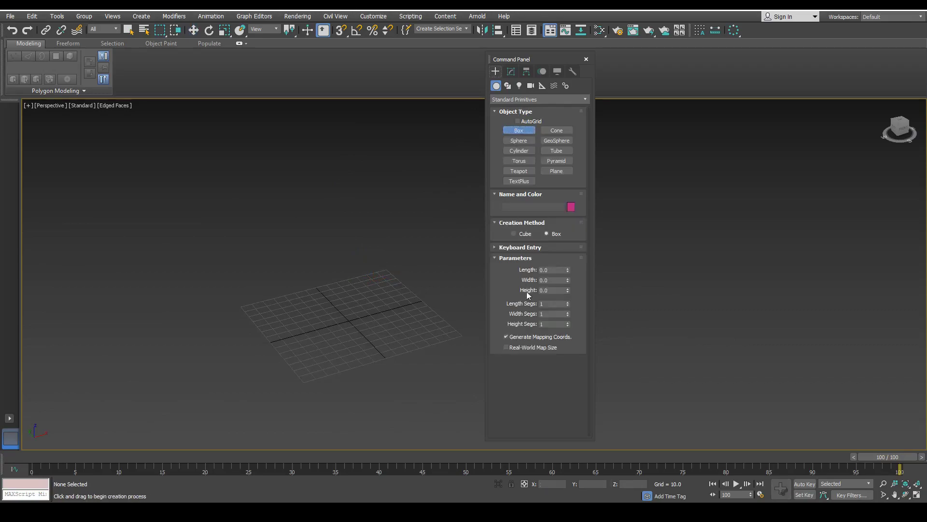
left_click(528, 247)
left_click(544, 261)
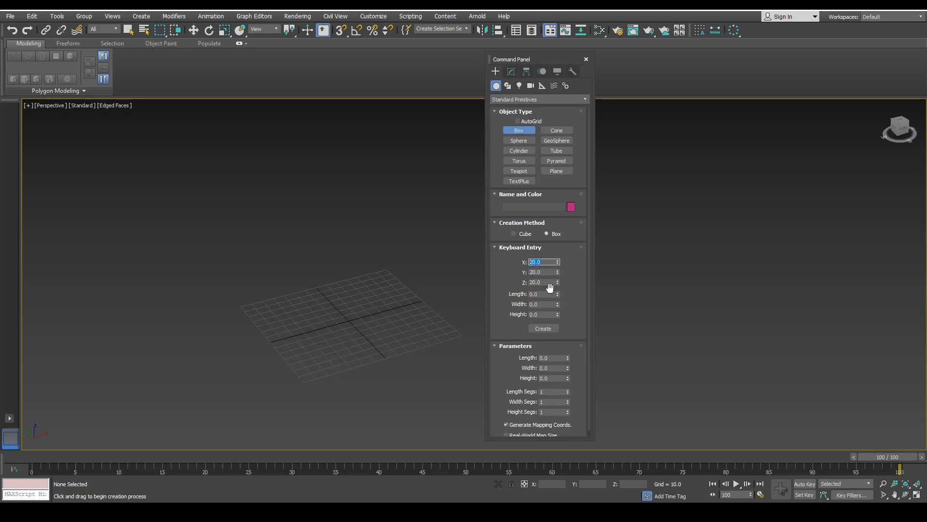
key("Tab")
key("BackSpace")
left_click(542, 262)
left_click_drag(544, 263, 526, 314)
key("BackSpace")
key("BackSpace")
Step: Create a cube at the origin by keyboard entry with length, width and height of 20
type("20")
type("20")
type("0")
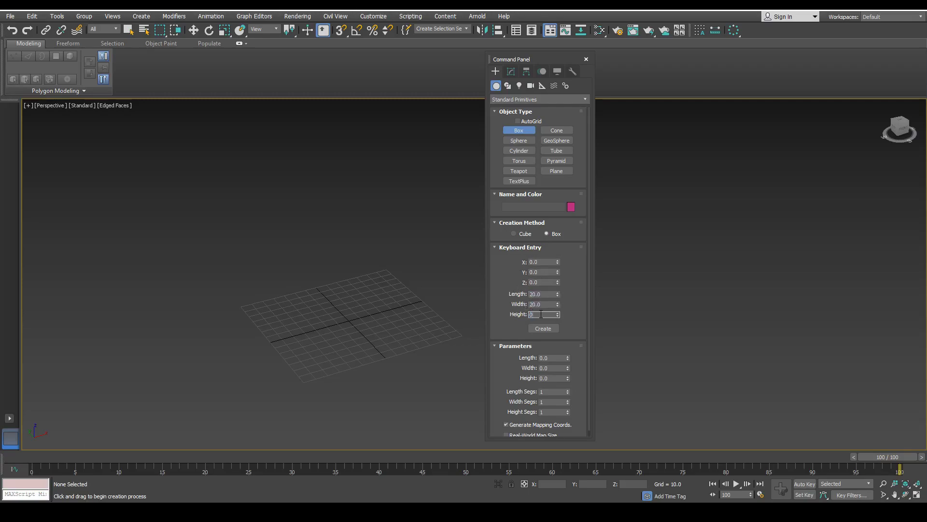
left_click(543, 329)
scroll(348, 292, "up", 5)
middle_click_drag(348, 319, 322, 267)
key("w")
Step: Move the floating Command Panel farther away from the cube and clear the selection
middle_click_drag(451, 343, 488, 190, "alt")
left_click_drag(547, 58, 626, 64)
left_click(338, 169)
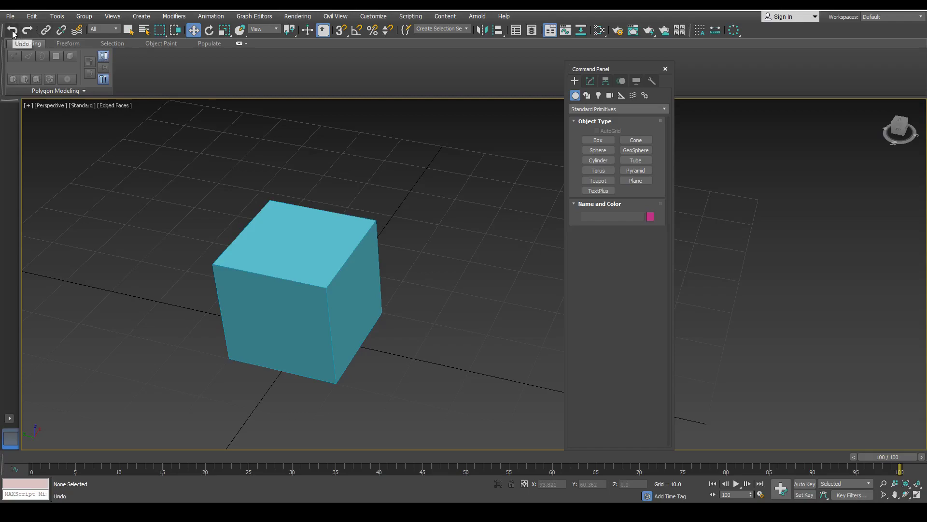
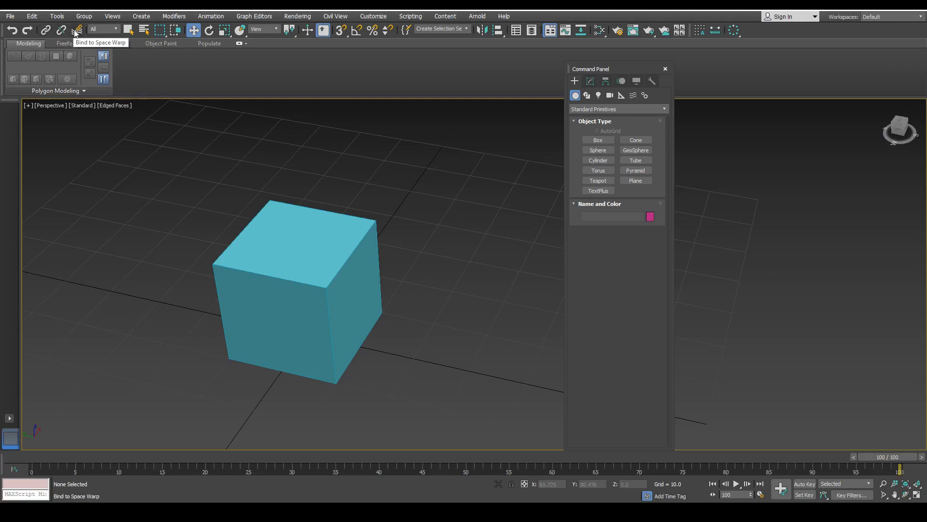
Step: Select the cube directly and by its name Box001 from the scene list, and clear the selection
left_click(128, 30)
left_click(284, 238)
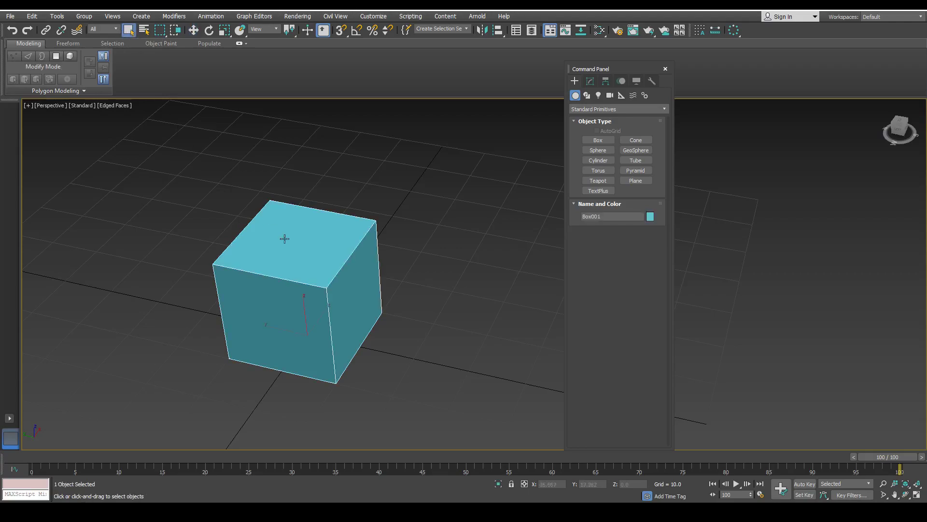
left_click(143, 31)
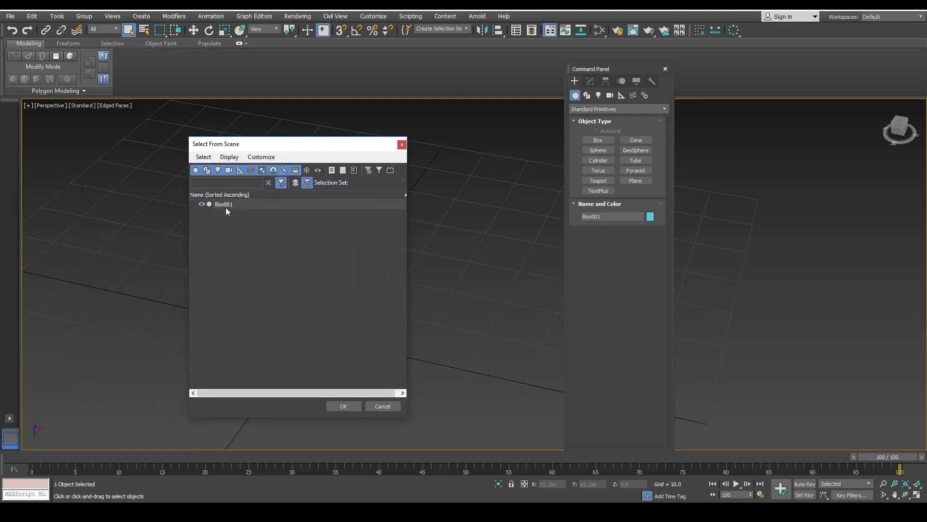
left_click(232, 204)
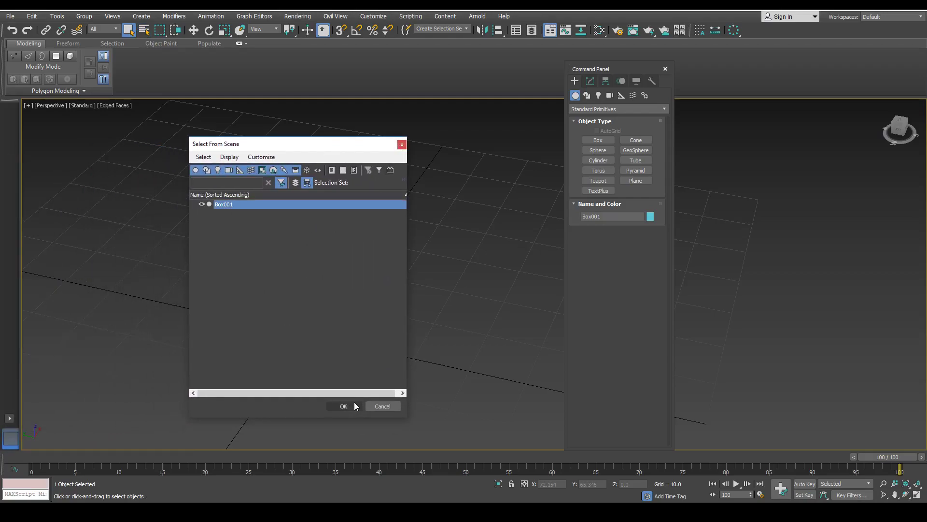
left_click(354, 404)
left_click(439, 211)
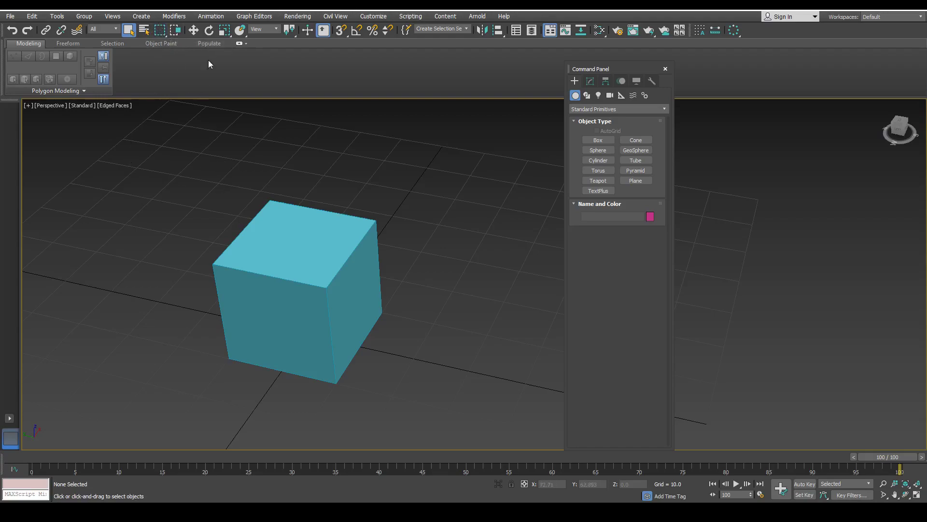
Step: Switch to the Move tool and practise selecting the cube with crossing selection regions
key("w")
left_click_drag(299, 311, 301, 313)
left_click_drag(74, 217, 227, 283)
left_click(134, 251)
left_click(193, 232)
left_click(159, 207)
left_click_drag(122, 171, 216, 280)
left_click(179, 216)
Step: Switch region selection to Window mode, select the cube by fully enclosing it, and deselect it
left_click(171, 32)
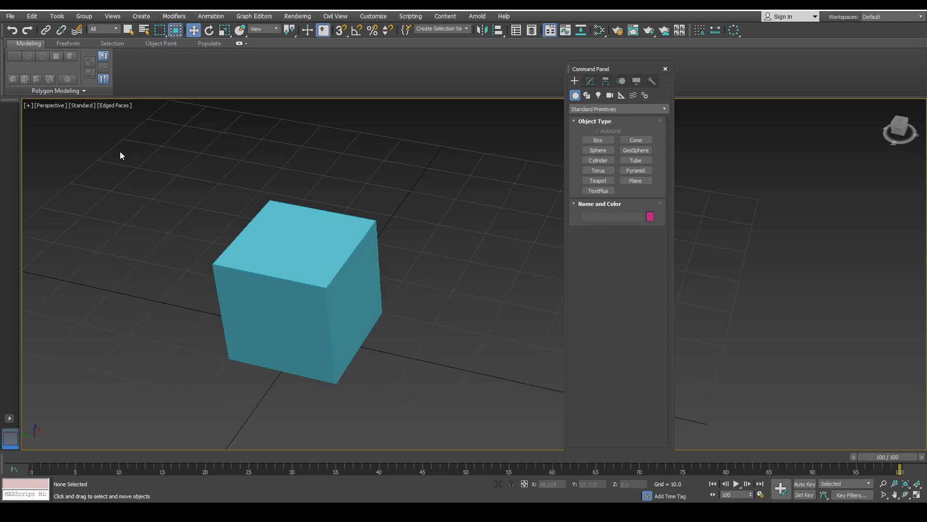
left_click_drag(251, 360, 251, 361)
left_click_drag(296, 400, 409, 433)
left_click_drag(167, 209, 213, 279)
left_click_drag(162, 183, 438, 395)
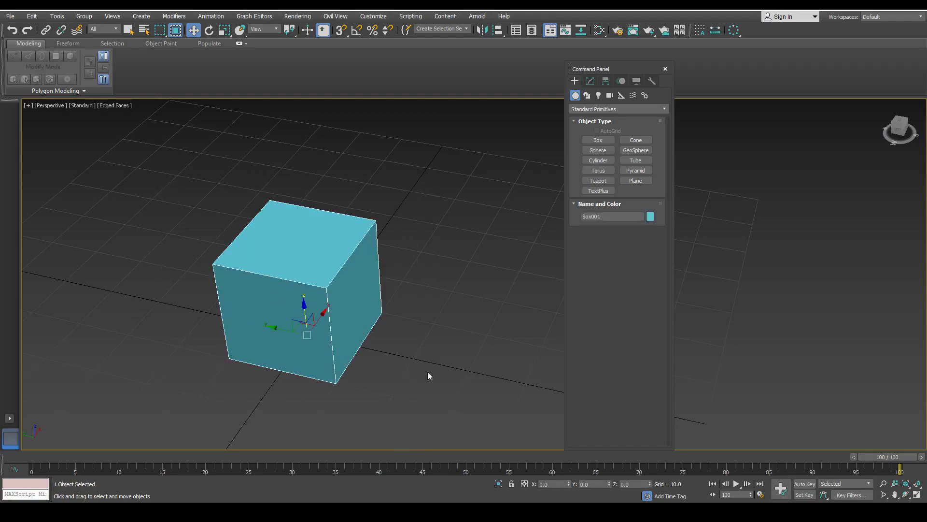
left_click(256, 190)
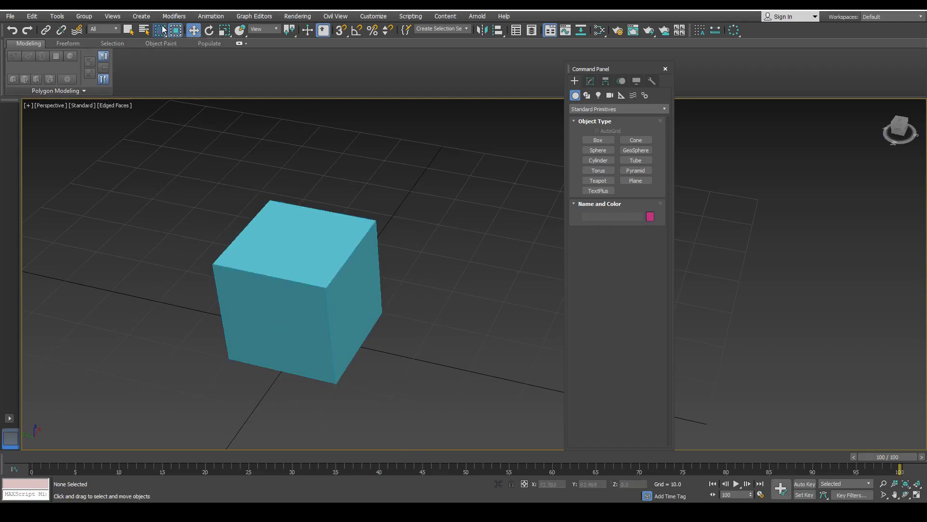
Step: Switch region selection back to Crossing mode, select the cube with a partly overlapping region, and deselect it
left_click(176, 30)
left_click_drag(256, 179, 323, 296)
left_click(242, 197)
left_click_drag(299, 207, 298, 205)
left_click(288, 176)
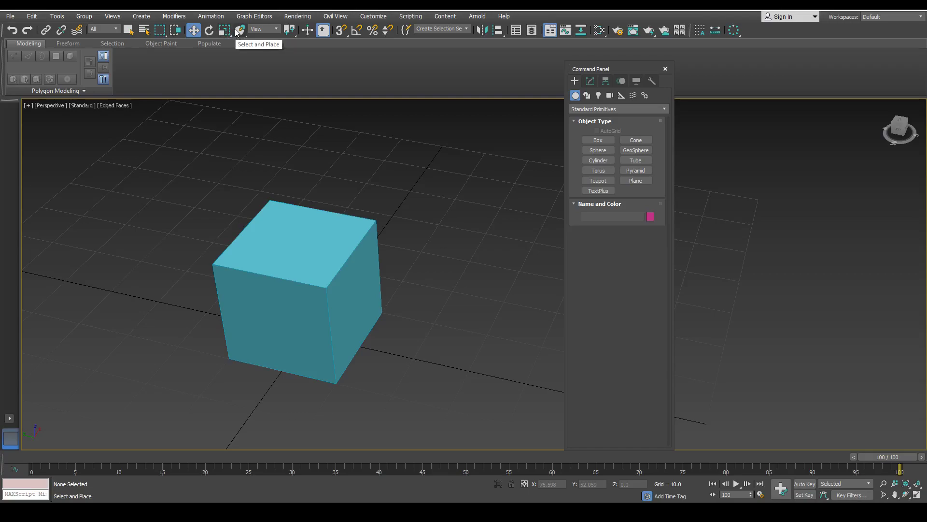
Step: Clone the cube as one Copy moved about 24.6 units in the negative Y direction
left_click(324, 279)
middle_click_drag(300, 281, 240, 258)
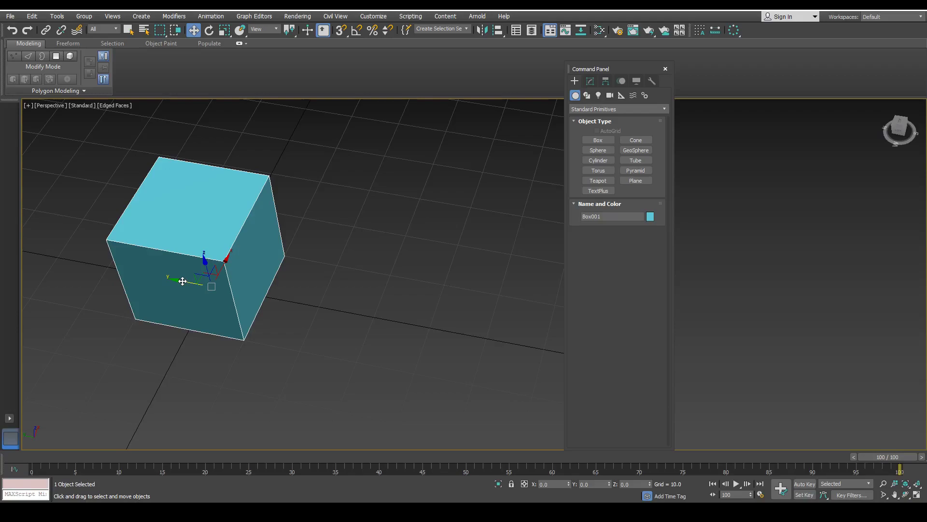
left_click_drag(180, 281, 306, 317, "shift")
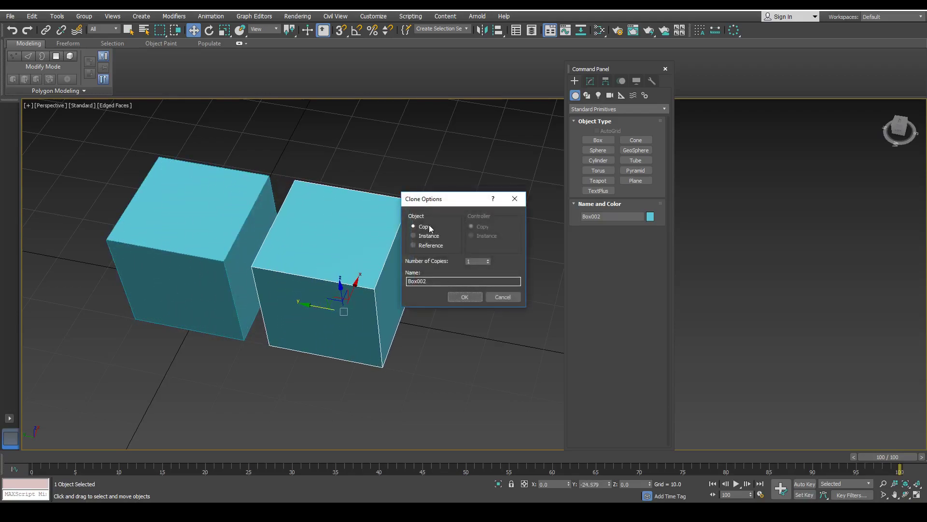
left_click(460, 296)
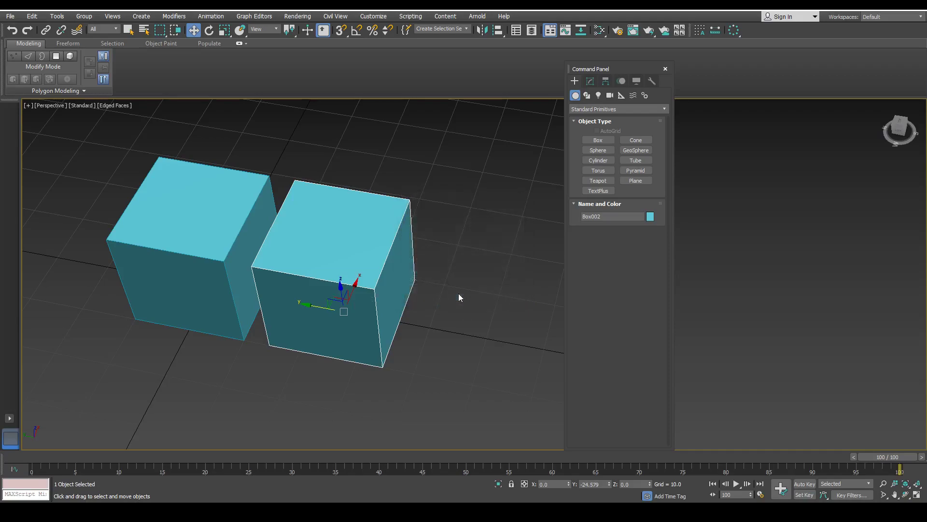
Step: Scale the copied cube down uniformly to roughly a third of its size
middle_click_drag(295, 272, 334, 289)
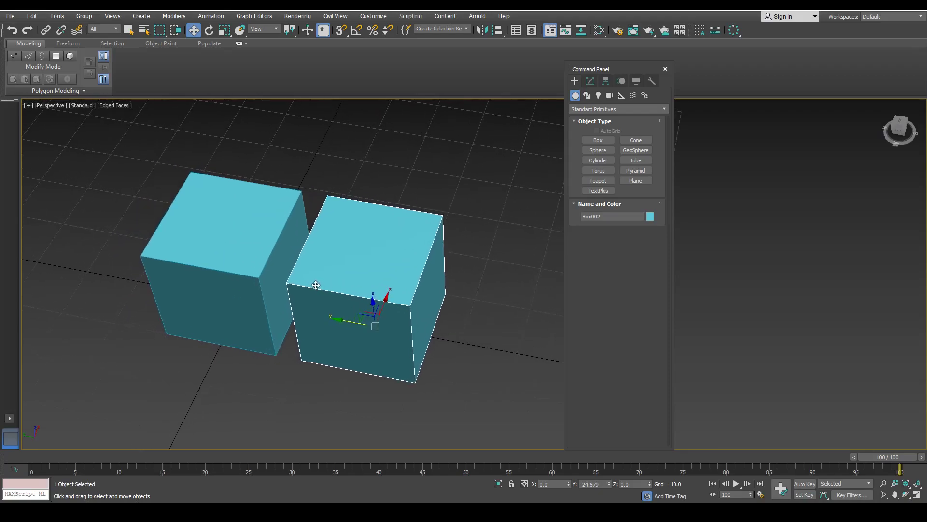
key("r")
left_click_drag(374, 328, 345, 464)
middle_click_drag(345, 464, 348, 212, "alt")
key("q")
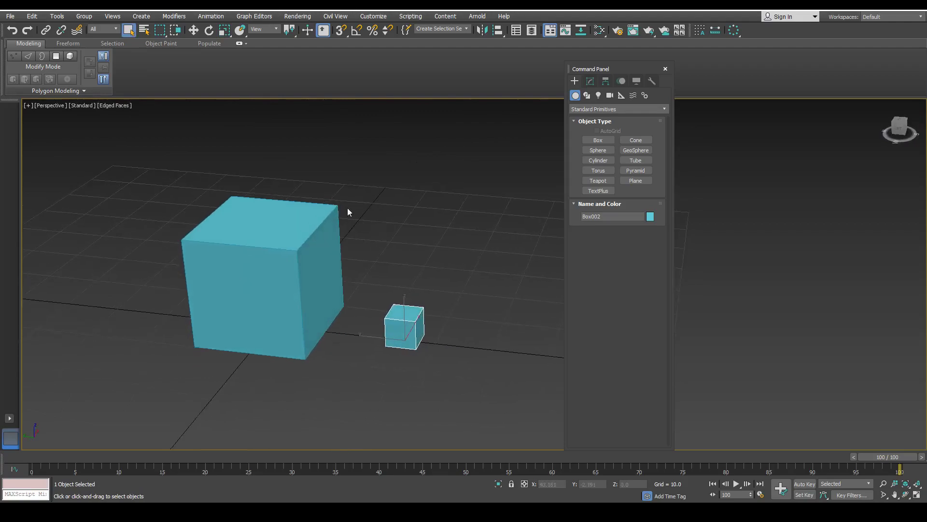
Step: Place the small cube onto the large cube's side face with Select and Place and check how they meet
left_click(240, 32)
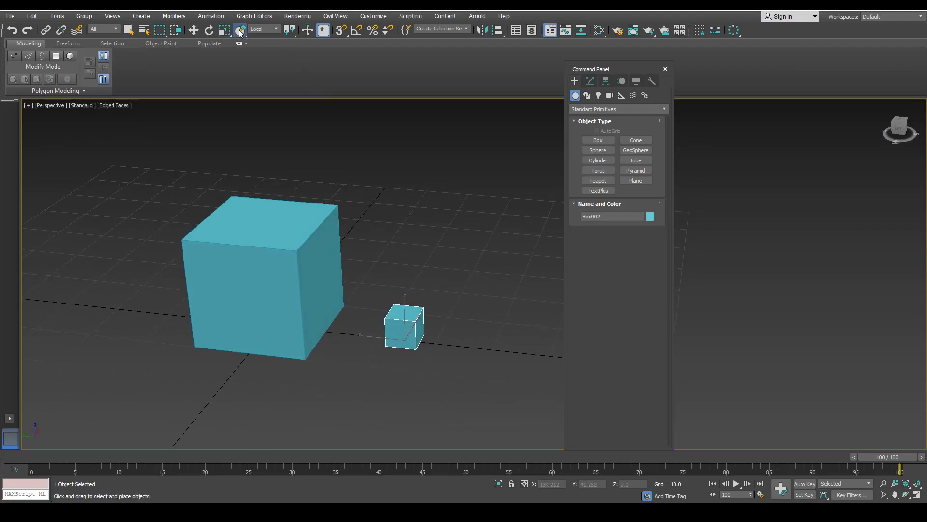
left_click_drag(401, 320, 330, 282)
middle_click_drag(342, 232, 311, 242, "alt")
scroll(323, 281, "up", 5)
scroll(314, 244, "up", 5)
scroll(296, 231, "down", 5)
scroll(320, 246, "up", 2)
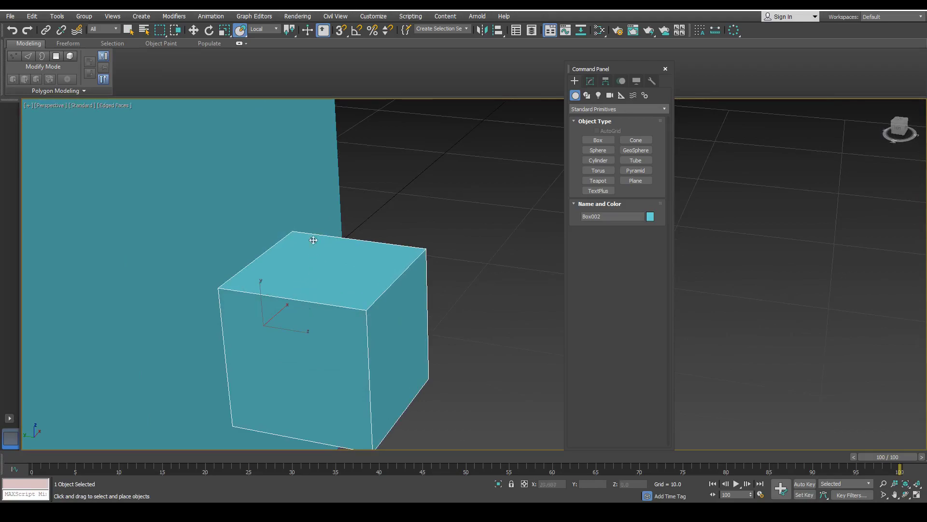
middle_click_drag(353, 314, 355, 264, "alt")
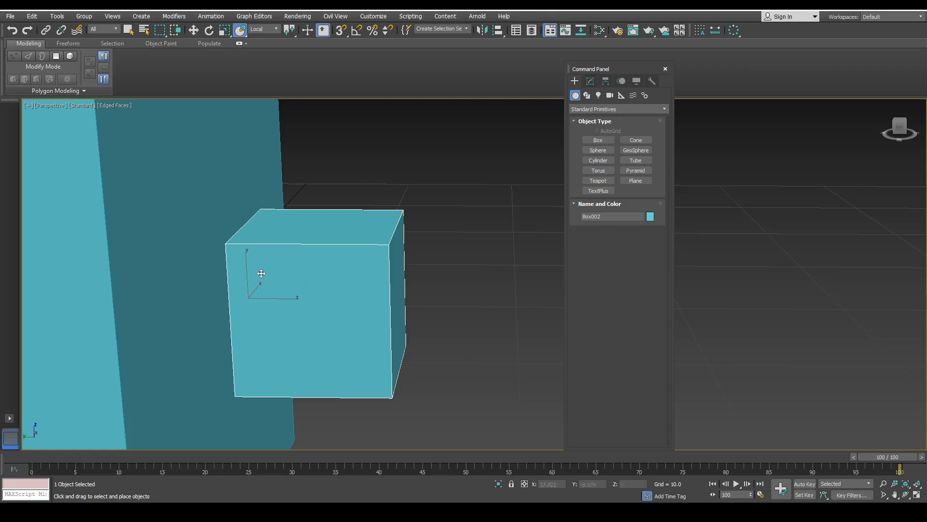
Step: Switch the small cube to the Move tool and inspect its pivot near the large cube's face
key("w")
mouse_move(269, 292)
middle_mouse_down("alt")
mouse_move(276, 307)
mouse_move(262, 297)
middle_mouse_up("alt")
scroll(262, 297, "up", 5)
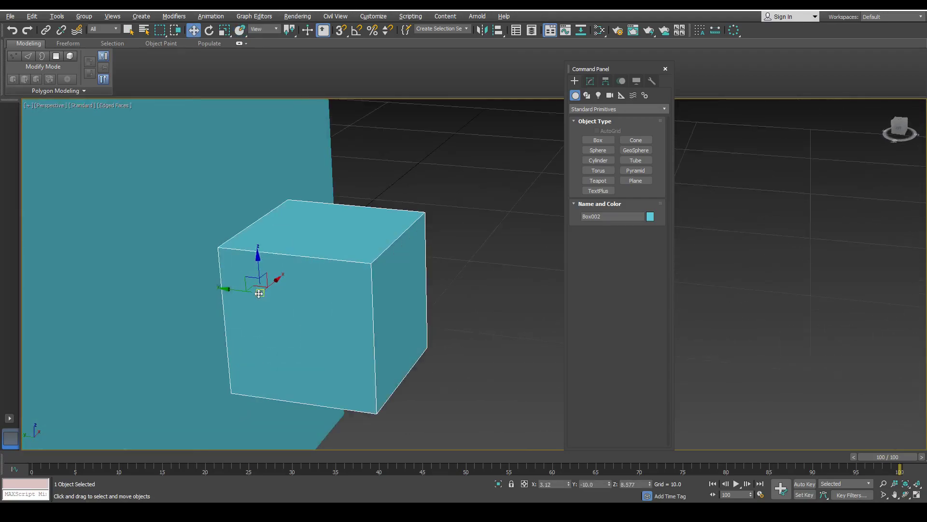
Step: Place the small cube onto the large cube's top face with Select and Place and check how they meet
middle_click_drag(335, 301, 262, 334, "alt")
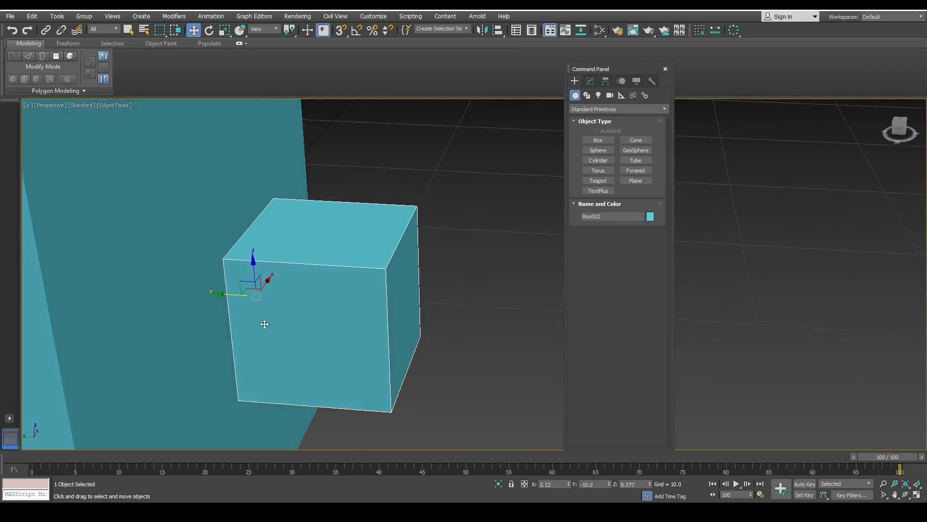
middle_click_drag(279, 299, 291, 322)
scroll(306, 288, "down", 3)
scroll(299, 292, "up", 3)
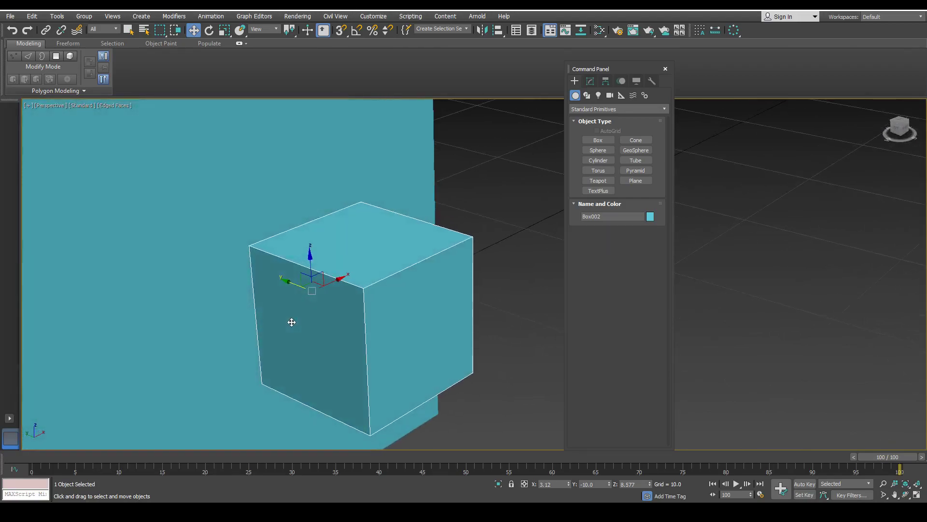
scroll(292, 322, "down", 5)
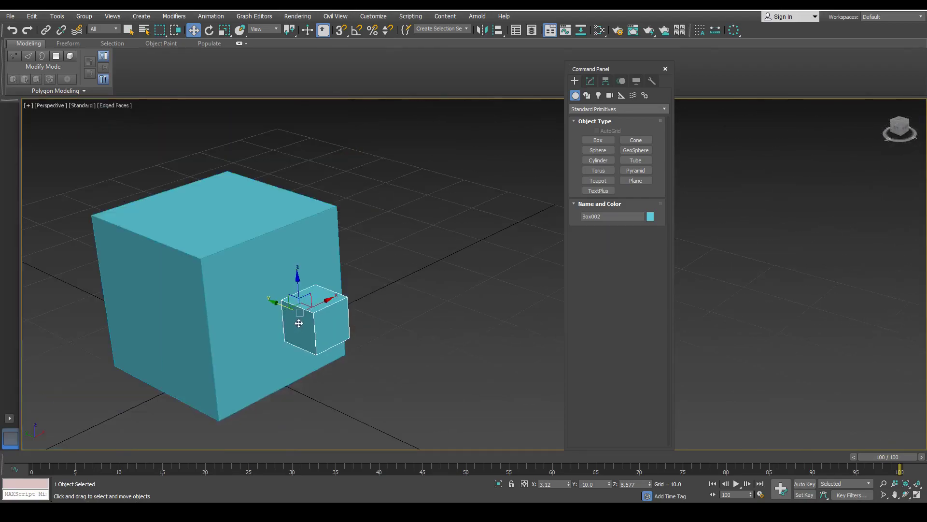
left_click(240, 30)
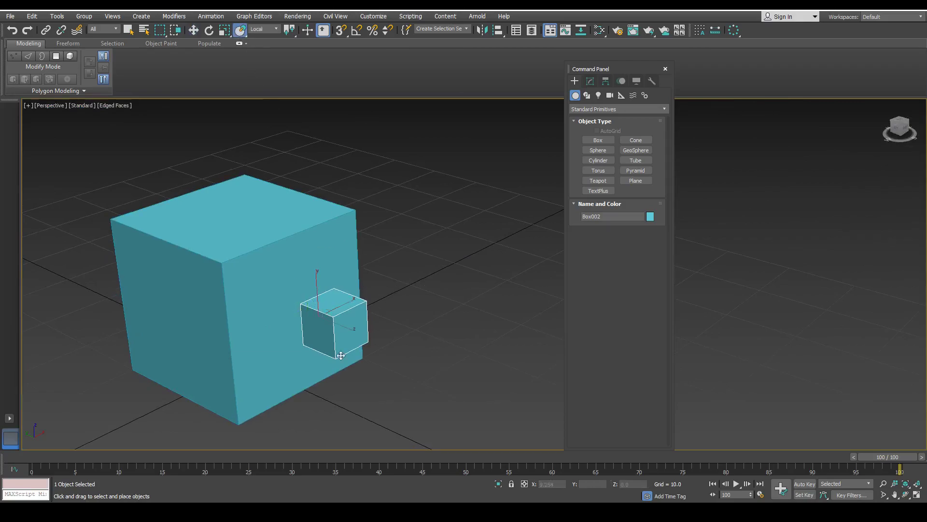
left_click_drag(333, 327, 253, 215)
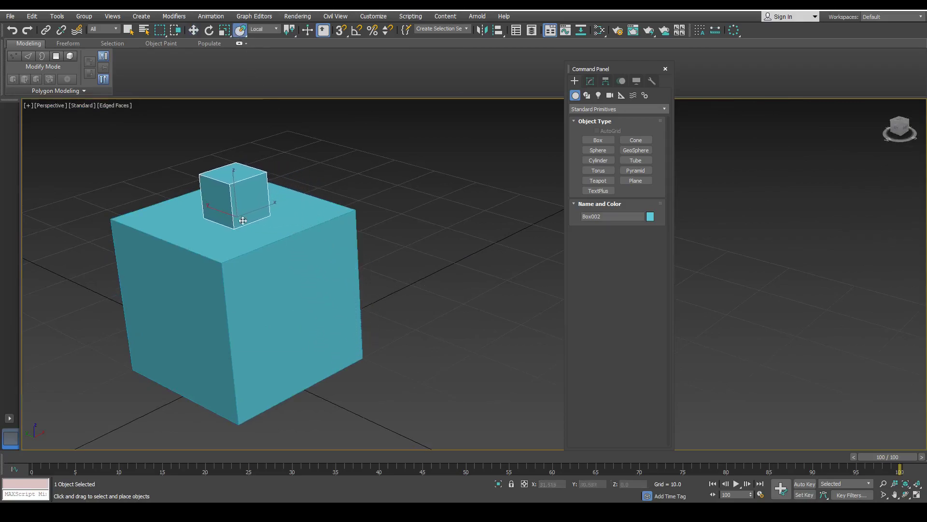
scroll(254, 215, "up", 5)
middle_click_drag(261, 268, 277, 231, "alt")
left_click(299, 236)
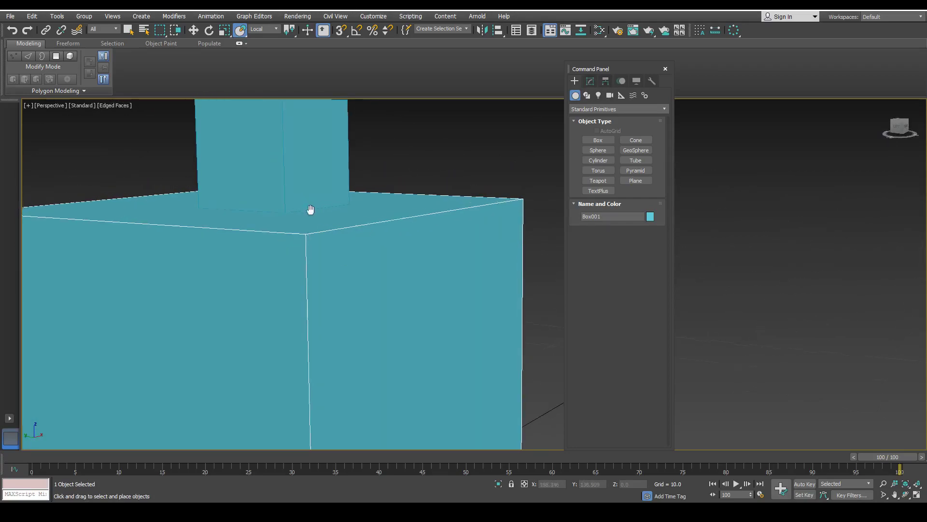
Step: Reselect the small cube, place it back on the large cube's side face and delete it
scroll(311, 207, "down", 5)
left_click(290, 249)
key("w")
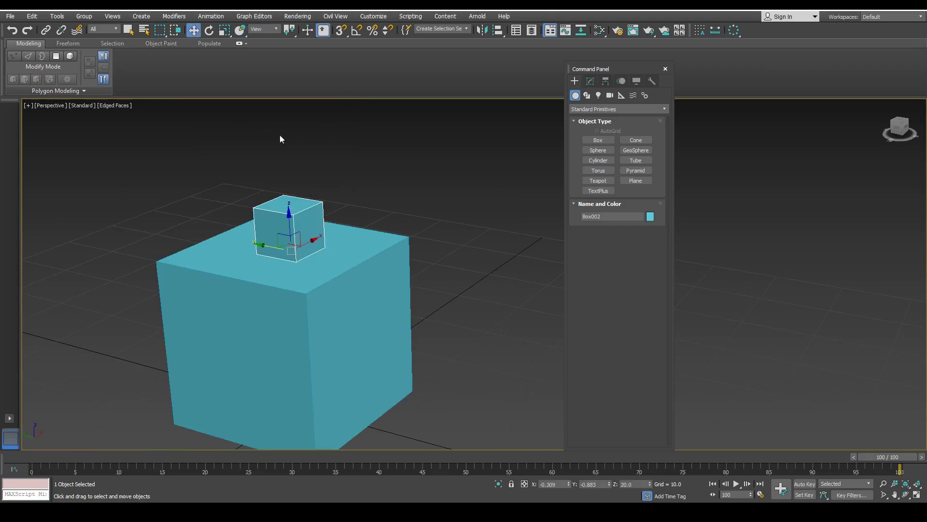
left_click(240, 30)
left_click_drag(285, 232, 363, 347)
key("Delete")
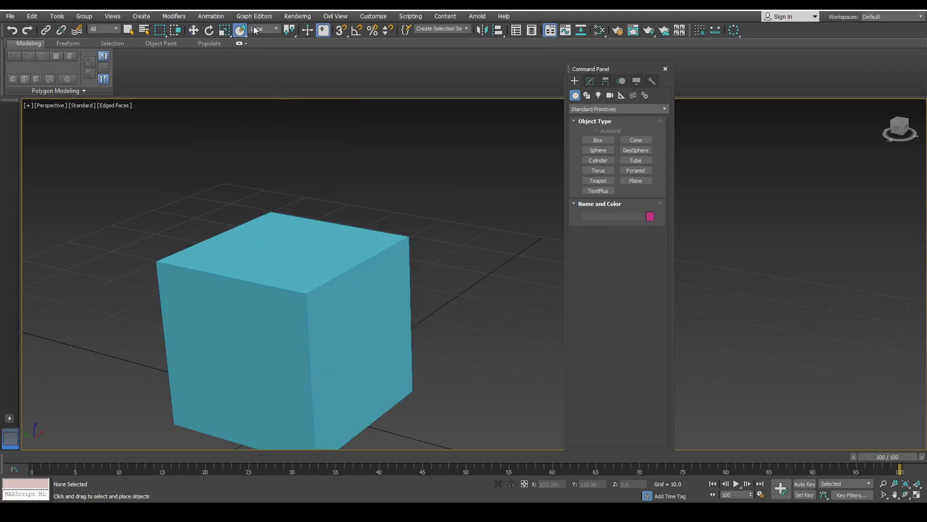
Step: Select the remaining cube with the Scale tool and examine the available reference coordinate systems
left_click(282, 267)
left_click(224, 30)
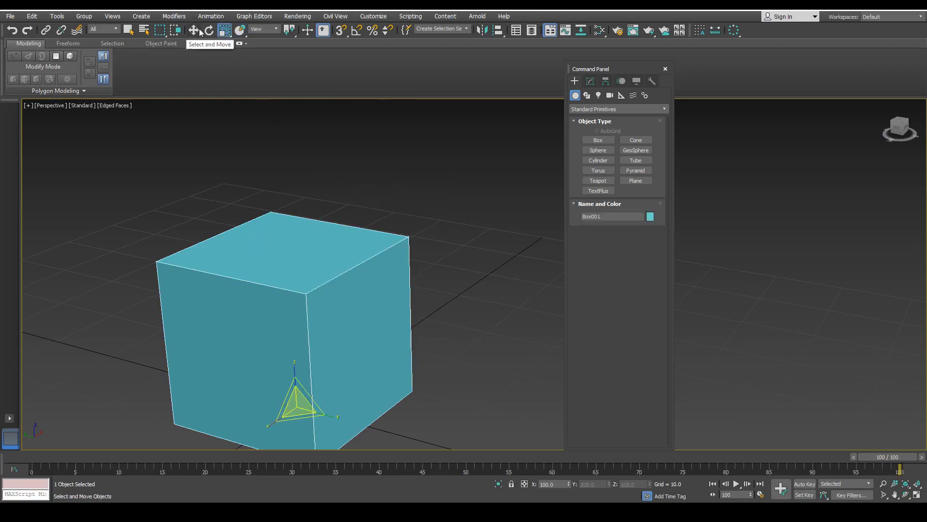
left_click(277, 30)
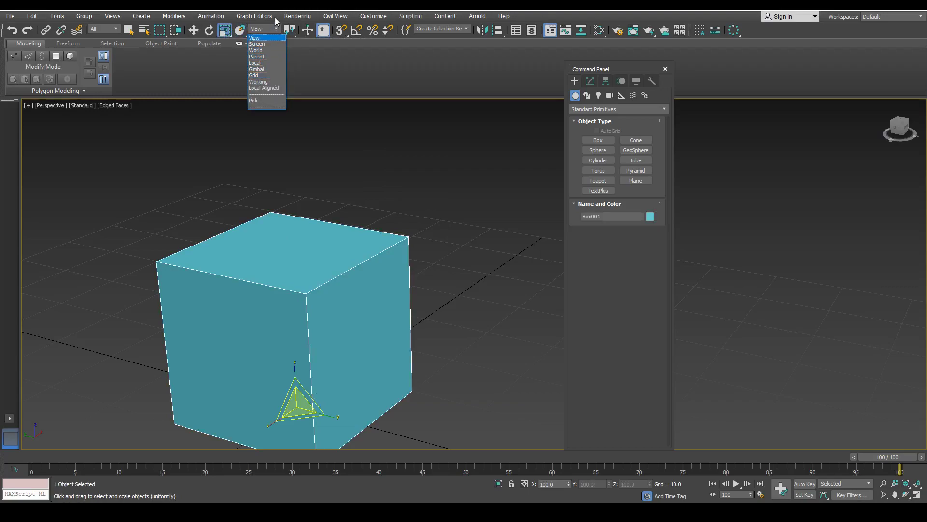
left_click(276, 28)
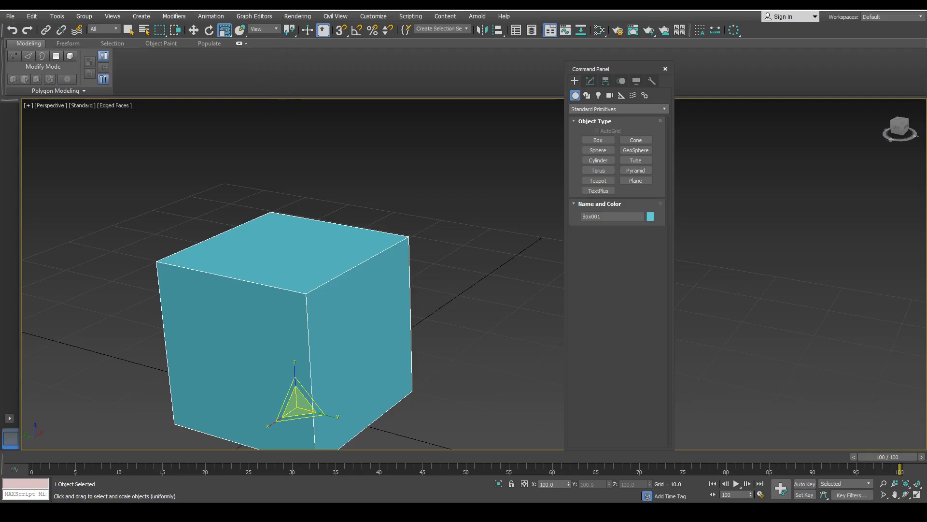
left_click(278, 28)
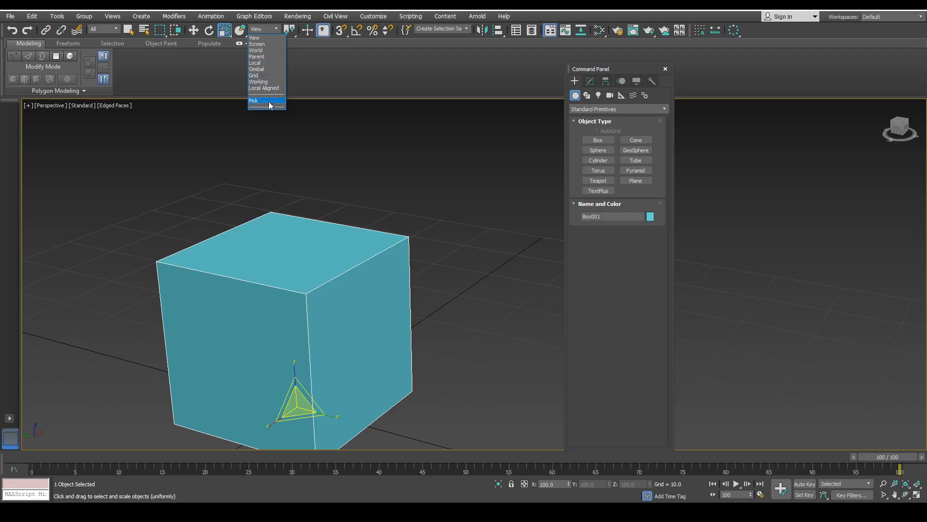
left_click(278, 29)
left_click(273, 29)
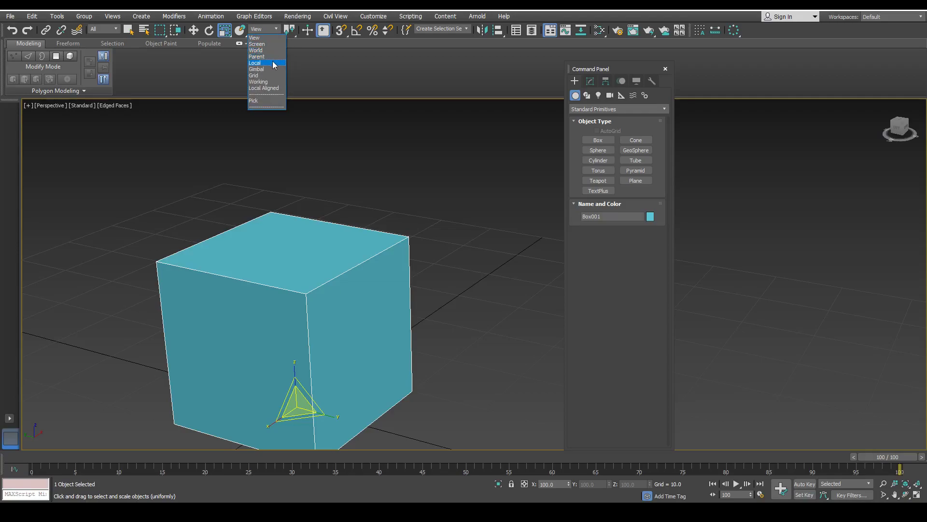
left_click(364, 189)
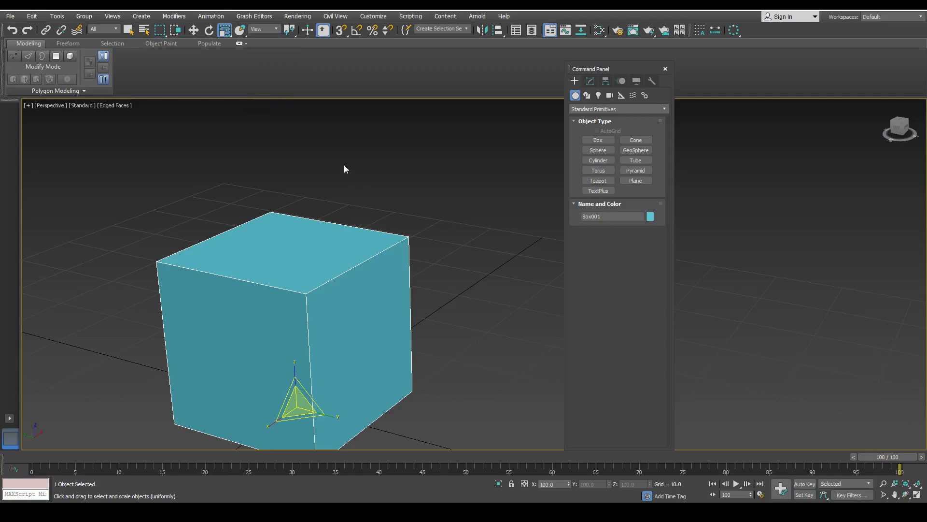
Step: Try free rotation on the cube, undo it, and rotate the cube 45 degrees about X with Angle Snap turned on
scroll(301, 201, "down", 4)
scroll(301, 187, "up", 2)
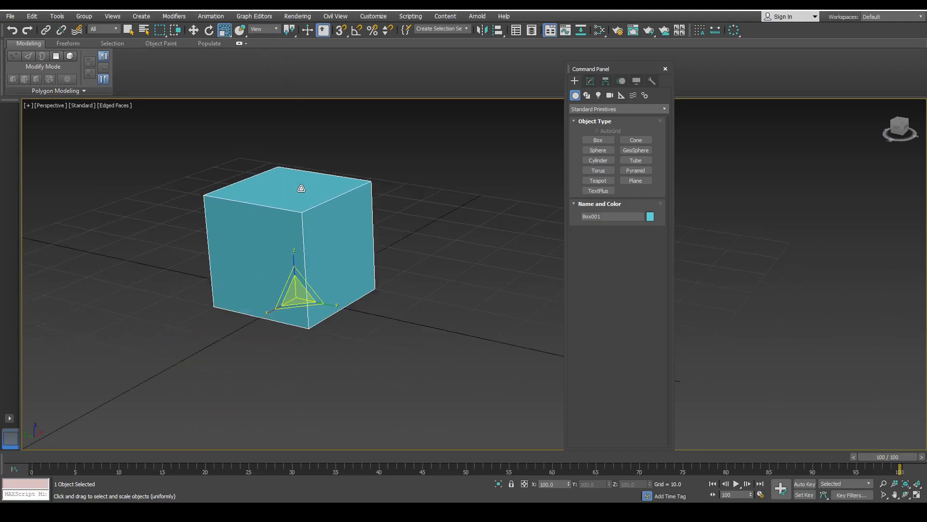
key("e")
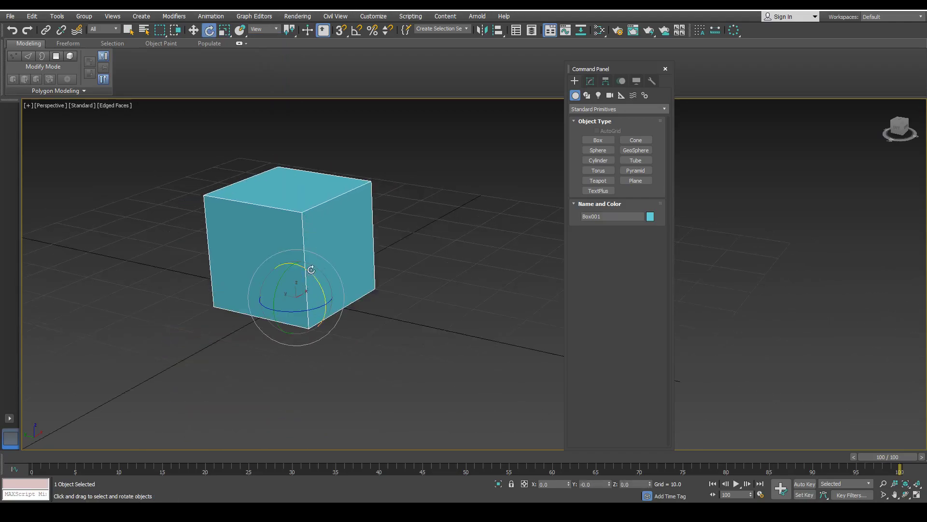
left_click_drag(308, 269, 333, 294)
key("ctrl+z")
left_click_drag(307, 270, 325, 283)
key("ctrl+z")
key("a")
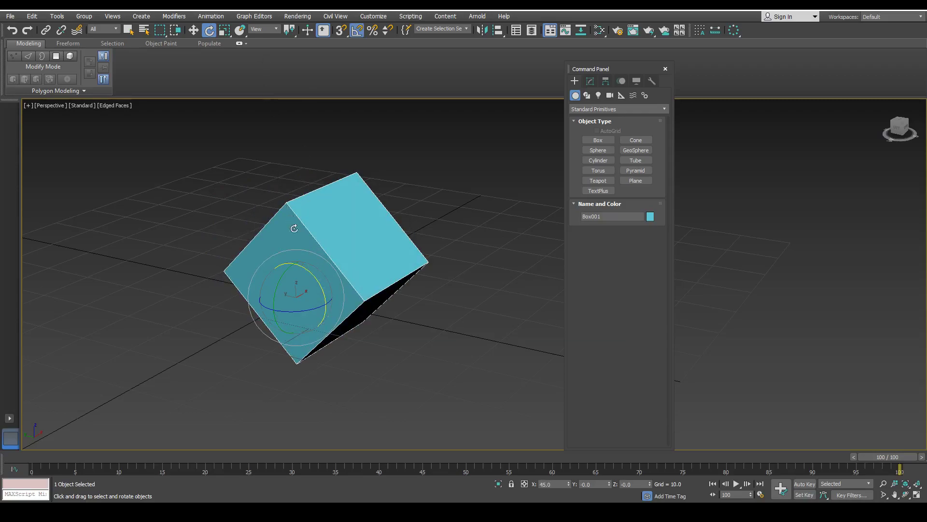
Step: Switch the reference coordinate system to Local for the tilted cube's rotation gizmo
scroll(292, 243, "up", 5)
middle_click_drag(279, 293, 271, 251)
scroll(268, 271, "up", 2)
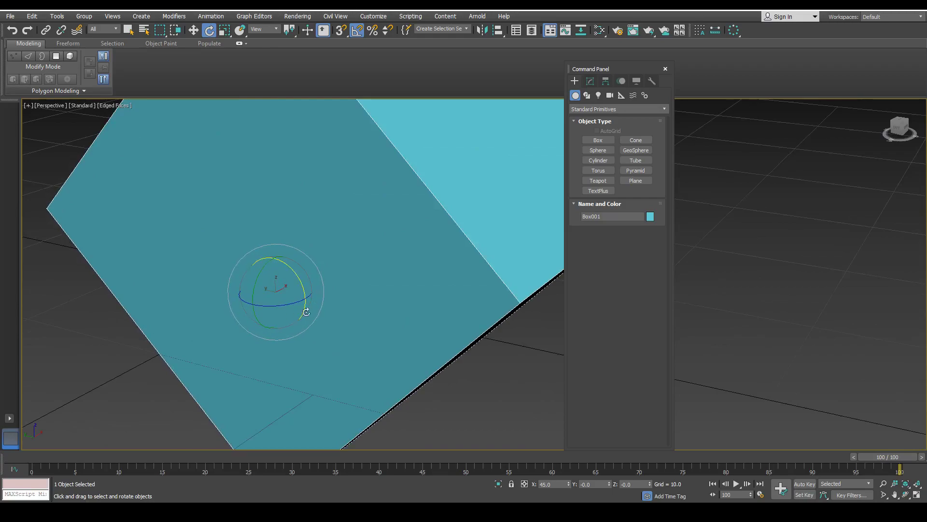
left_click(270, 30)
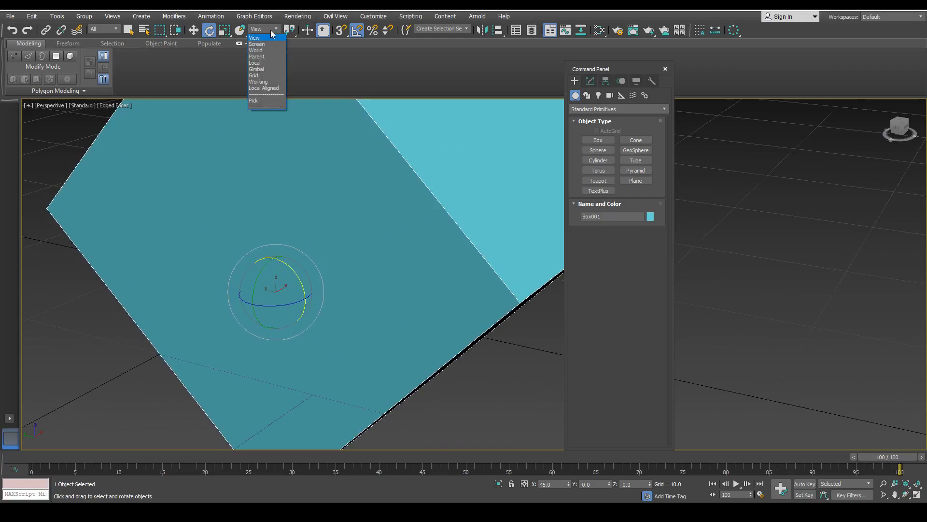
left_click(262, 61)
scroll(282, 200, "down", 3)
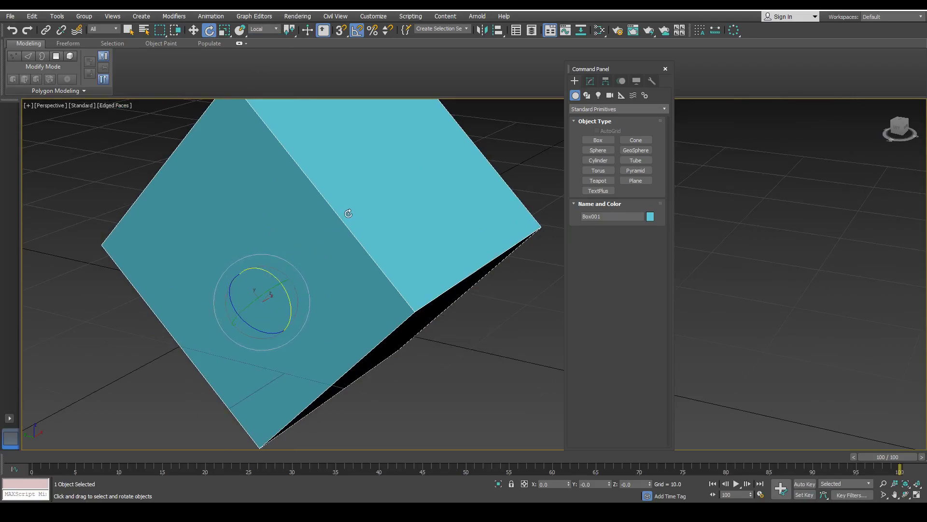
Step: Try rotating the tilted cube about its local Z axis and undo the cube's rotations
middle_click_drag(343, 199, 327, 221)
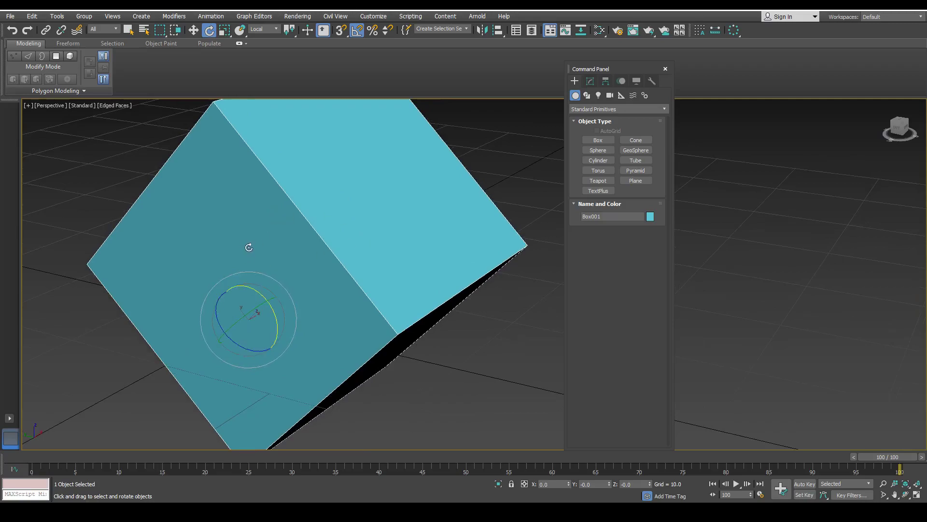
left_click_drag(216, 319, 199, 310)
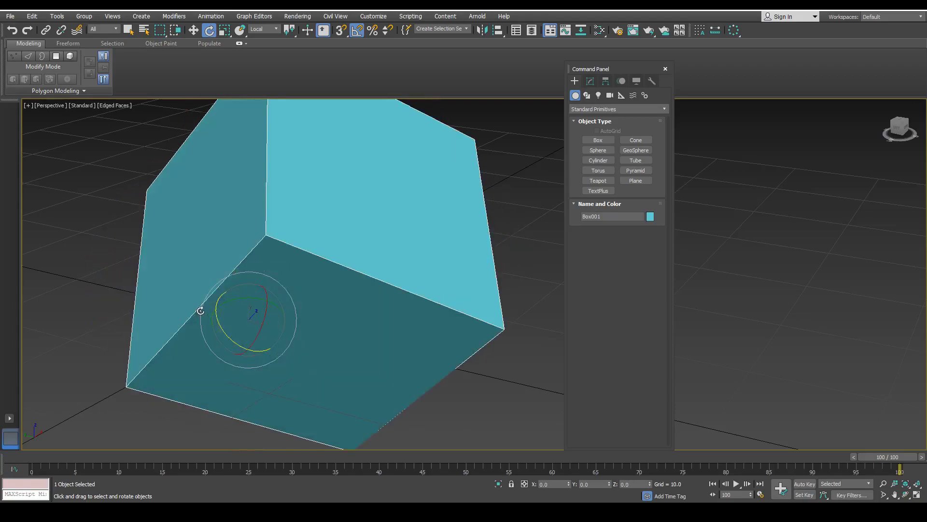
key("ctrl+z")
middle_click_drag(269, 254, 257, 234, "alt")
scroll(306, 273, "down", 4)
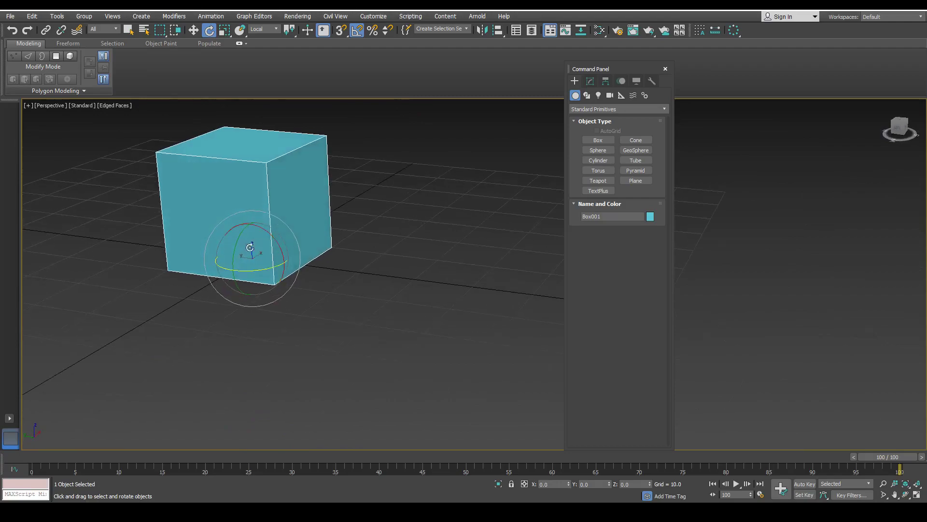
Step: Rotate the cube 56.25 degrees about X, compare its gizmo in the View coordinate system, and undo the rotation
scroll(260, 237, "up", 2)
left_click_drag(278, 247, 293, 265)
left_click(264, 29)
left_click(270, 40)
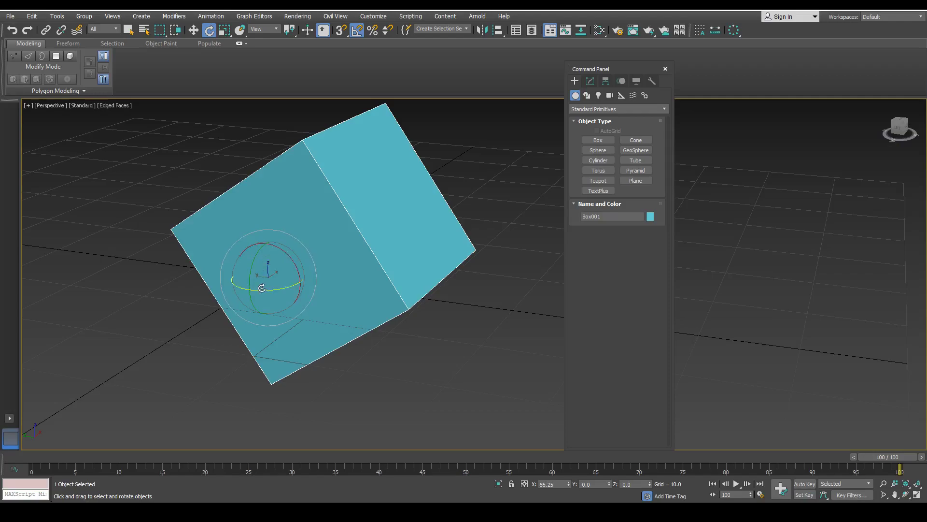
mouse_move(253, 271)
left_mouse_down()
mouse_move(247, 285)
mouse_move(252, 271)
left_mouse_up()
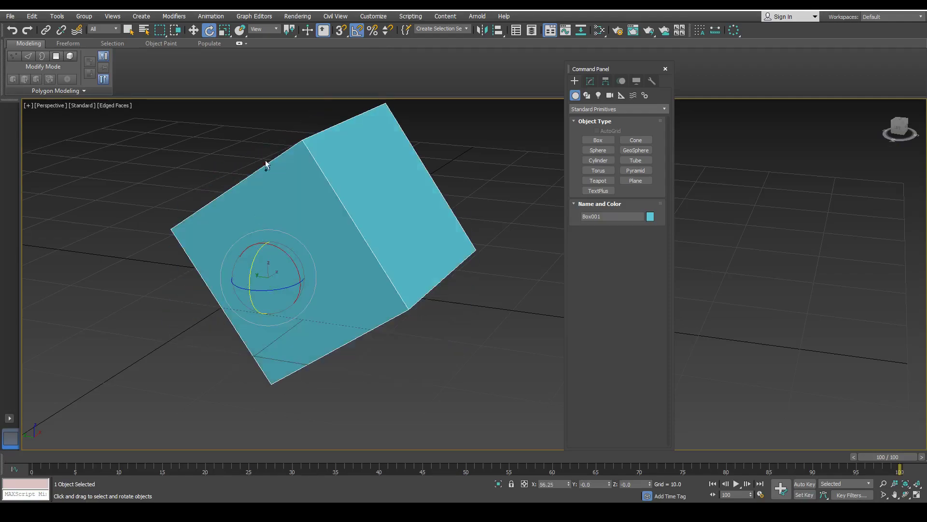
key("ctrl+z")
Step: Try the Screen reference coordinate system while orbiting around the cube, and return to View
left_click(267, 29)
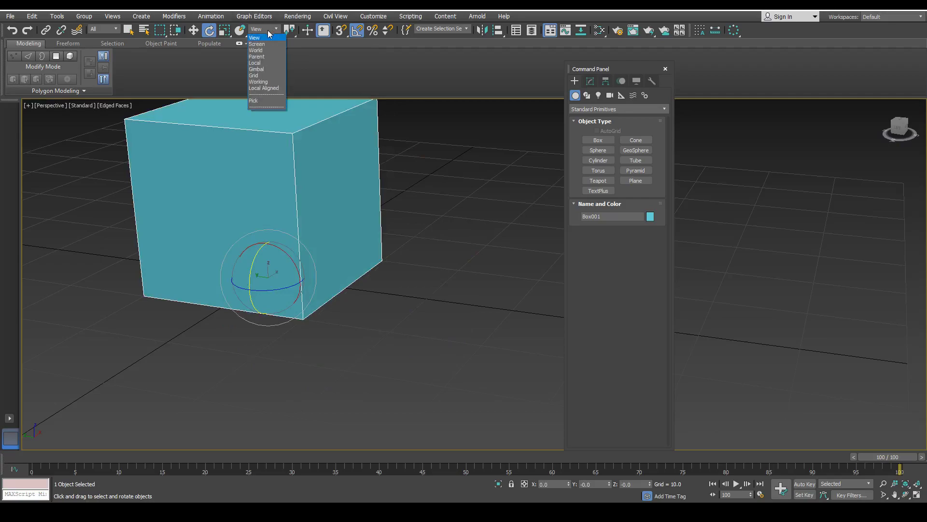
left_click(277, 44)
middle_click_drag(295, 198, 268, 249, "alt")
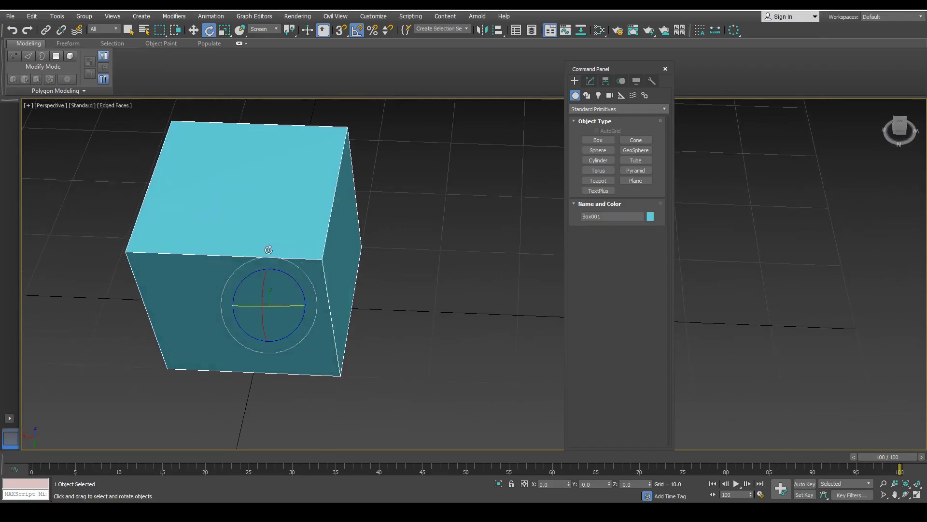
left_click(263, 29)
left_click(270, 36)
middle_click_drag(279, 110, 241, 122, "alt")
Step: Try the Local and World reference coordinate systems on the cube and set it back to View
left_click(263, 29)
left_click(270, 61)
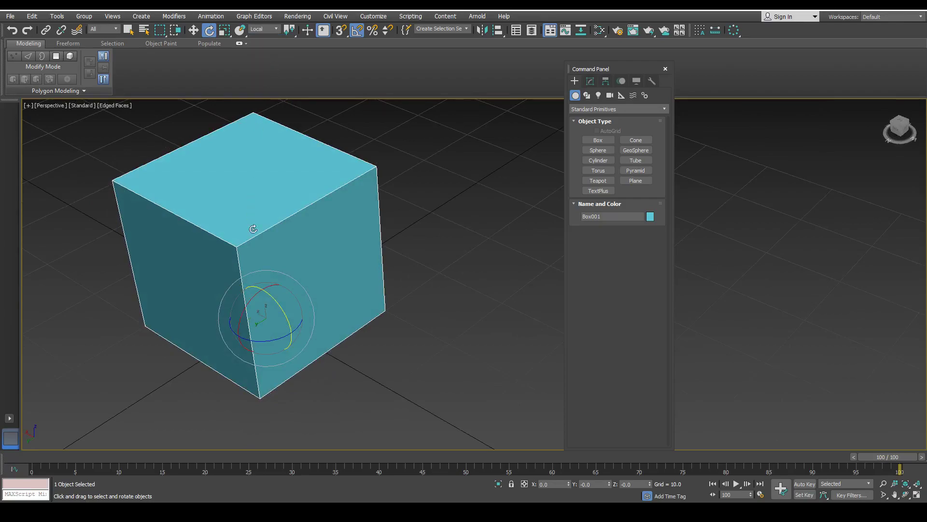
left_click(259, 30)
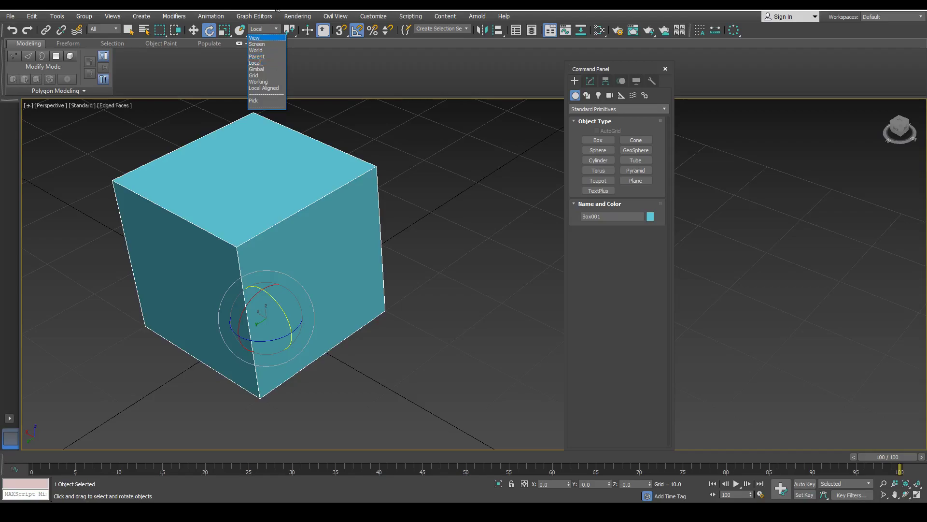
left_click(269, 50)
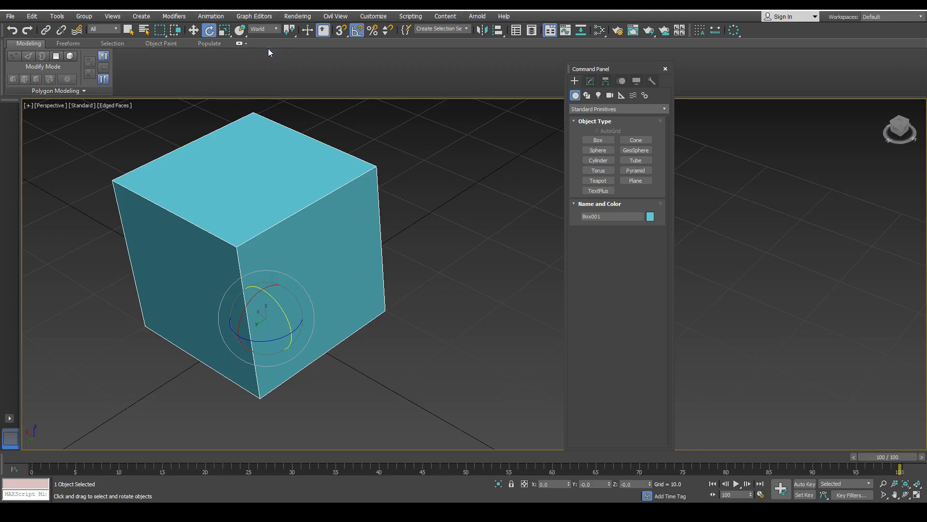
left_click(271, 28)
left_click(270, 40)
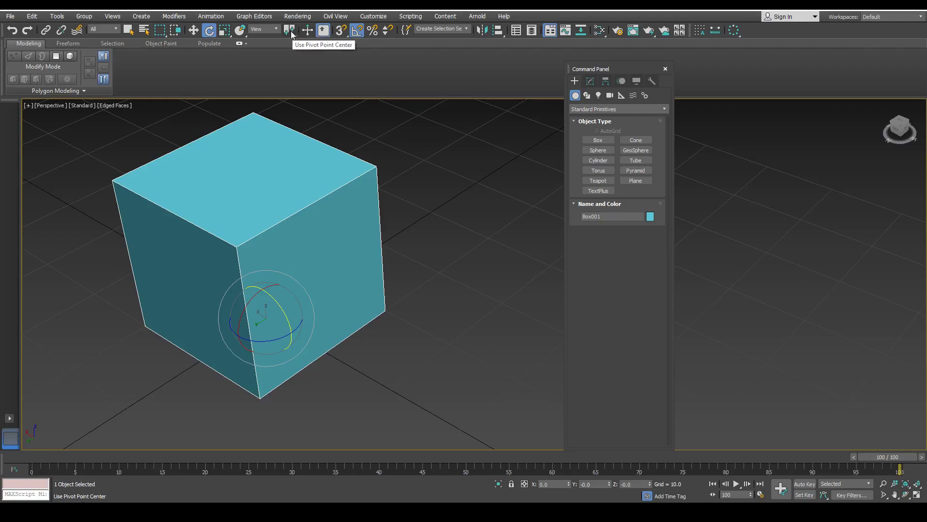
Step: Try Select and Manipulate on the cube, and toggle the Keyboard Shortcut Override off and back on
left_click(356, 128)
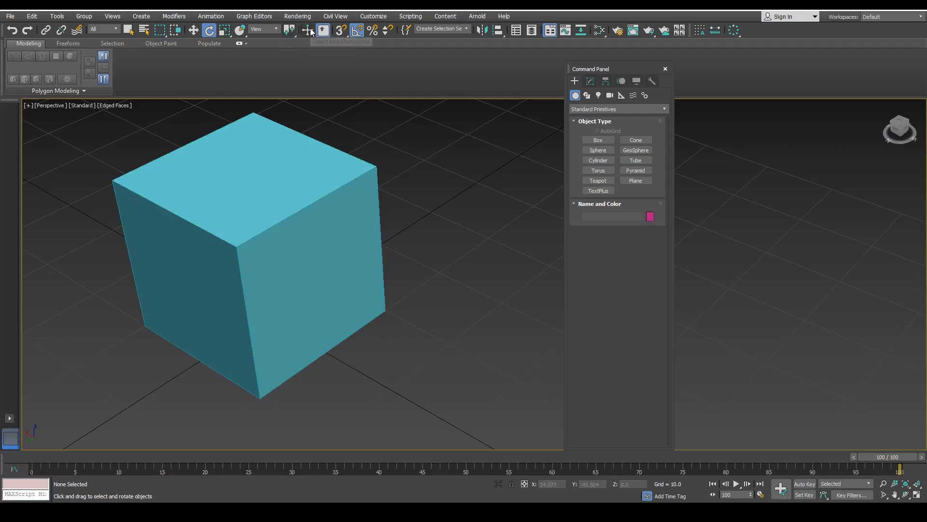
left_click(300, 186)
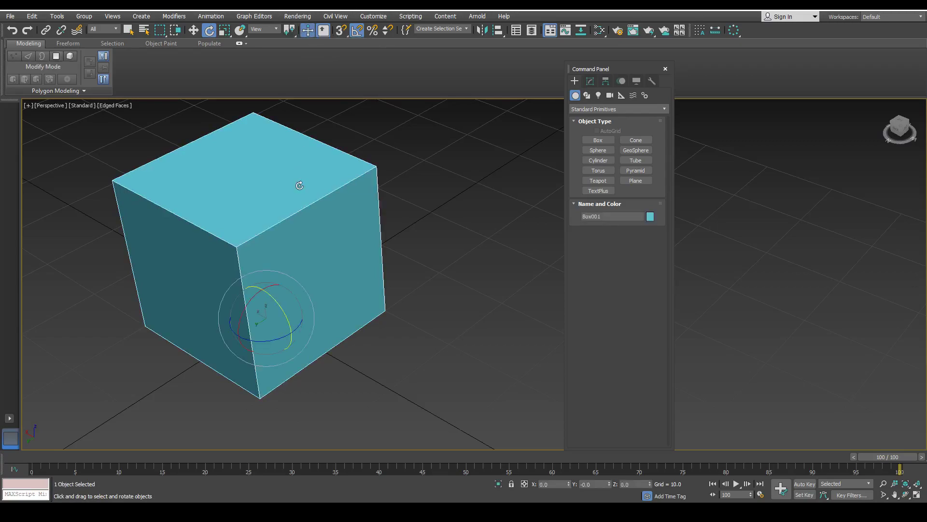
left_click(323, 32)
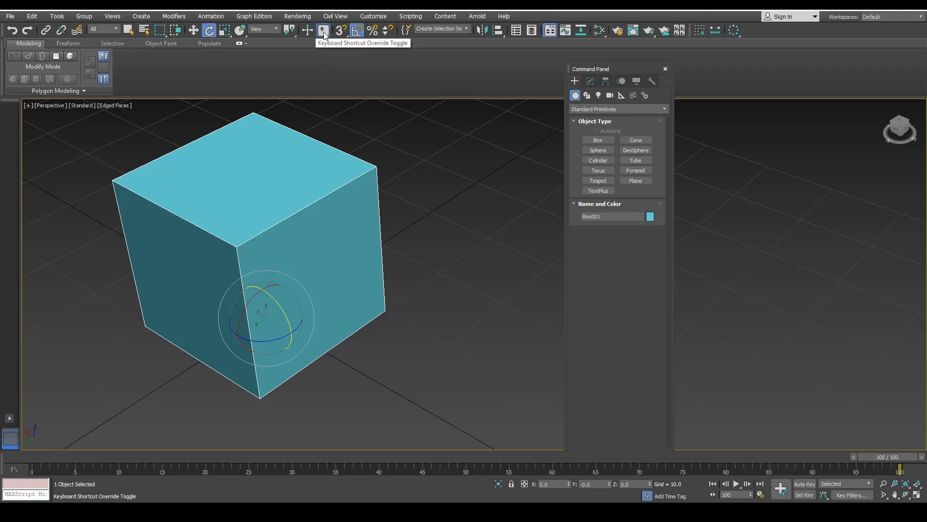
left_click(324, 31)
left_click(324, 31)
left_click(323, 30)
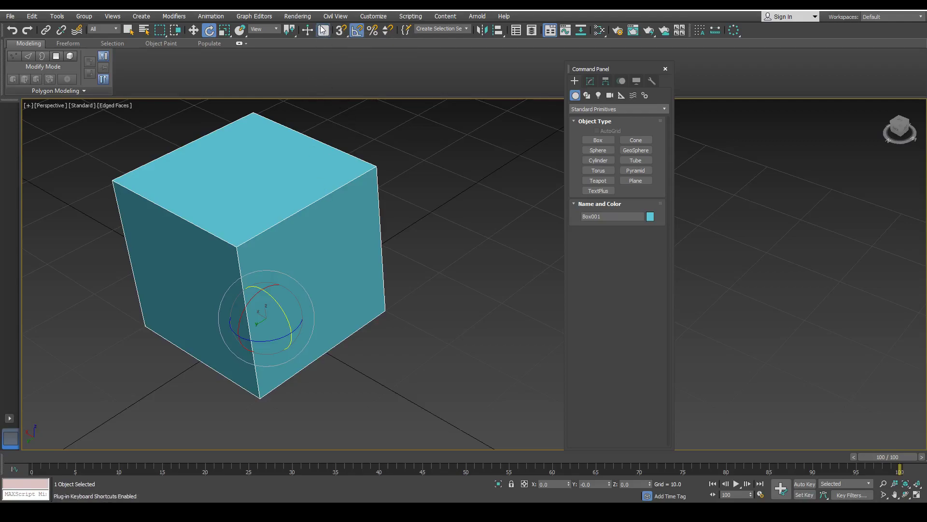
Step: Open the Grid and Snap Settings and review the angle and percent snap increments
middle_click_drag(347, 140, 309, 159, "alt")
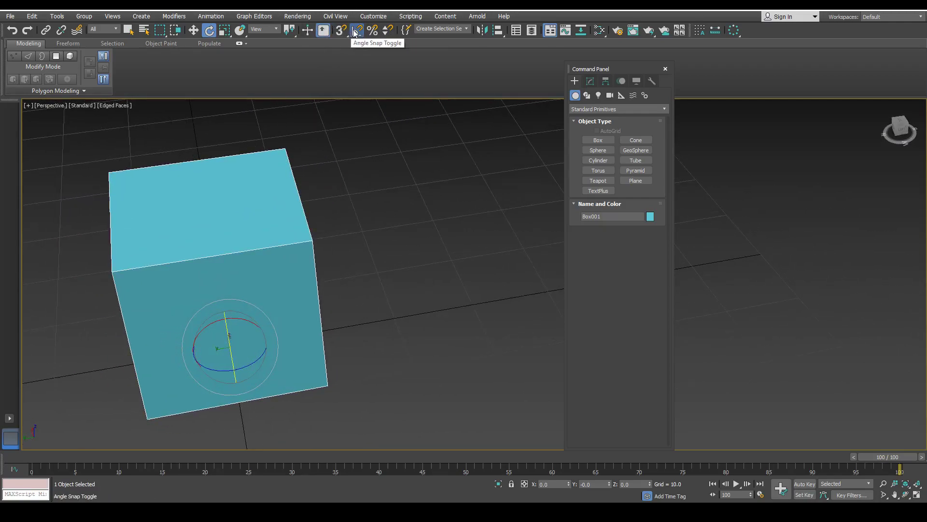
right_click(387, 33)
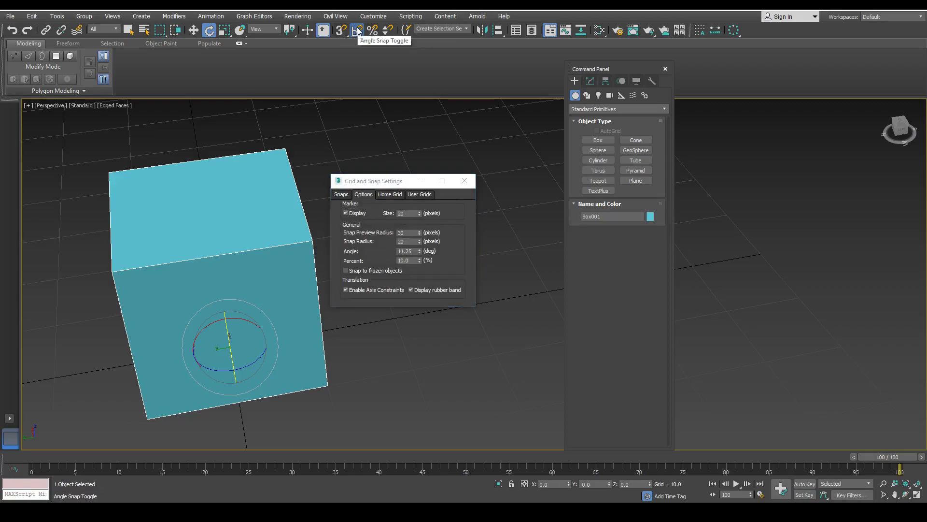
left_click(404, 202)
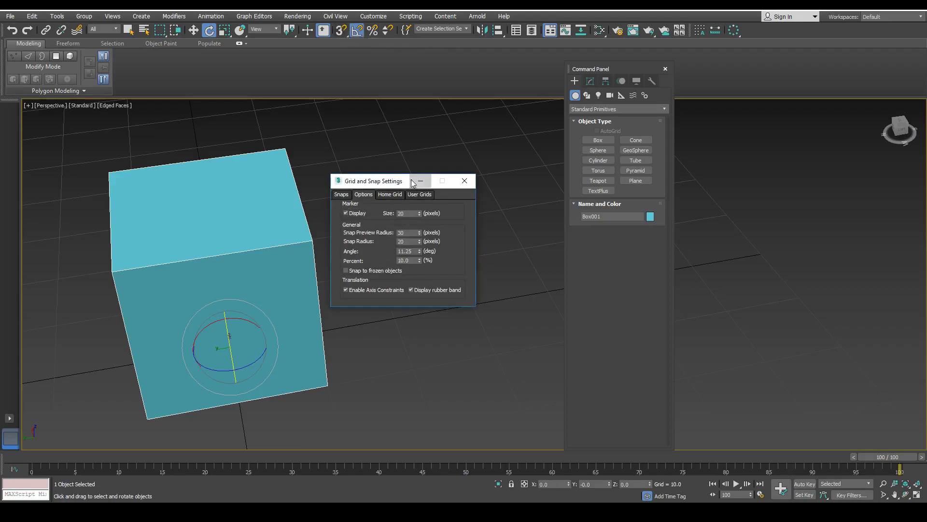
left_click(409, 260)
double_click(407, 251)
Step: Set snapping to Grid Points instead of Vertex, close the snap settings, and turn on 3D snapping
left_click(341, 195)
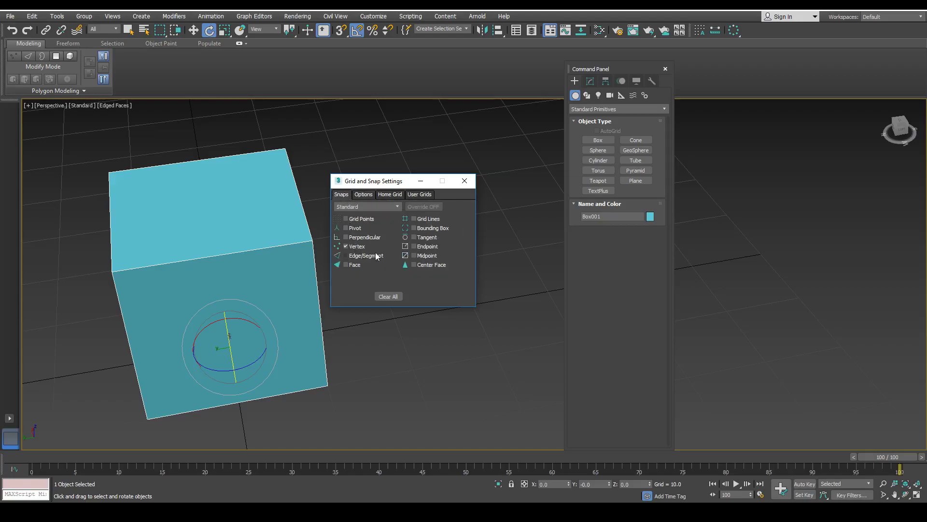
left_click(346, 220)
left_click(346, 246)
left_click(459, 184)
key("s")
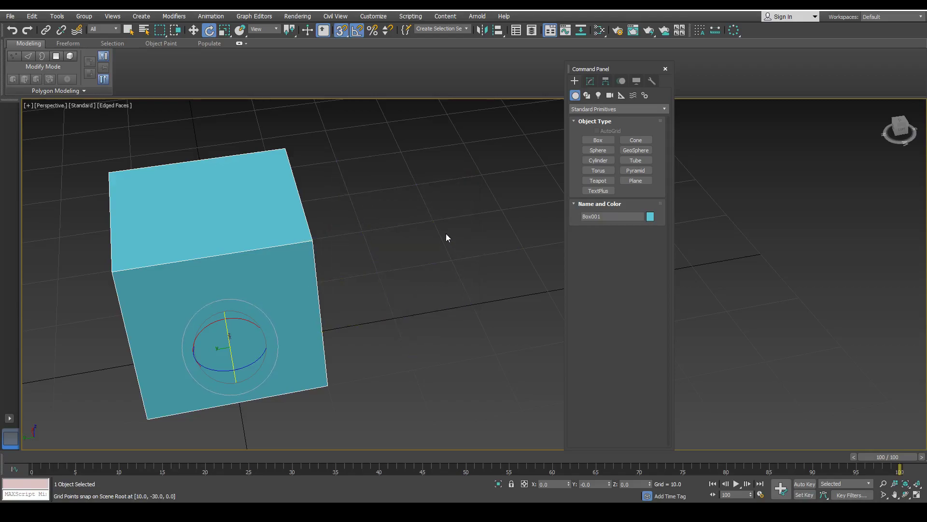
Step: Move the box along the snapping grid to Y -30 and show it in the Top view
key("w")
left_click_drag(230, 329, 388, 279)
scroll(386, 277, "down", 4)
key("t")
scroll(323, 271, "up", 2)
scroll(331, 271, "down", 4)
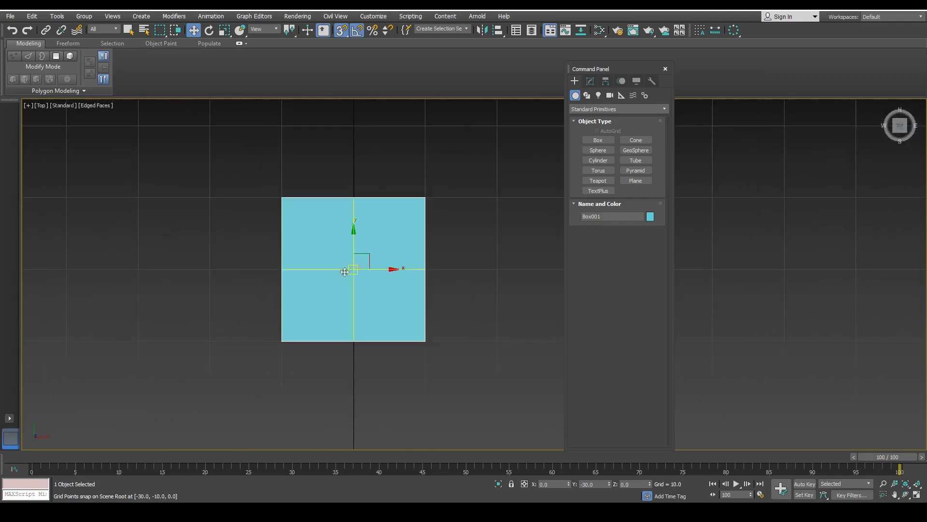
Step: Display the box in wireframe and snap it from grid point to grid point, ending at the origin (0, 0, 0)
key("F3")
left_click_drag(394, 271, 212, 243)
middle_click_drag(213, 242, 240, 263)
left_click_drag(238, 289, 232, 243)
scroll(386, 256, "down", 3)
scroll(380, 259, "up", 3)
scroll(233, 239, "down", 2)
middle_click_drag(233, 239, 295, 264)
mouse_move(334, 249)
left_mouse_down()
mouse_move(211, 265)
mouse_move(233, 341)
mouse_move(218, 358)
mouse_move(322, 238)
left_mouse_up()
Step: Restore the shaded display and return to a Perspective view framing the whole box
scroll(231, 310, "down", 3)
mouse_move(321, 238)
middle_mouse_down("alt")
mouse_move(348, 234)
mouse_move(320, 284)
mouse_move(304, 251)
mouse_move(339, 241)
middle_mouse_up("alt")
key("F3")
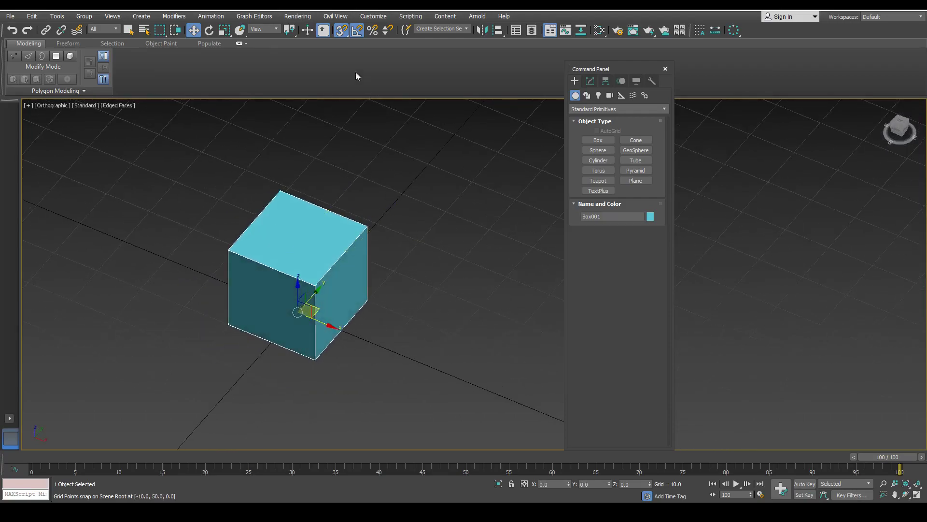
middle_click_drag(332, 207, 292, 202, "alt")
key("p")
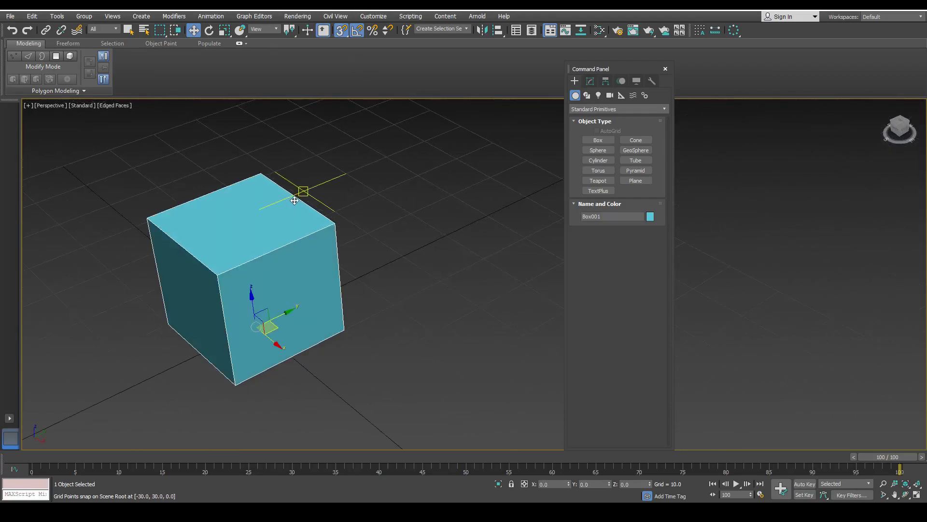
scroll(352, 216, "up", 5)
scroll(365, 222, "down", 6)
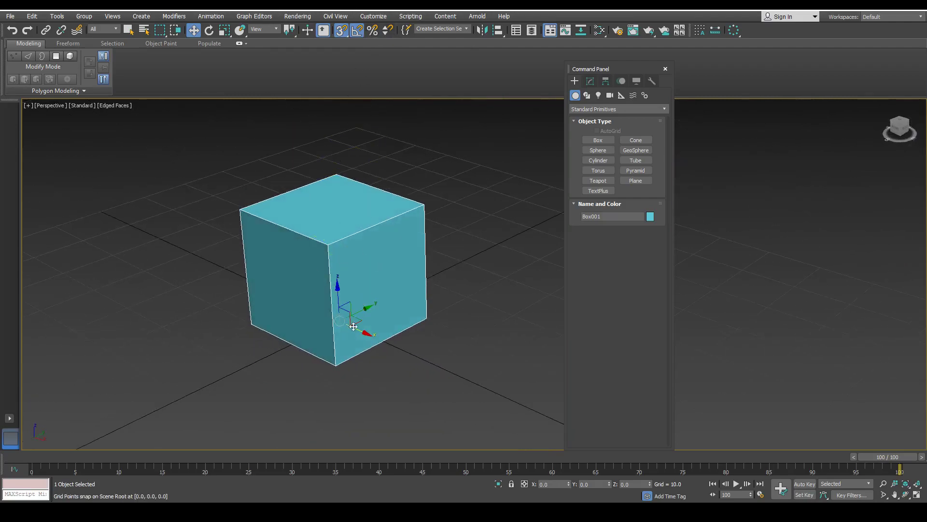
Step: Turn off 3D snapping and review the percent snap increment in Grid and Snap Settings, leaving percent snap off
key("s")
left_click(373, 31)
right_click(373, 30)
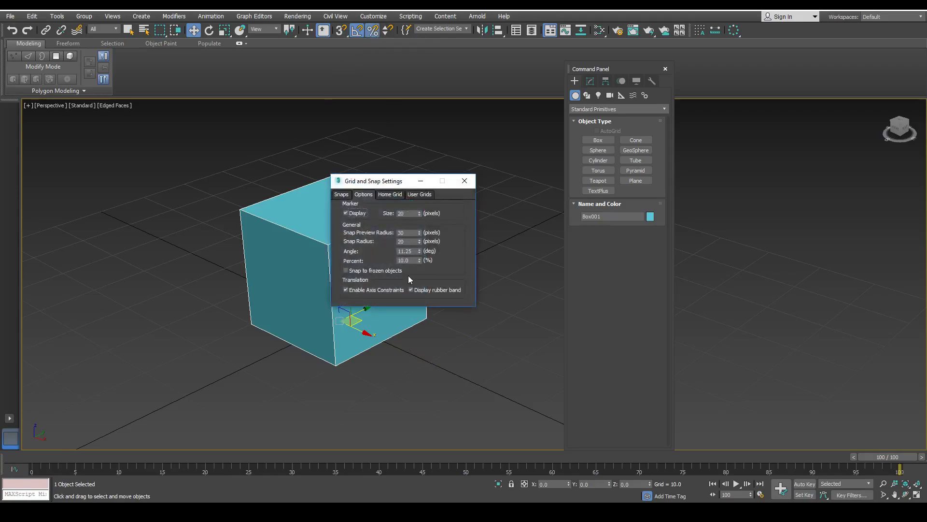
left_click(372, 30)
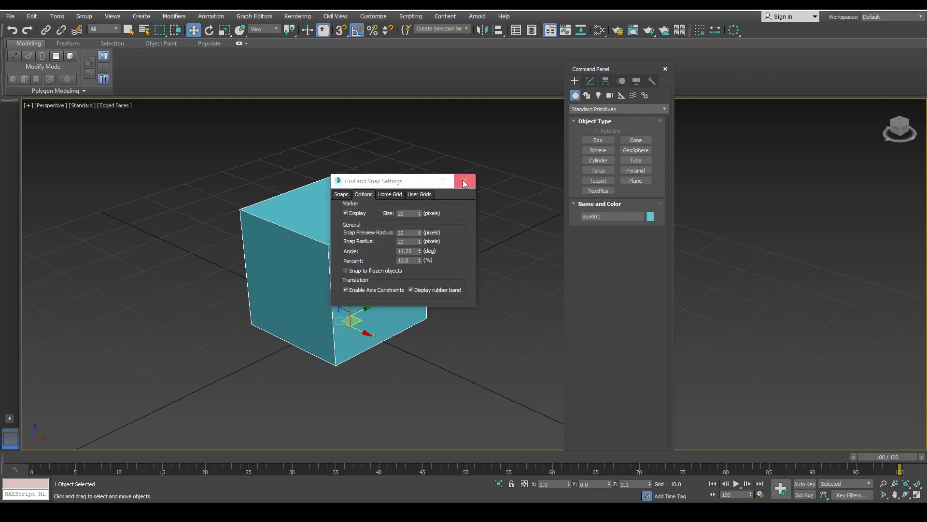
left_click(466, 185)
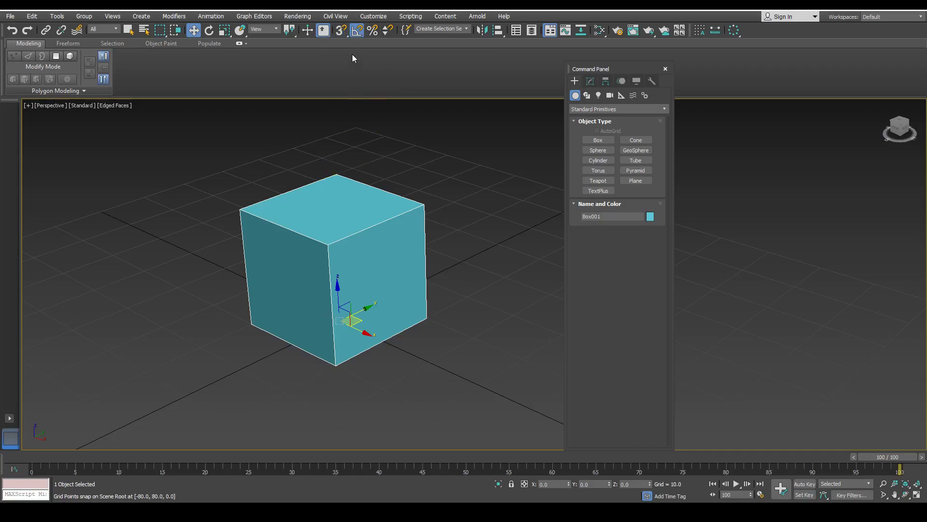
Step: Review the available snap types and the angle snap settings in Grid and Snap Settings
right_click(341, 30)
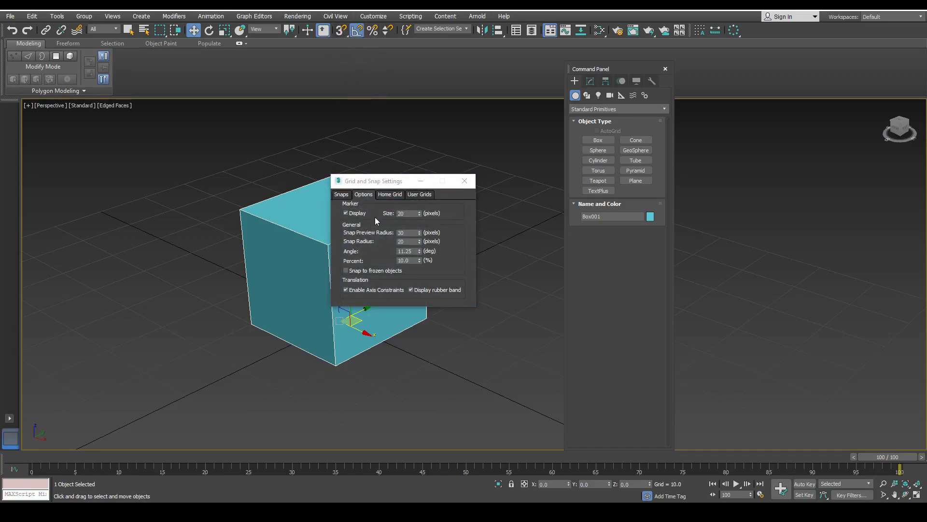
left_click(340, 195)
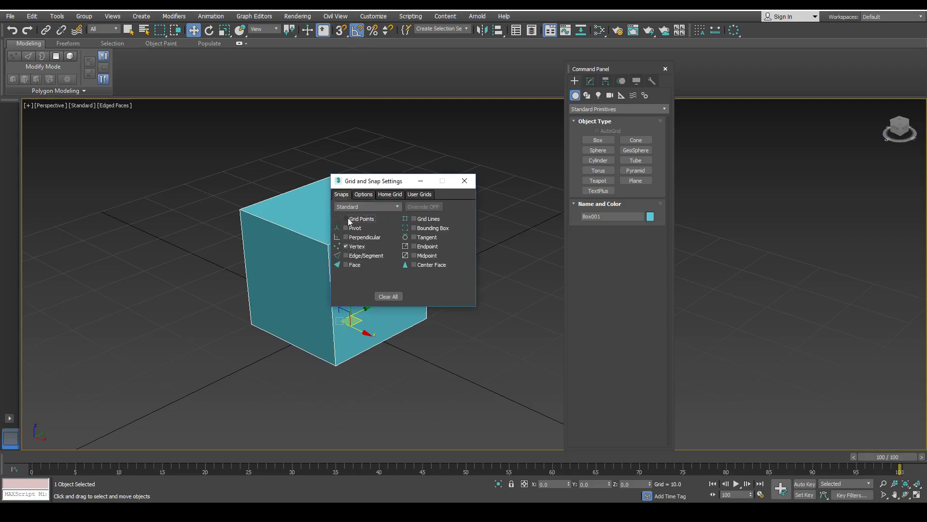
left_click(464, 181)
right_click(356, 31)
left_click(356, 31)
left_click(462, 182)
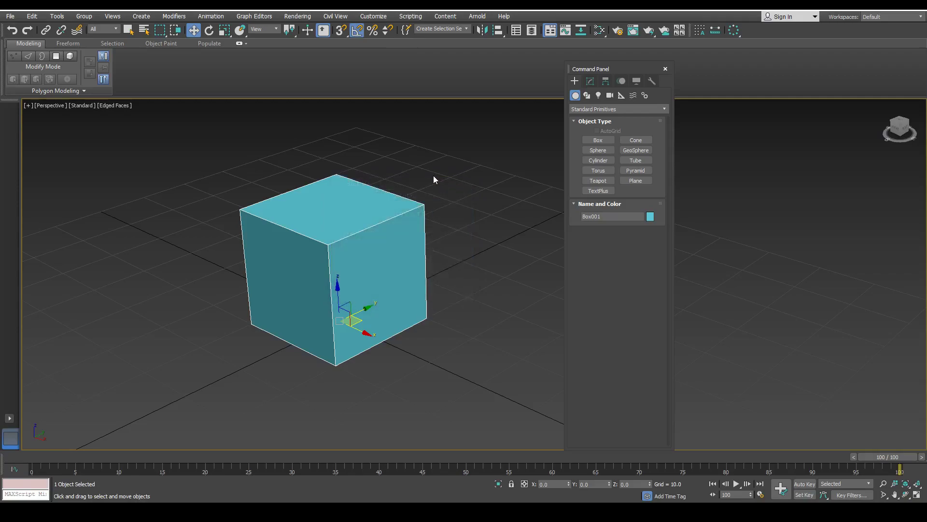
Step: Try mirroring the box as a copy across the Z axis and cancel the operation
left_click(465, 29)
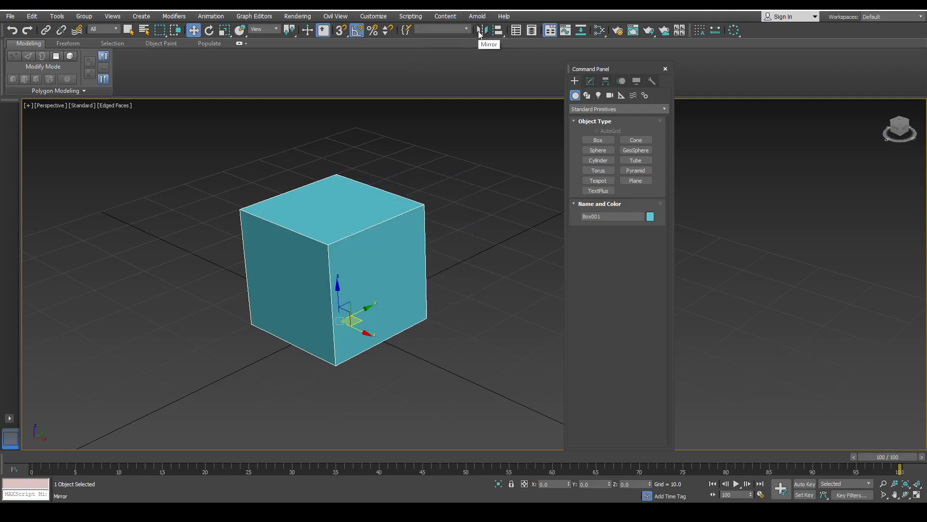
left_click(479, 32)
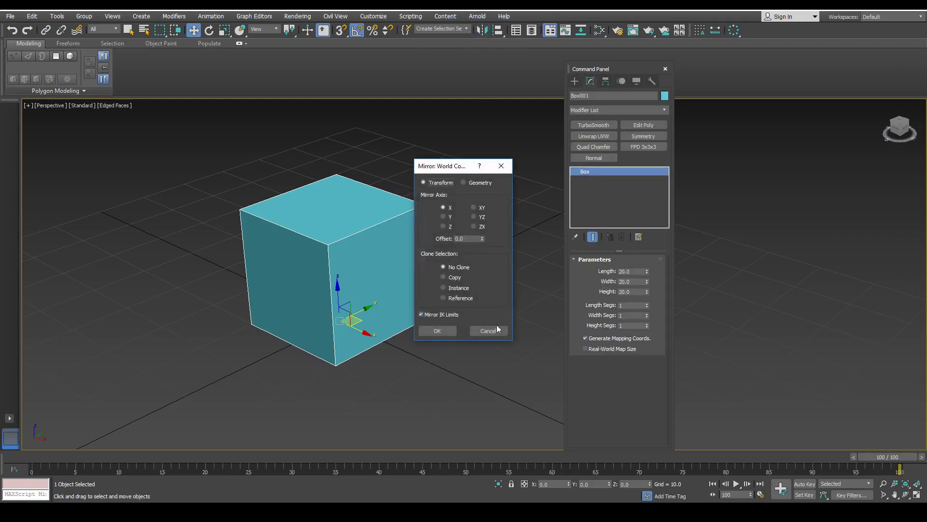
left_click(443, 277)
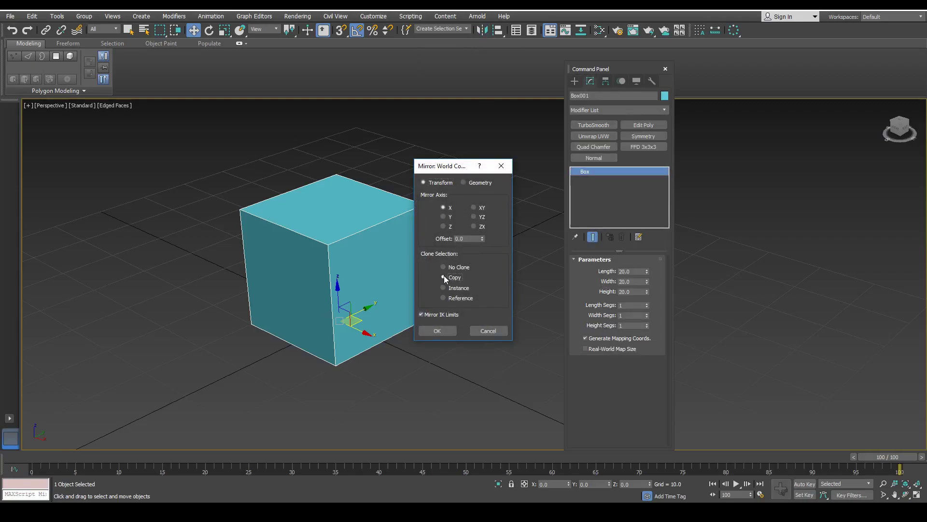
left_click(443, 227)
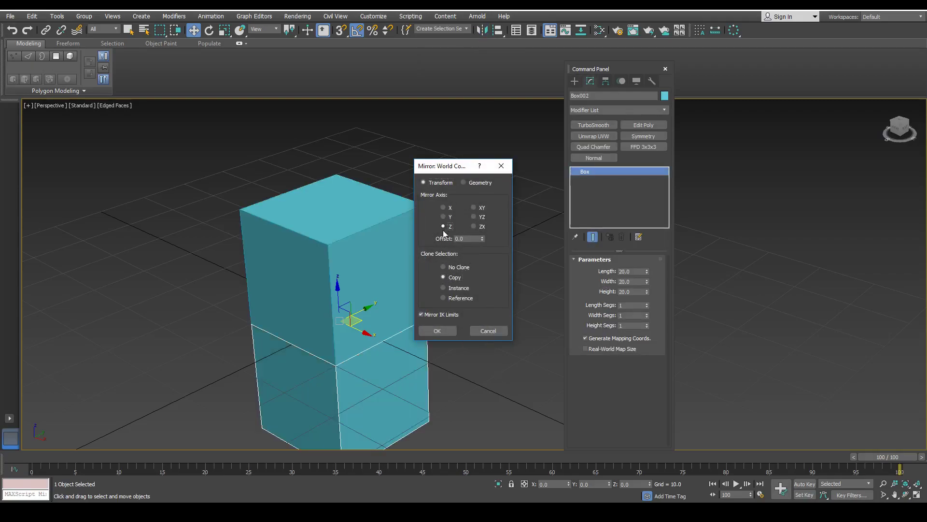
left_click(488, 331)
middle_click_drag(331, 231, 463, 186, "alt")
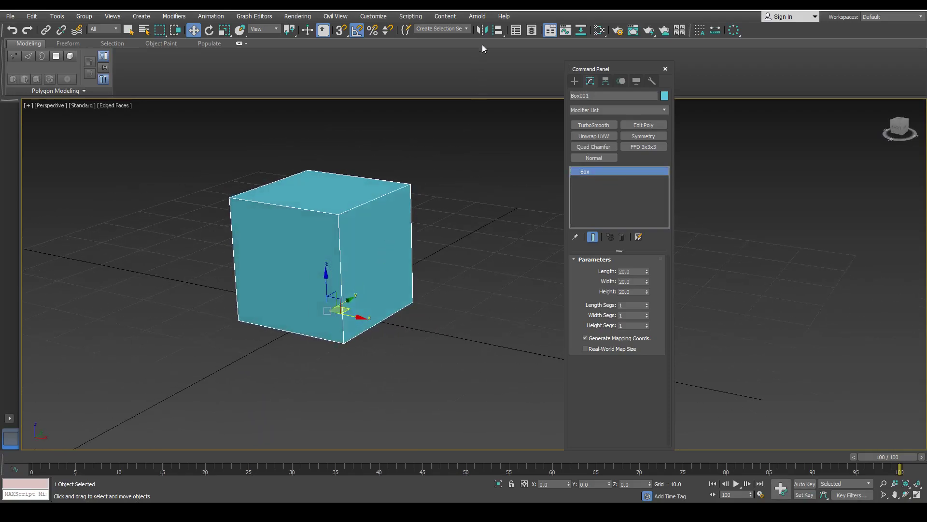
Step: Preview a Z-axis mirror of the box with No Clone and with Copy, discarding both
left_click(480, 30)
left_click_drag(451, 169, 476, 187)
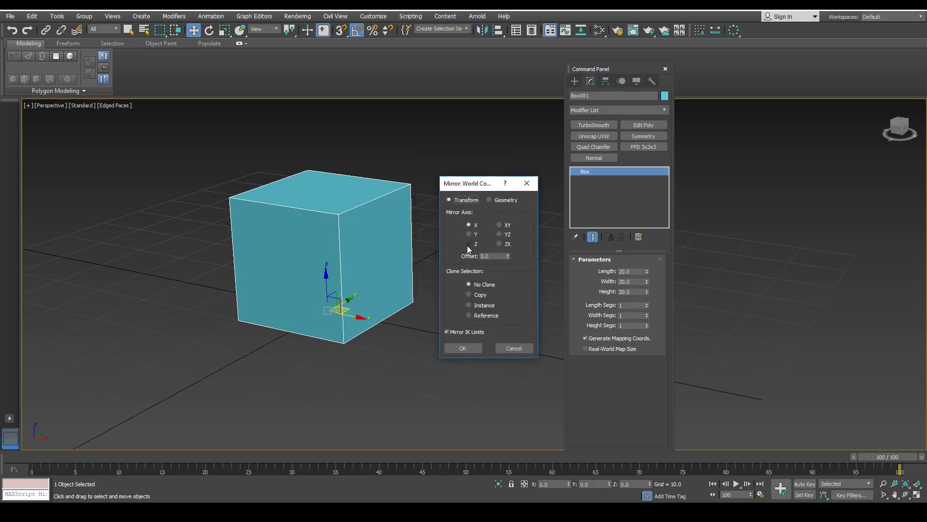
left_click(469, 244)
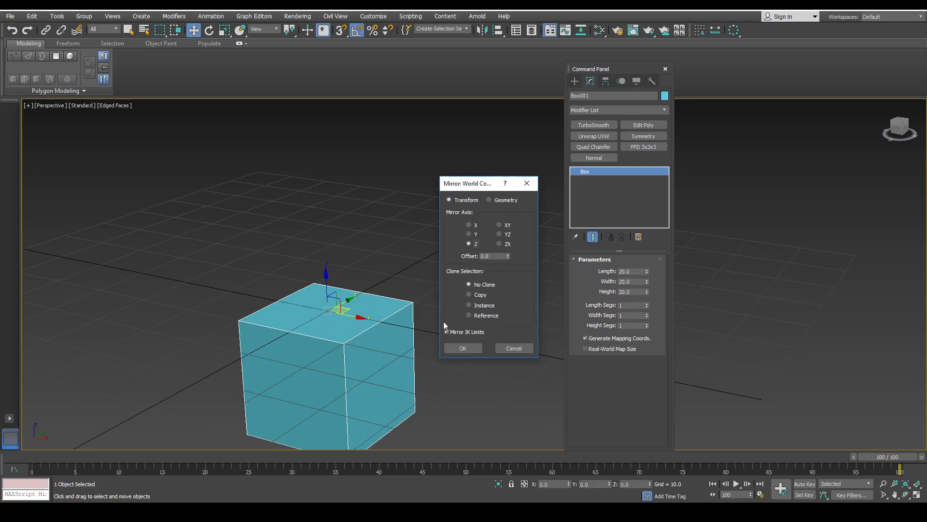
left_click(469, 295)
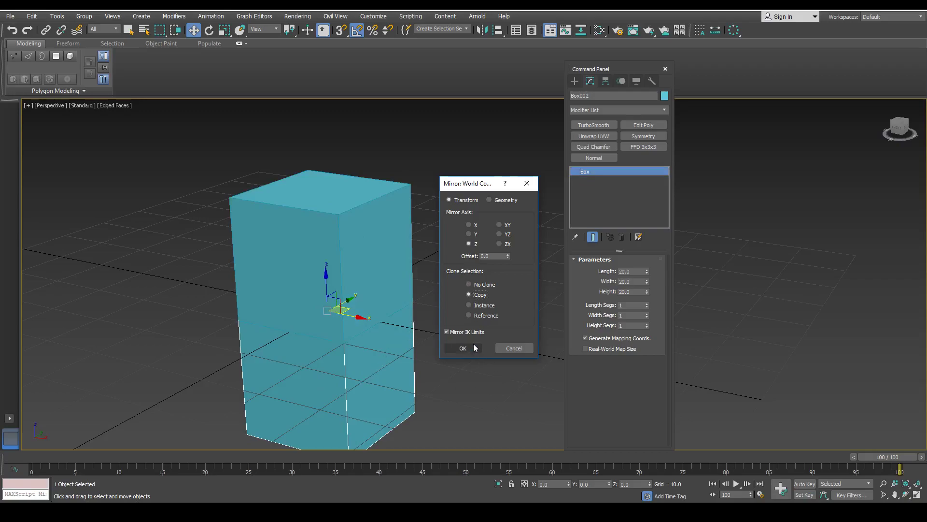
left_click(515, 348)
middle_click_drag(382, 209, 304, 234, "alt")
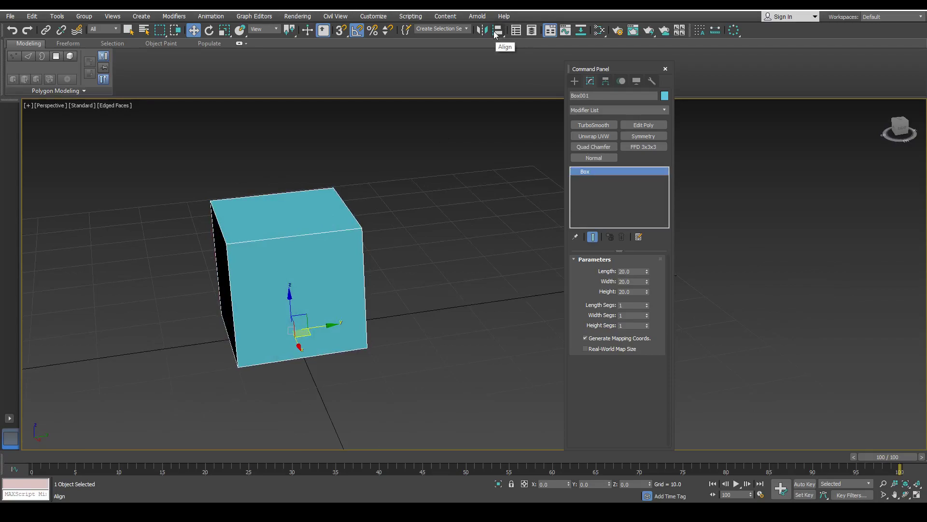
Step: Clone the box as a single Copy placed about 27 units away along the Y axis
left_click_drag(317, 336, 483, 321)
key("ctrl+z")
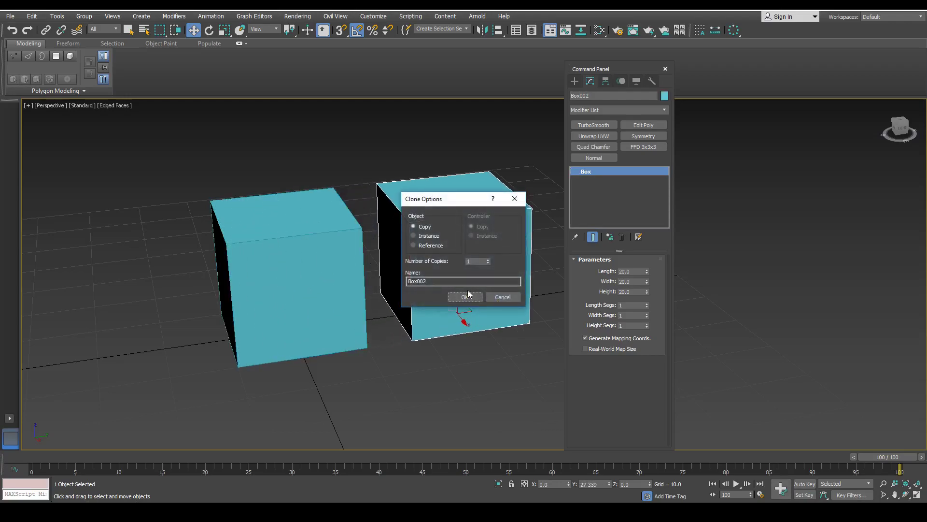
left_click(461, 298)
middle_click_drag(437, 289, 414, 295, "alt")
Step: Align the copied box to the original in X, Y and Z position, pivot point to pivot point
key("alt+a")
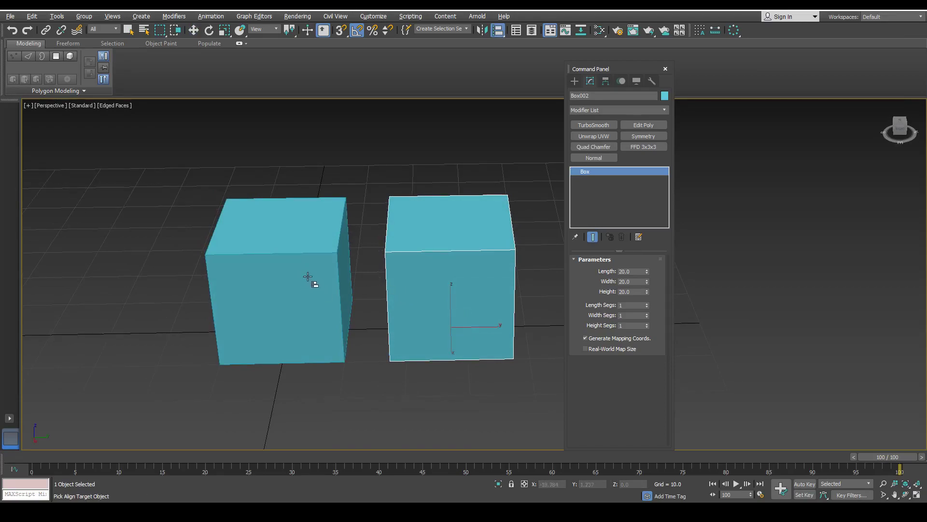
left_click(304, 271)
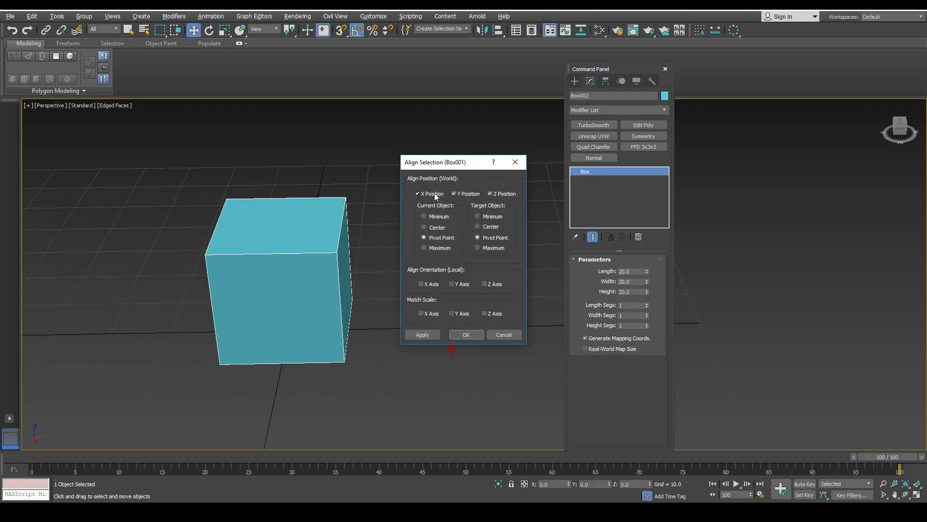
left_click(430, 335)
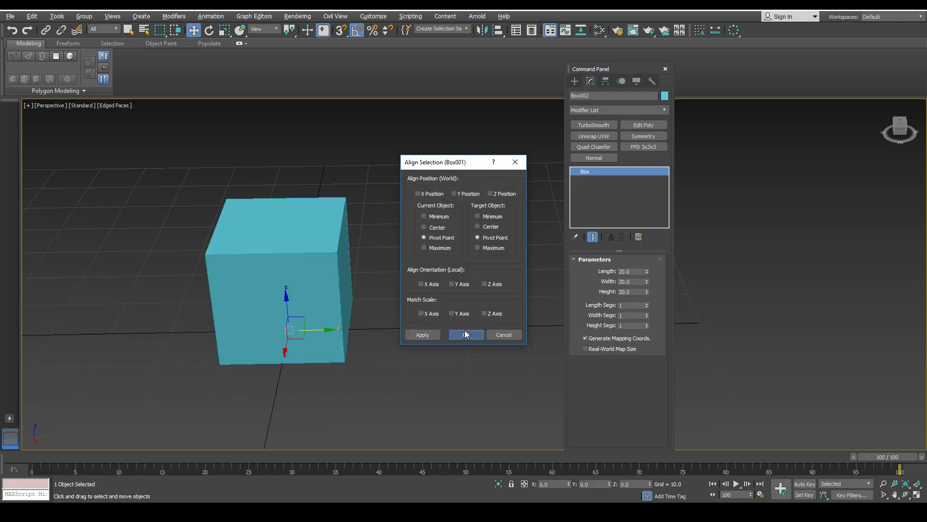
left_click(466, 334)
Step: Move the copied box out of the original along the Y axis to about Y 24.4
left_click_drag(285, 296, 309, 351)
key("ctrl+z")
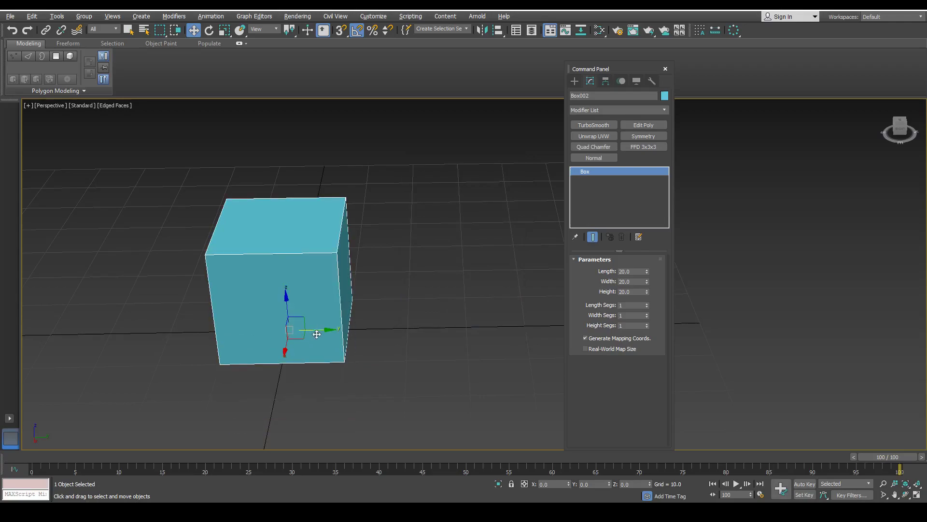
left_click_drag(325, 331, 458, 334)
key("ctrl+z")
middle_click_drag(432, 324, 384, 319)
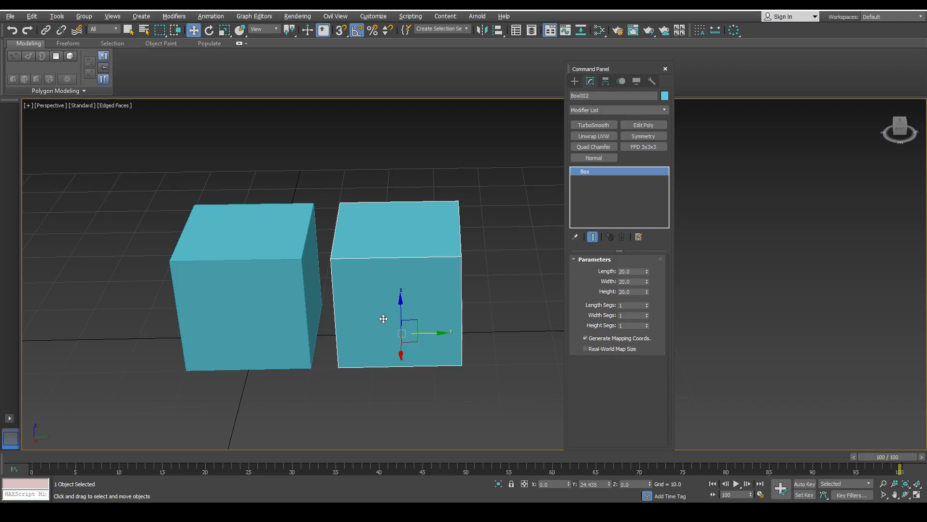
Step: Shift the copied box along X and down to about Z -6.9, and scale it to about 49% in X and Z
middle_click_drag(432, 344, 384, 342, "alt")
left_click_drag(381, 342, 434, 346)
left_click_drag(457, 299, 457, 369)
key("r")
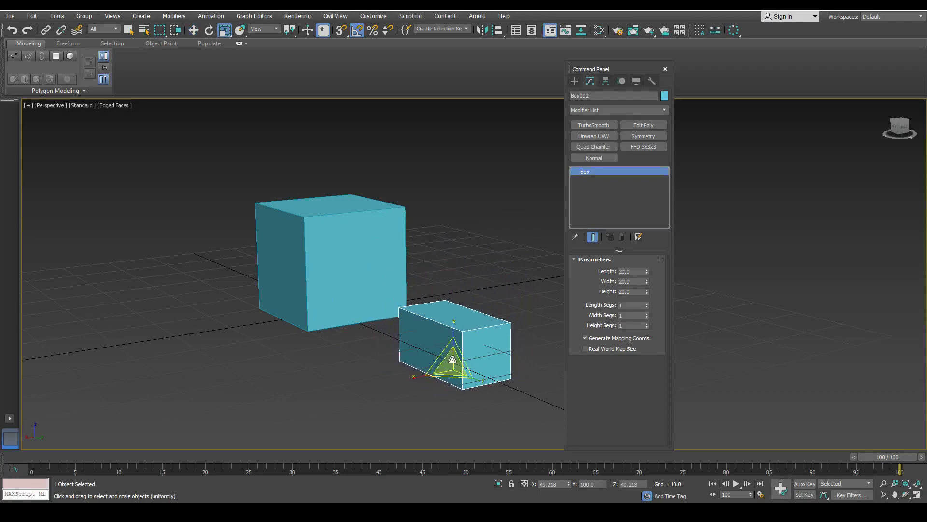
middle_click_drag(458, 369, 405, 310, "alt")
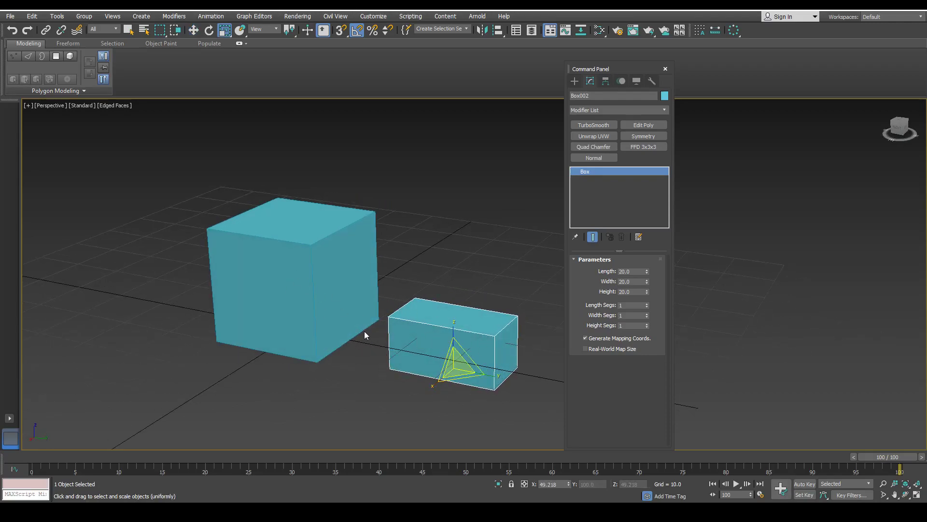
Step: Align the scaled box to the original in X and Z position only, using both pivot points
key("w")
key("alt+a")
left_click(310, 290)
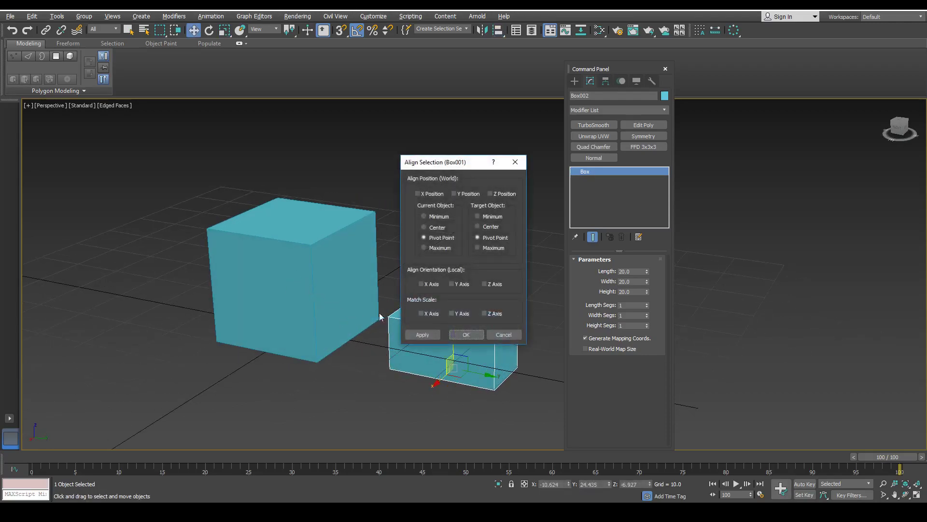
left_click(417, 193)
left_click(455, 194)
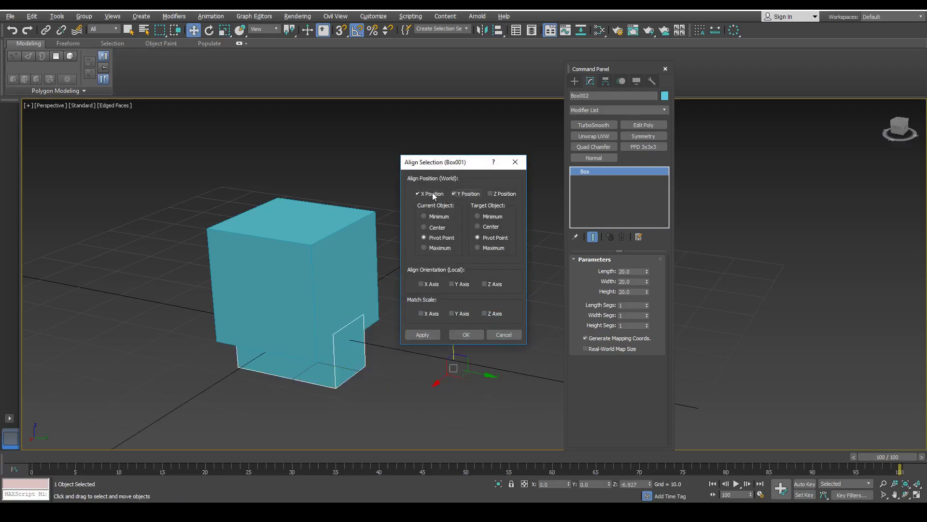
left_click(455, 194)
left_click(491, 194)
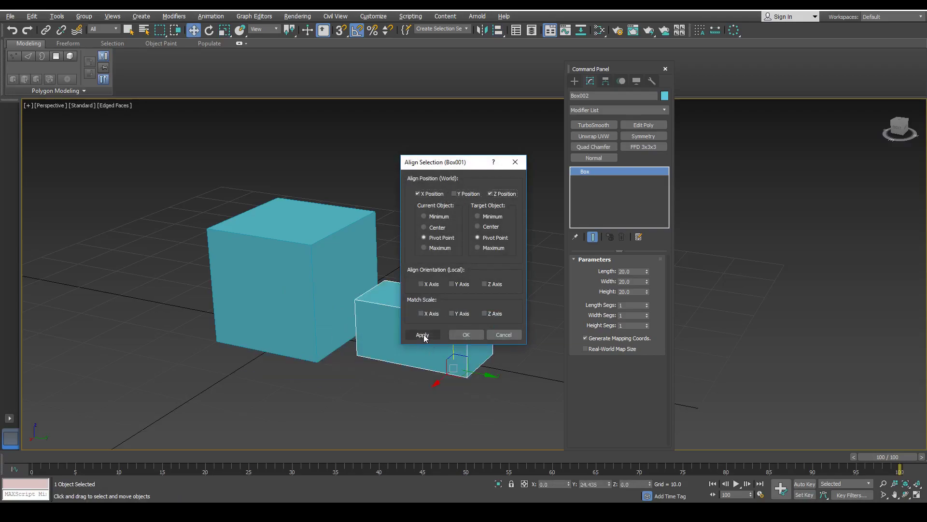
Step: Move the smaller box along Y to about 15.9 and up to about Z 4.7, against the large box's side
middle_click_drag(351, 288, 333, 266, "alt")
scroll(393, 327, "up", 4)
middle_click_drag(393, 327, 296, 314, "alt")
left_click(215, 306)
middle_click_drag(216, 306, 368, 284, "alt")
left_click(352, 216)
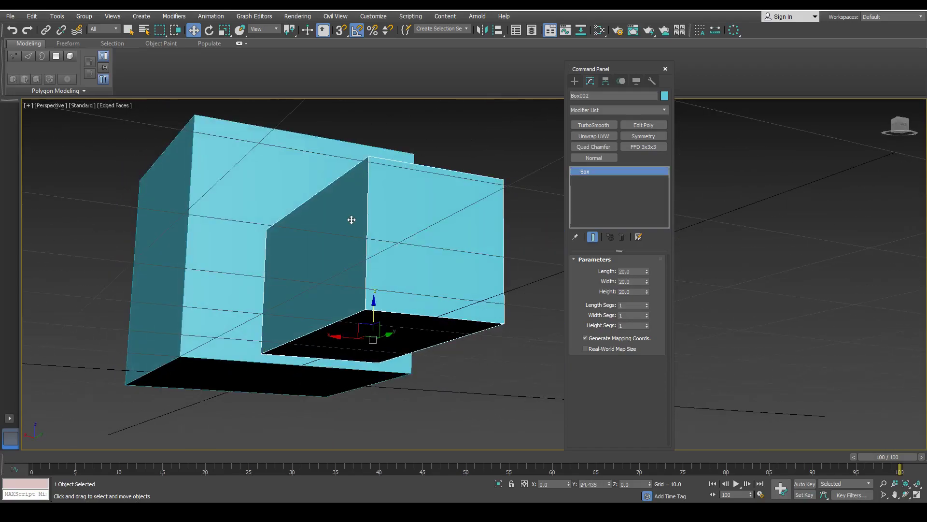
middle_click_drag(337, 225, 407, 318, "alt")
scroll(356, 266, "down", 5)
left_click_drag(408, 319, 330, 258)
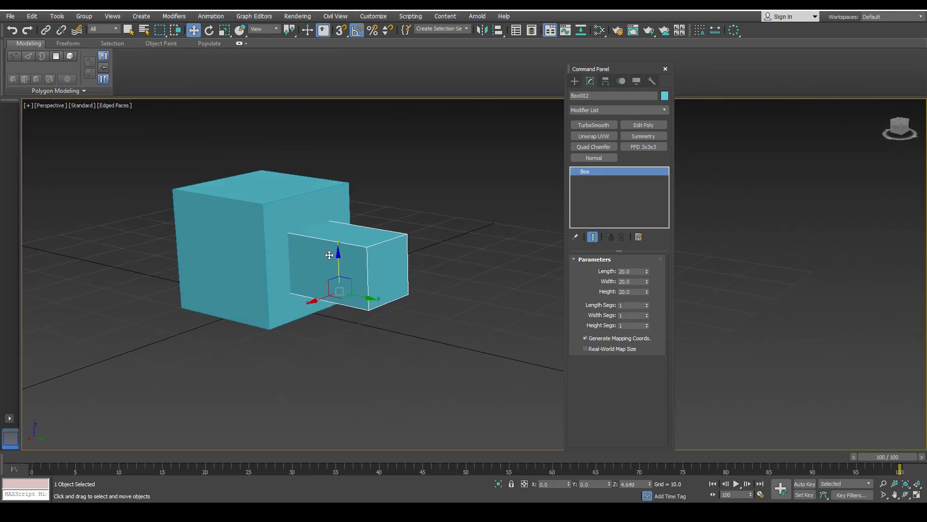
middle_click_drag(353, 266, 355, 285)
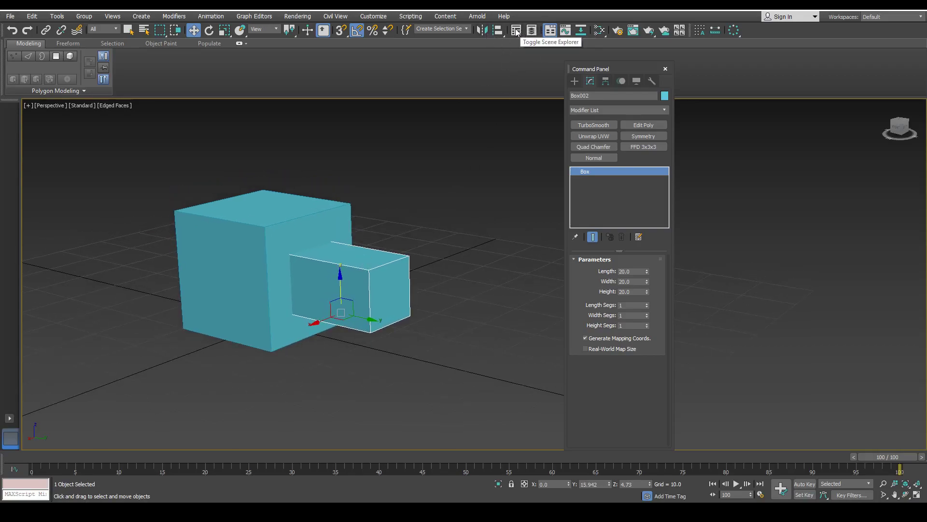
Step: Open the Scene Explorer and the Layer Explorer to examine the objects and layers in the scene
left_click(516, 31)
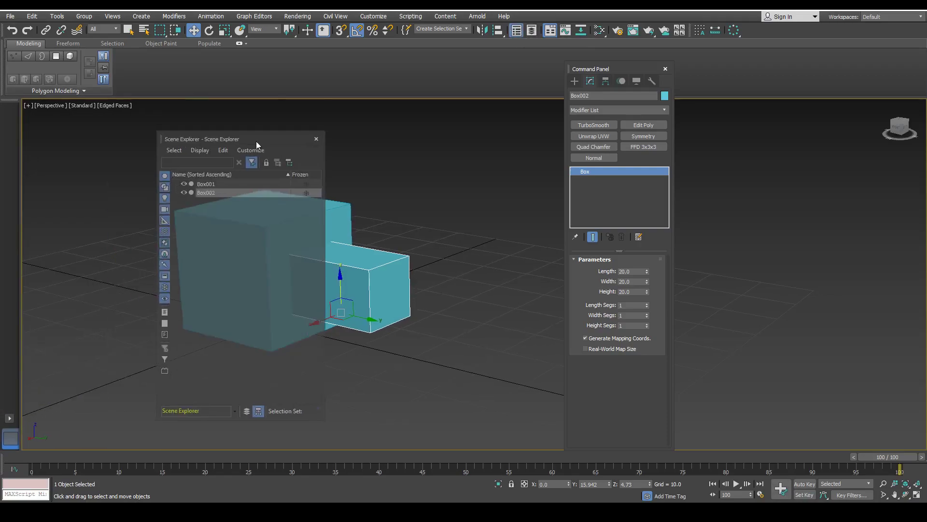
left_click(531, 30)
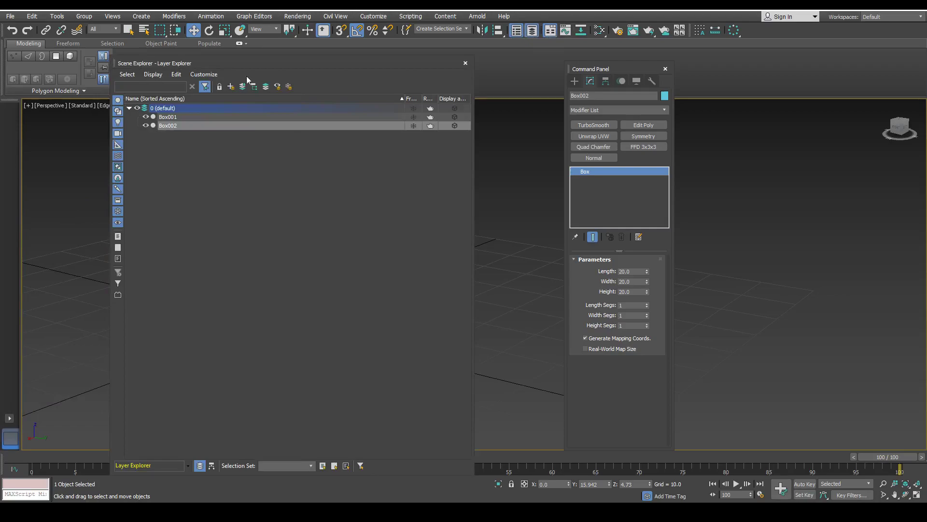
Step: Place the Layer Explorer beside the Scene Explorer for comparison, clear the object selection, and close the Scene Explorer
left_click_drag(309, 57, 568, 135)
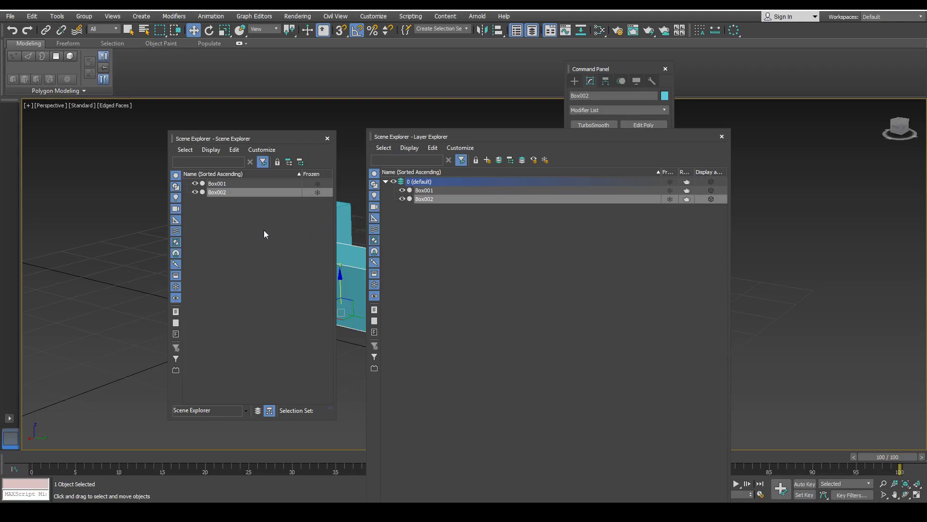
left_click(443, 228)
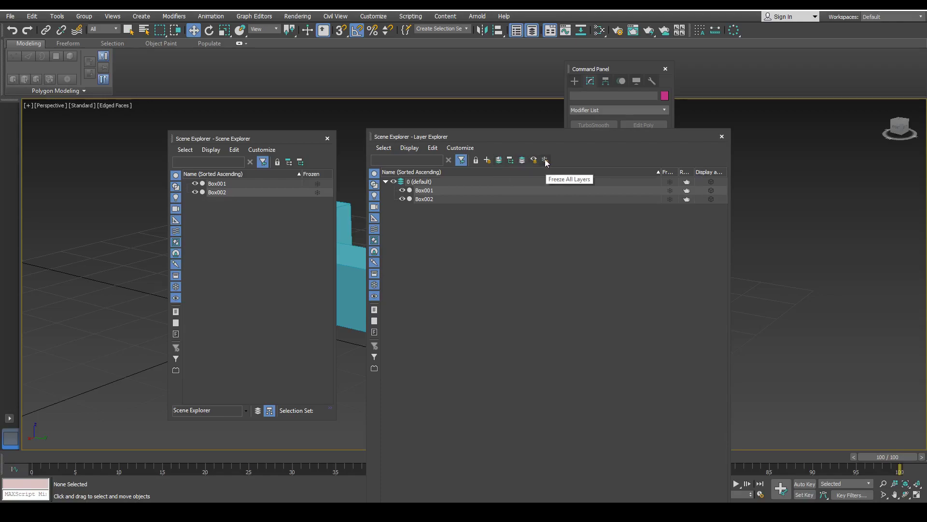
left_click(327, 139)
left_click_drag(622, 148, 406, 182)
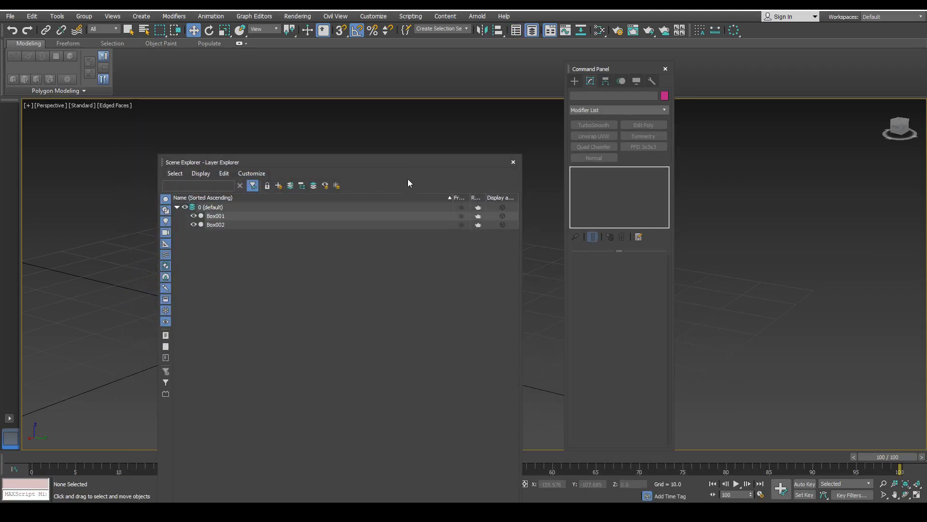
Step: Hide and redisplay the modeling ribbon twice
left_click(550, 31)
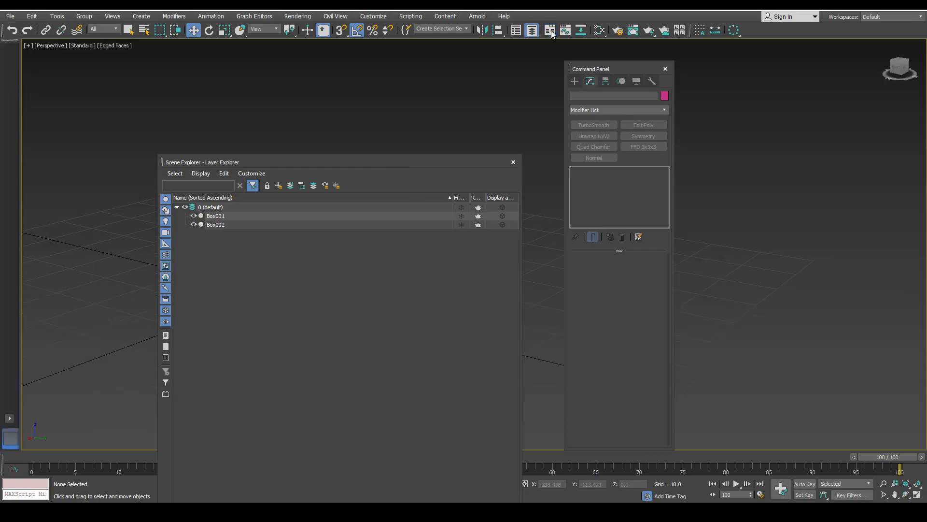
left_click(550, 31)
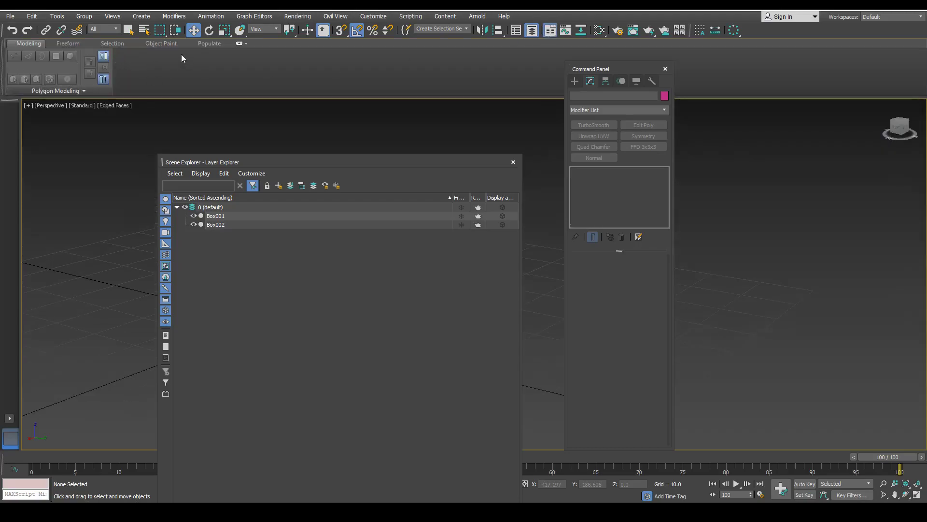
left_click(550, 31)
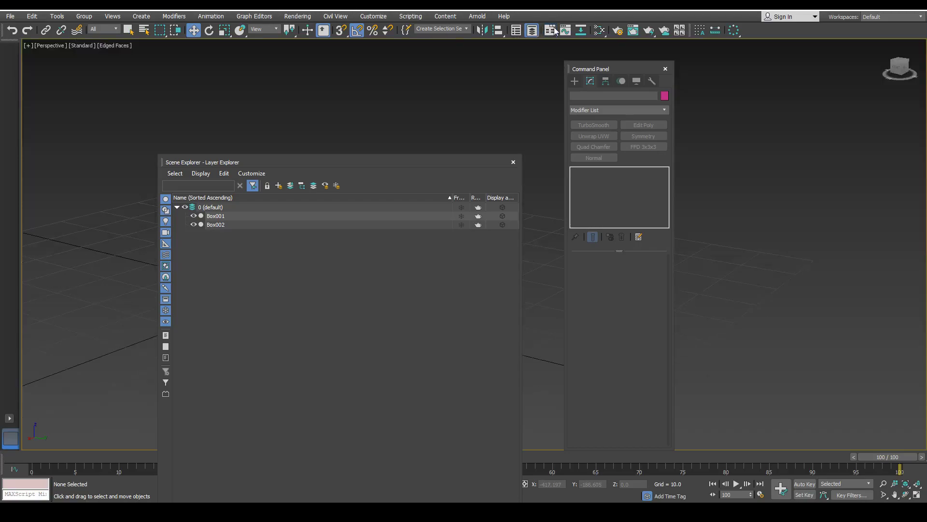
left_click(550, 31)
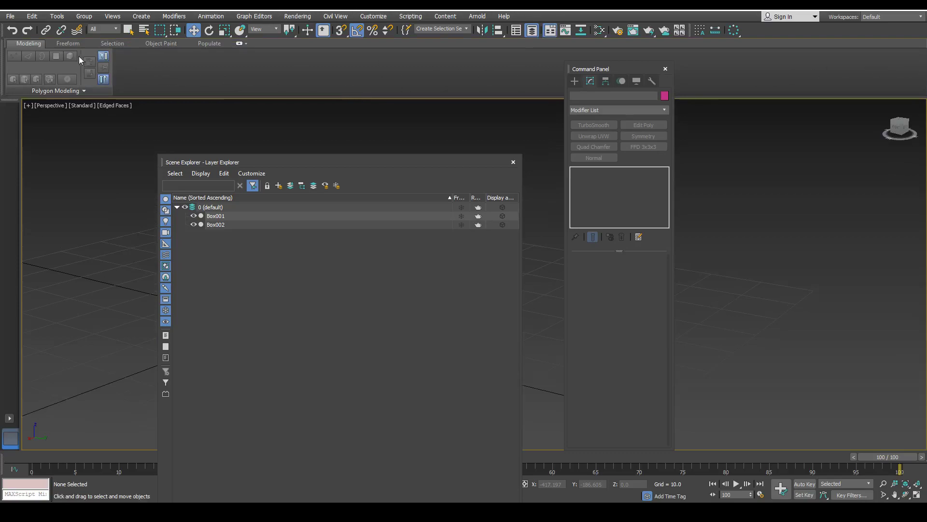
Step: Open the Slate Material Editor to view its material browser and node view, and leave it minimized
left_click(598, 32)
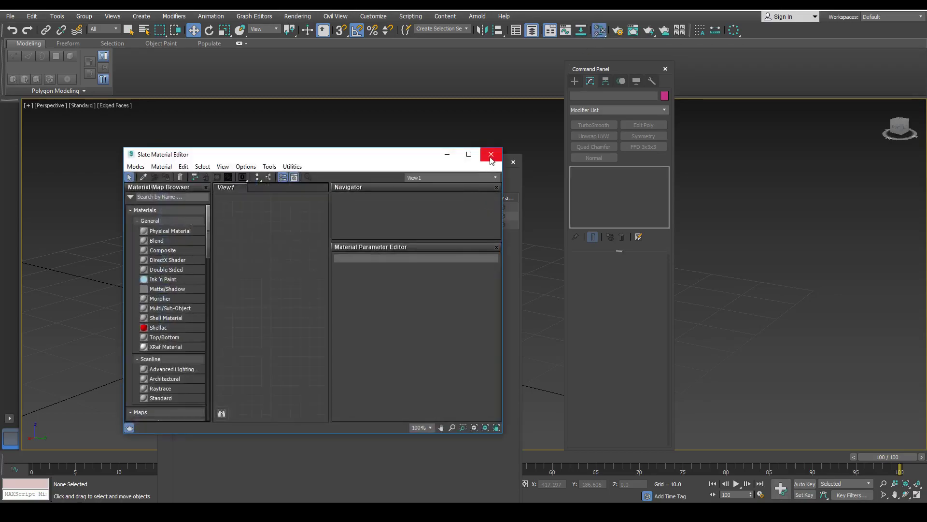
left_click(491, 154)
key("m")
left_click_drag(403, 157, 375, 150)
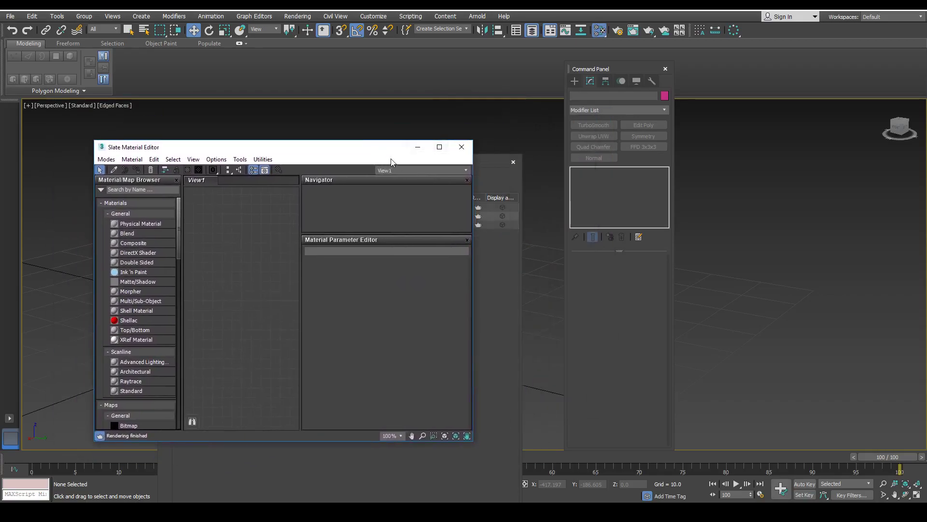
left_click(418, 148)
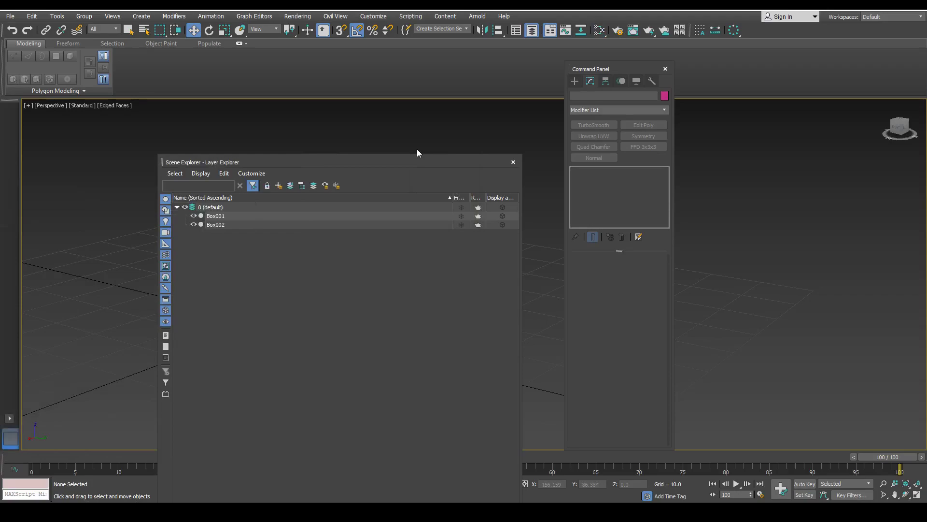
key("m")
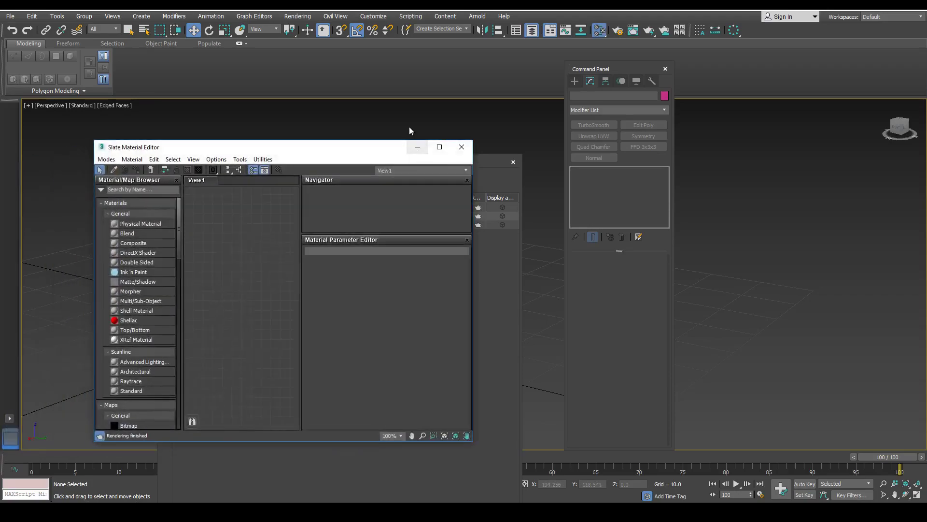
left_click(417, 146)
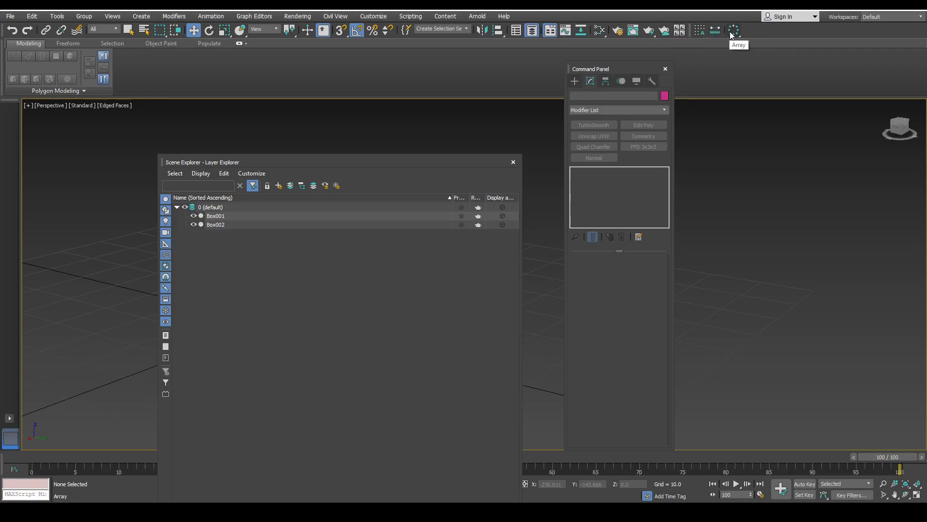
Step: Hide the Extras toolbar and show it again
right_click(757, 31)
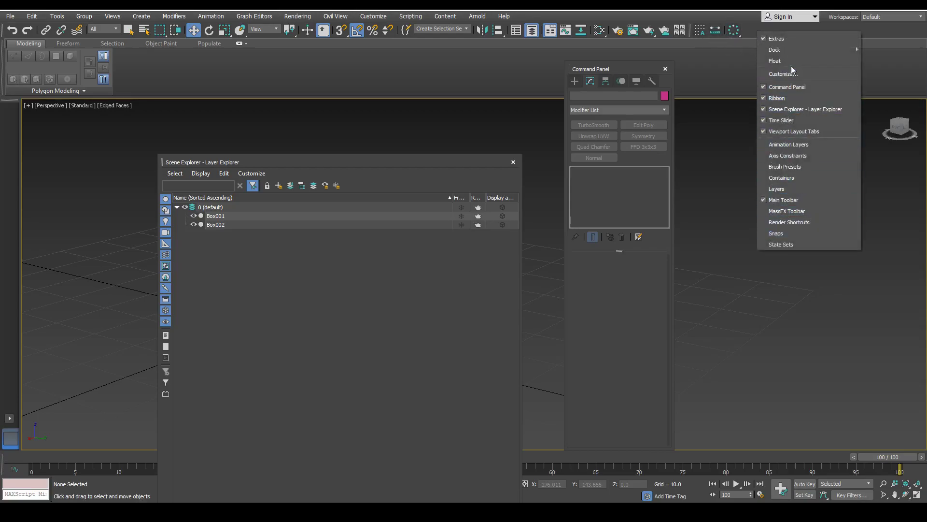
left_click(804, 38)
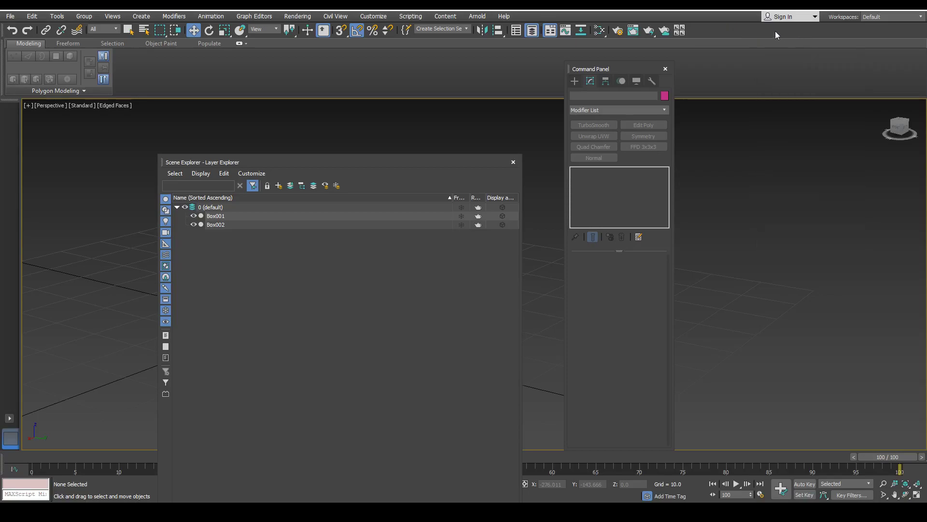
right_click(707, 29)
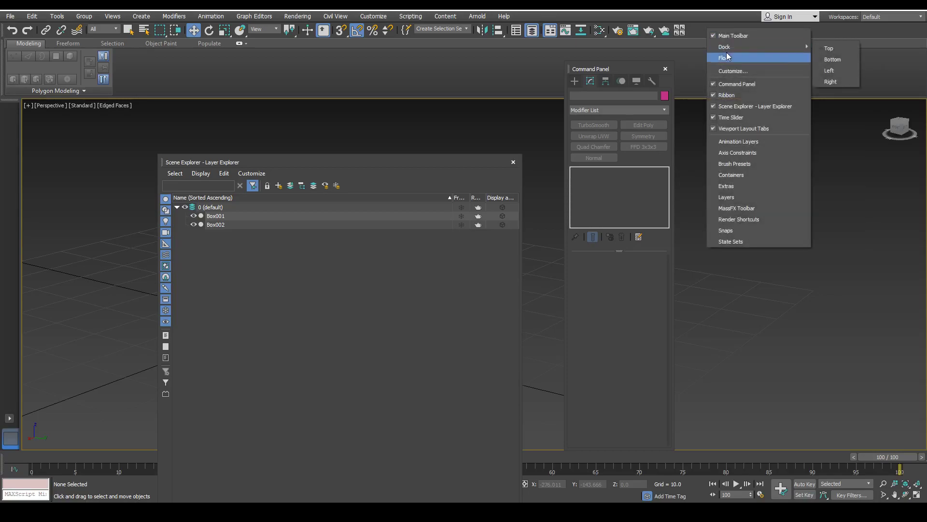
left_click(740, 186)
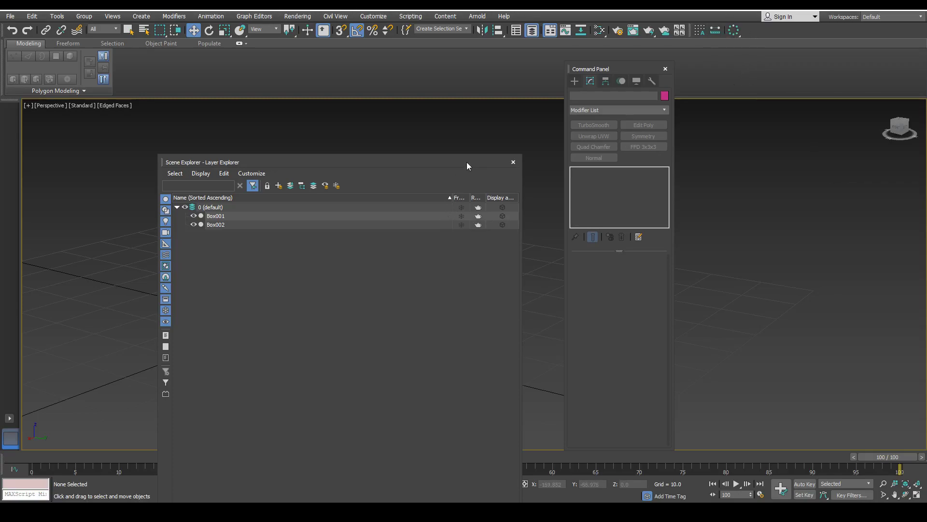
Step: Clear the Layer Explorer and Command Panel away from the boxes, and delete the smaller box
left_click_drag(462, 165, 127, 92)
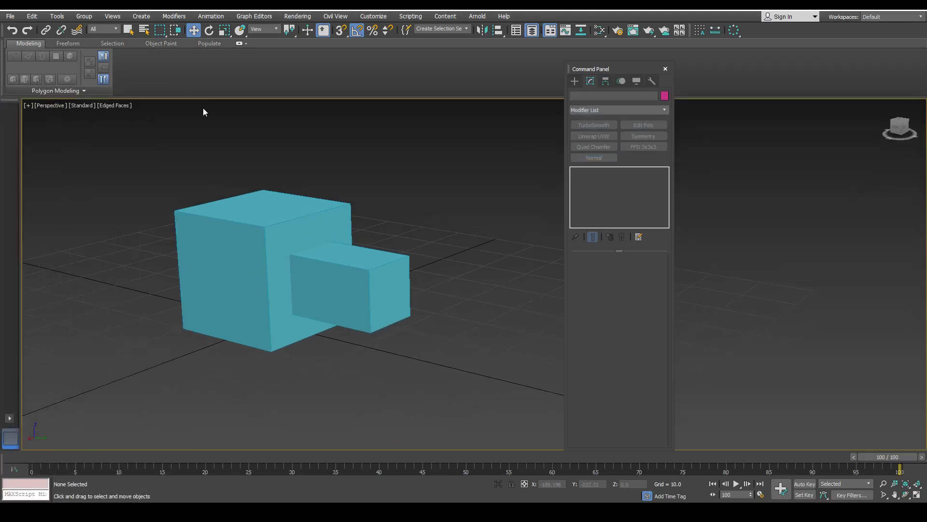
left_click_drag(627, 70, 716, 75)
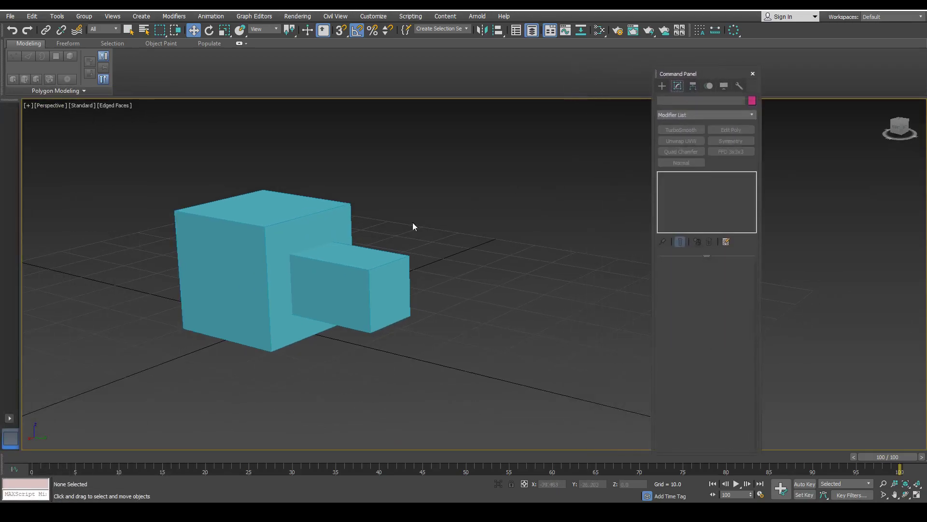
left_click(347, 290)
left_click_drag(348, 290, 339, 264)
key("ctrl+d")
middle_click_drag(339, 264, 415, 207)
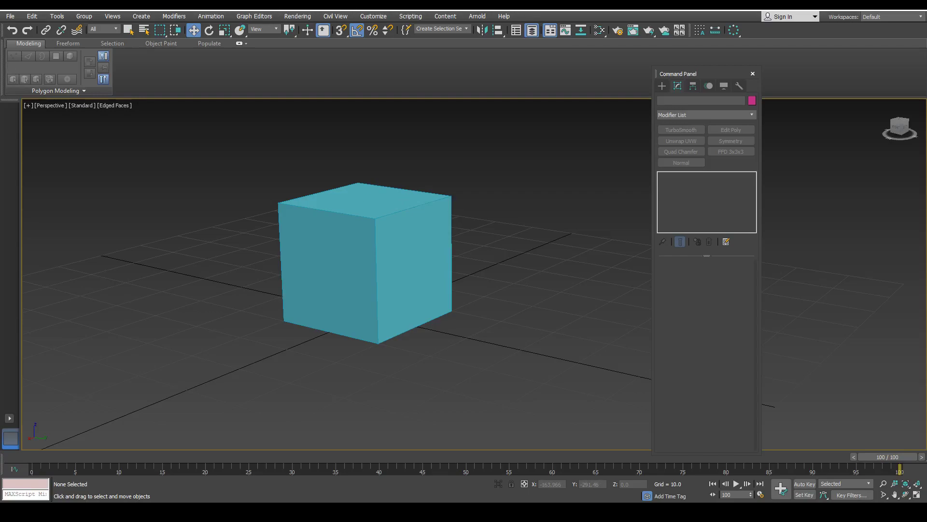
middle_click_drag(352, 201, 424, 209)
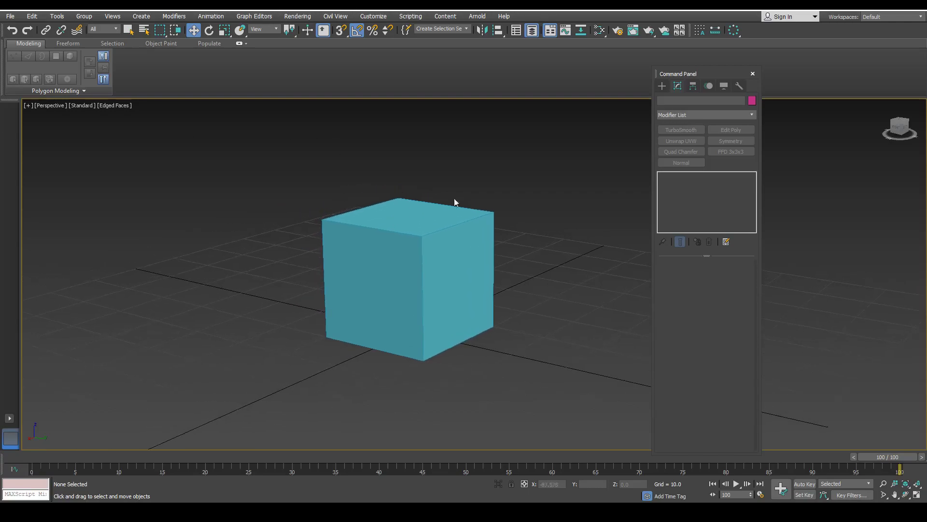
Step: Select the remaining box and arrange the Slate Material Editor and the Command Panel on either side of it
left_click(445, 229)
middle_click_drag(414, 253, 435, 232)
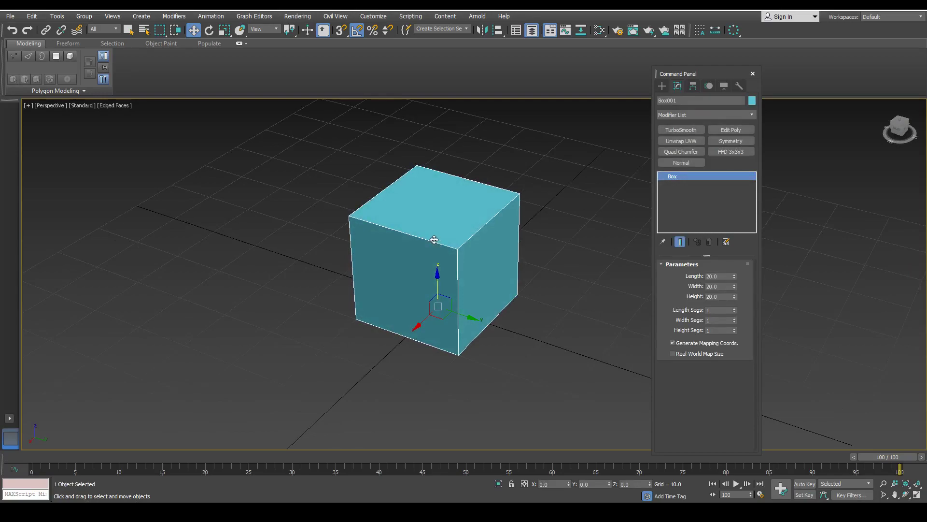
key("m")
left_click_drag(360, 150, 221, 151)
left_click_drag(721, 73, 647, 85)
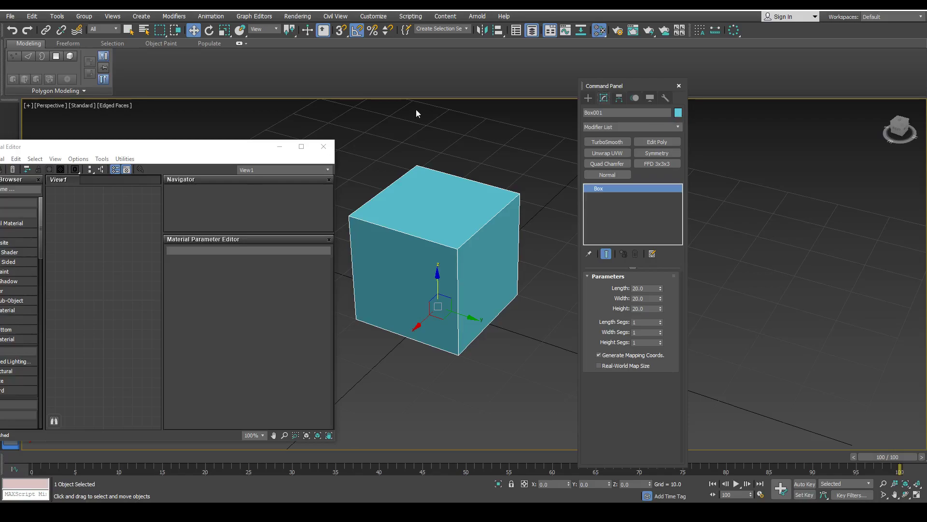
Step: Rename the selected box to DemoBox_low
left_click_drag(645, 114, 587, 113)
type("D")
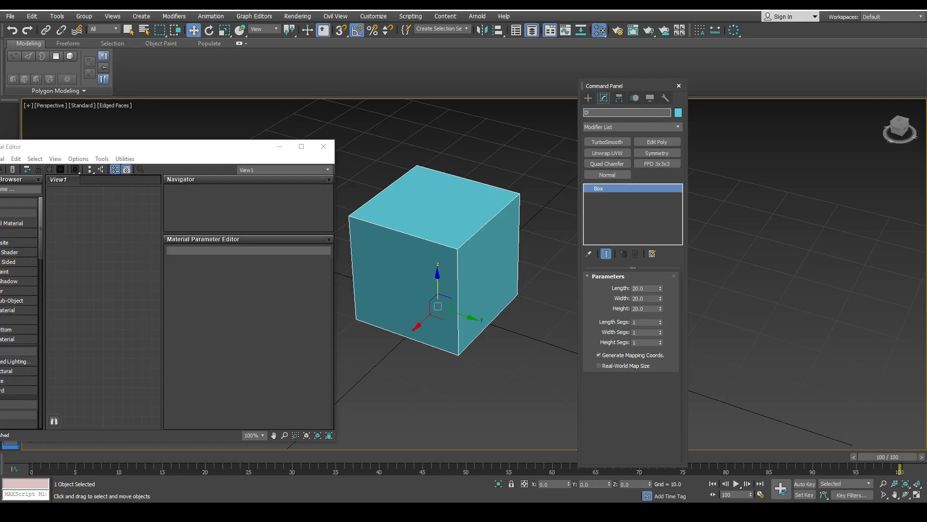
type("emoBox_low")
key("Return")
Step: Set the box's object color to the black custom color and deselect the box
left_click_drag(69, 183, 413, 218)
left_click(537, 307)
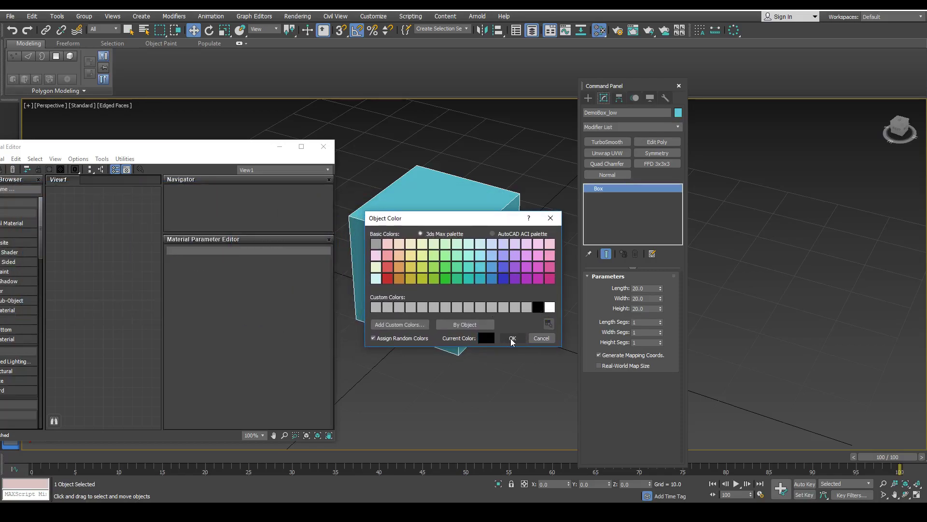
left_click(512, 338)
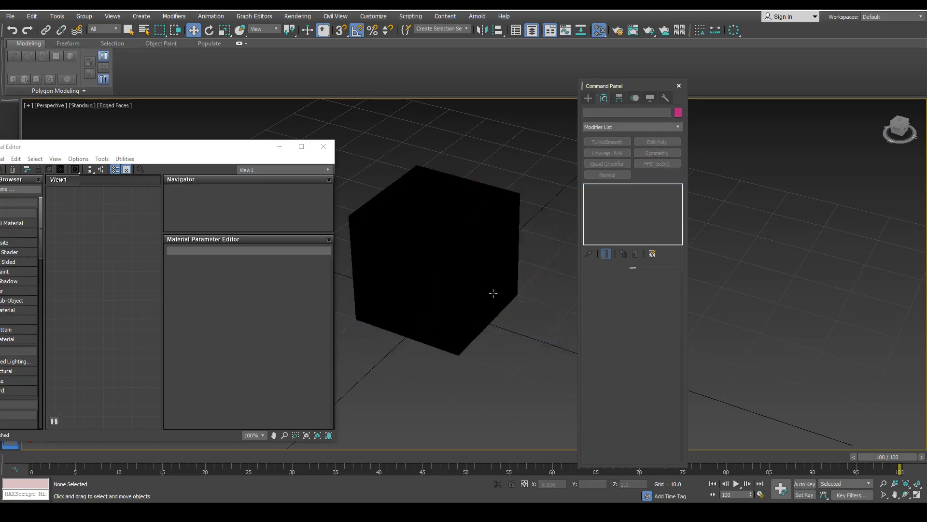
left_click(493, 343)
Step: Add a Scanline Standard material to the node view and assign it to the black box
mouse_move(187, 154)
left_mouse_down()
mouse_move(222, 158)
mouse_move(193, 158)
left_mouse_up()
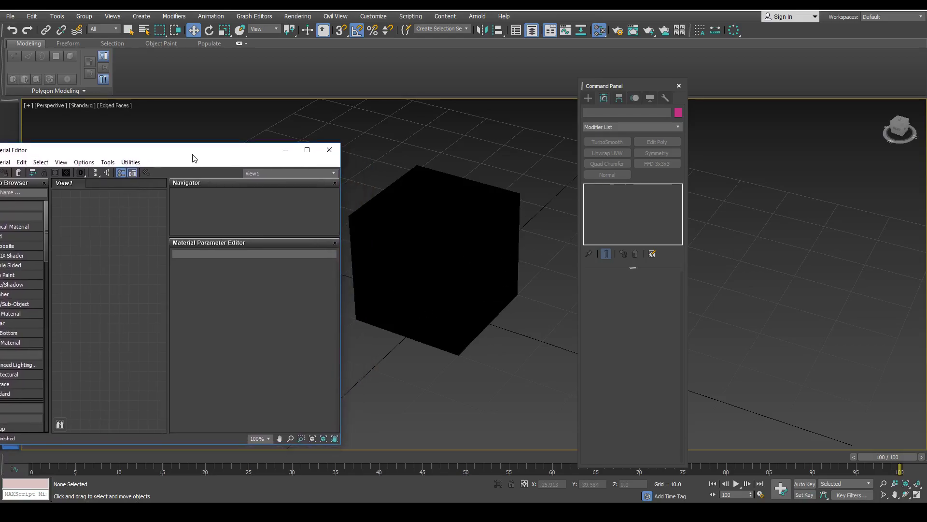
middle_click_drag(502, 288, 517, 293)
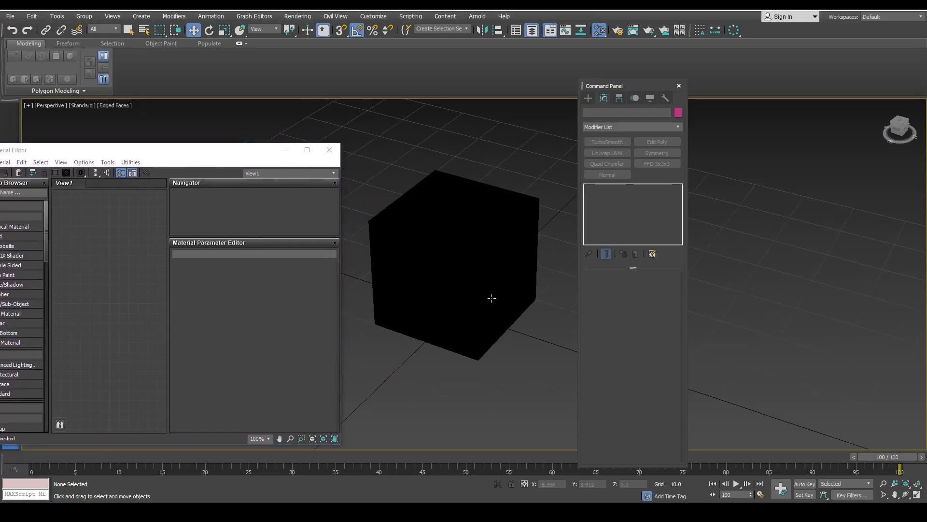
left_click_drag(171, 158, 246, 132)
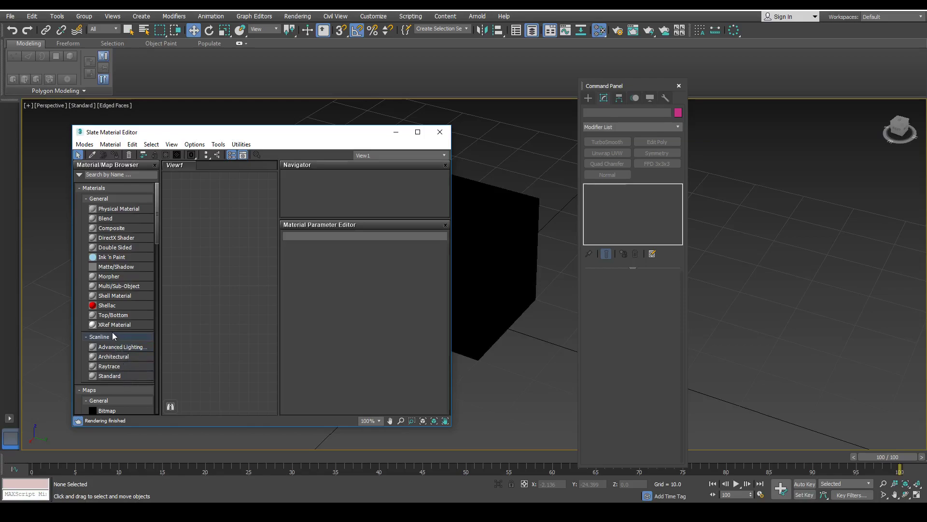
left_click_drag(119, 378, 224, 284)
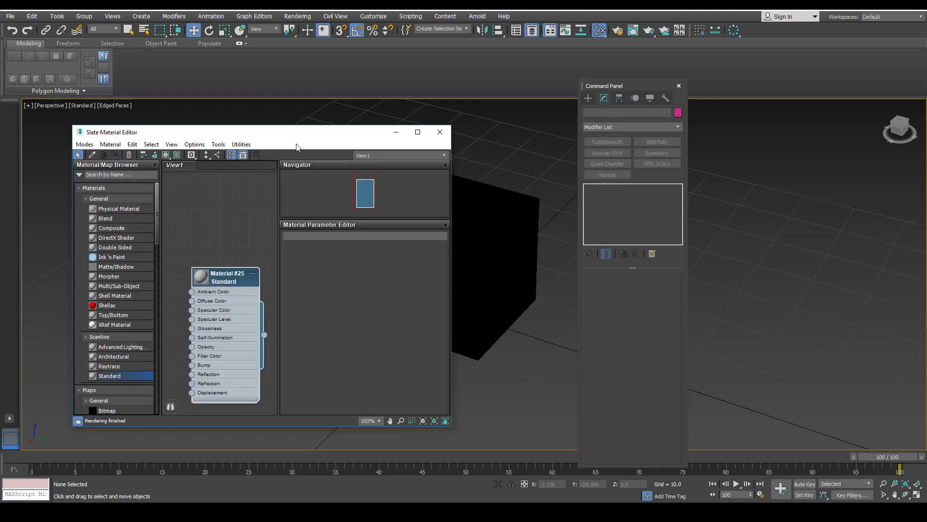
left_click_drag(297, 134, 248, 118)
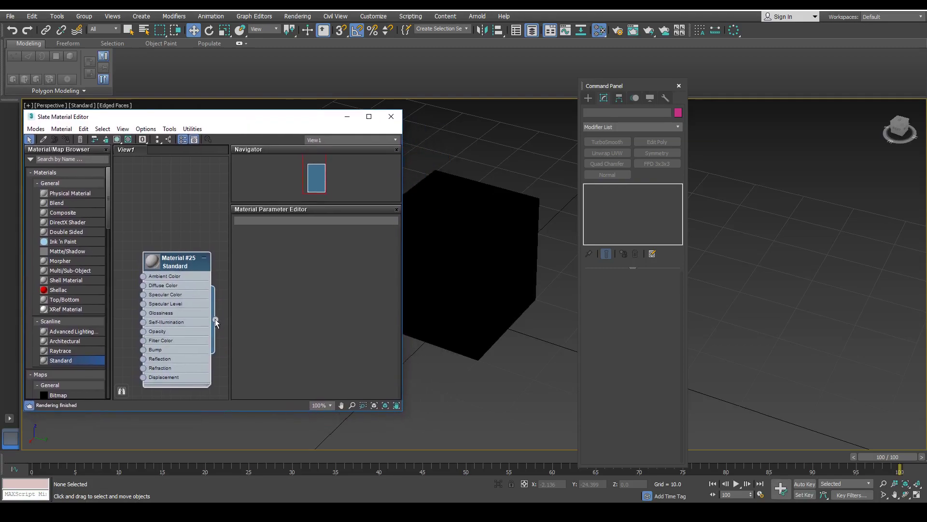
left_click_drag(223, 320, 439, 266)
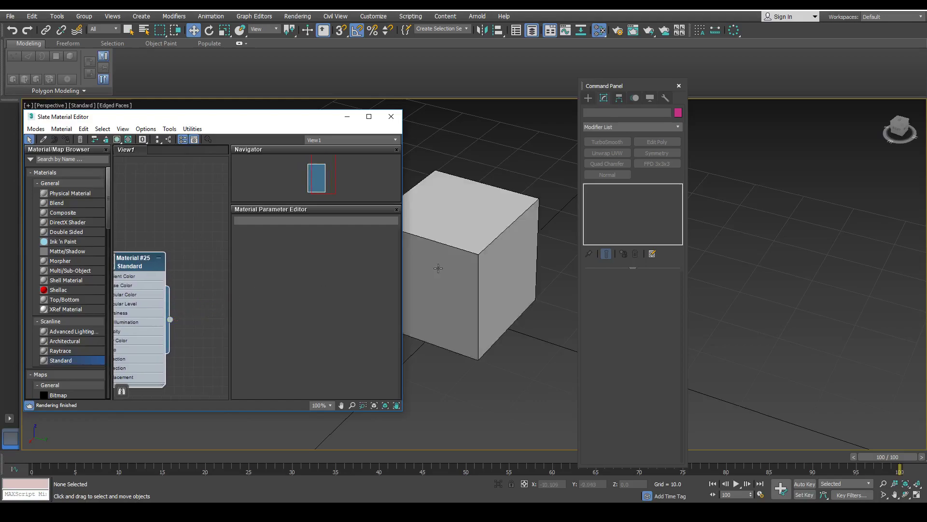
middle_click_drag(159, 230, 194, 202)
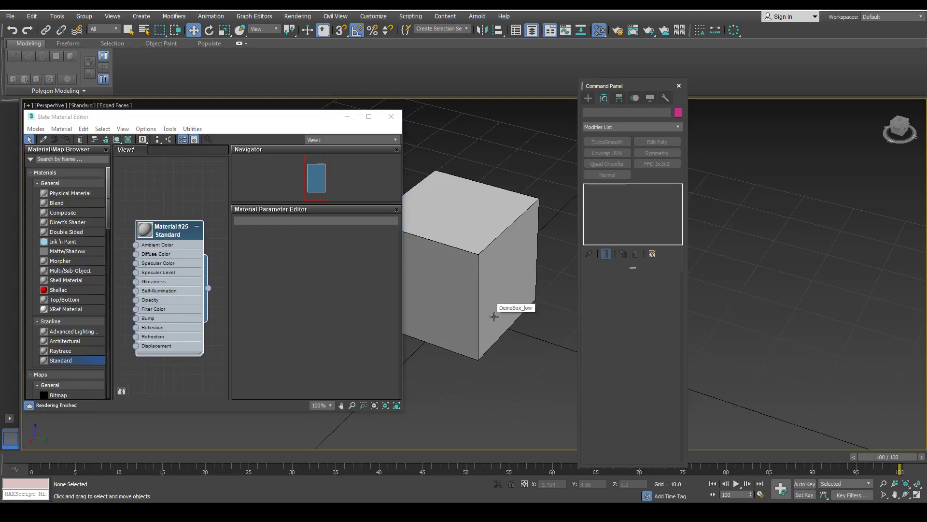
Step: Open the Standard material's parameters and enlarge the preview on its node
left_click(483, 292)
left_click(519, 369)
middle_click_drag(465, 280, 502, 305, "alt")
double_click(164, 233)
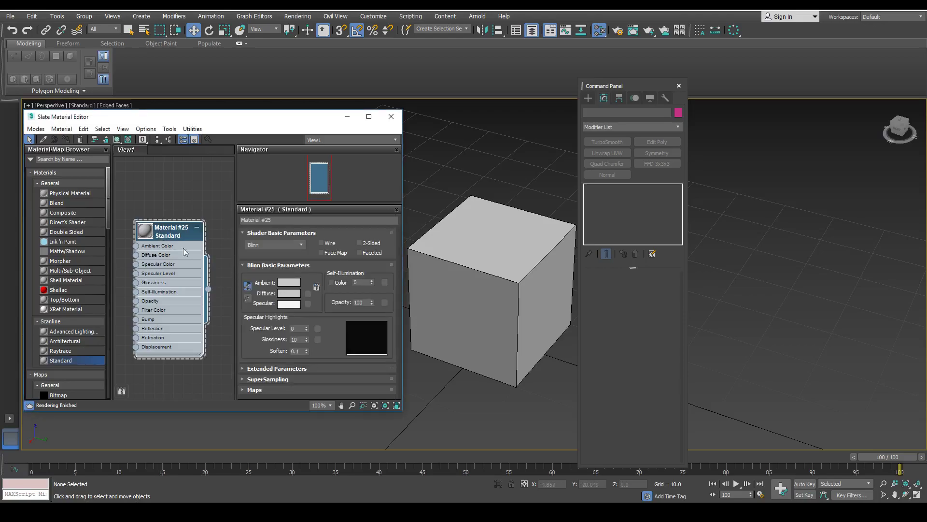
left_click(286, 294)
double_click(151, 236)
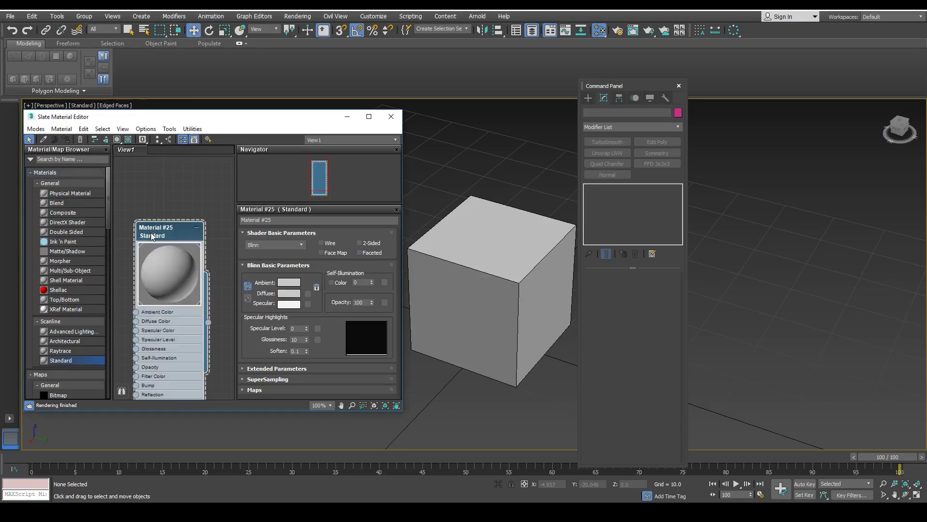
Step: Darken the Standard material's diffuse color to a gray with red, green and blue at 64
left_click(289, 293)
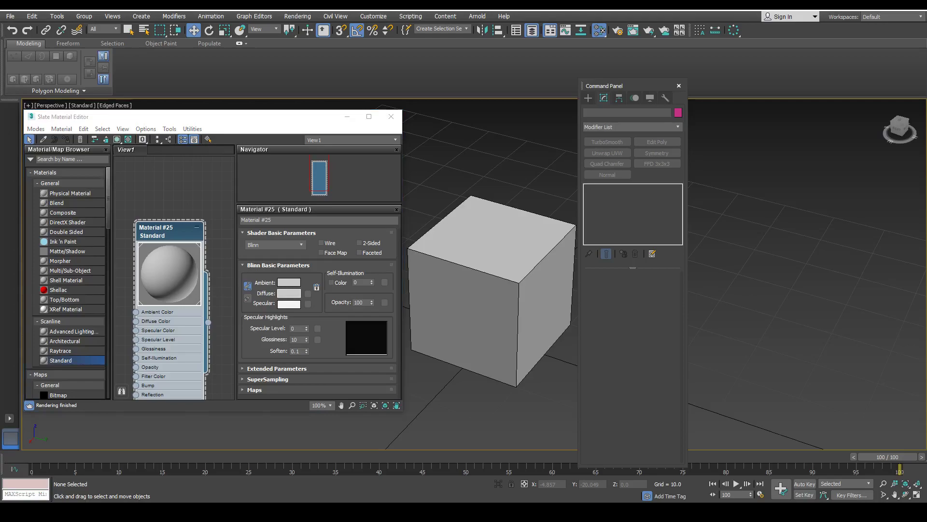
left_click_drag(141, 108, 585, 87)
left_click_drag(568, 151, 566, 124)
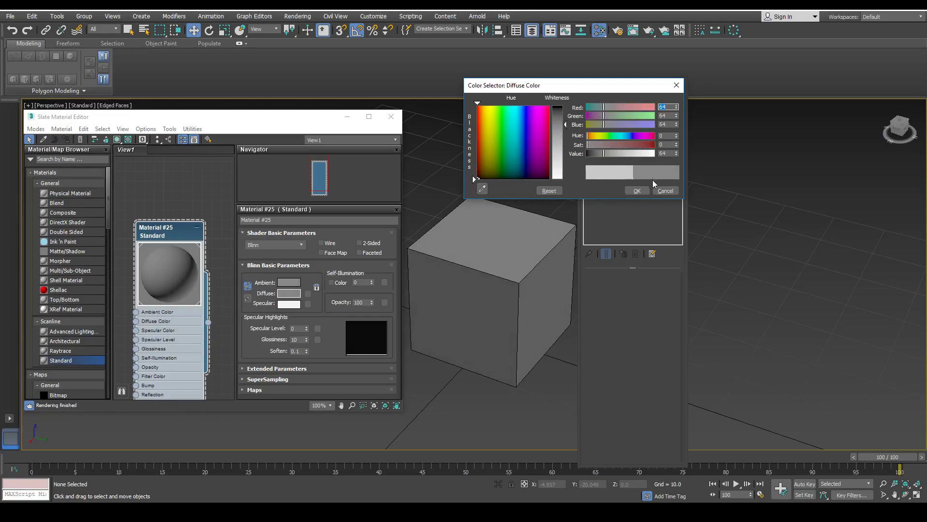
left_click(637, 190)
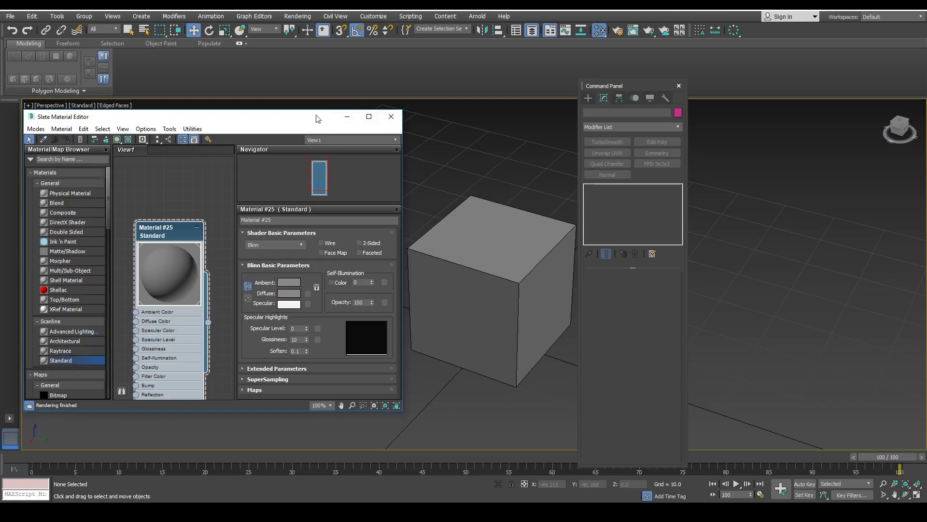
Step: Close the Slate Material Editor and select the box in the viewport
left_click(392, 117)
middle_click_drag(378, 310, 352, 234)
left_click(352, 233)
middle_click_drag(389, 207, 483, 193, "alt")
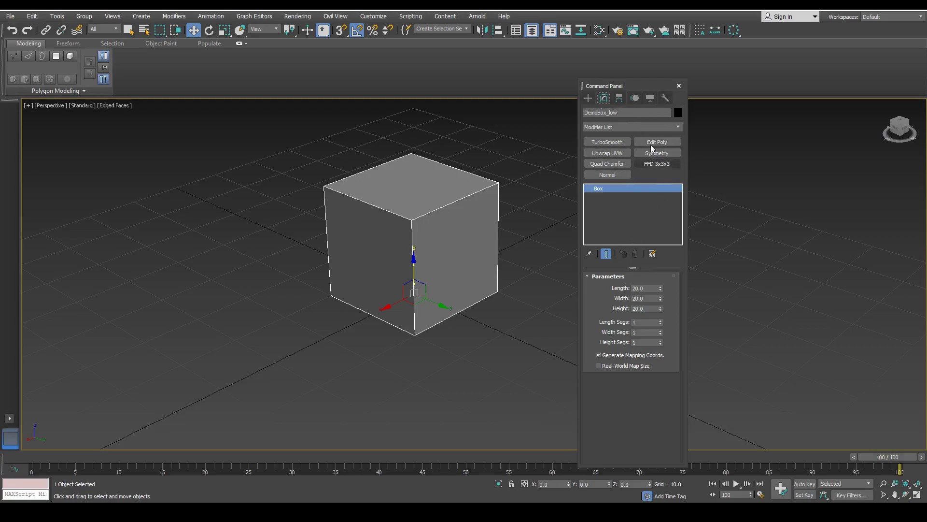
Step: Hide the modifier buttons, move the Command Panel closer to the box, and return to its modifier settings
left_click(652, 253)
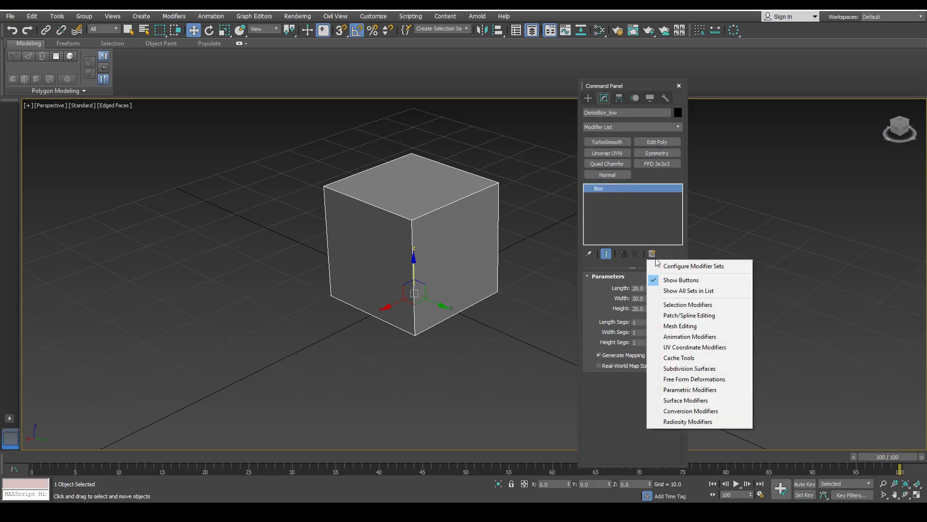
left_click(681, 280)
left_click_drag(641, 85, 605, 102)
left_click(553, 116)
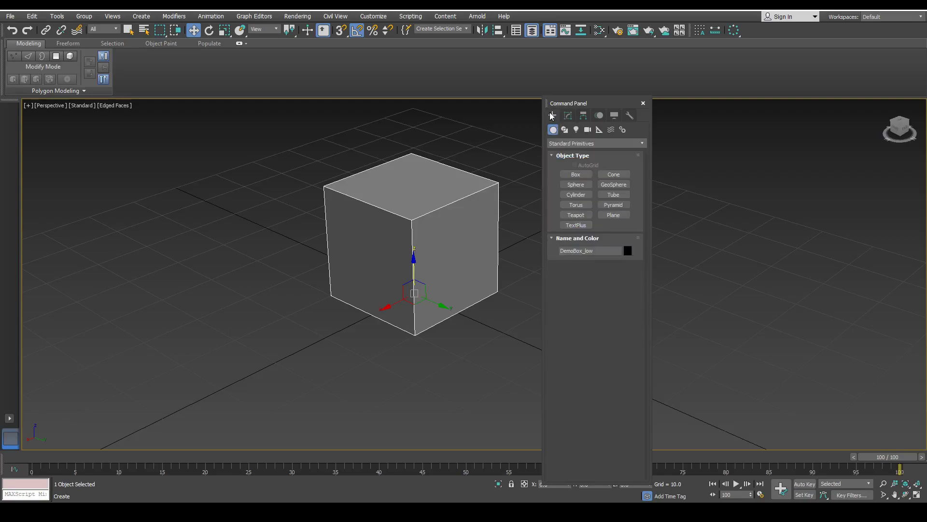
left_click(569, 118)
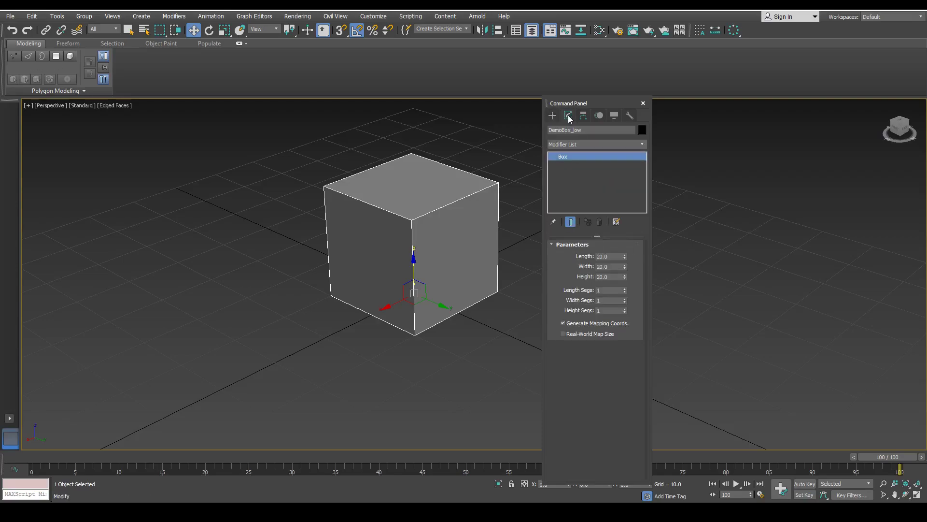
Step: Turn on Show Buttons so the modifier shortcuts are displayed above the modifier stack
left_click(617, 223)
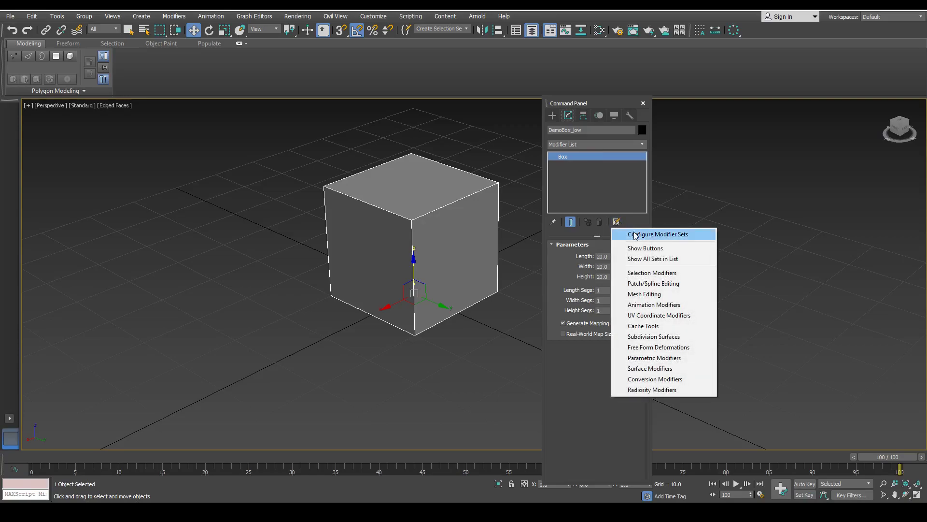
left_click(642, 247)
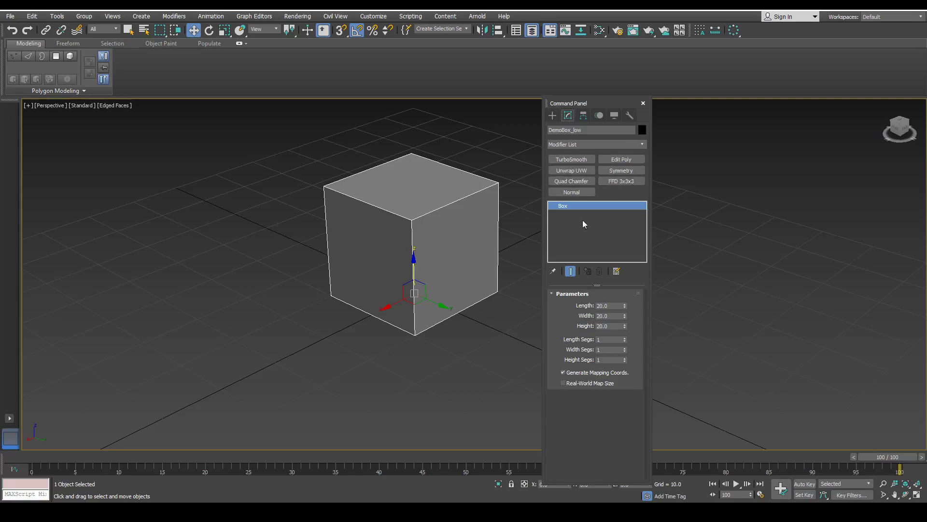
middle_click_drag(461, 216, 420, 235)
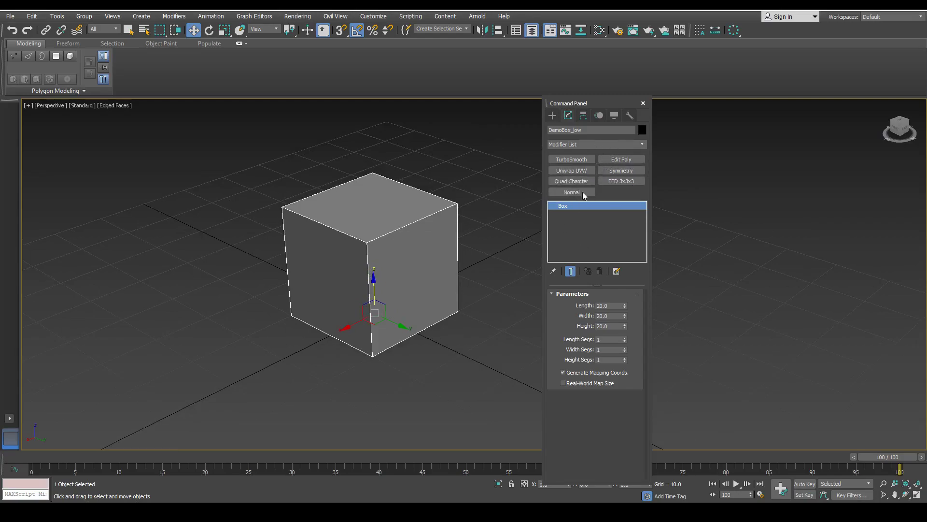
middle_click_drag(365, 231, 371, 252)
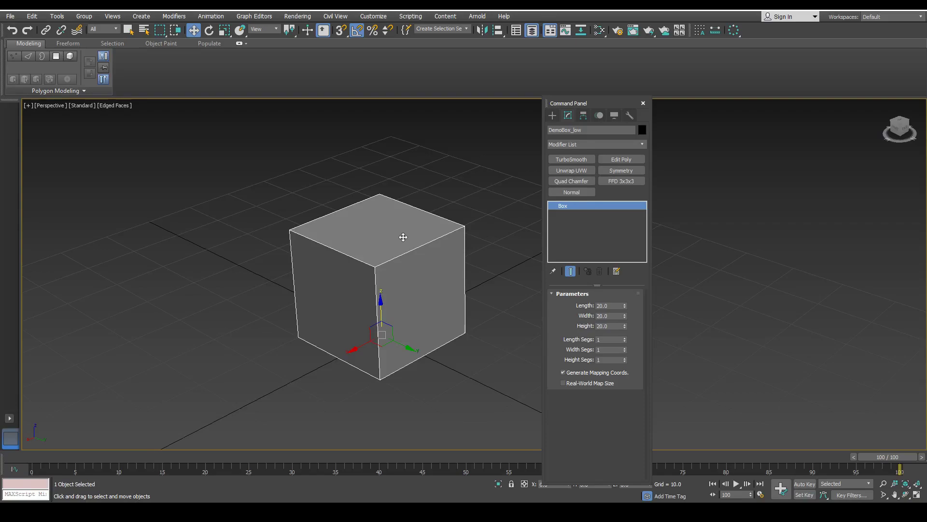
Step: Convert the box to an Editable Poly and undo the conversion
right_click(363, 245)
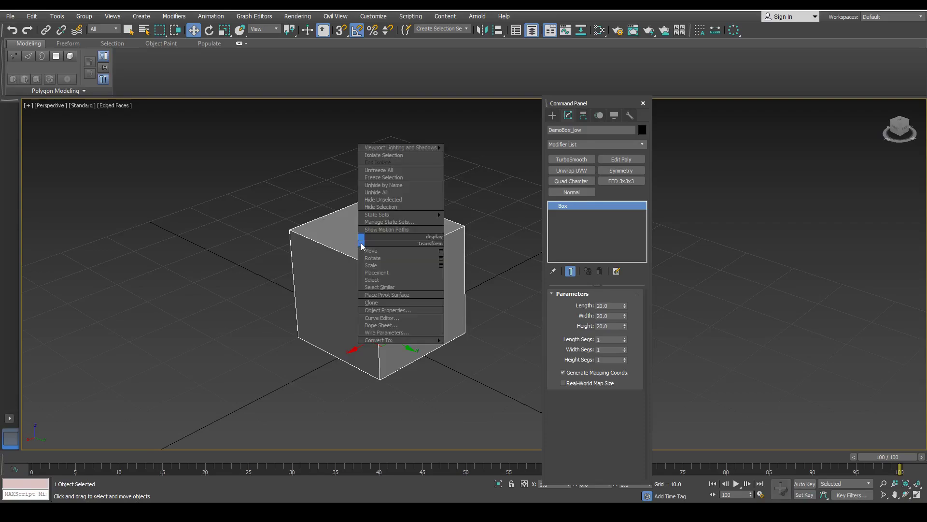
mouse_move(397, 147)
mouse_move(402, 341)
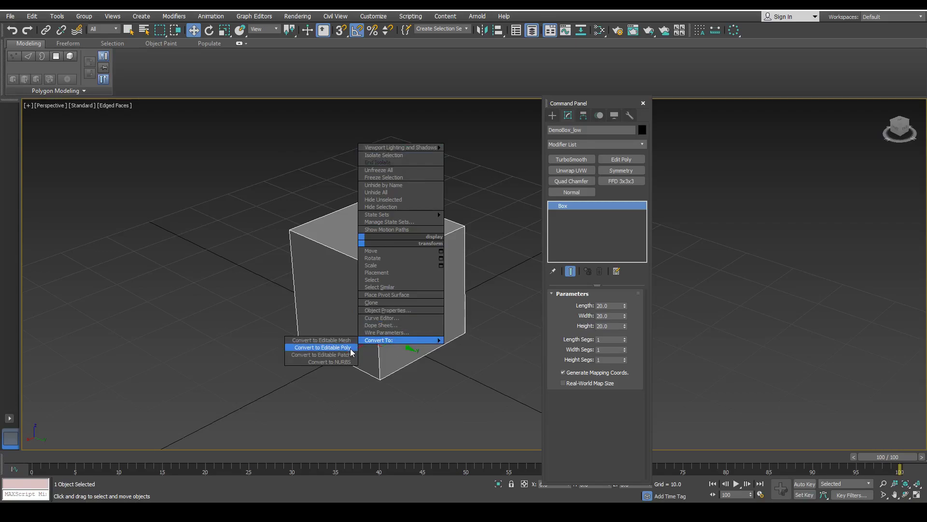
left_click(324, 347)
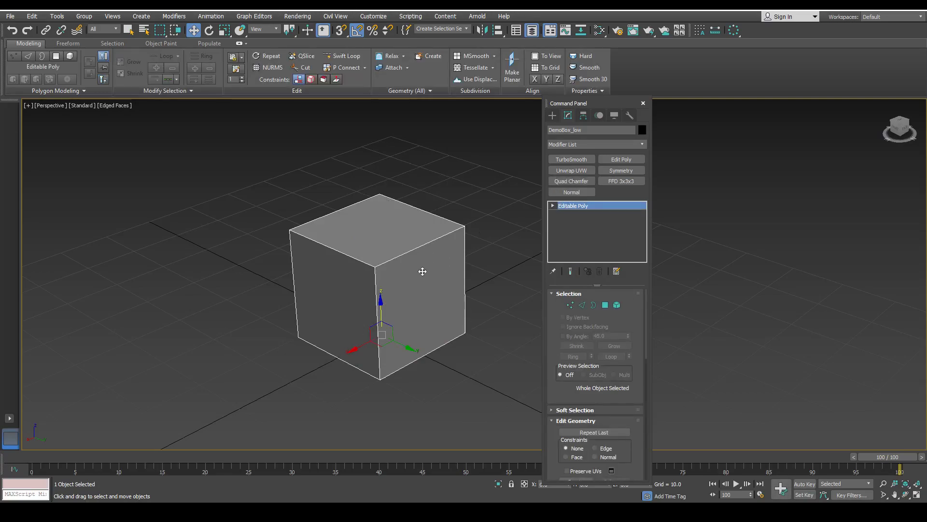
key("ctrl+z")
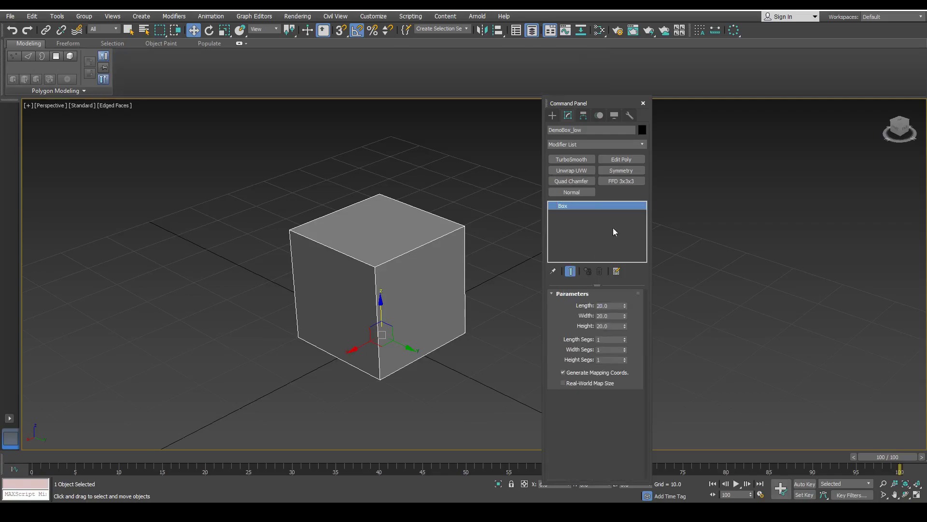
Step: Convert the box to an Editable Poly again, look through its settings, and undo the conversion
right_click(402, 284)
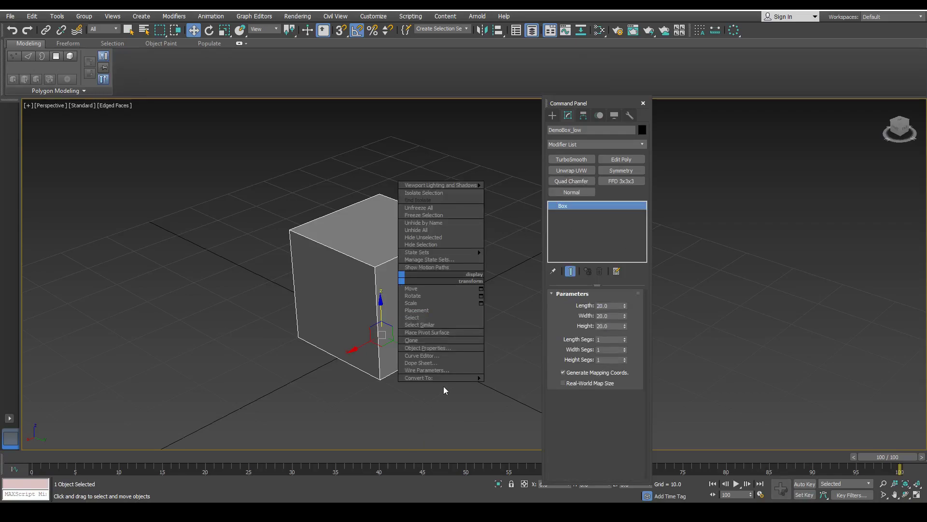
mouse_move(438, 379)
left_click(352, 387)
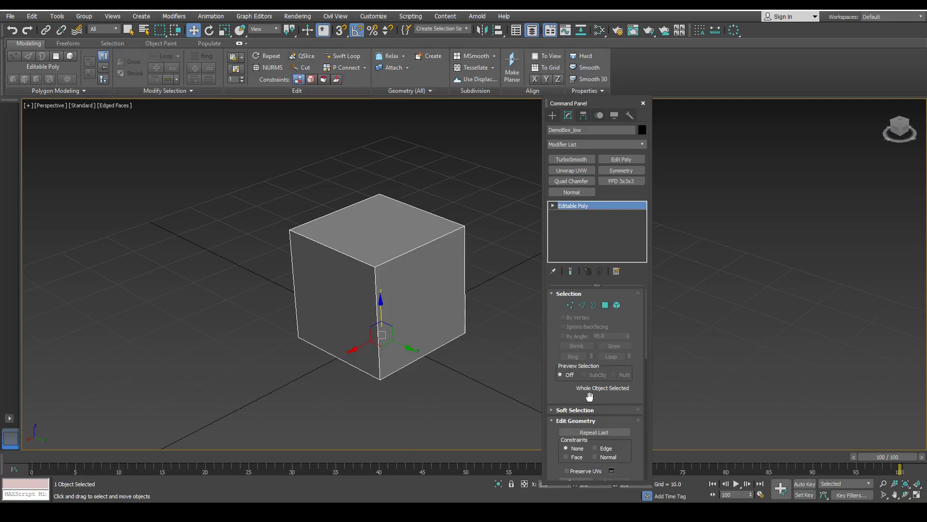
scroll(453, 342, "down", 5)
scroll(450, 345, "up", 5)
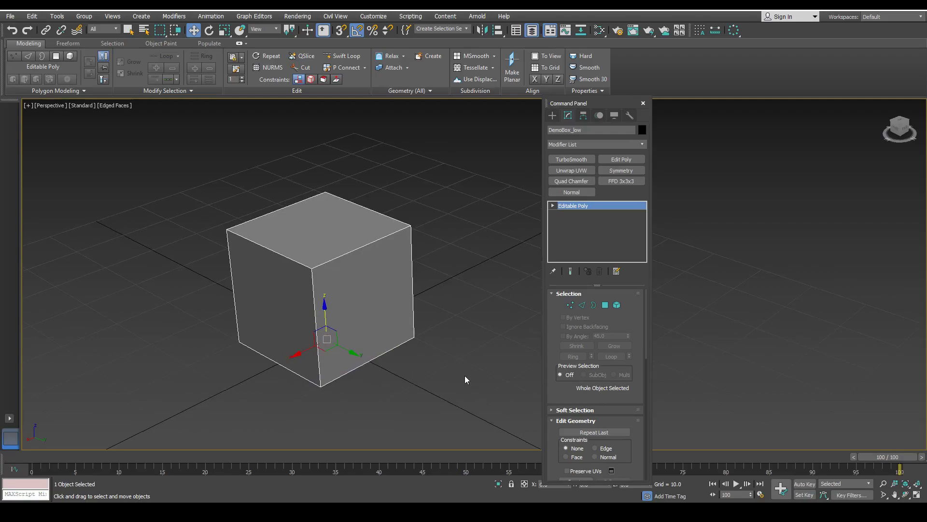
key("ctrl+z")
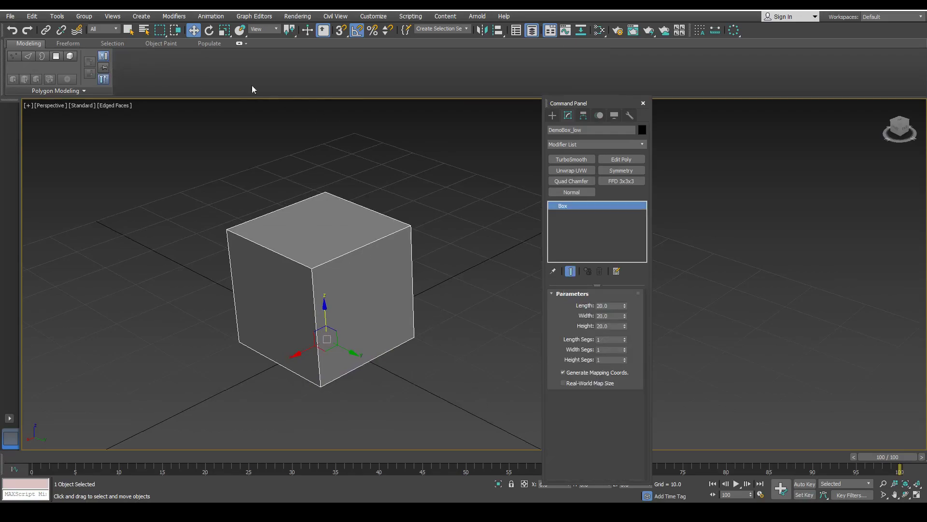
Step: Convert the selected box to an Editable Poly
right_click(310, 279)
mouse_move(367, 376)
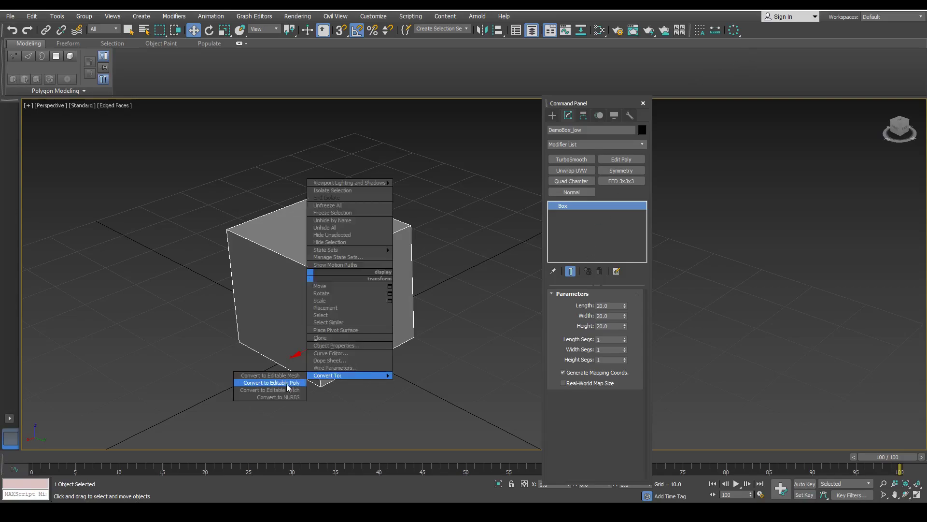
left_click(272, 382)
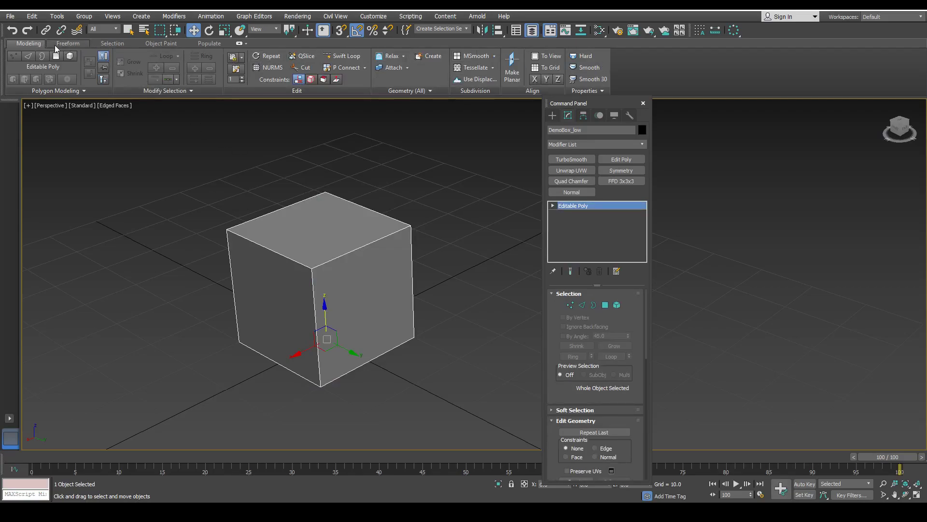
Step: Look through the Selection and Object Paint ribbon tools and return to the Modeling tools
left_click(111, 42)
left_click(168, 44)
left_click(41, 45)
middle_click_drag(321, 219, 321, 239)
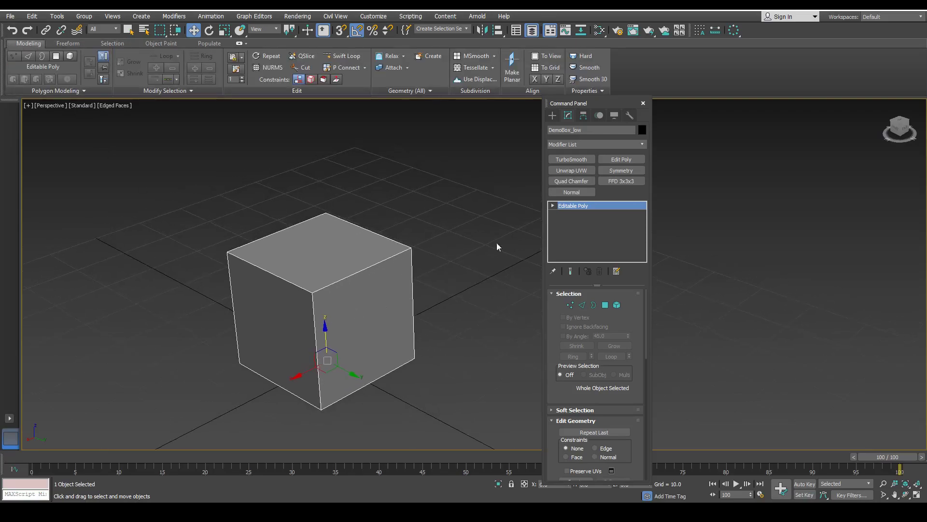
Step: Move the Command Panel closer to the box and cycle through the vertex, edge, border, polygon and element levels, returning to vertex
left_click_drag(621, 104, 582, 130)
middle_click_drag(322, 289, 328, 242)
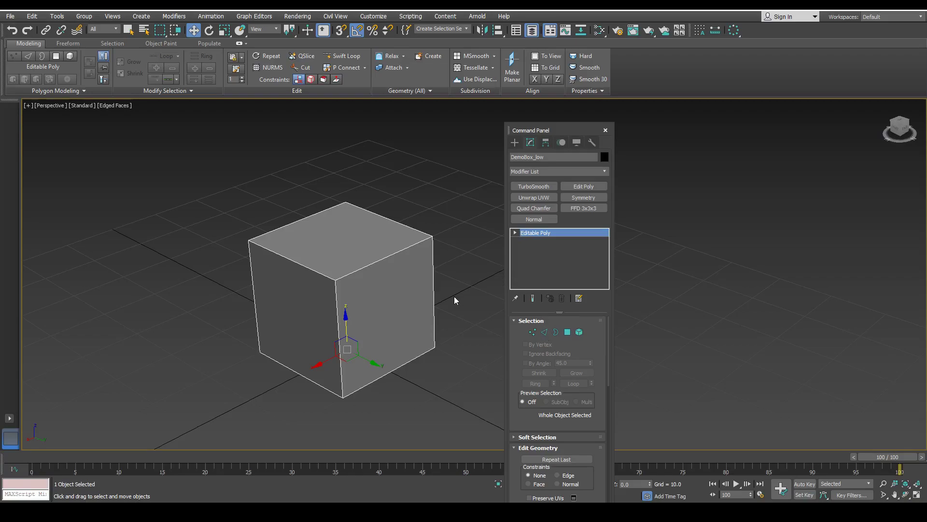
key("1")
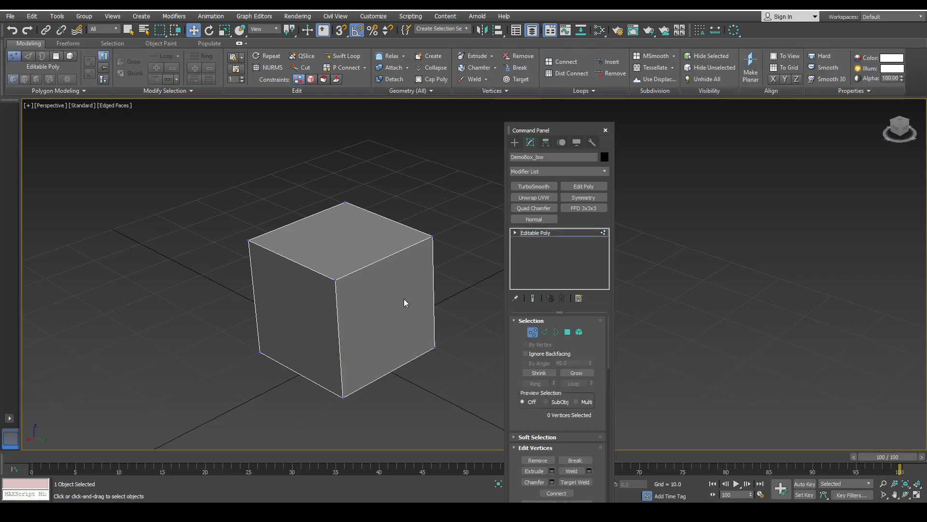
key("2")
key("3")
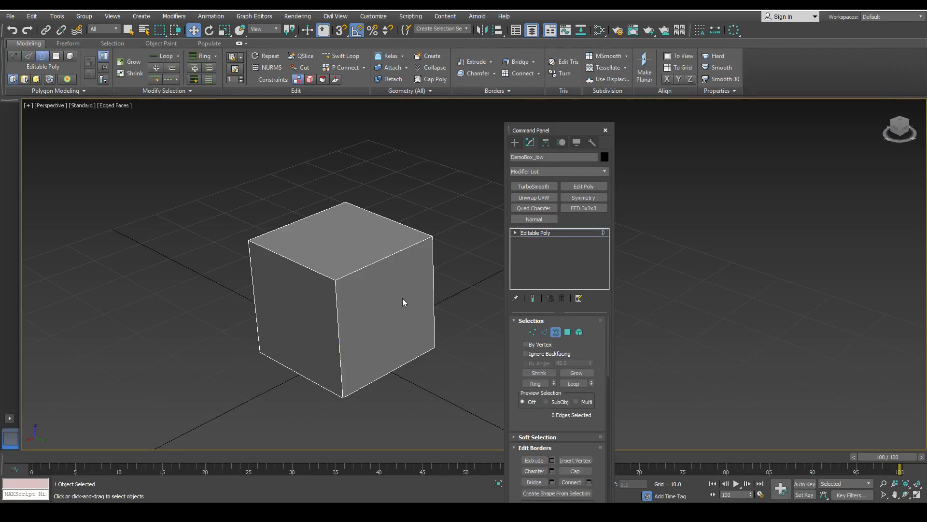
key("4")
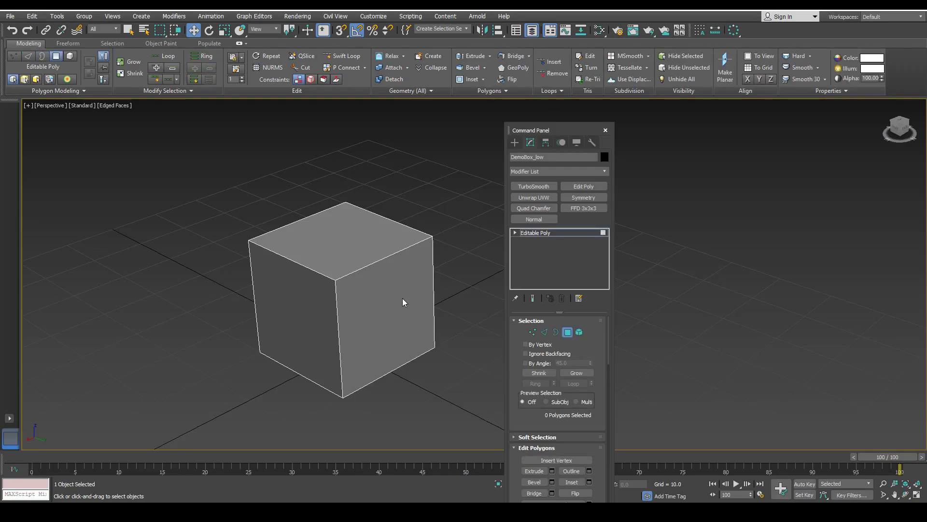
key("5")
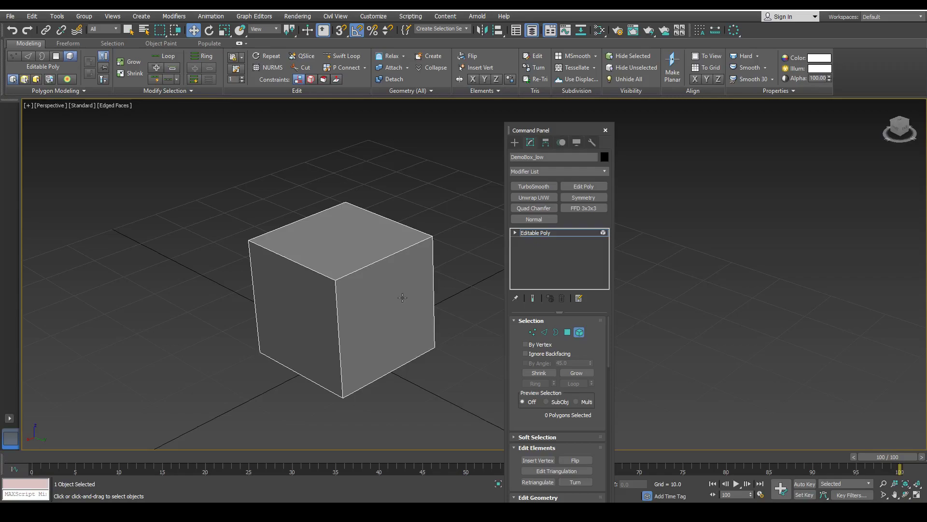
key("1")
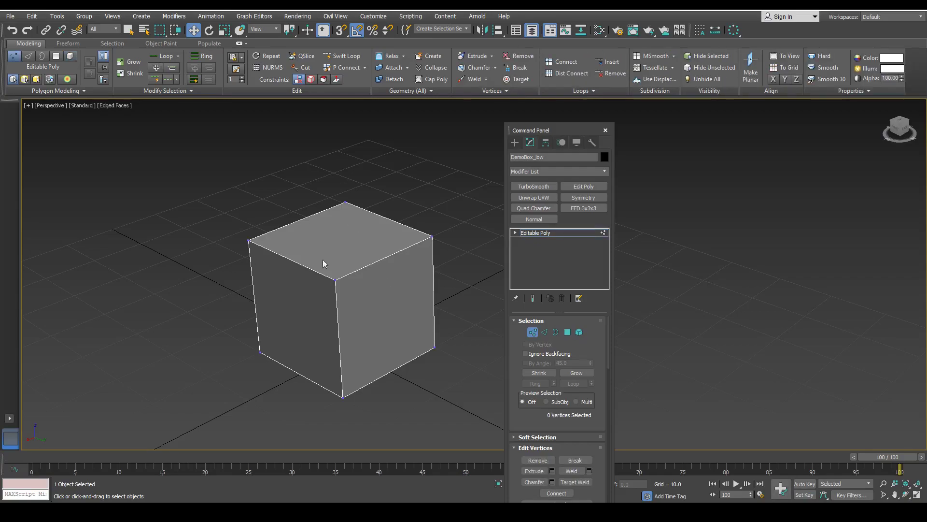
Step: Select a single vertex at a top corner of the box
scroll(314, 238, "up", 3)
middle_click_drag(319, 240, 400, 207, "alt")
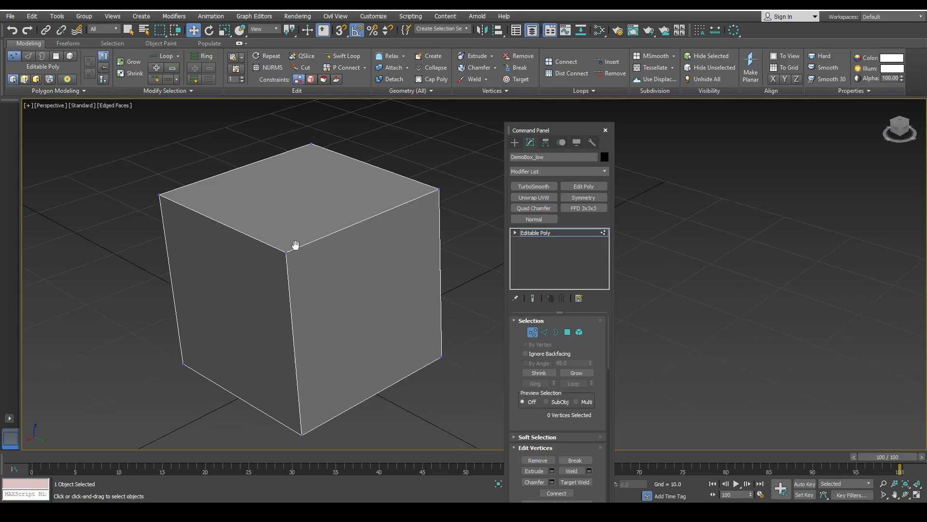
scroll(293, 244, "down", 2)
left_click(208, 202)
middle_click_drag(277, 208, 238, 193)
left_click_drag(225, 186, 248, 202)
middle_click_drag(342, 247, 306, 244, "alt")
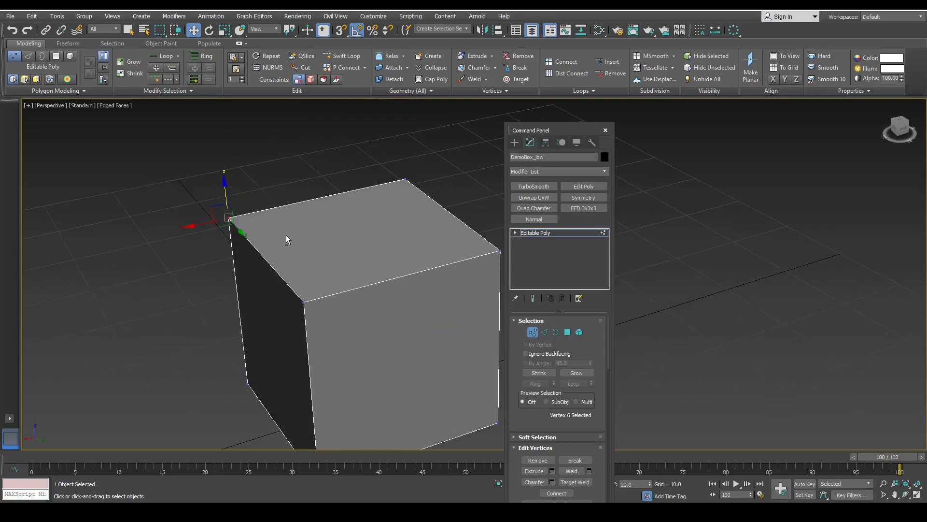
Step: Try moving top corner vertices of the box and undo the last vertex move
left_click_drag(207, 222, 247, 231)
mouse_move(246, 231)
middle_mouse_down("alt")
mouse_move(280, 208)
mouse_move(251, 232)
middle_mouse_up("alt")
left_click(291, 245)
left_click_drag(284, 213, 288, 291)
key("ctrl+z")
middle_click_drag(386, 240, 377, 262, "alt")
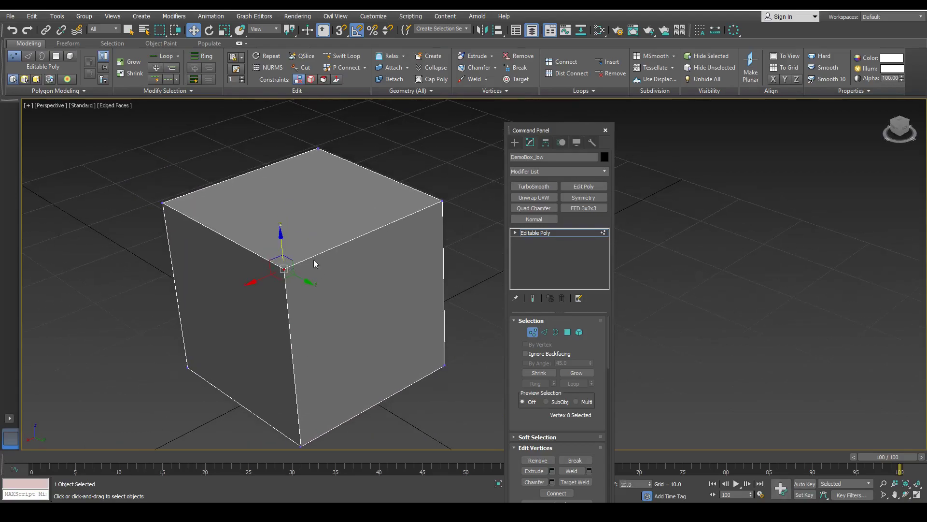
Step: Switch to edge level, select one top edge of the box, and undo the last edge change
key("2")
left_click(328, 248)
middle_click_drag(377, 208, 364, 247, "alt")
key("ctrl+z")
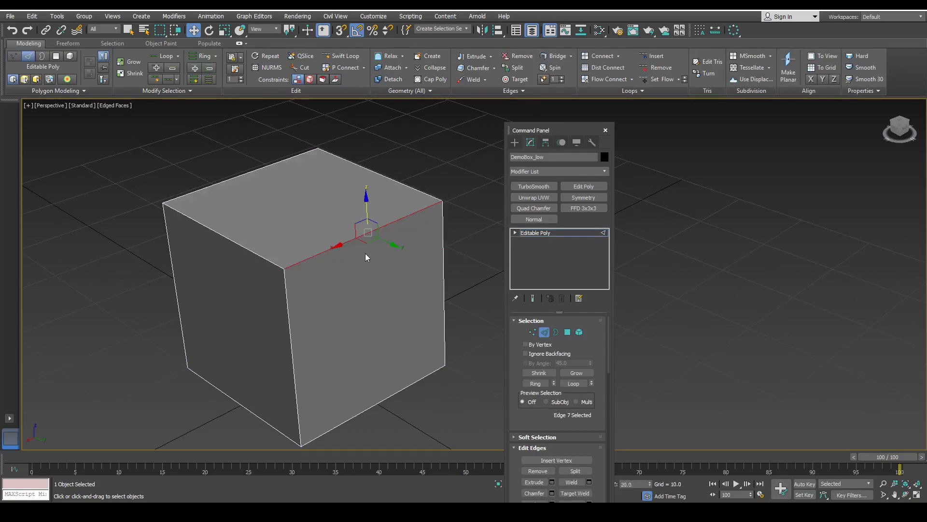
middle_click_drag(318, 270, 341, 225, "alt")
Step: Select individual faces at polygon level and the whole box at element level, and return to vertex level
key("4")
left_click(304, 209)
left_click(321, 291)
key("5")
left_click(393, 245)
key("1")
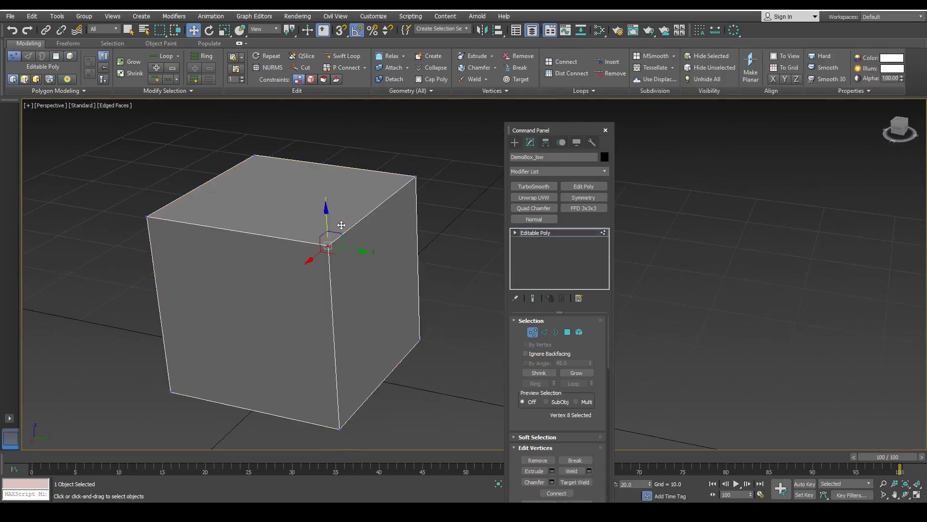
Step: Move the Command Panel away from the box and toggle the Editable Poly between vertex level and object level, ending at object level
left_click_drag(572, 128, 640, 103)
left_click(604, 206)
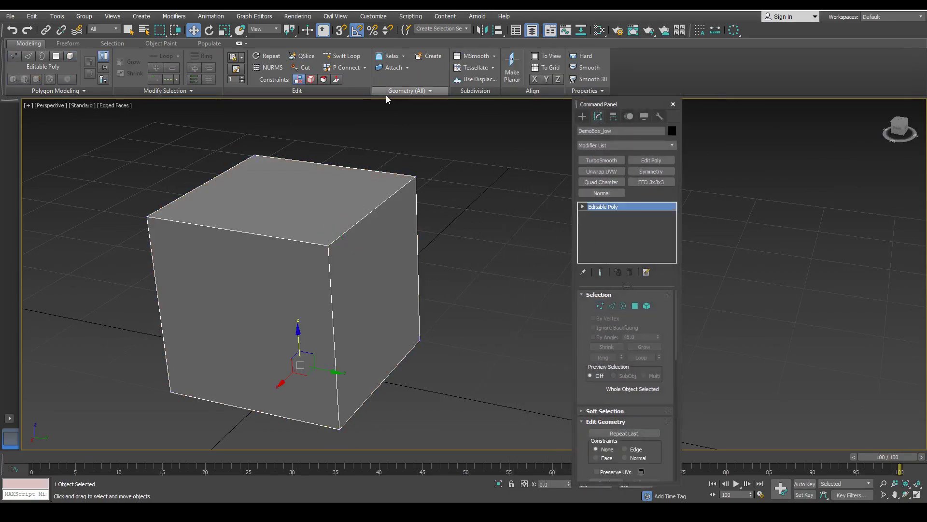
left_click(600, 306)
left_click(600, 307)
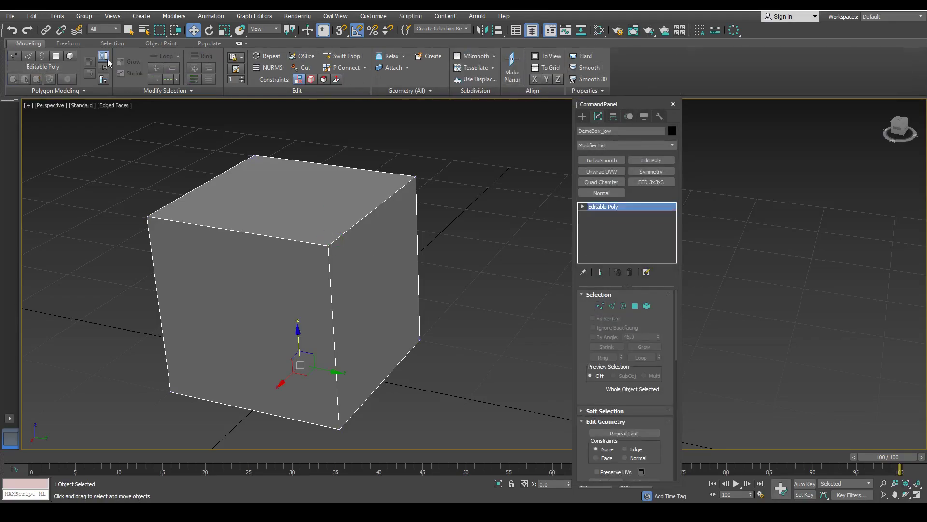
key("1")
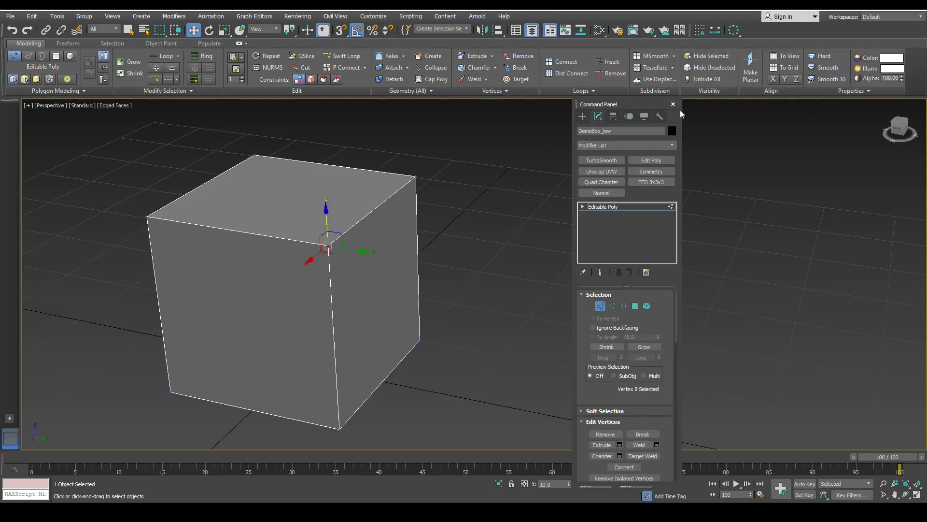
key("1")
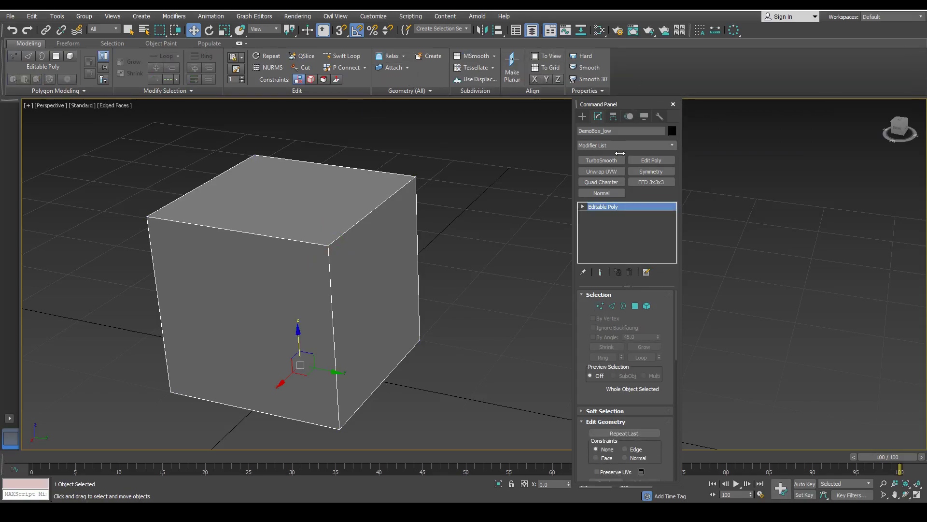
Step: Widen the Command Panel until its rollouts spread over five columns, and expand the Soft Selection and Subdivision Displacement rollouts
left_click_drag(634, 106, 545, 114)
left_click_drag(593, 232, 835, 226)
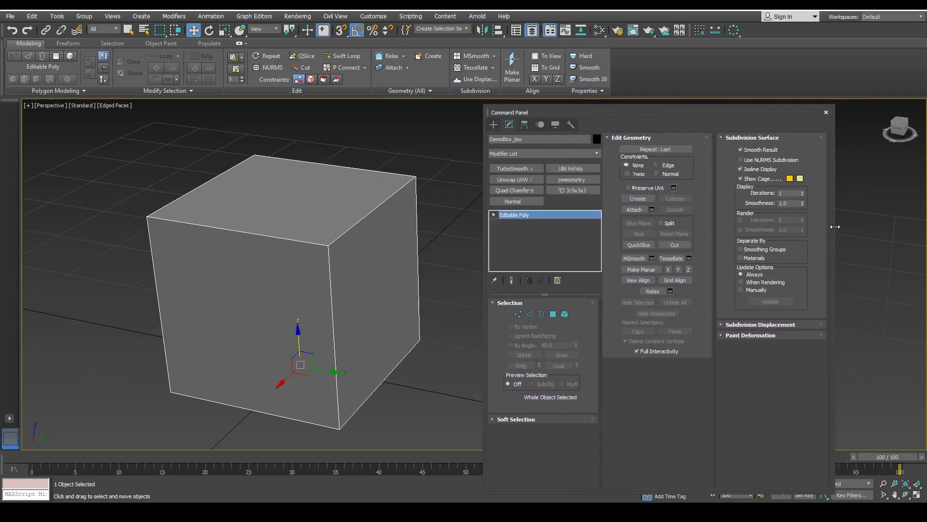
left_click(493, 420)
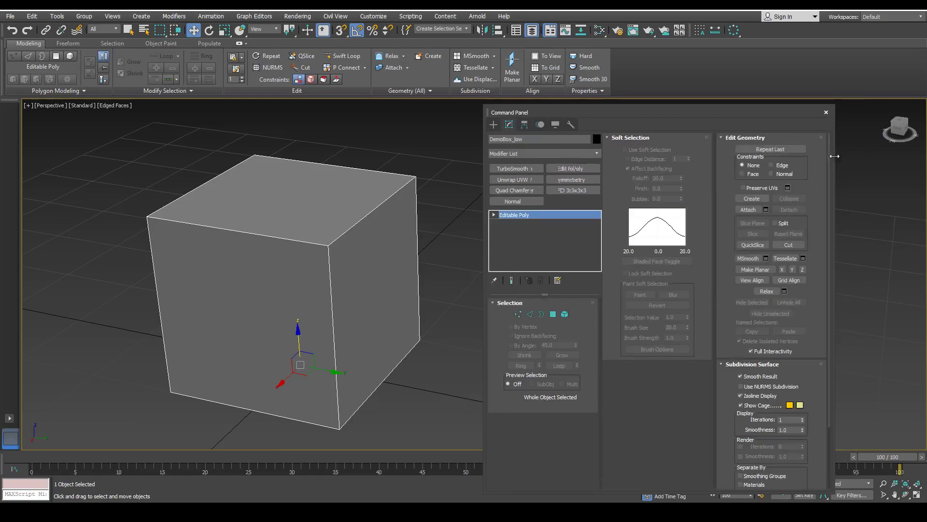
left_click_drag(837, 167, 910, 156)
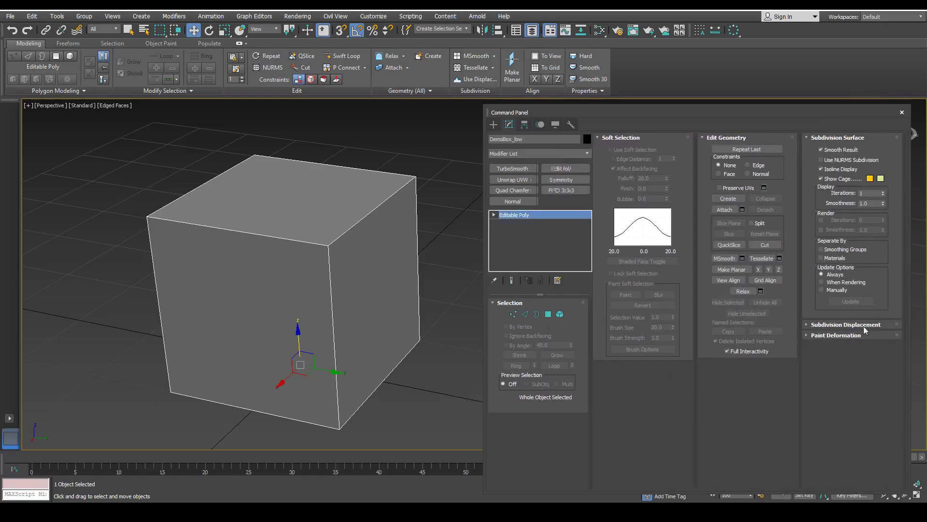
left_click(809, 324)
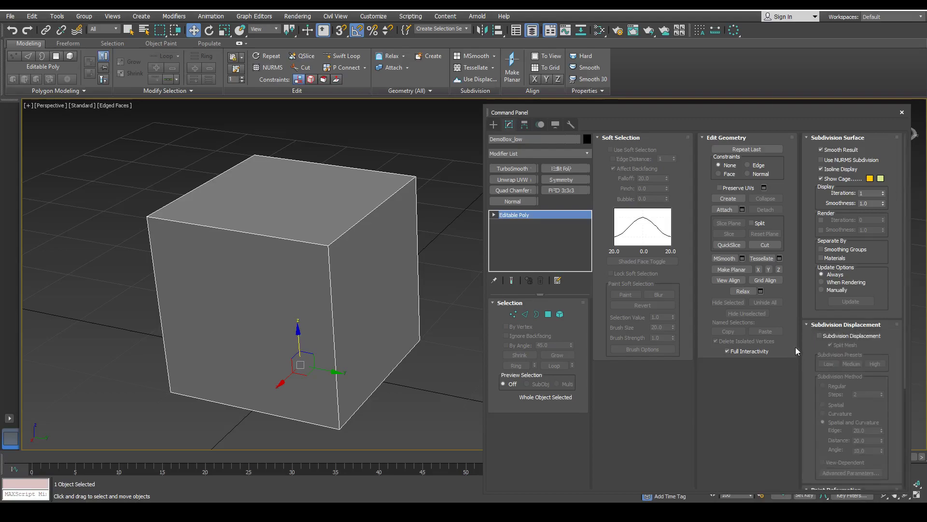
left_click_drag(795, 114, 666, 91)
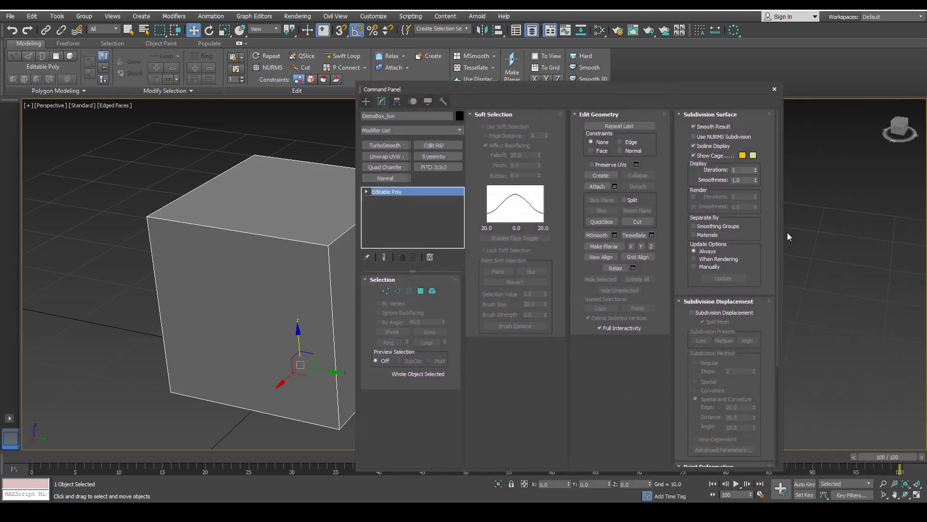
left_click_drag(783, 230, 887, 212)
left_click_drag(686, 90, 693, 130)
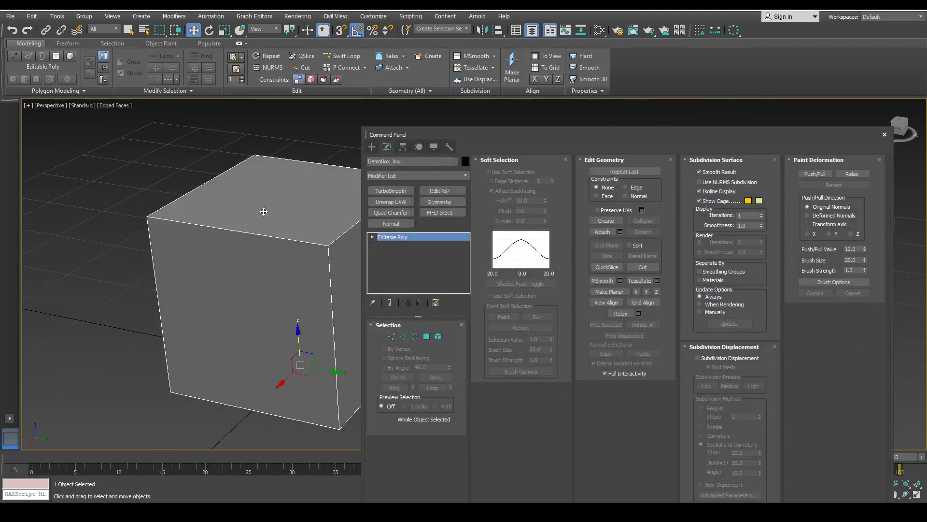
Step: Collapse the Soft Selection rollout and resize the Command Panel to two columns, placed beside the box
left_click_drag(615, 135, 606, 118)
left_click_drag(884, 257, 643, 257)
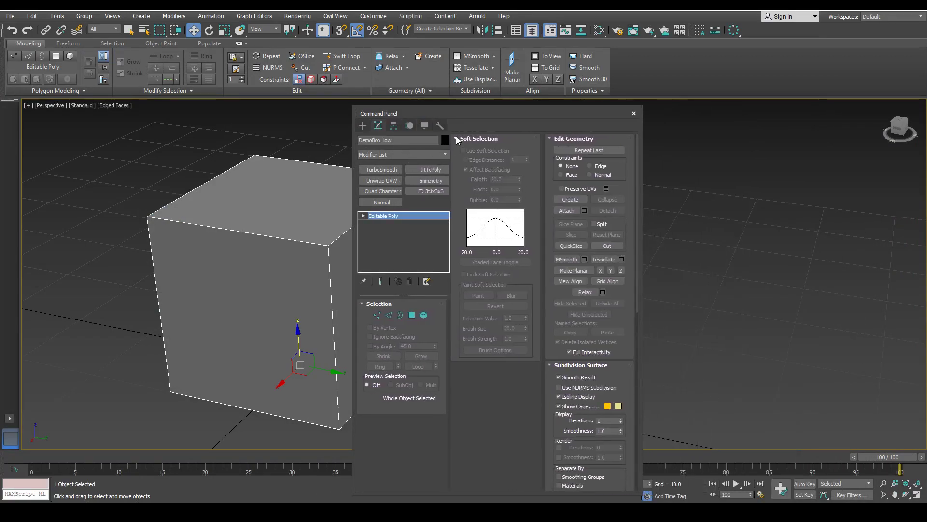
left_click(457, 138)
left_click_drag(643, 256, 472, 247)
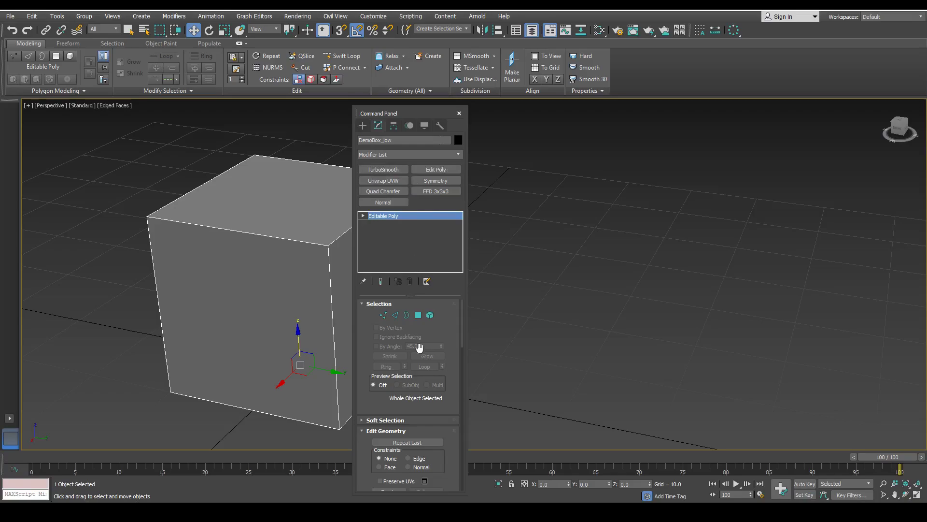
left_click_drag(417, 110, 711, 103)
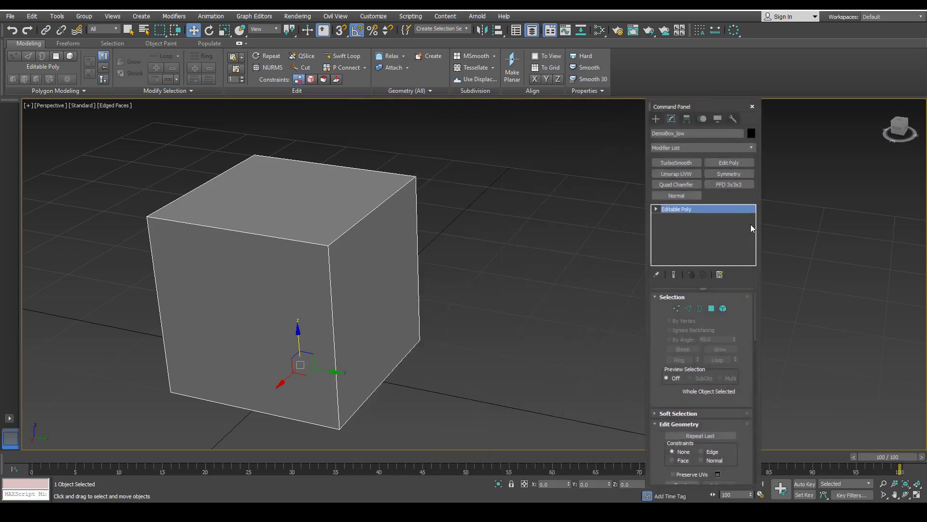
left_click_drag(759, 224, 876, 220)
left_click_drag(809, 106, 755, 106)
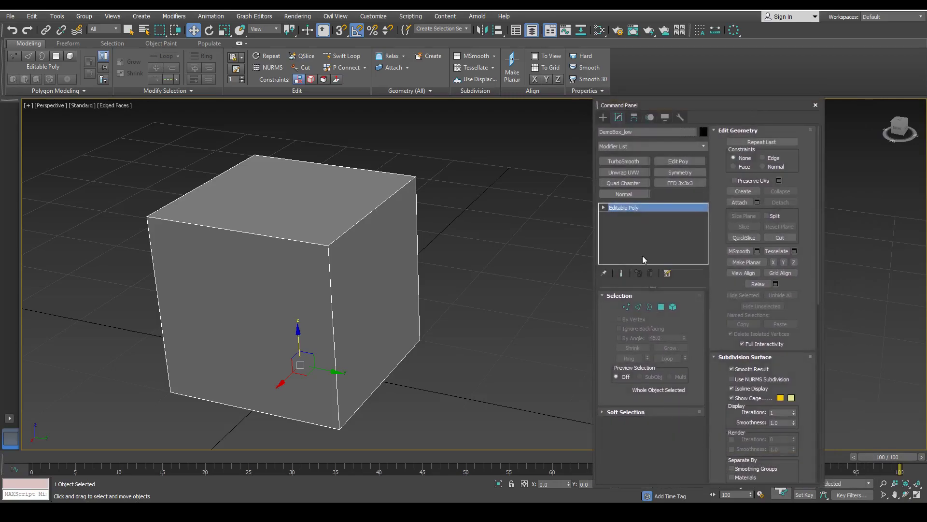
Step: Switch the box to vertex level and look through the rollouts offered for vertices
key("1")
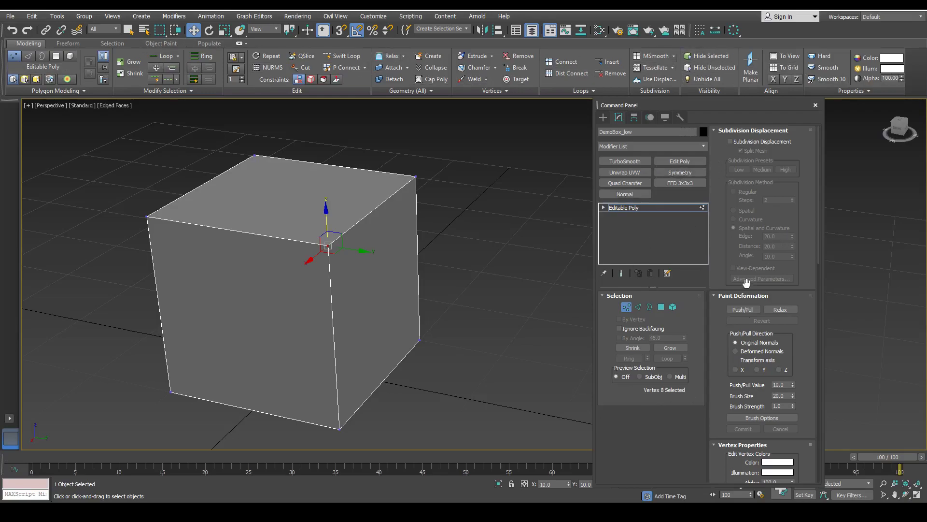
scroll(739, 328, "down", 10)
scroll(724, 338, "up", 15)
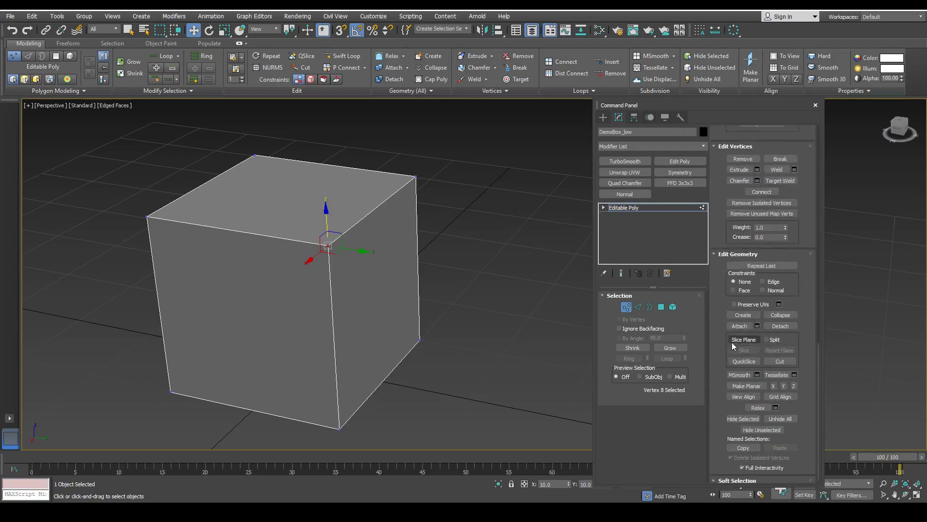
scroll(719, 330, "up", 5)
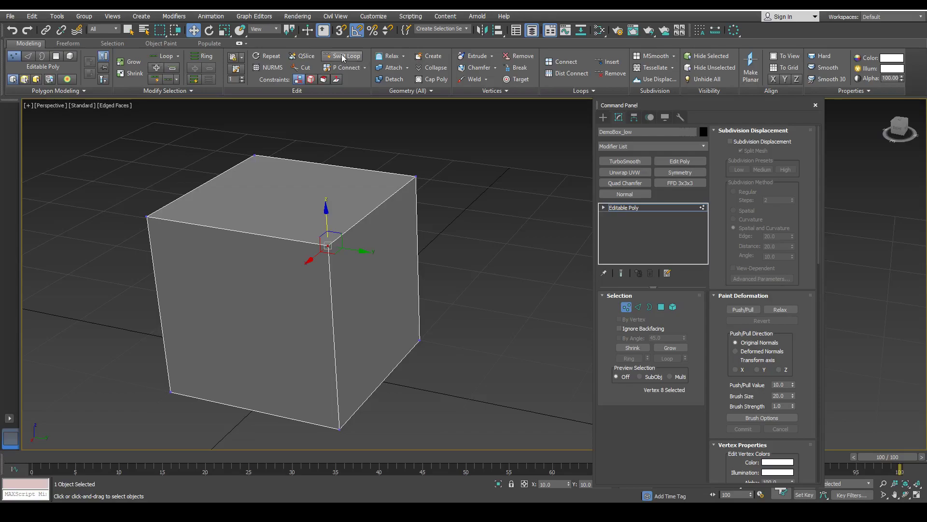
scroll(752, 377, "down", 10)
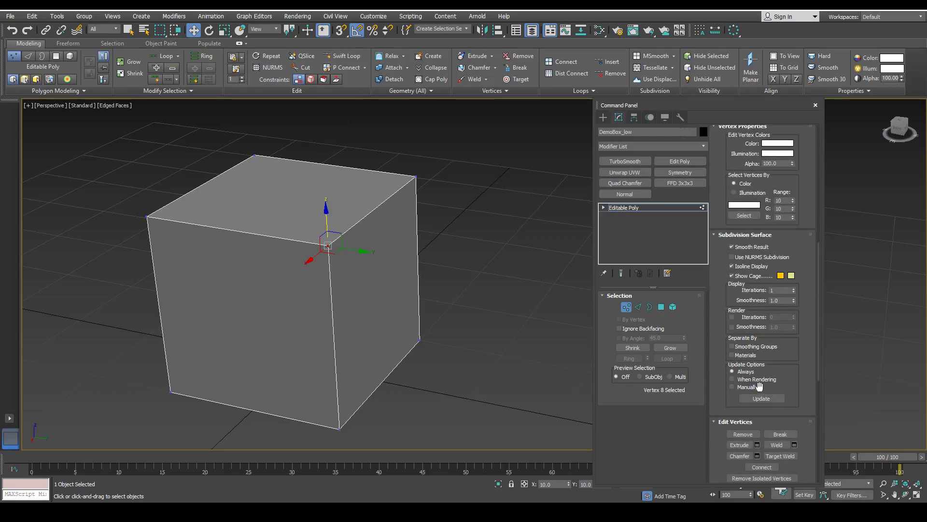
scroll(759, 386, "down", 3)
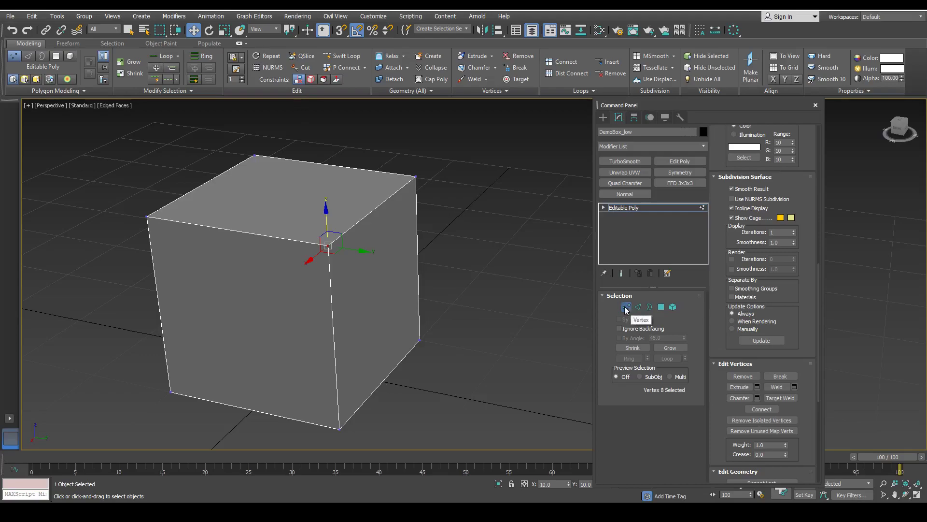
Step: Place the Command Panel just below the ribbon and compare its vertex tools with the ribbon's extended Vertices and Geometry (All) tools
left_click_drag(726, 102, 543, 95)
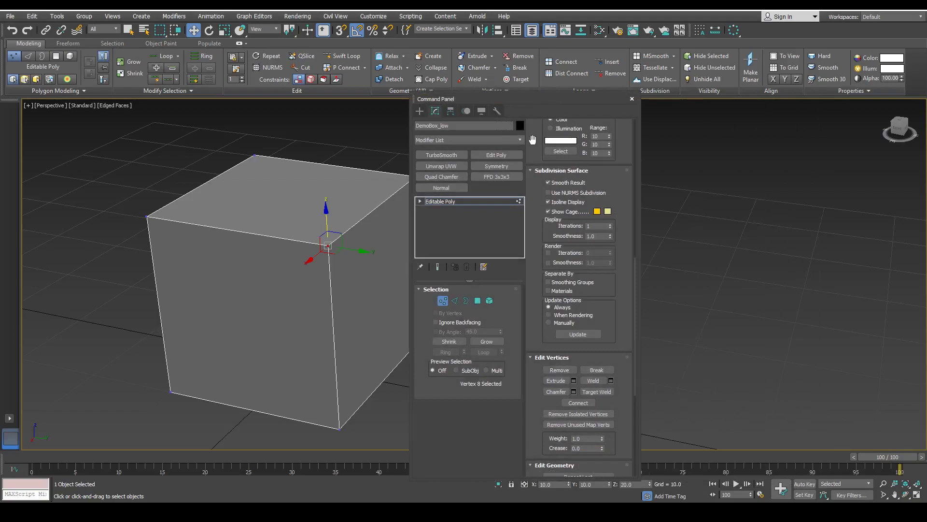
mouse_move(543, 102)
left_mouse_down()
mouse_move(550, 115)
mouse_move(533, 115)
left_mouse_up()
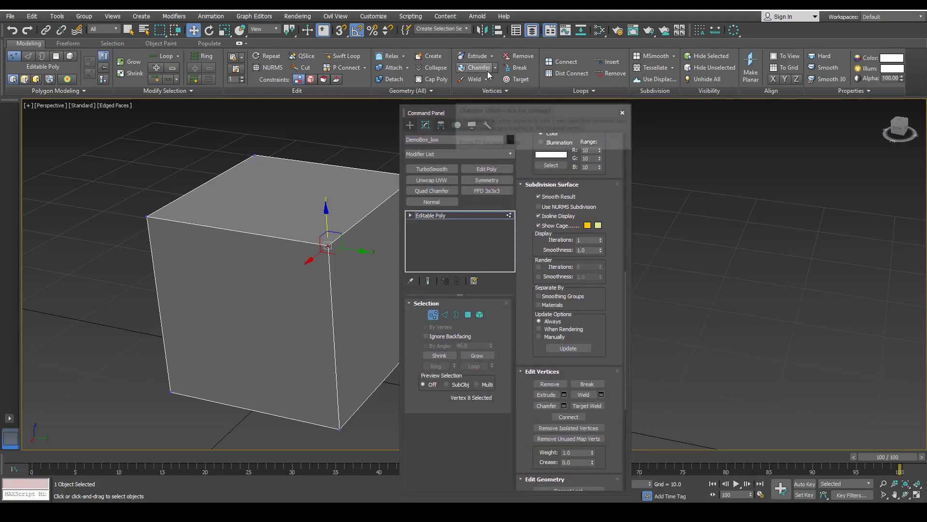
left_click(506, 91)
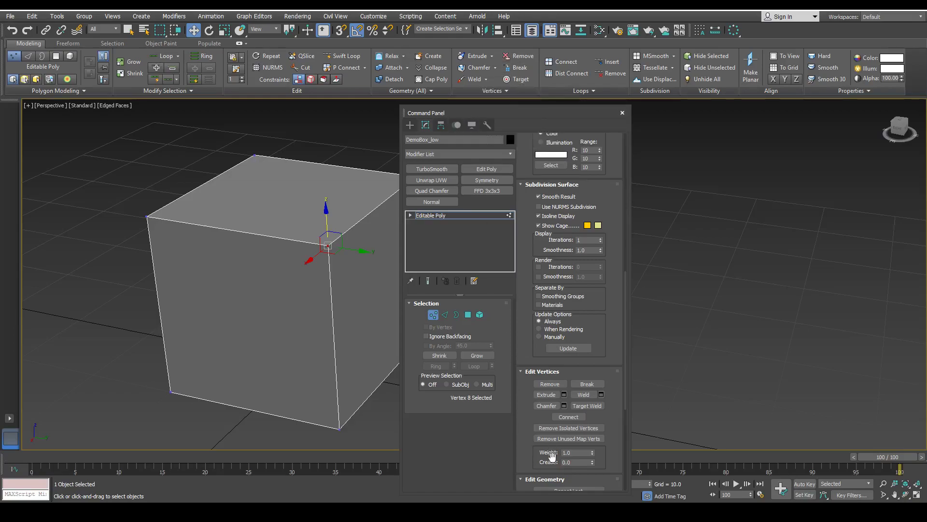
left_click(511, 91)
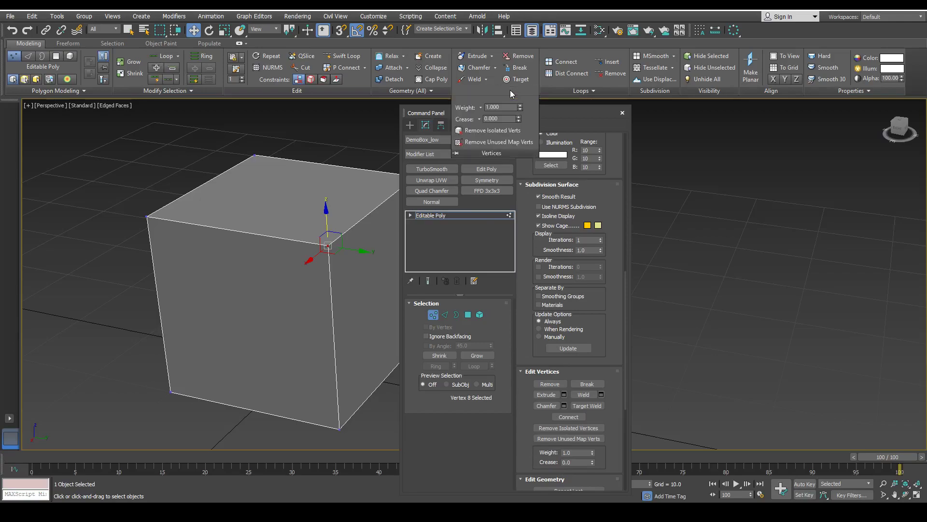
left_click(589, 91)
left_click(483, 93)
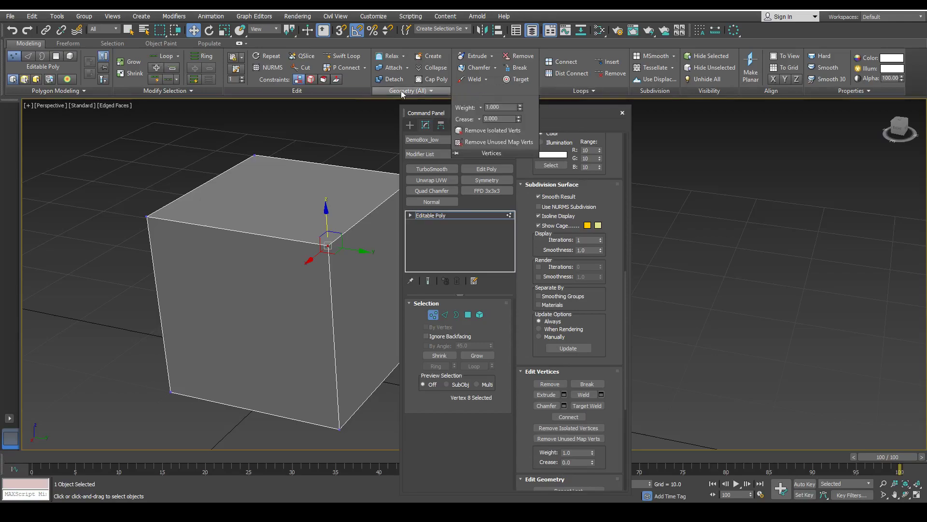
left_click(408, 91)
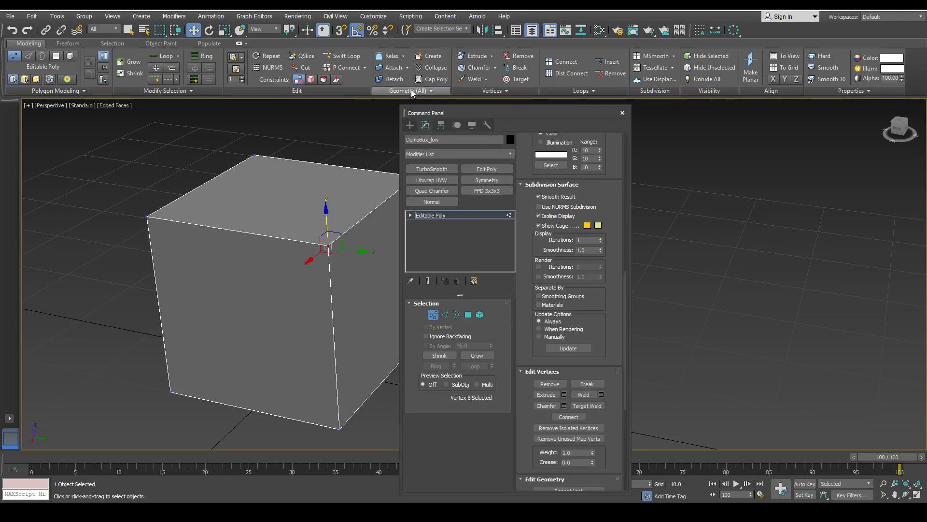
left_click(431, 92)
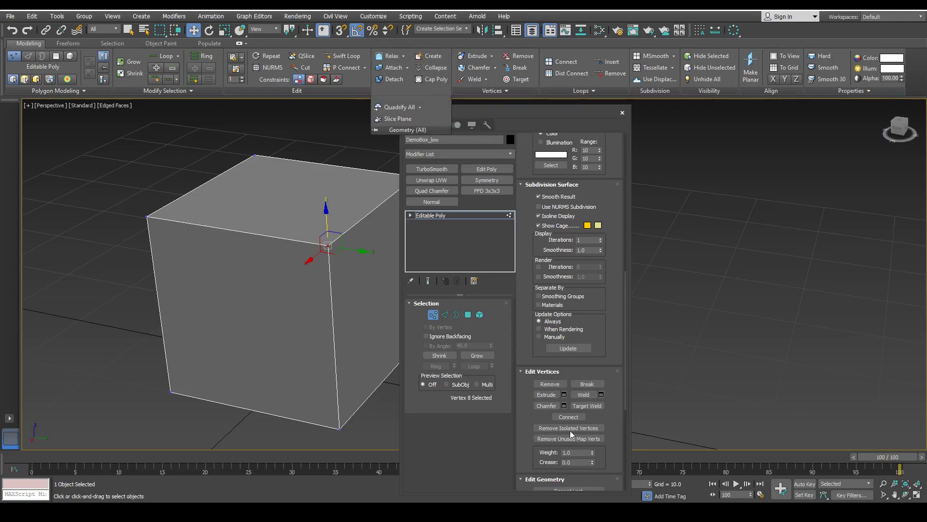
Step: Examine the Edit Vertices, Edit Geometry, Vertex Properties, Paint Deformation and Subdivision Displacement rollouts
scroll(567, 425, "down", 5)
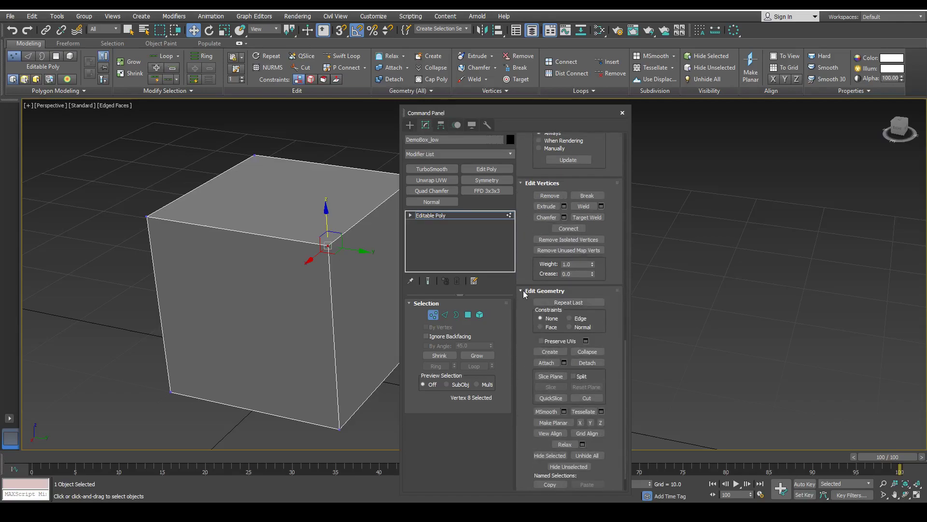
scroll(588, 444, "down", 1)
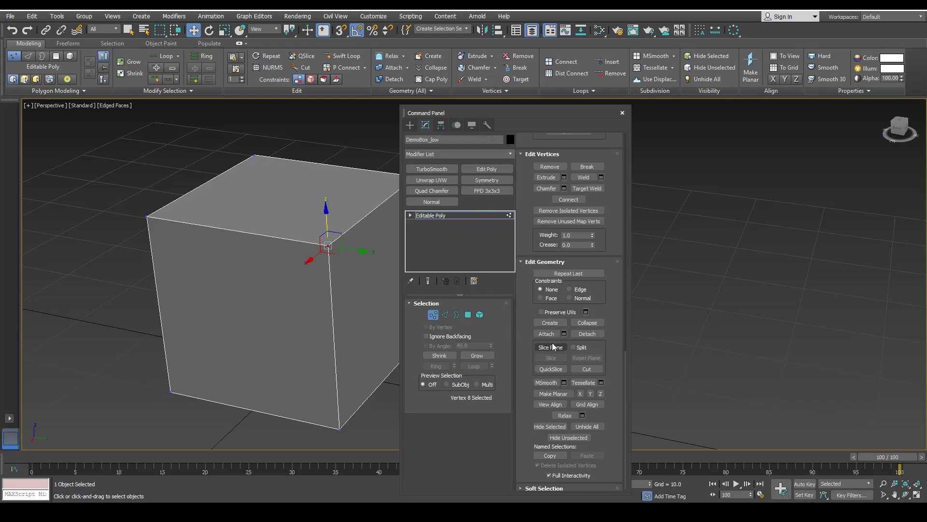
scroll(562, 328, "down", 1)
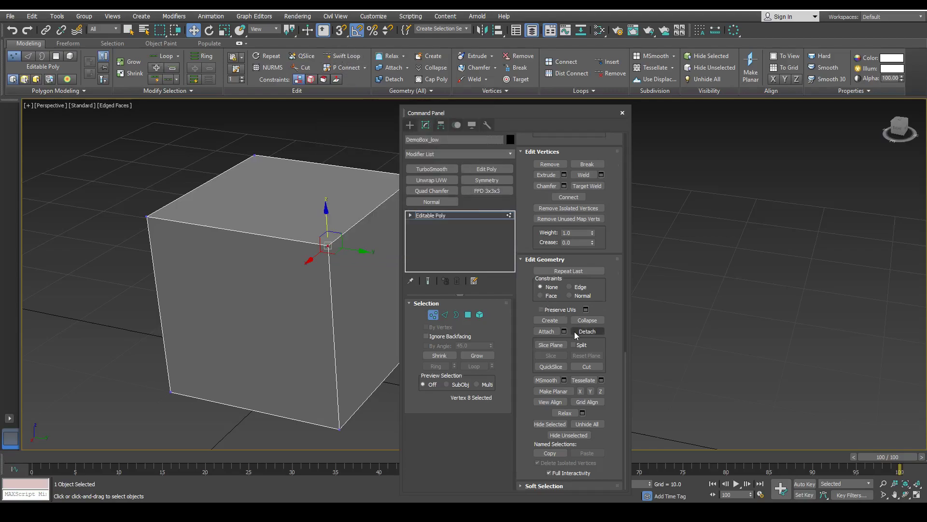
scroll(560, 312, "down", 10)
scroll(561, 314, "up", 6)
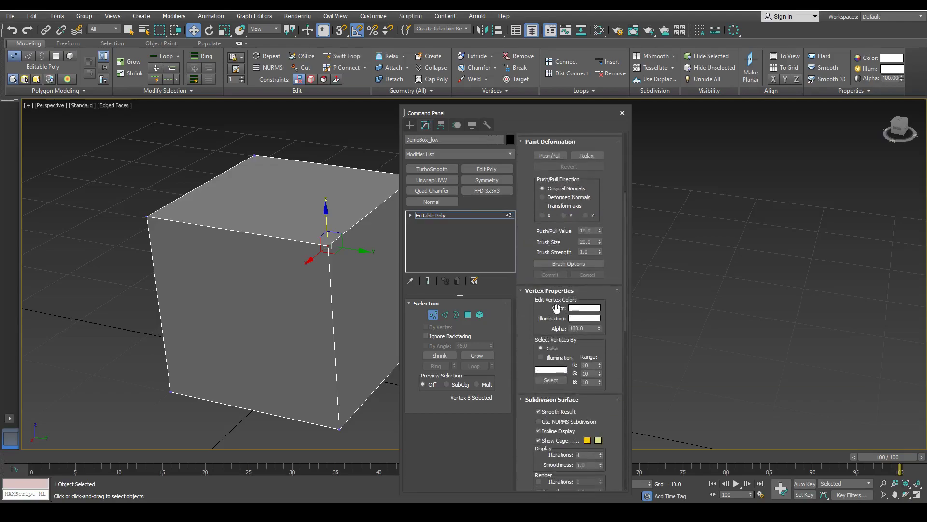
scroll(549, 304, "up", 3)
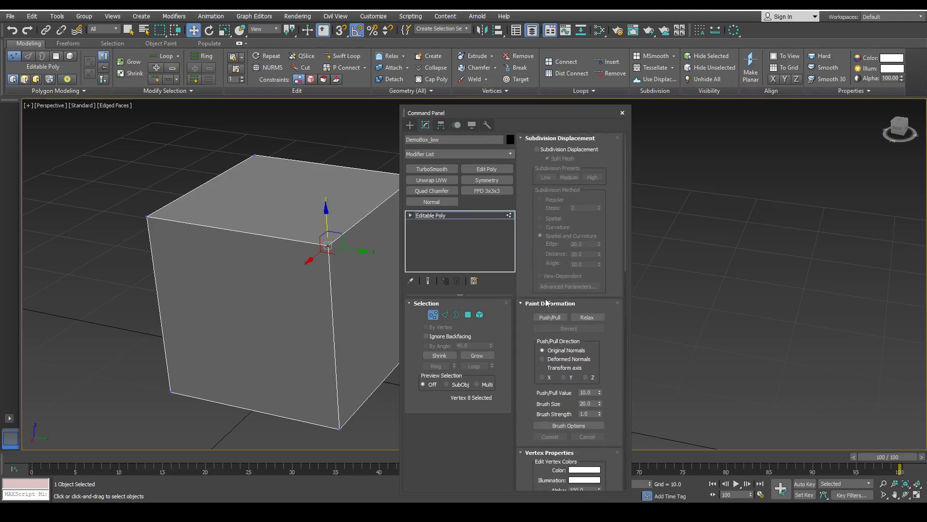
scroll(552, 191, "down", 7)
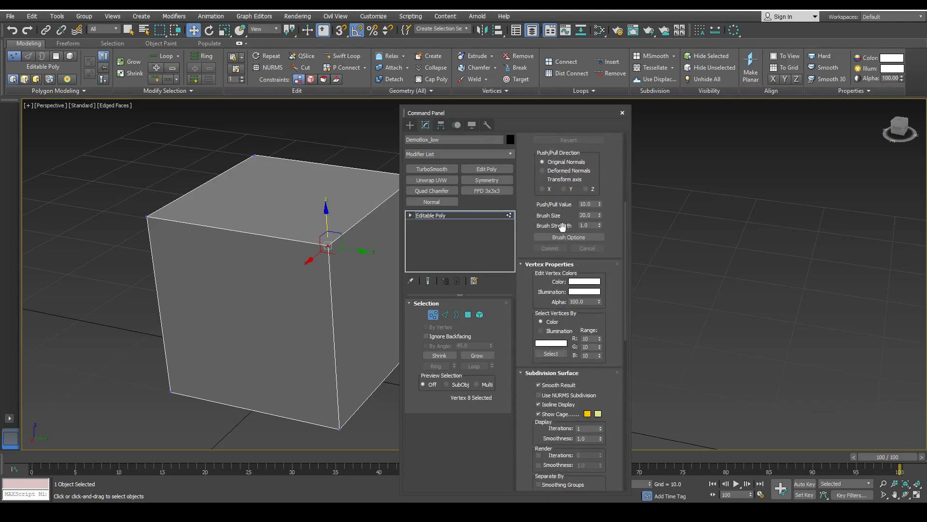
Step: Reposition the Command Panel over the ribbon beside the box, with the Edit Vertices and Edit Geometry rollouts in view
left_click_drag(529, 112, 632, 92)
scroll(658, 255, "down", 8)
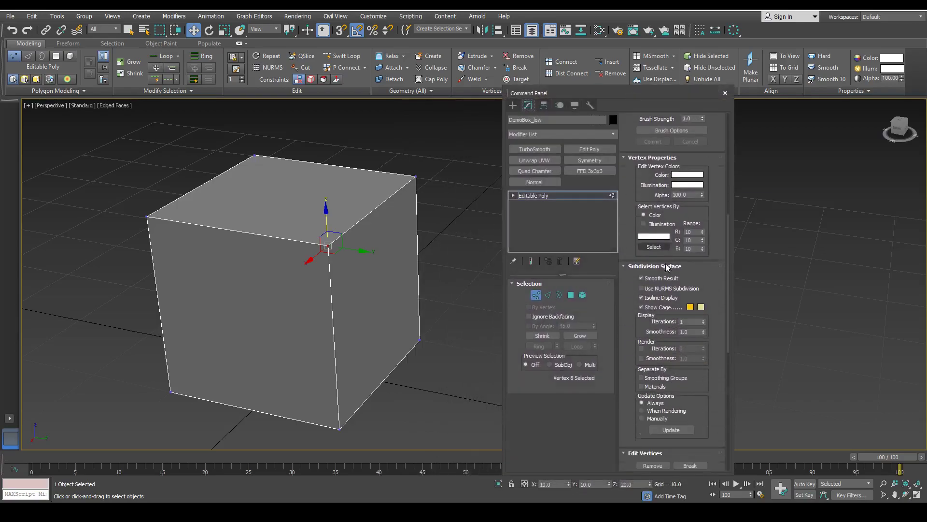
scroll(657, 255, "down", 2)
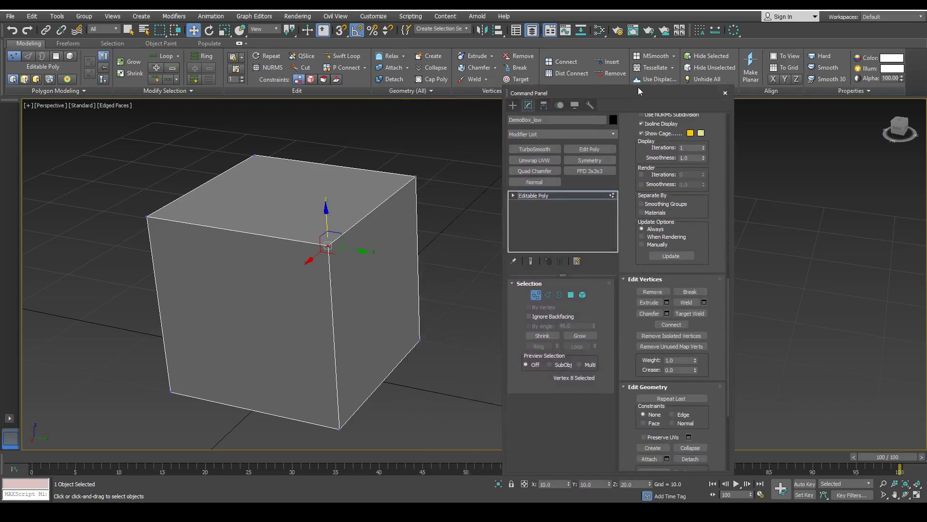
left_click_drag(631, 95, 566, 56)
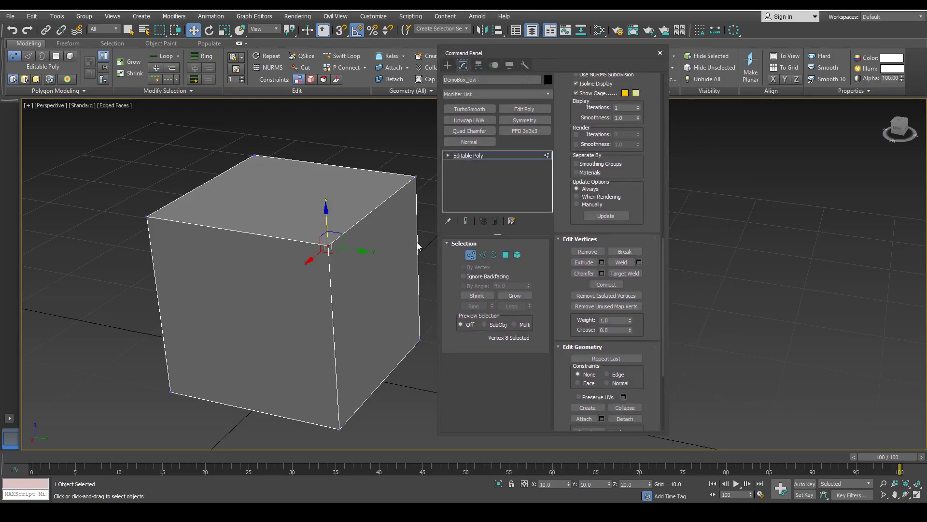
Step: Remove the selected front top corner vertex of the box with the Remove tool, and undo the removal
scroll(584, 265, "down", 1)
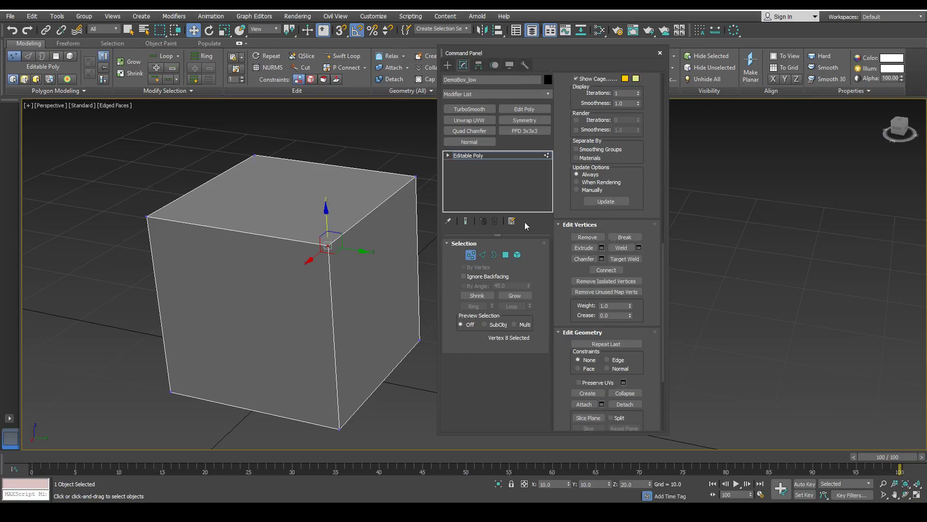
left_click(581, 237)
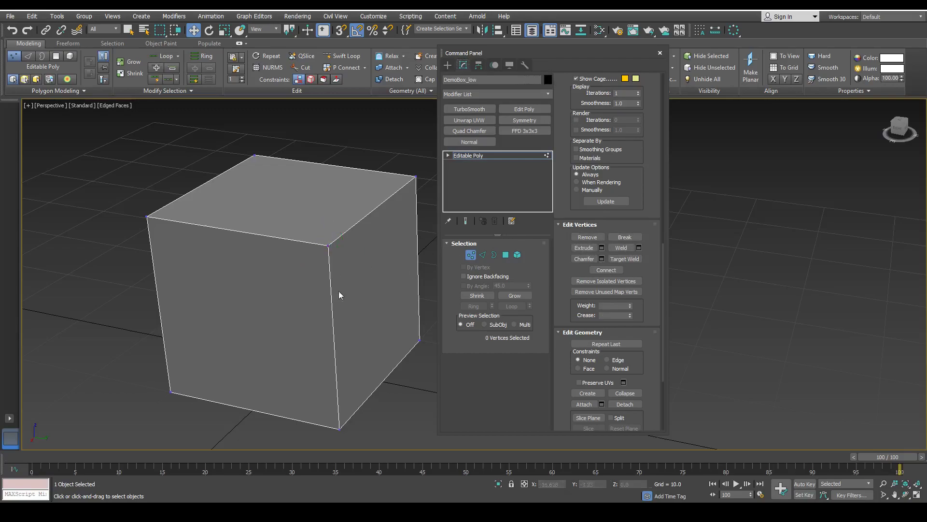
key("ctrl+z")
left_click(589, 237)
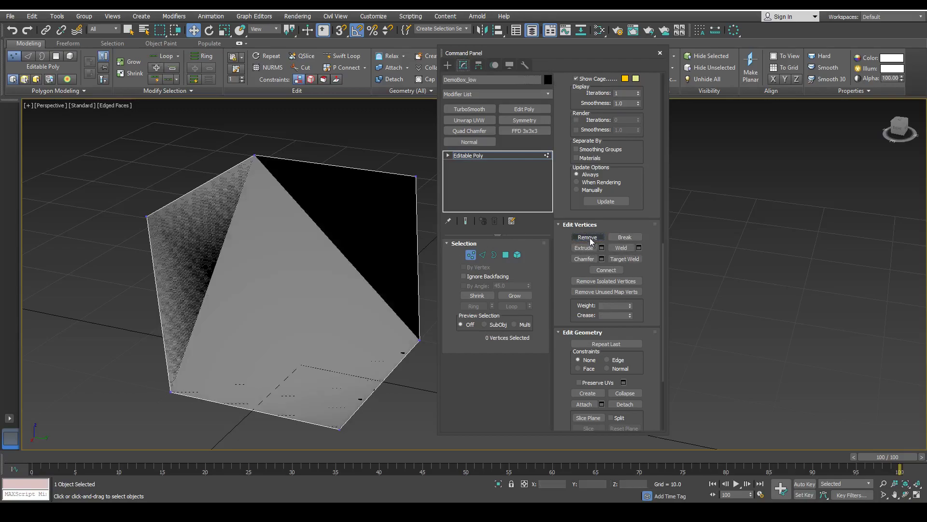
middle_click_drag(334, 269, 269, 253, "alt")
key("ctrl+z")
middle_click_drag(341, 237, 290, 224, "alt")
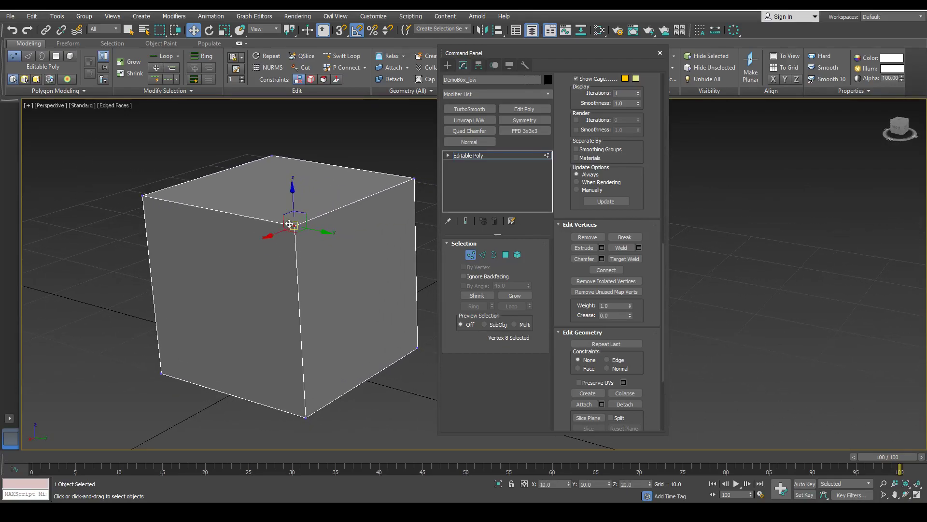
Step: Repeat the corner vertex's removal three times, undoing each one and inspecting the box from different angles
key("BackSpace")
key("ctrl+z")
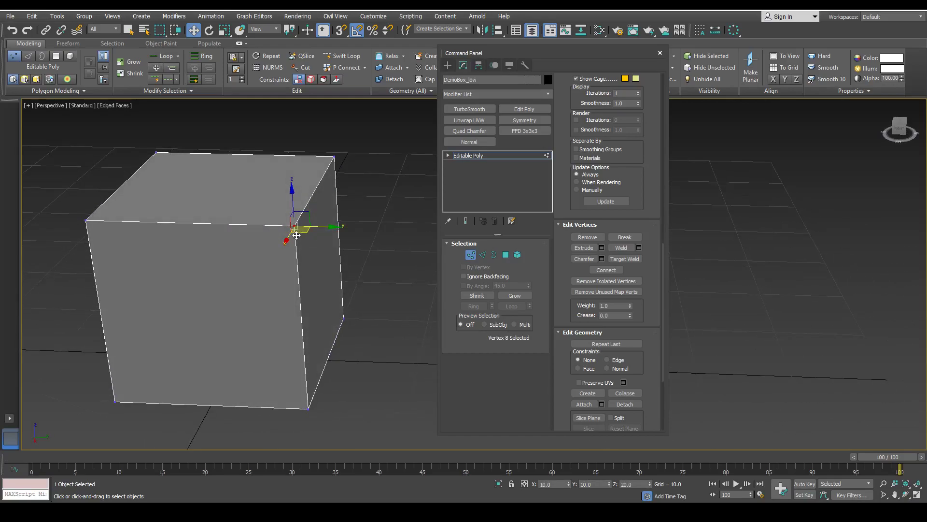
key("BackSpace")
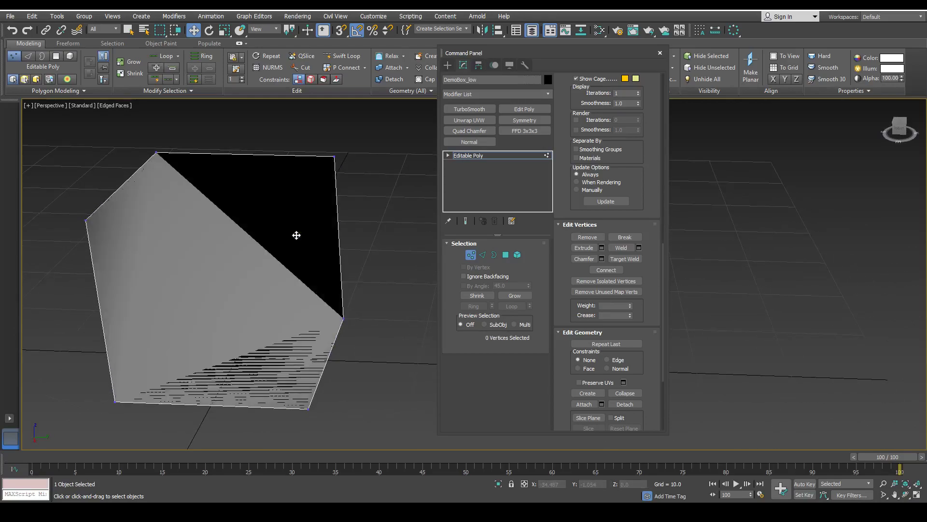
key("ctrl+z")
mouse_move(297, 273)
middle_mouse_down("alt")
mouse_move(277, 273)
mouse_move(302, 280)
middle_mouse_up("alt")
key("BackSpace")
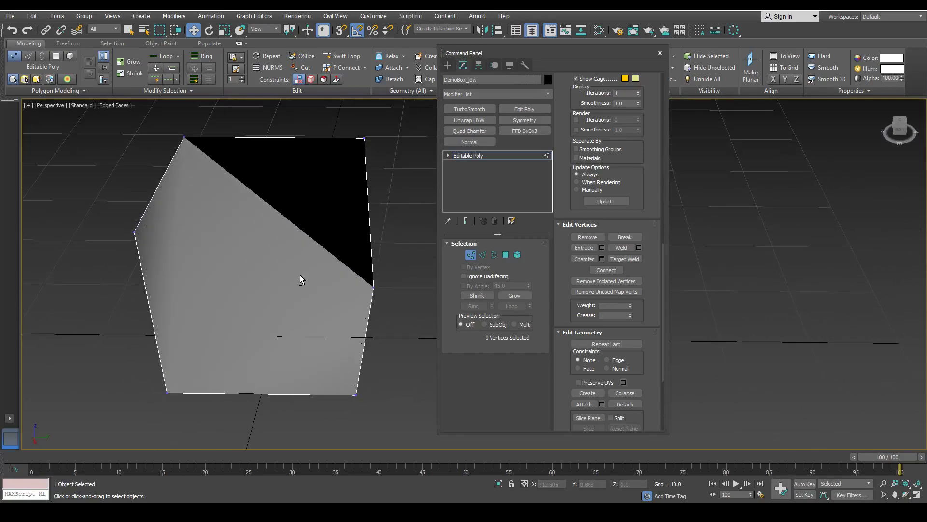
key("ctrl+z")
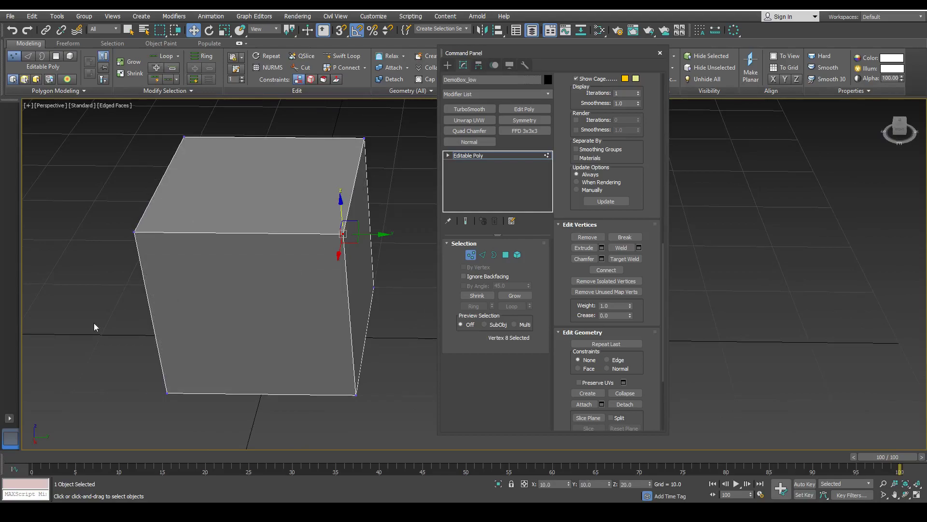
Step: Select the front top corner vertex of the box and break it into separate vertices
middle_click_drag(226, 280, 297, 253, "alt")
left_click(349, 276)
scroll(338, 245, "up", 4)
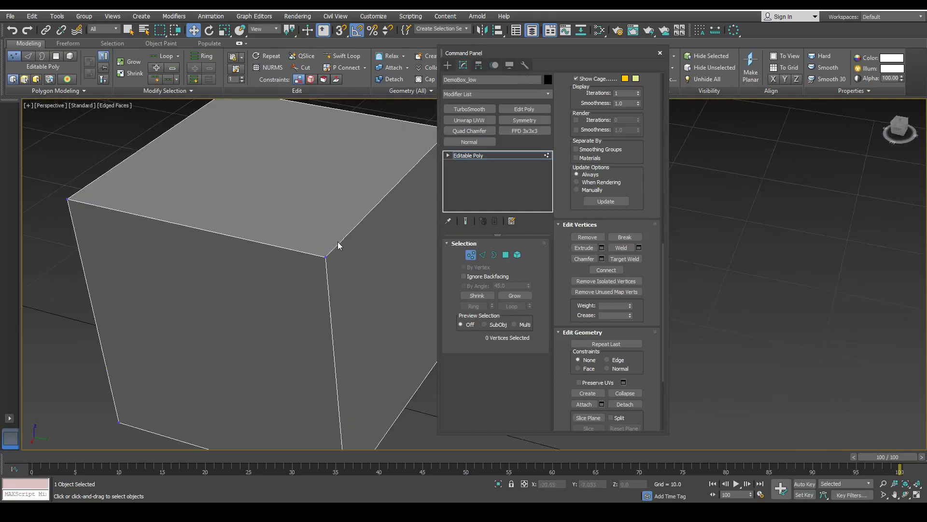
left_click(326, 256)
left_click(623, 238)
scroll(375, 257, "up", 1)
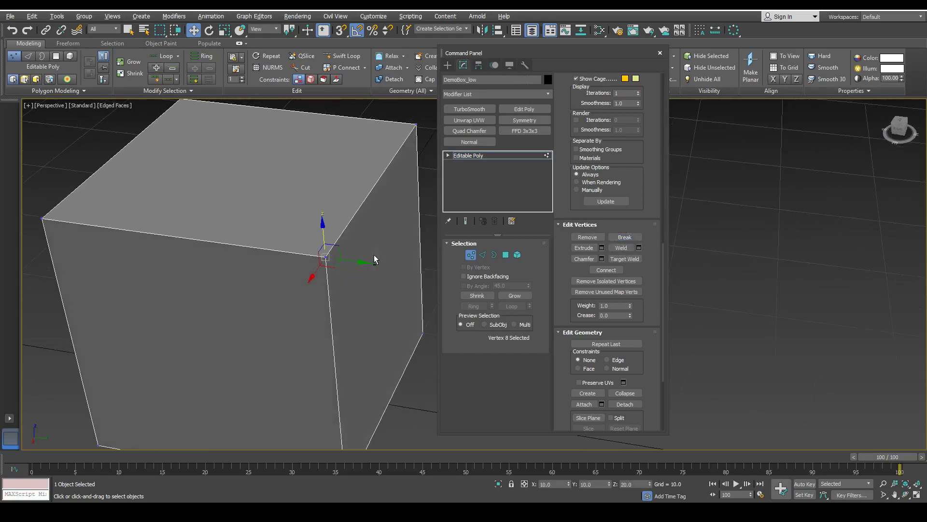
scroll(325, 259, "up", 3)
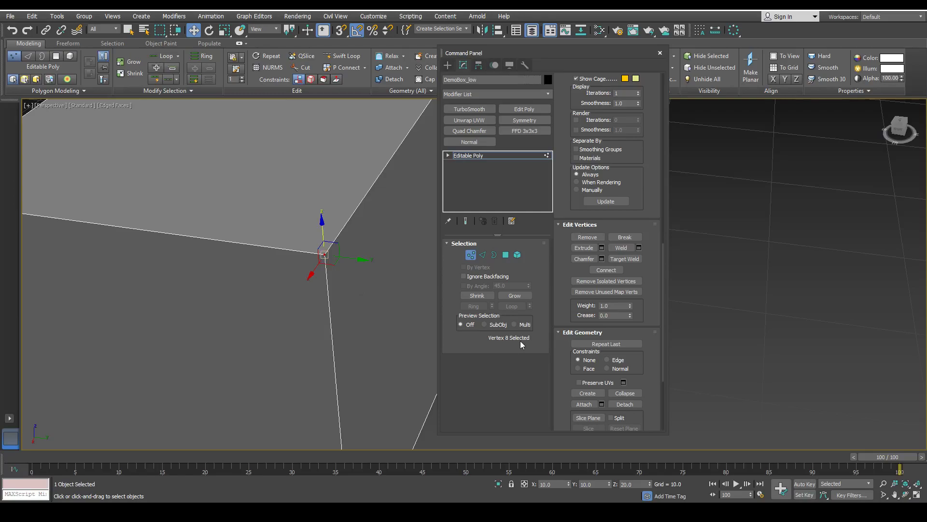
left_click(623, 238)
Step: Pull one of the separated corner vertices away to open gaps between the box's faces
left_click(376, 296)
left_click(324, 255)
left_click(326, 264)
scroll(322, 258, "up", 4)
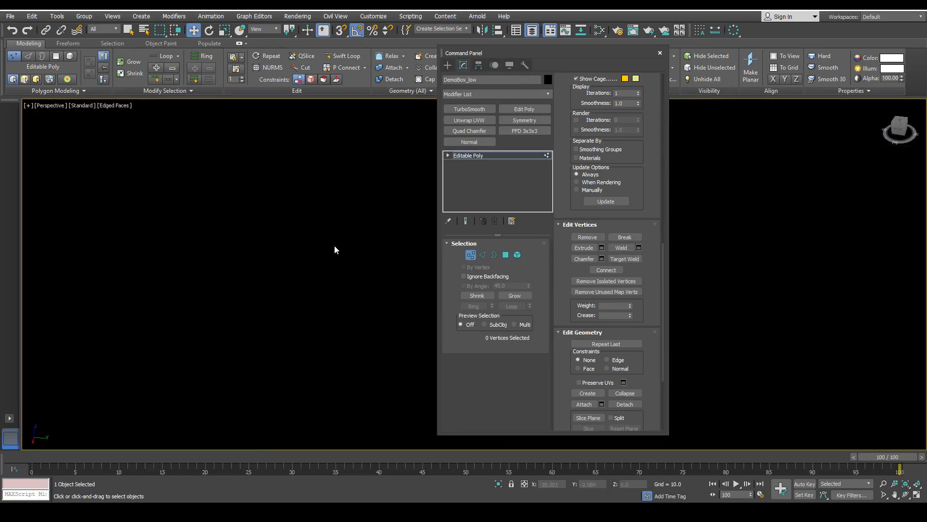
scroll(322, 250, "down", 1)
left_click(199, 285)
left_click_drag(217, 304, 263, 303)
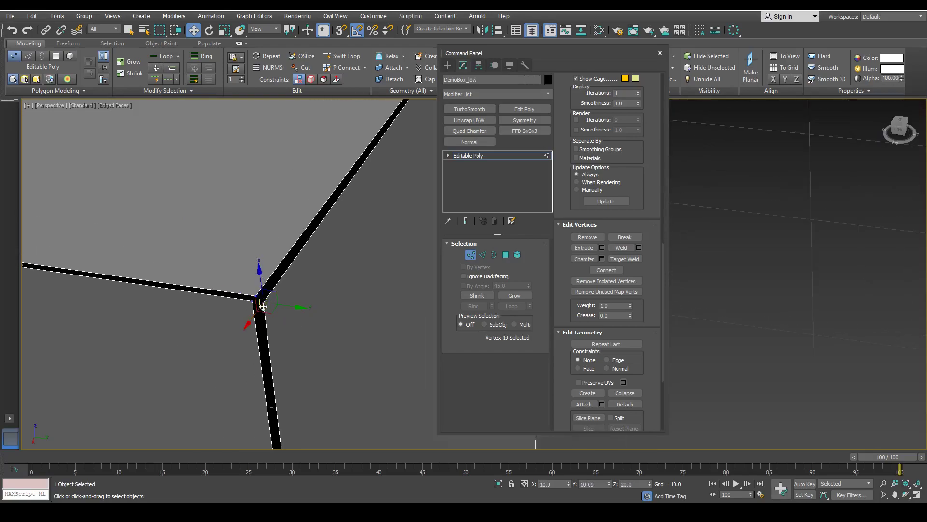
scroll(263, 303, "down", 5)
scroll(252, 314, "up", 8)
middle_click_drag(350, 293, 263, 285)
Step: Undo the separated vertex moves and clear the vertex selection
key("ctrl+z")
key("ctrl+z")
key("ctrl+z")
key("ctrl+z")
key("ctrl+z")
key("ctrl+z")
middle_click_drag(256, 277, 307, 279, "alt")
left_click(310, 300)
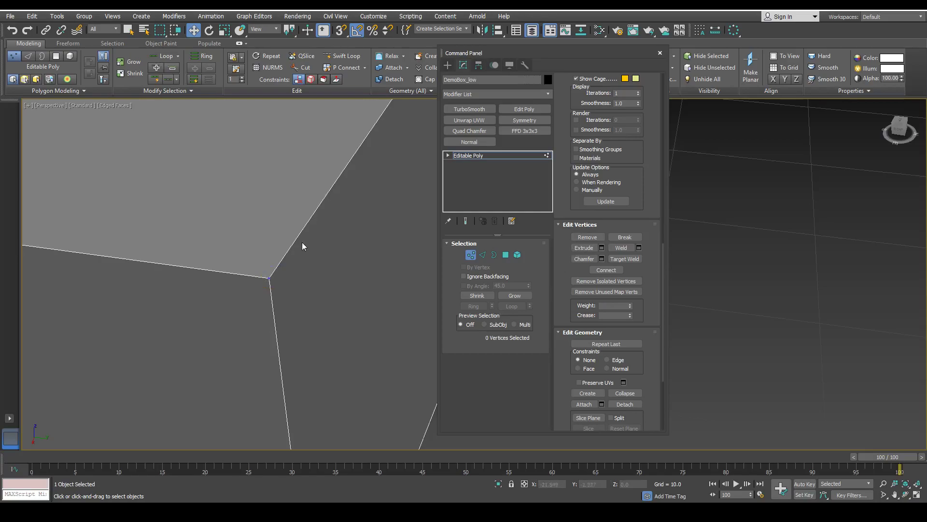
Step: Extrude one of the corner vertices freehand, inspect the shape, and undo the extrusion
left_click(267, 278)
middle_click_drag(267, 278, 299, 270, "alt")
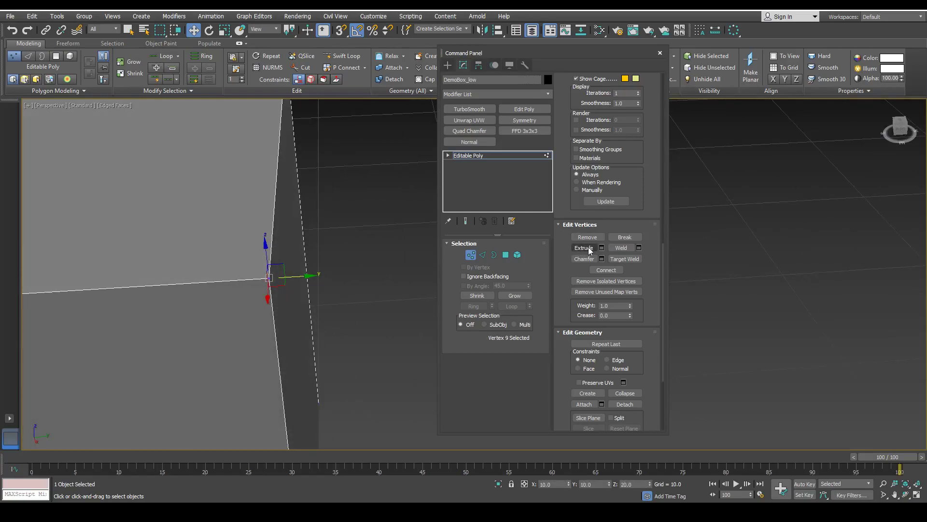
middle_click_drag(348, 249, 336, 244, "alt")
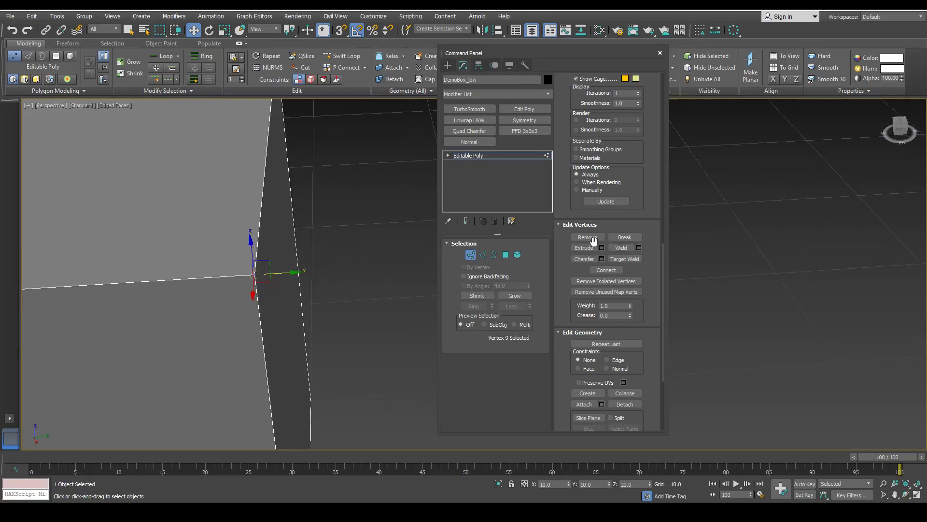
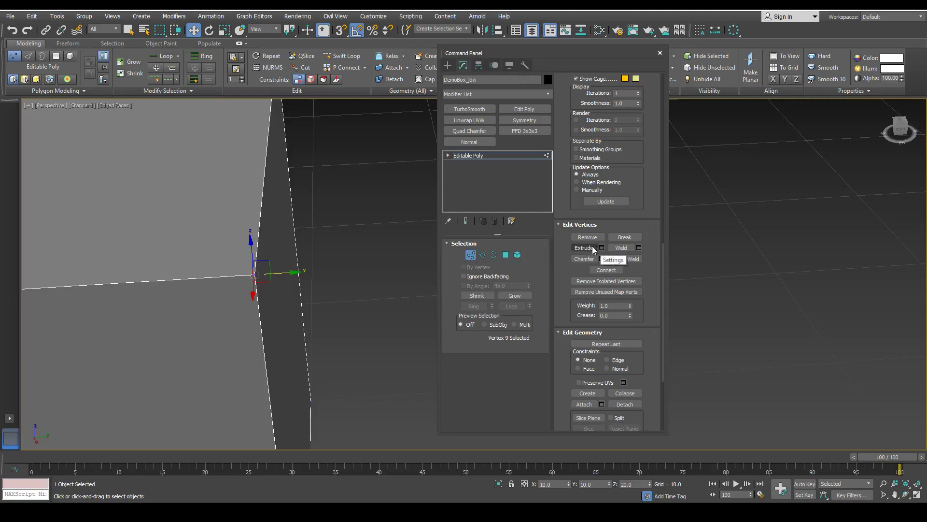
left_click(592, 248)
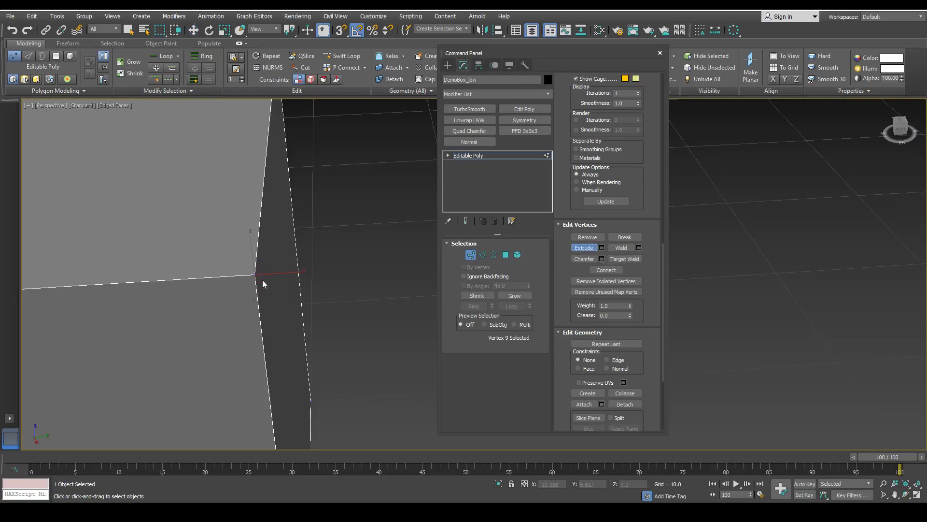
left_click_drag(255, 274, 269, 310)
middle_click_drag(269, 311, 244, 279, "alt")
scroll(249, 270, "down", 3)
key("ctrl+z")
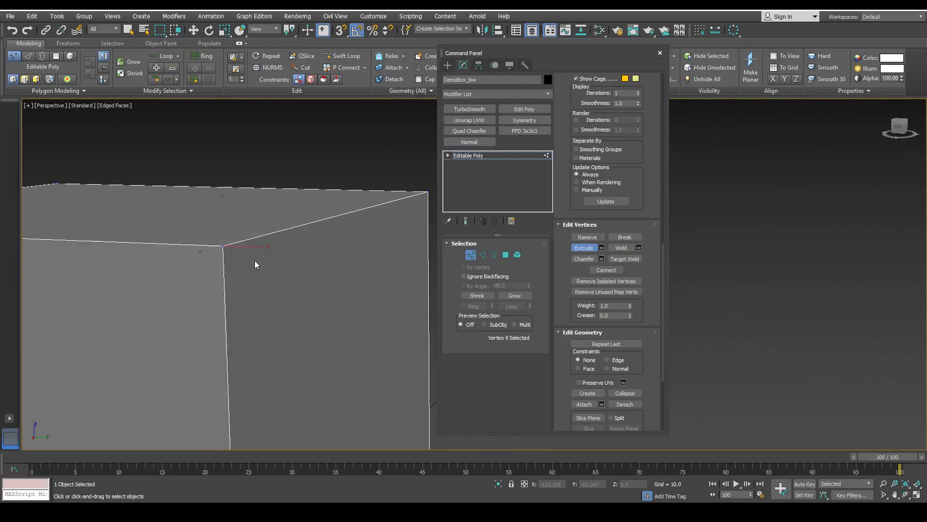
Step: Switch back to the Move tool, select all coincident vertices at the corner, and try to weld them
scroll(221, 232, "up", 4)
middle_click_drag(213, 247, 181, 257, "alt")
key("w")
middle_click_drag(306, 226, 327, 230)
left_click(238, 266)
left_click(244, 250)
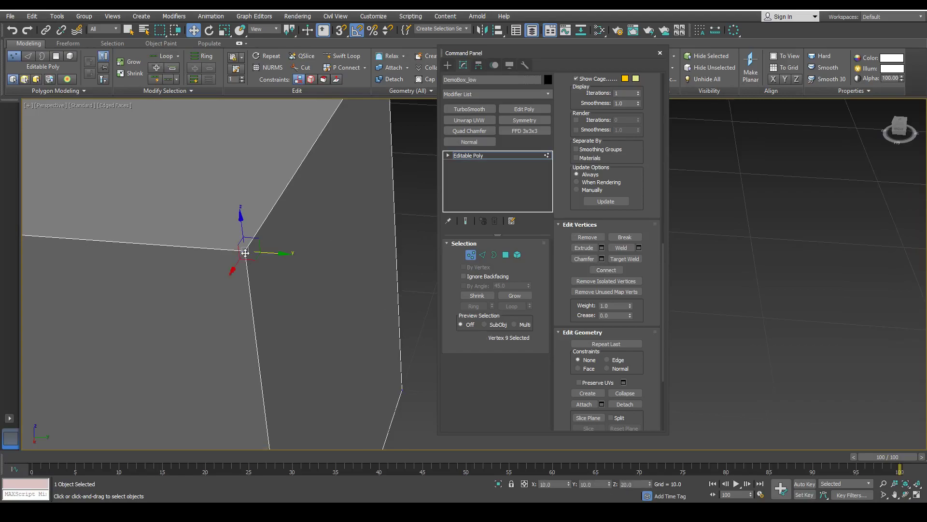
left_click_drag(221, 225, 296, 275)
left_click(622, 248)
Step: Test the weld by reselecting the corner vertex several times and shifting it sideways
left_click(245, 250)
left_click(285, 263)
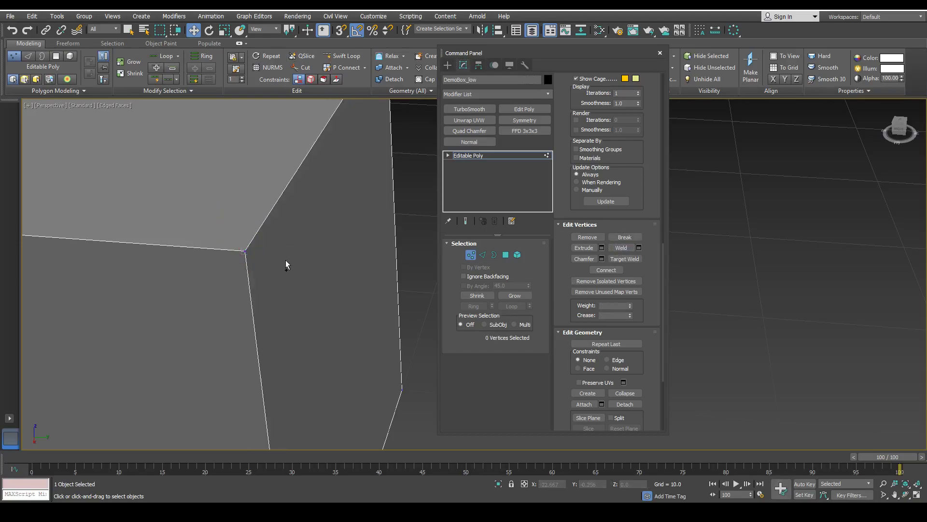
left_click(245, 251)
left_click(292, 270)
left_click(246, 251)
left_click(280, 263)
left_click(245, 251)
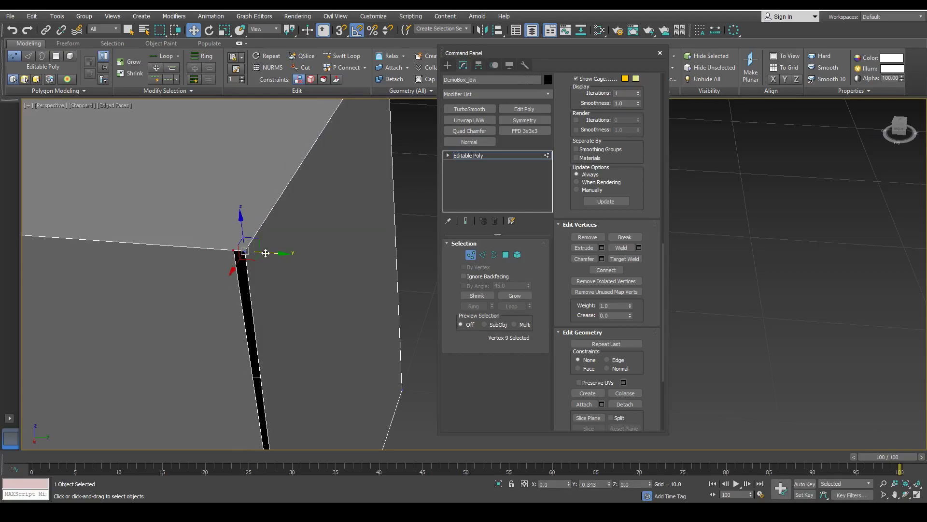
left_click(305, 275)
Step: Select the three vertices at the corner, weld them, and undo the weld
middle_click_drag(262, 268, 242, 296, "alt")
left_click_drag(176, 259, 176, 259)
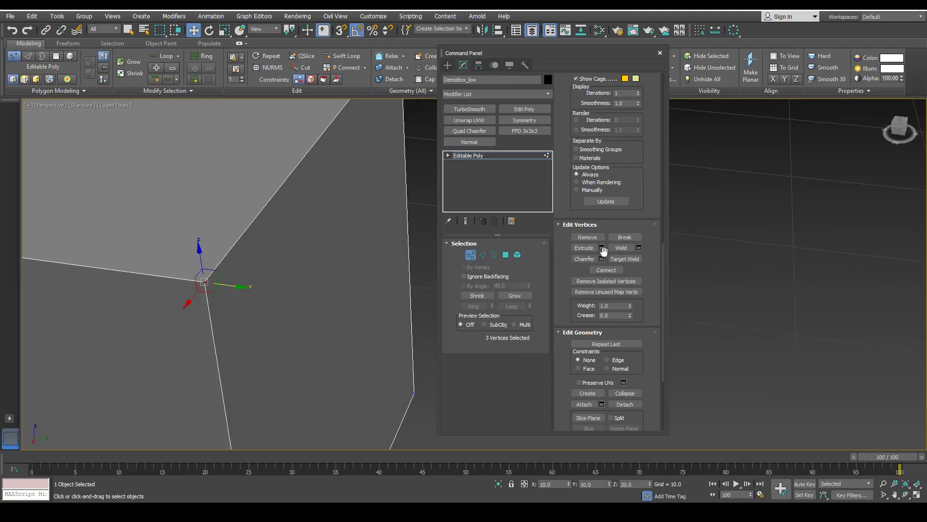
left_click(621, 248)
left_click(258, 286)
key("ctrl+z")
Step: Move the three corner vertices apart, one down, one up and one along Y, and select all three
left_click(241, 286)
left_click(207, 281)
key("r")
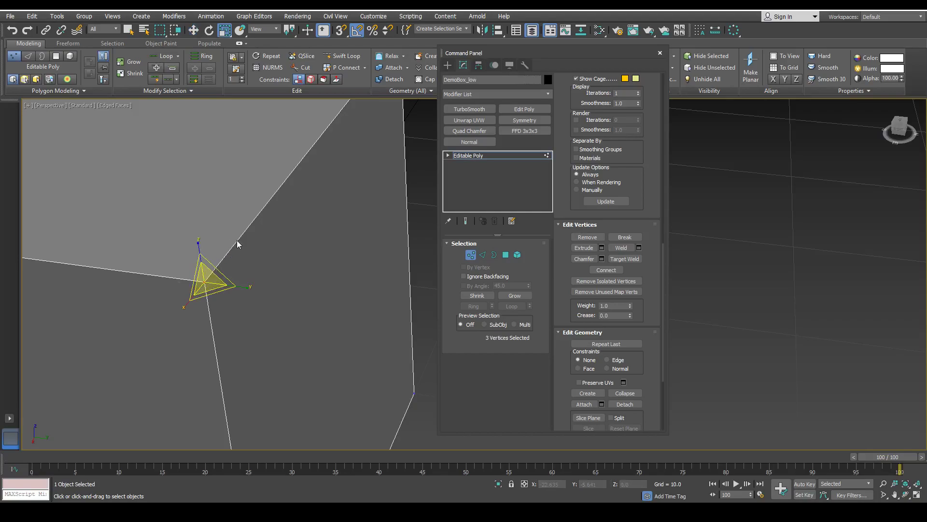
key("w")
left_click(207, 281)
left_click_drag(201, 261, 209, 316)
left_click(204, 280)
left_click_drag(198, 258, 191, 223)
left_click(205, 282)
left_click_drag(231, 288, 272, 299)
left_click_drag(262, 336, 167, 221)
middle_click_drag(257, 256, 248, 234, "alt")
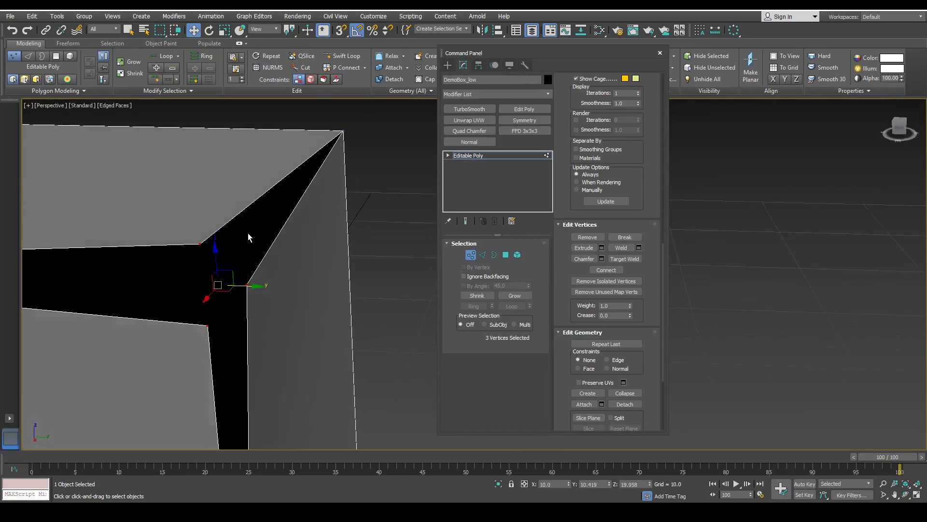
Step: Weld the three separated vertices by raising the Weld Threshold until they merge, apply it, and undo the weld
left_click(639, 247)
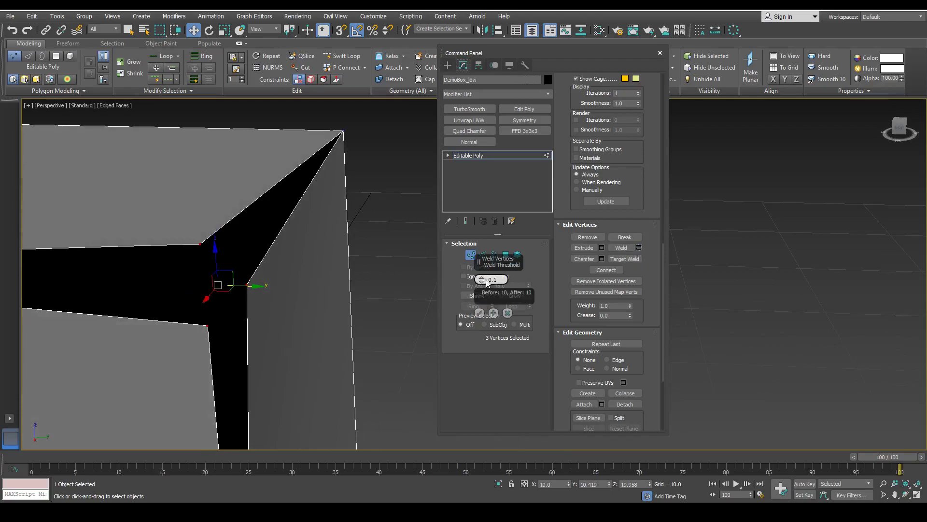
key("Escape")
left_click(628, 248)
left_click(639, 248)
left_click_drag(519, 256, 412, 221)
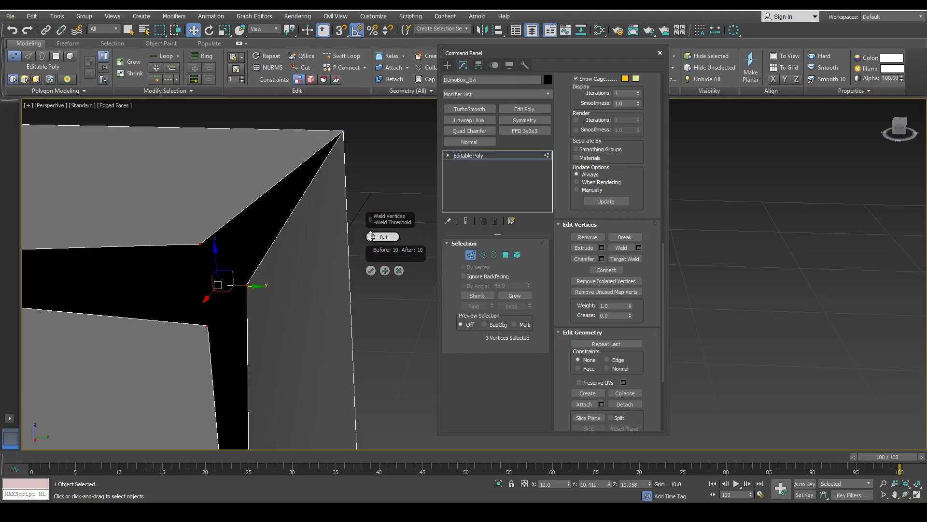
left_click_drag(371, 231, 369, 220)
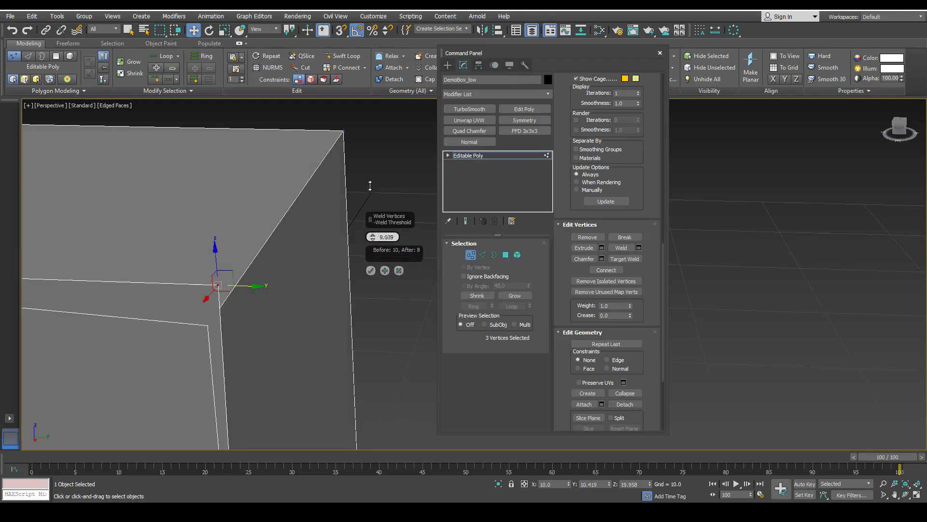
left_click_drag(369, 141, 369, 139)
left_click_drag(373, 236, 370, 285)
left_click(370, 270)
middle_click_drag(232, 261, 234, 296, "alt")
key("ctrl+z")
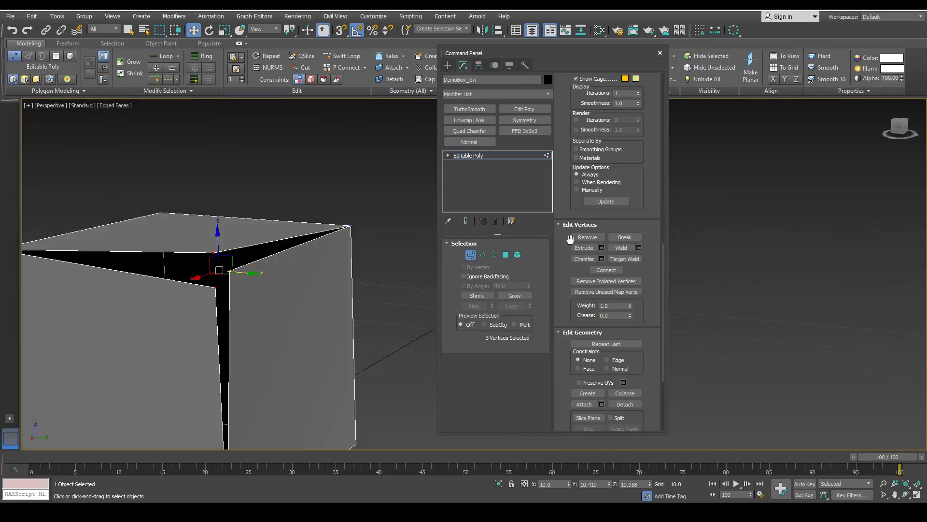
Step: Weld the three separated corner vertices directly with the stored threshold, undoing and repeating the weld once
left_click(621, 248)
key("ctrl+z")
left_click(621, 248)
middle_click_drag(218, 244, 226, 276, "alt")
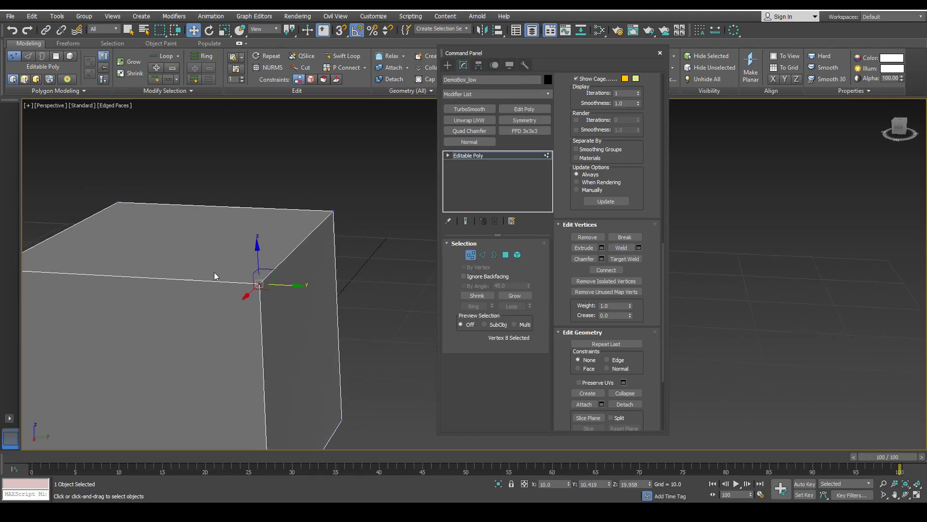
middle_click_drag(208, 231, 245, 230)
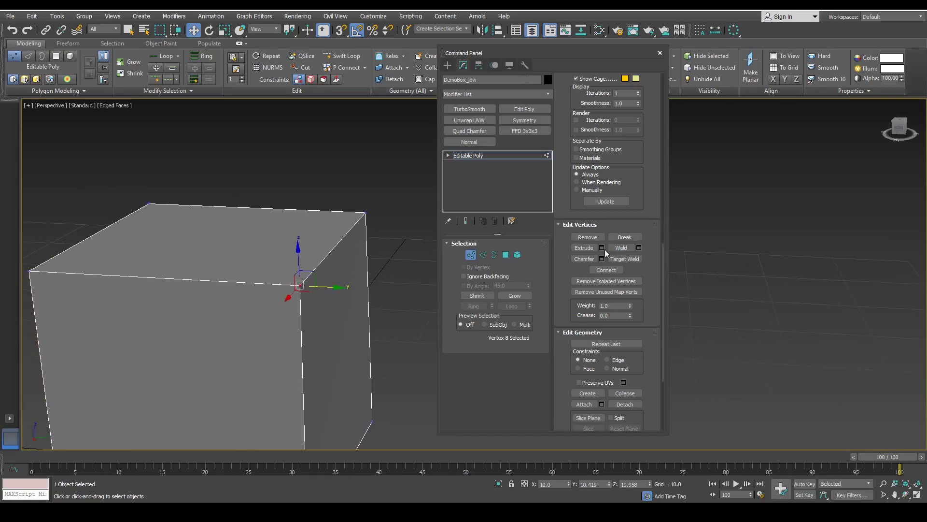
Step: Undo the weld and the vertex moves back to the closed corner with coincident vertices
key("ctrl+z")
key("ctrl+z")
key("ctrl+z")
key("ctrl+z")
key("ctrl+z")
key("ctrl+z")
key("ctrl+z")
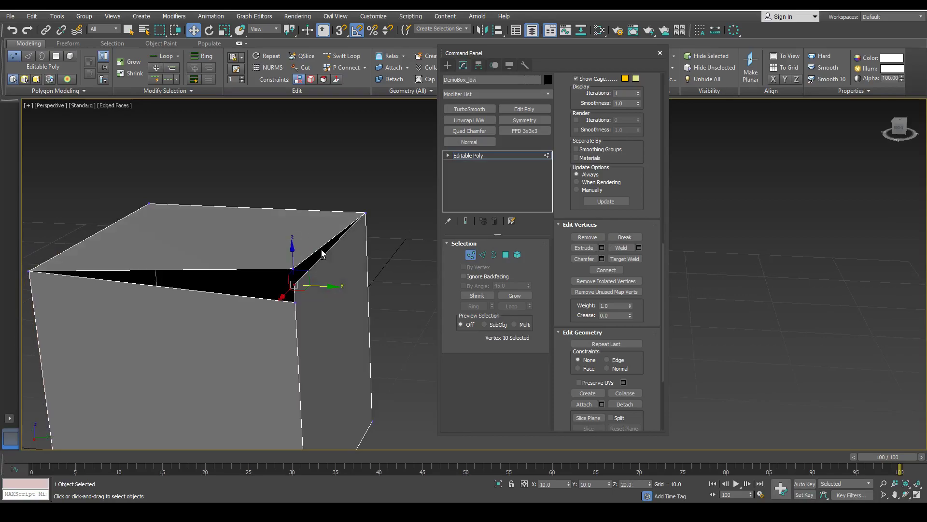
key("ctrl+z")
key("ctrl+z")
key("ctrl+z")
key("ctrl+z")
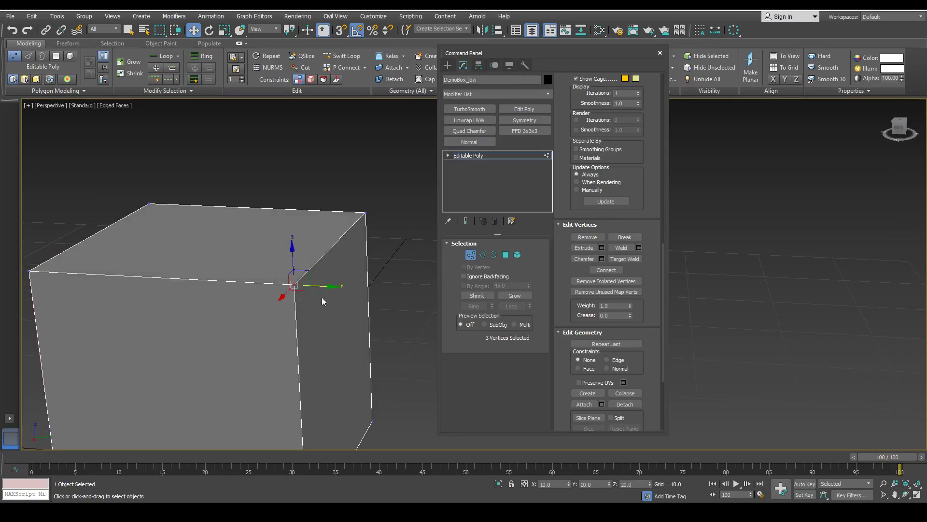
key("ctrl+z")
Step: Chamfer the near top corner vertex interactively, along with the neighbouring top corner vertex of the box
scroll(285, 275, "up", 5)
mouse_move(379, 307)
middle_mouse_down("alt")
mouse_move(228, 273)
mouse_move(302, 284)
middle_mouse_up("alt")
middle_click_drag(411, 261, 422, 284, "alt")
left_click(421, 284)
left_click(583, 259)
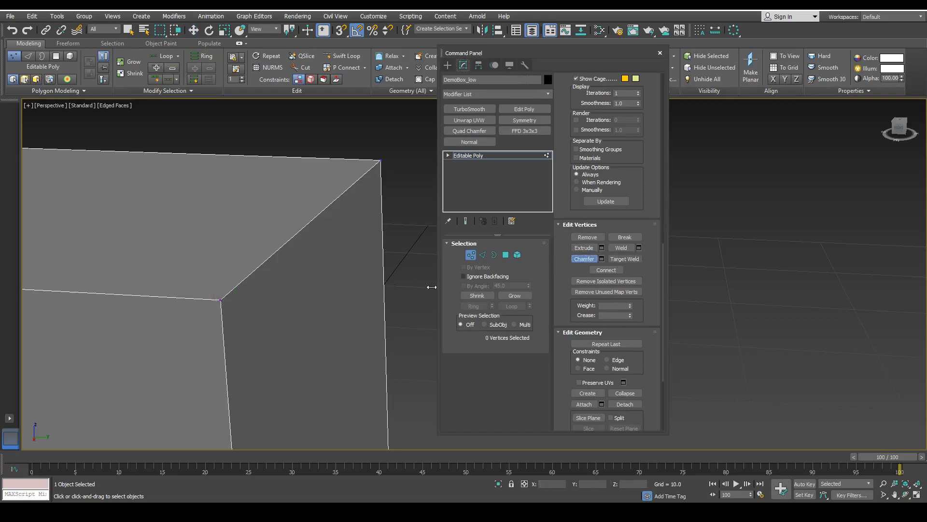
middle_click_drag(199, 282, 269, 231)
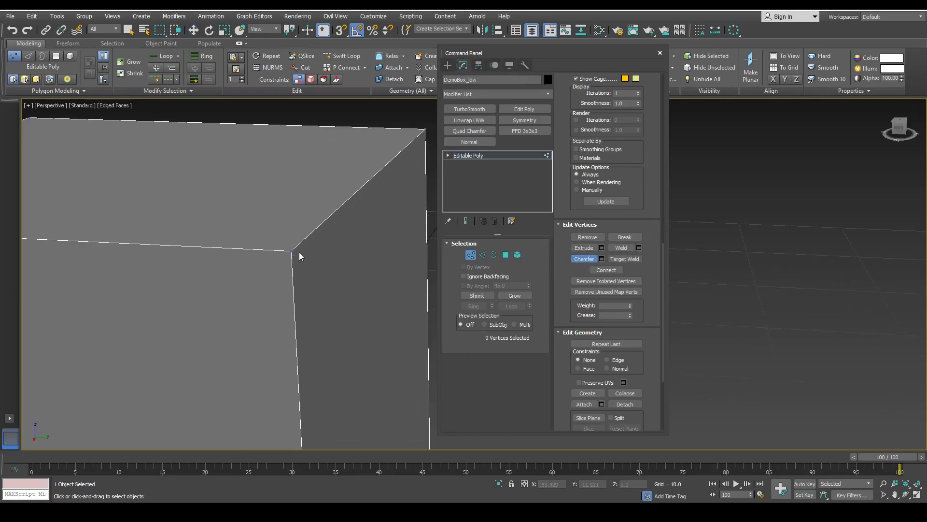
mouse_move(291, 251)
left_mouse_down()
mouse_move(299, 232)
mouse_move(302, 244)
mouse_move(287, 246)
left_mouse_up()
middle_click_drag(287, 246, 342, 167, "alt")
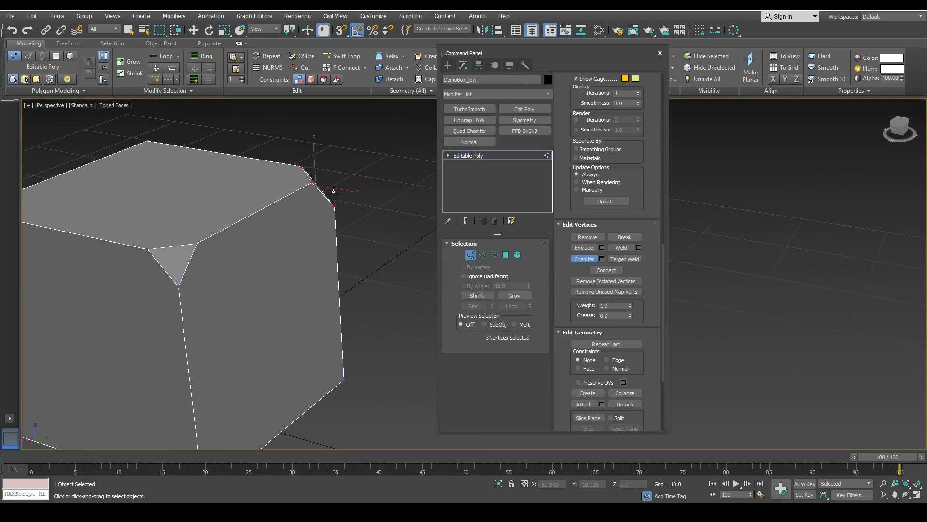
middle_click_drag(338, 203, 262, 207, "alt")
Step: Undo the corner chamfers, try one more interactive chamfer on the near corner vertex, and undo it
key("ctrl+z")
key("ctrl+z")
middle_click_drag(149, 216, 213, 269, "alt")
key("ctrl+z")
left_click_drag(214, 267, 207, 252)
mouse_move(208, 253)
middle_mouse_down("alt")
mouse_move(190, 337)
mouse_move(253, 271)
mouse_move(221, 240)
mouse_move(213, 259)
middle_mouse_up("alt")
key("w")
key("ctrl+z")
Step: Preview a 7.81 chamfer on the corner vertex, switch Open Chamfer on and off, and discard the preview
left_click(575, 258, "shift")
left_click_drag(372, 236, 382, 220)
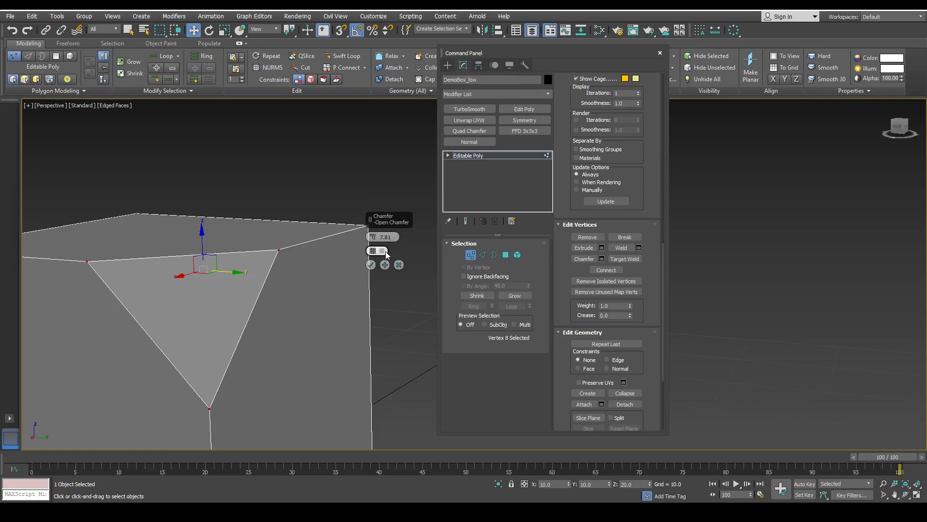
left_click(377, 251)
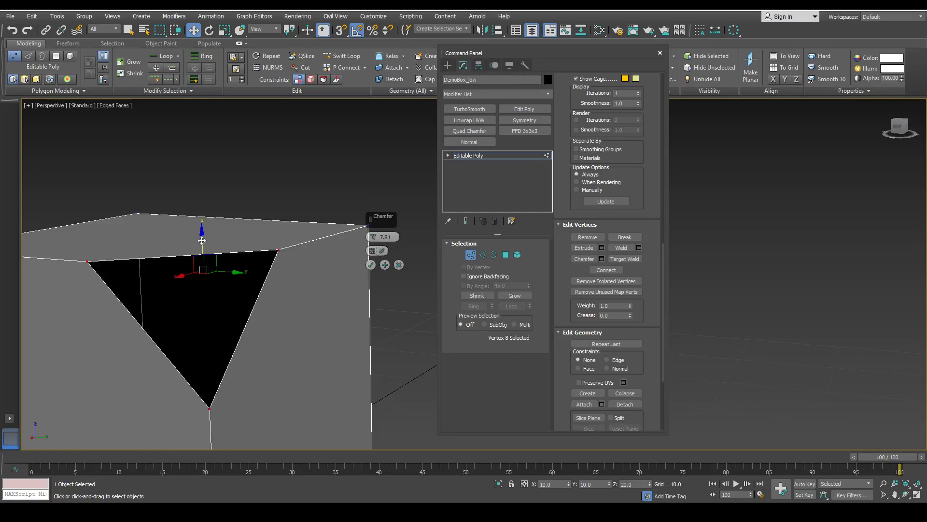
middle_click_drag(338, 271, 251, 270, "alt")
left_click(381, 250)
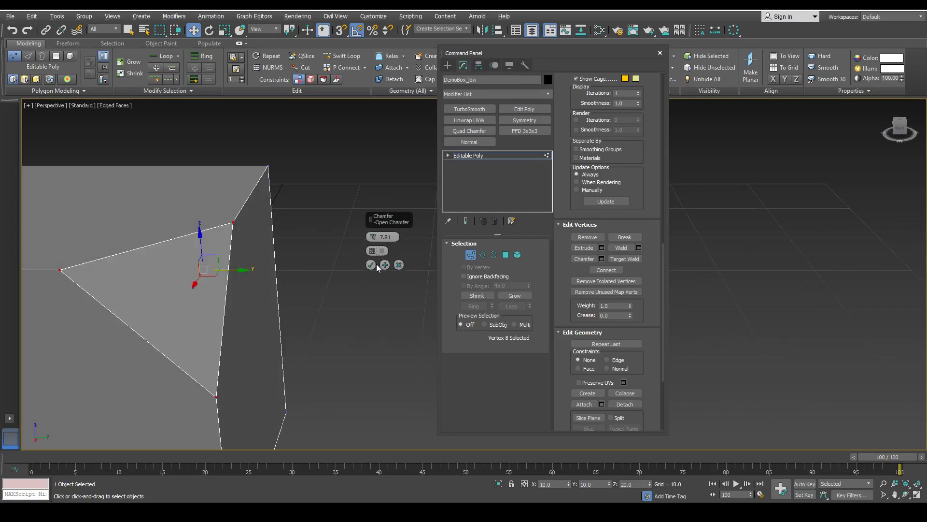
left_click(398, 265)
Step: Select the diagonally opposite bottom vertex along with the top corner of the front face and connect them
middle_click_drag(398, 270, 250, 290, "alt")
scroll(306, 258, "down", 5)
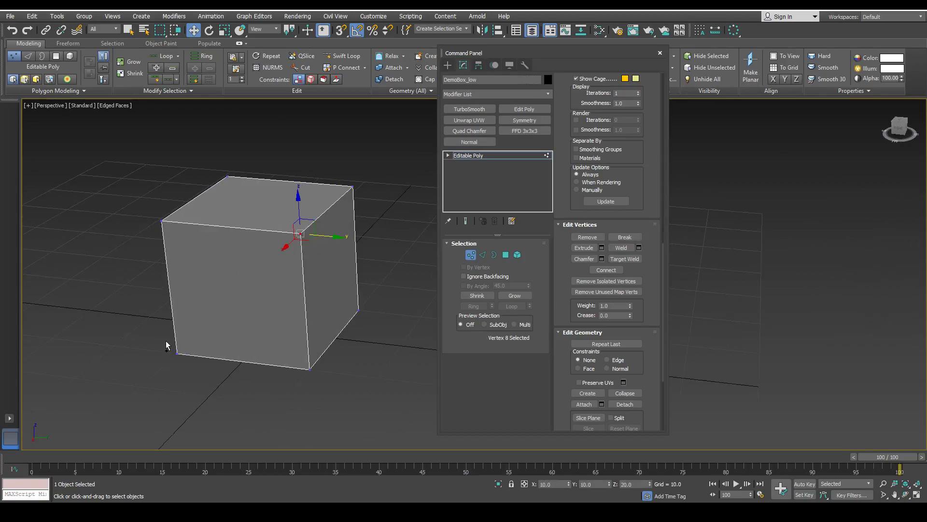
left_click(178, 353, "ctrl")
middle_click_drag(192, 363, 200, 317, "alt")
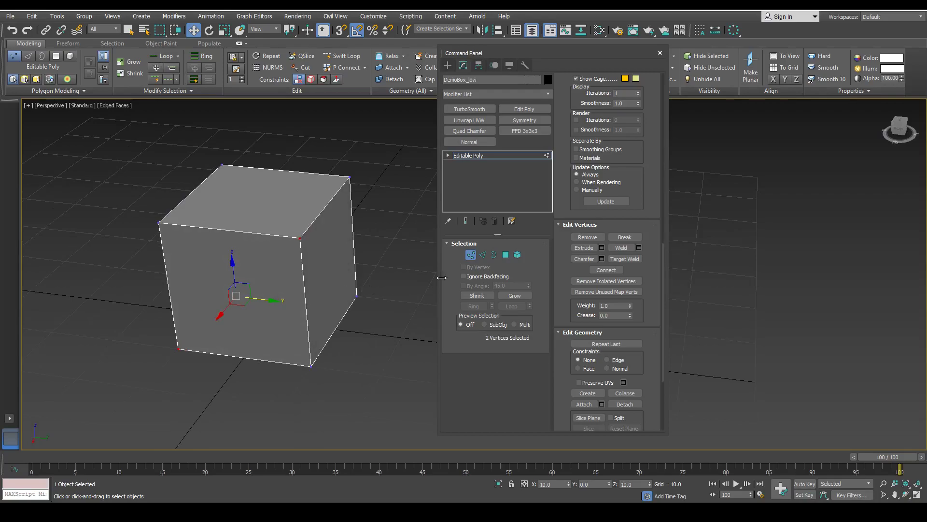
left_click(604, 271)
middle_click_drag(252, 248, 267, 253, "alt")
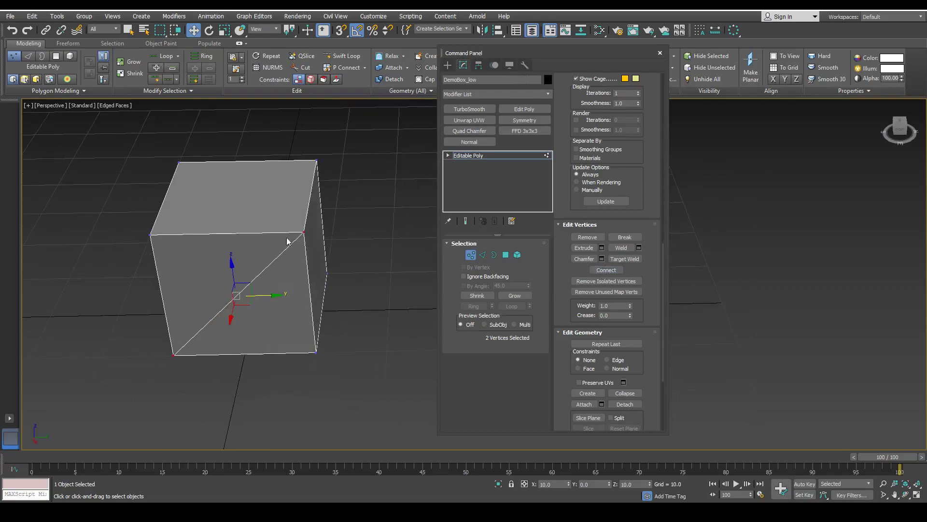
Step: Undo the diagonal connection between the two front-face vertices
middle_click_drag(168, 349, 357, 370, "alt")
left_click(357, 369)
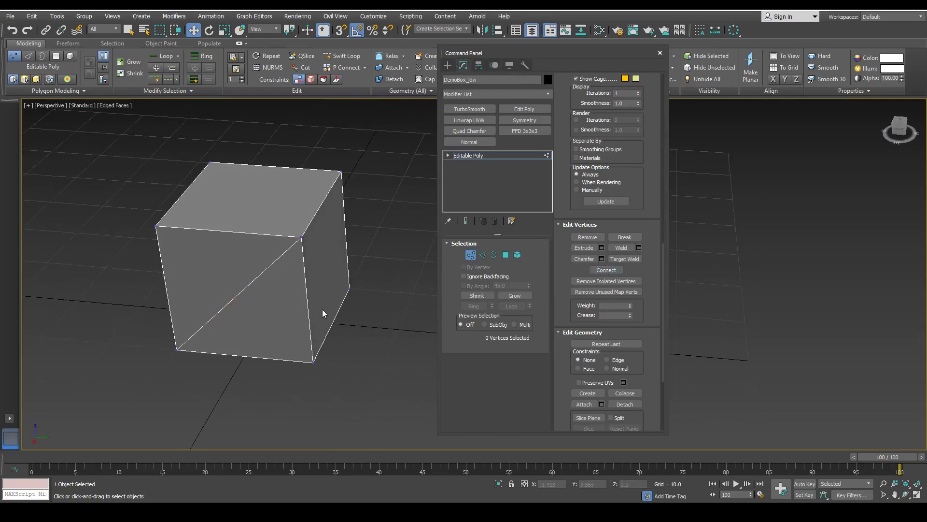
middle_click_drag(323, 310, 292, 302, "alt")
key("ctrl+z")
key("ctrl+z")
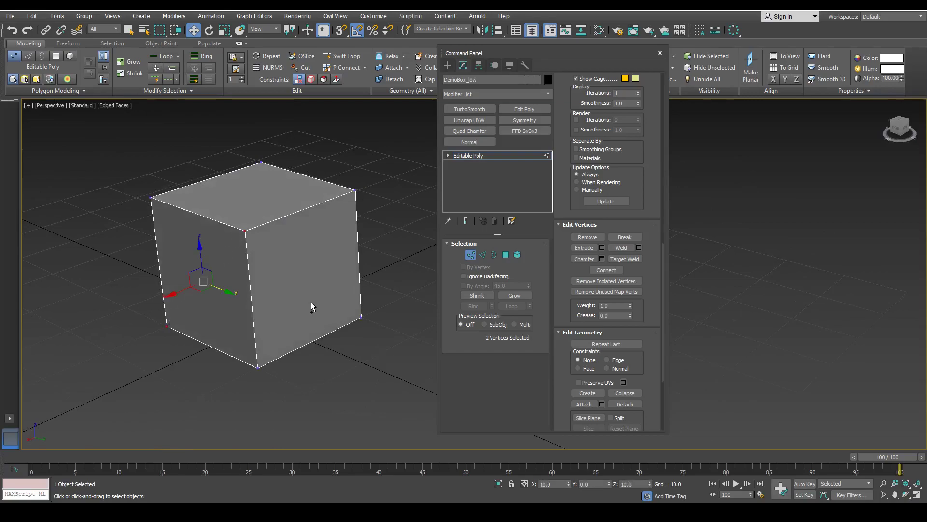
Step: Leave the box's vertex level and switch to its Edge level
middle_click_drag(338, 250, 225, 221, "alt")
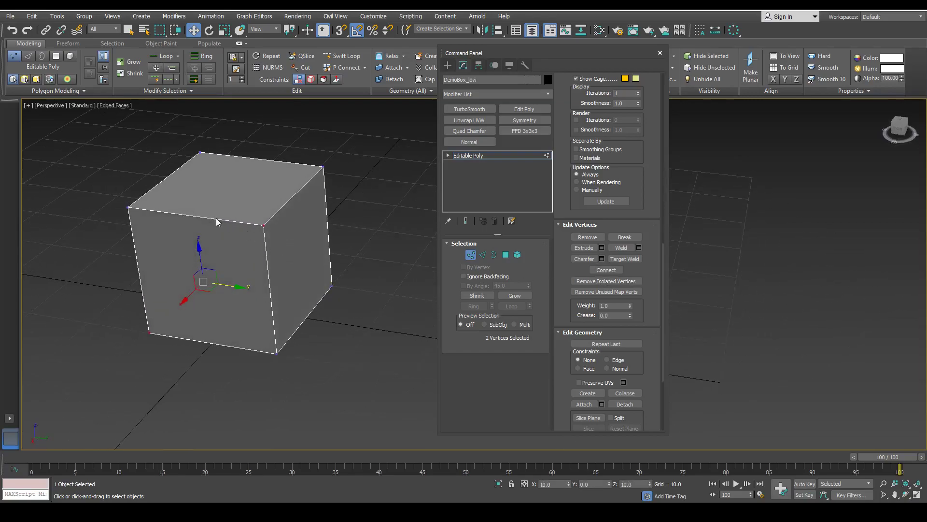
left_click(333, 286)
left_click(467, 255)
middle_click_drag(241, 237, 234, 265)
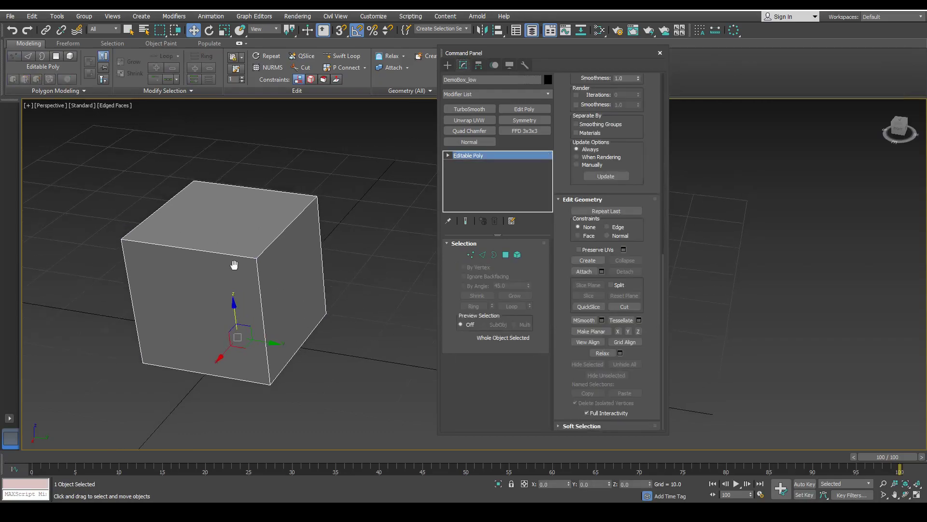
left_click(483, 255)
middle_click_drag(301, 281, 258, 275, "alt")
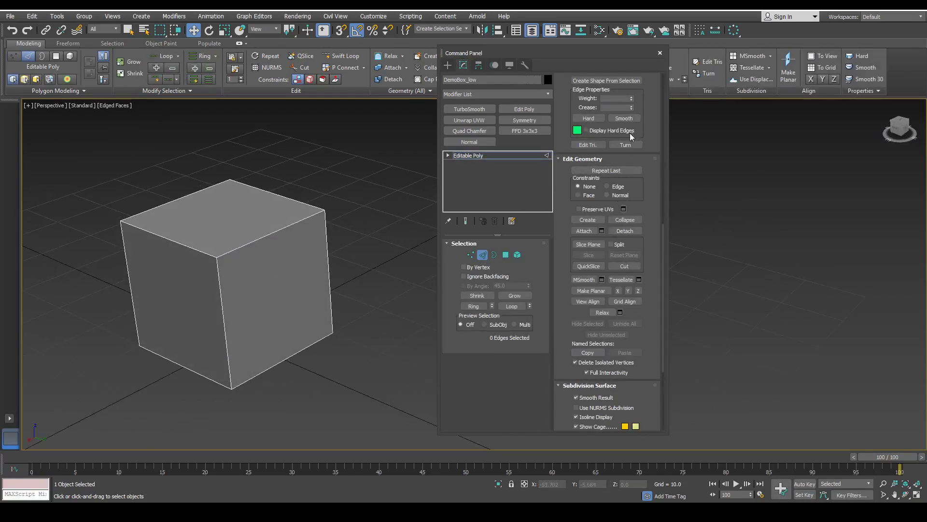
Step: Try Insert Vertex along the top front edge, undo the additions, and return to Edge level after a vertex-level check
scroll(606, 267, "down", 5)
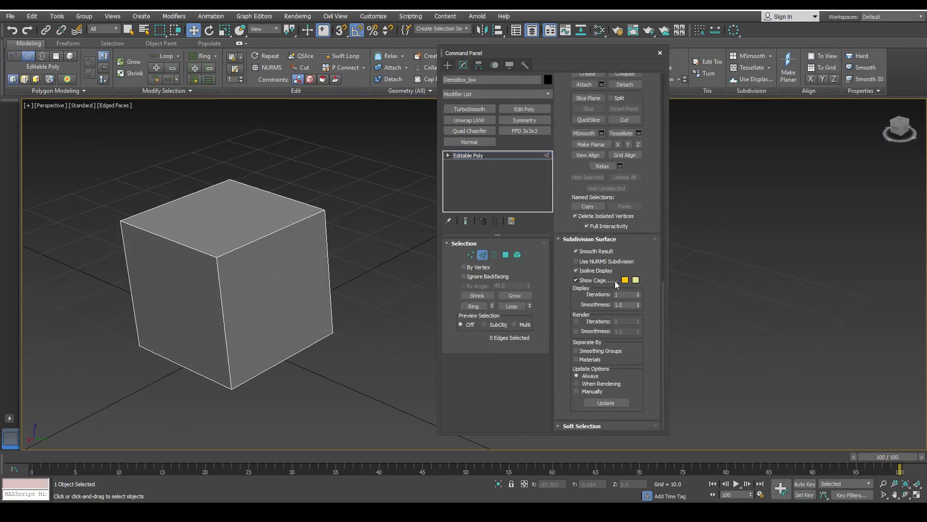
scroll(614, 282, "up", 15)
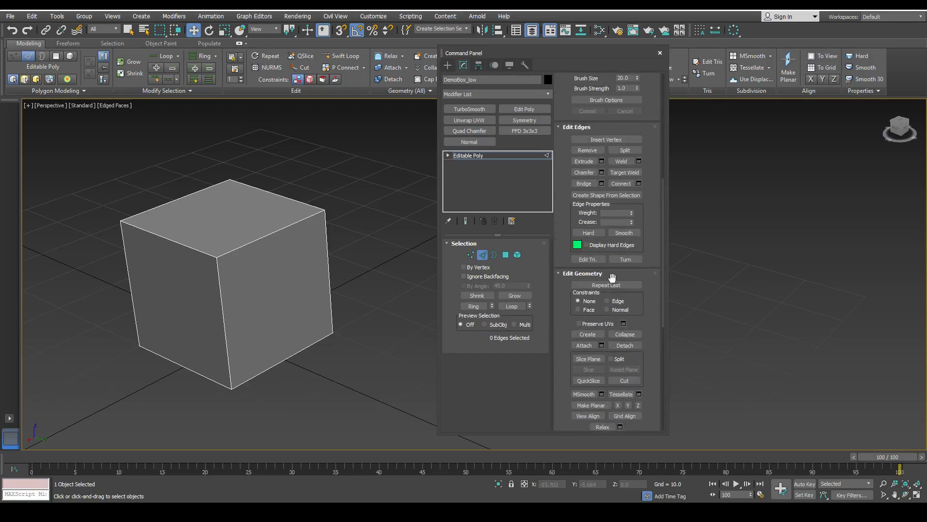
middle_click_drag(240, 199, 362, 216)
left_click(615, 182)
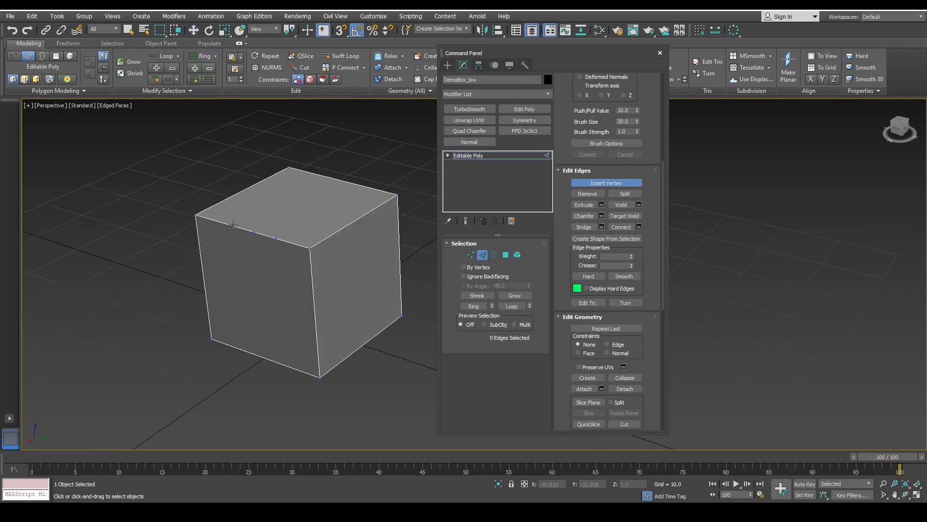
key("w")
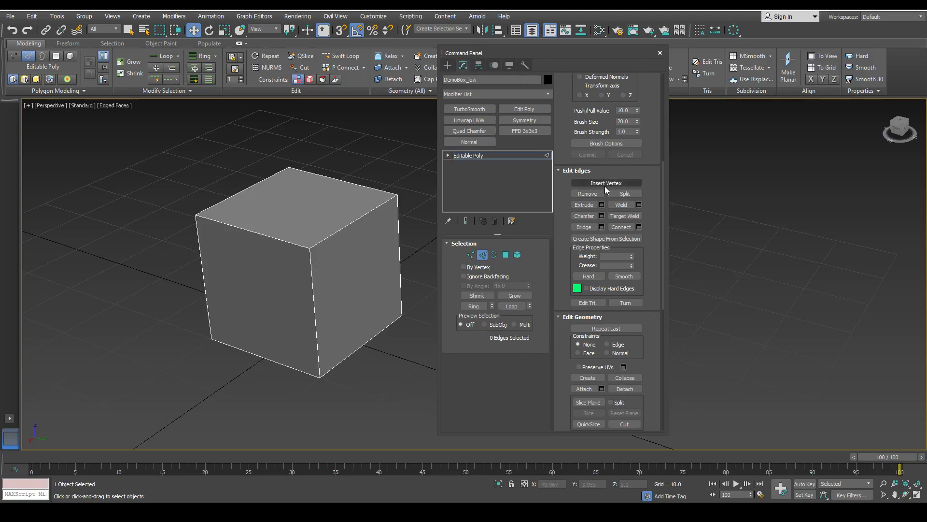
key("1")
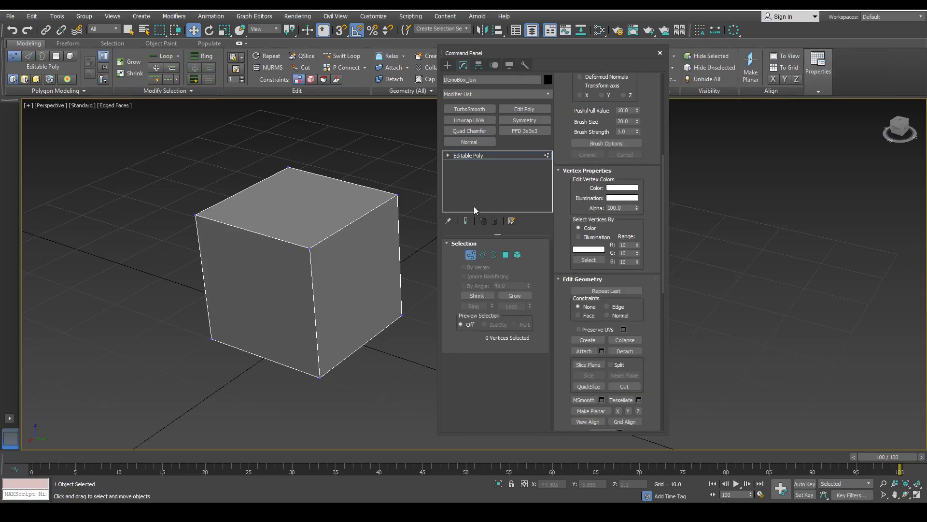
key("2")
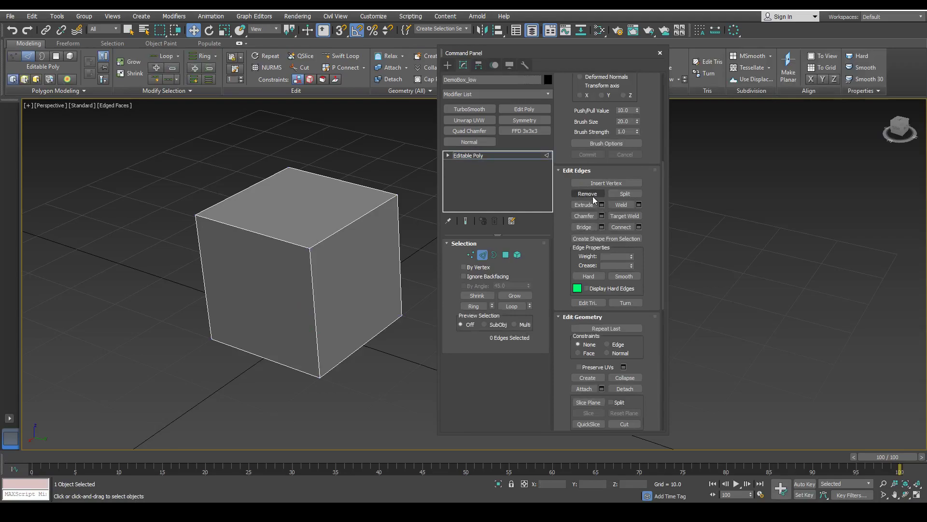
Step: Select the top front edge of the box and remove it while keeping its end vertices
left_click(272, 237)
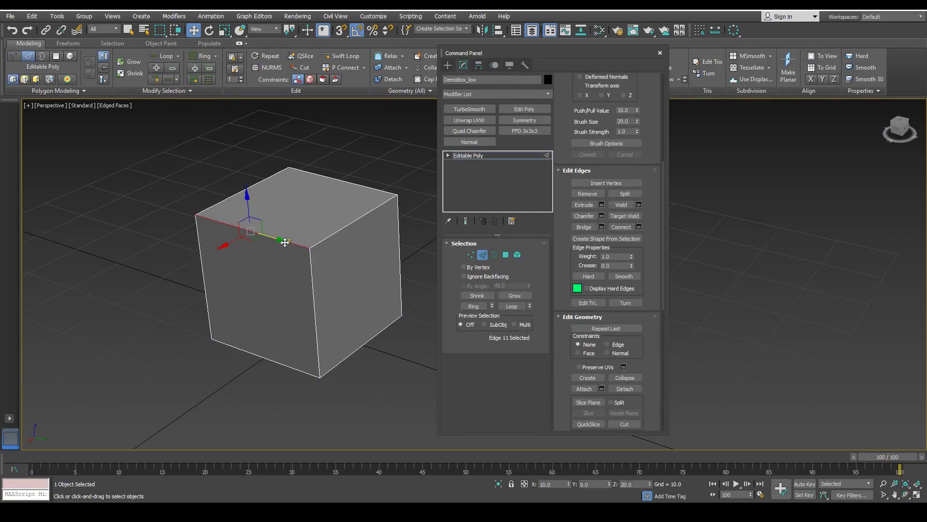
left_click(585, 194)
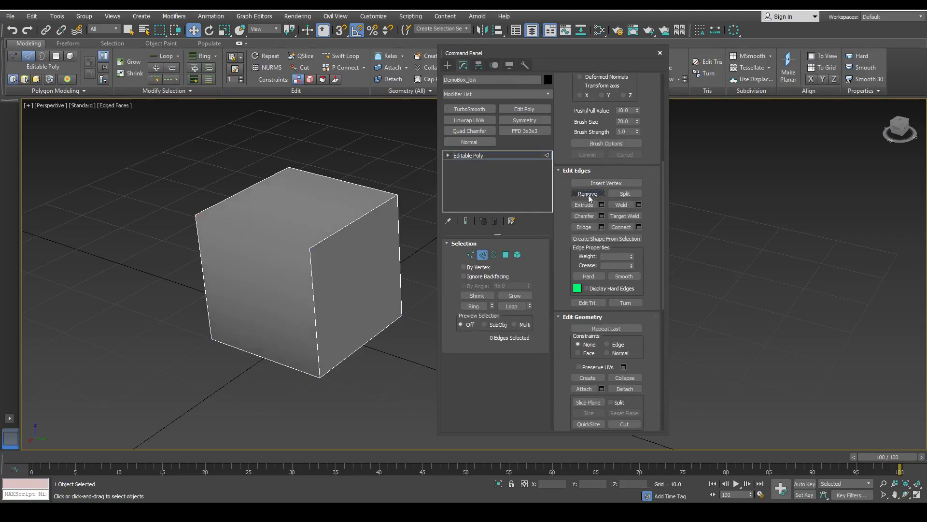
middle_click_drag(321, 224, 275, 245, "alt")
middle_click_drag(285, 196, 268, 242, "alt")
scroll(237, 202, "up", 5)
Step: Remove the top front edge together with its vertices, undo it, and repeat the removal and undo once
left_click(271, 209)
key("ctrl+BackSpace")
scroll(296, 218, "down", 5)
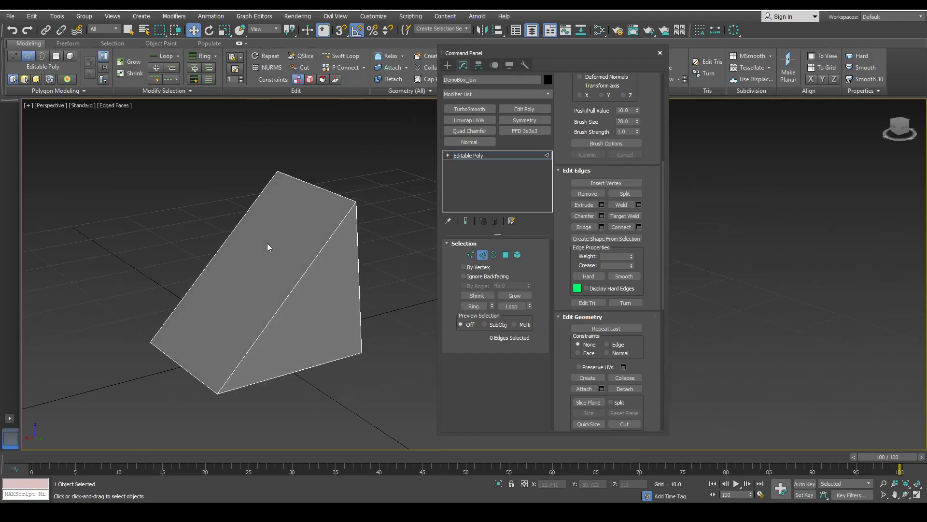
key("ctrl+z")
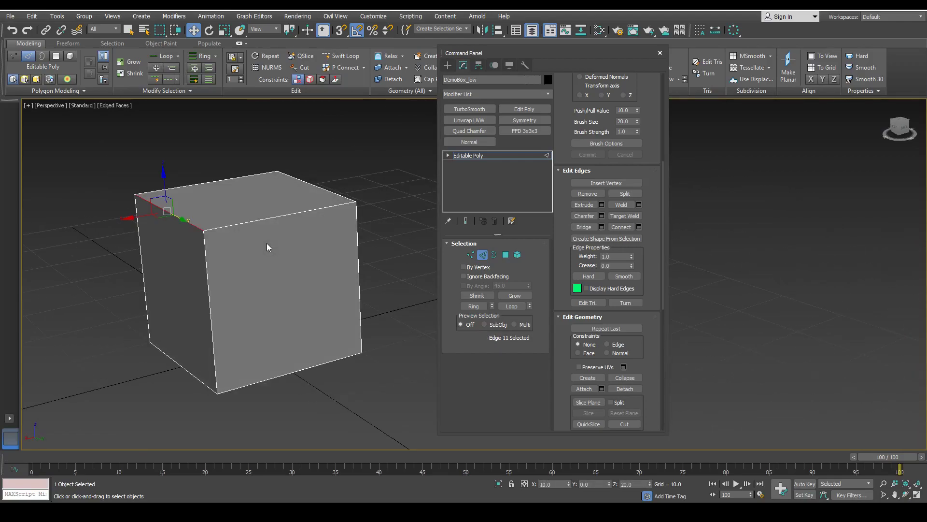
key("ctrl+BackSpace")
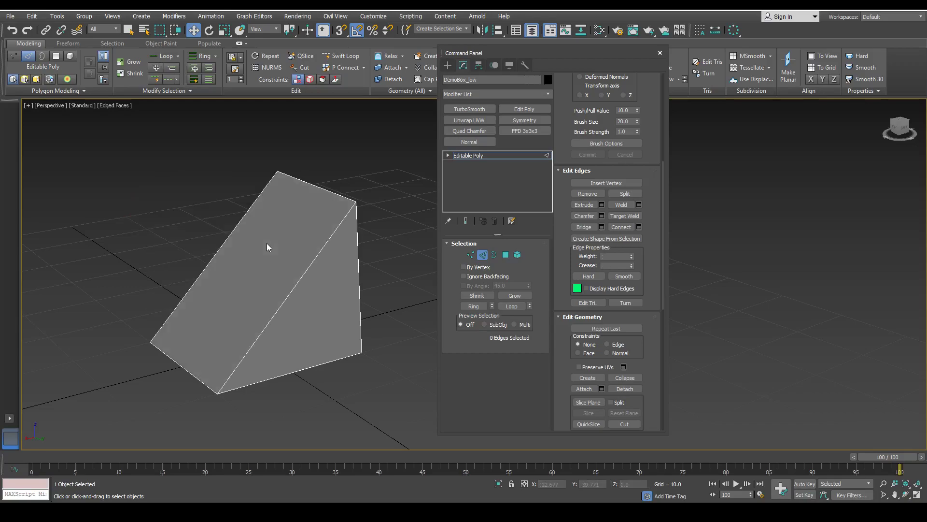
key("ctrl+z")
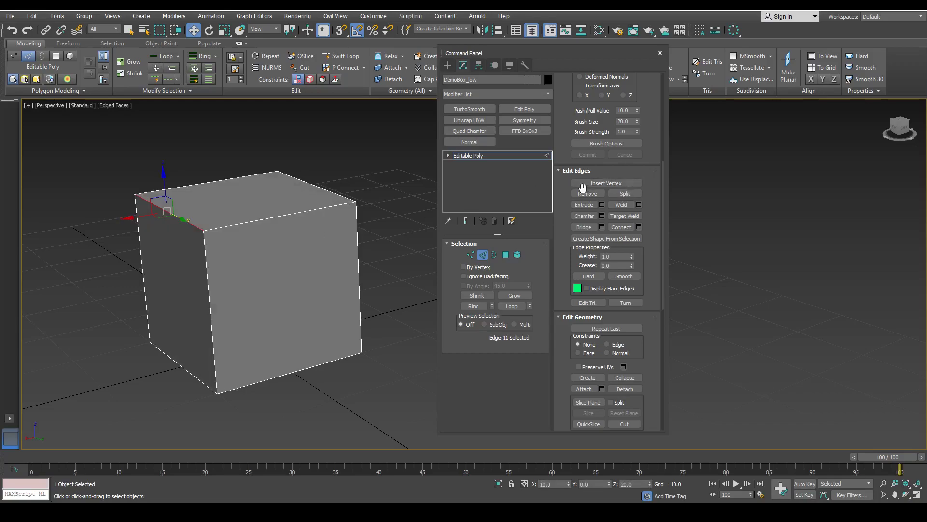
Step: Split the top front edge and try moving it up along Z to look for a gap
middle_click_drag(304, 174, 333, 177, "alt")
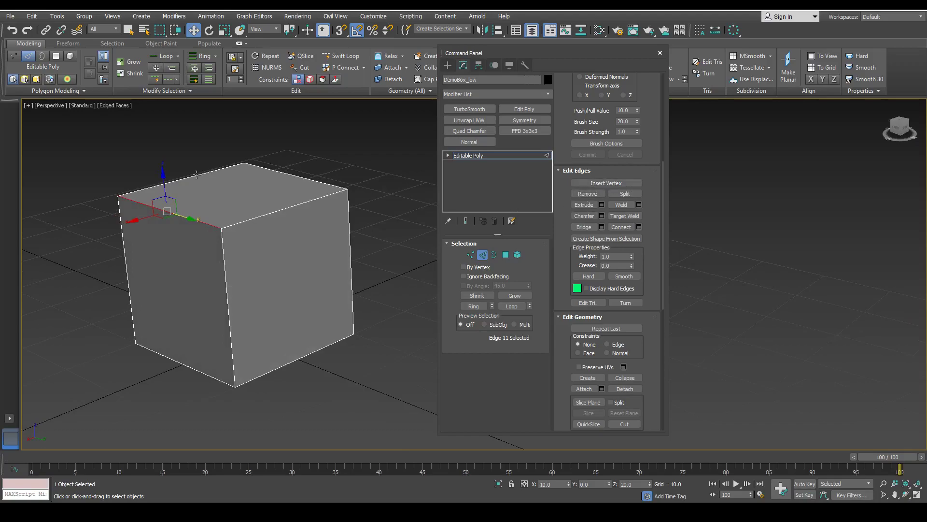
middle_click_drag(274, 225, 300, 248)
left_click(623, 196)
left_click(383, 194)
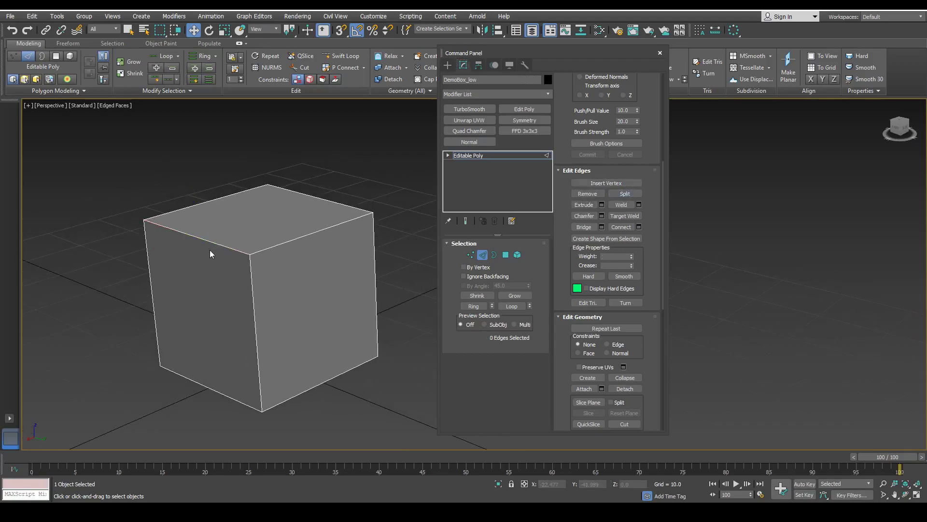
left_click(215, 244)
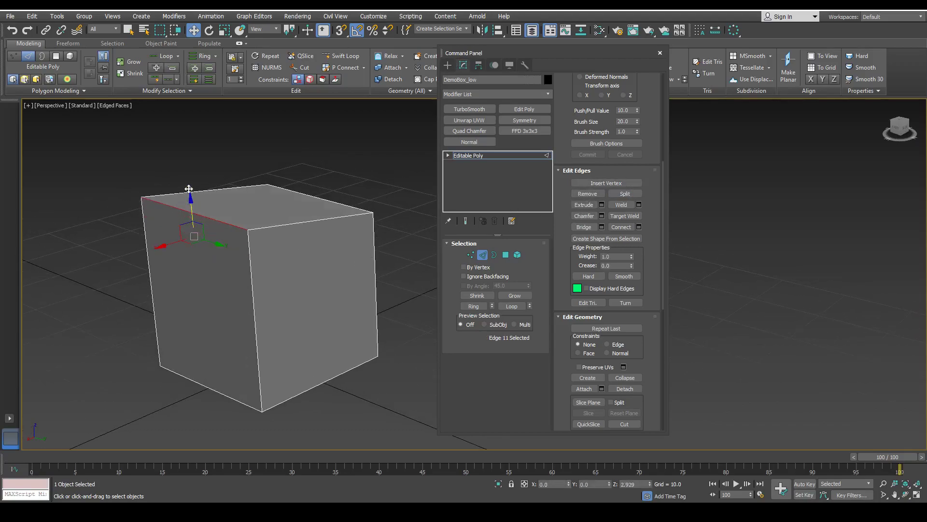
middle_click_drag(286, 271, 325, 267, "alt")
Step: Delete one side polygon of the box and split the top edge that borders the opening
key("4")
middle_click_drag(283, 331, 272, 229, "alt")
key("Delete")
key("2")
left_click(273, 217)
left_click(624, 195)
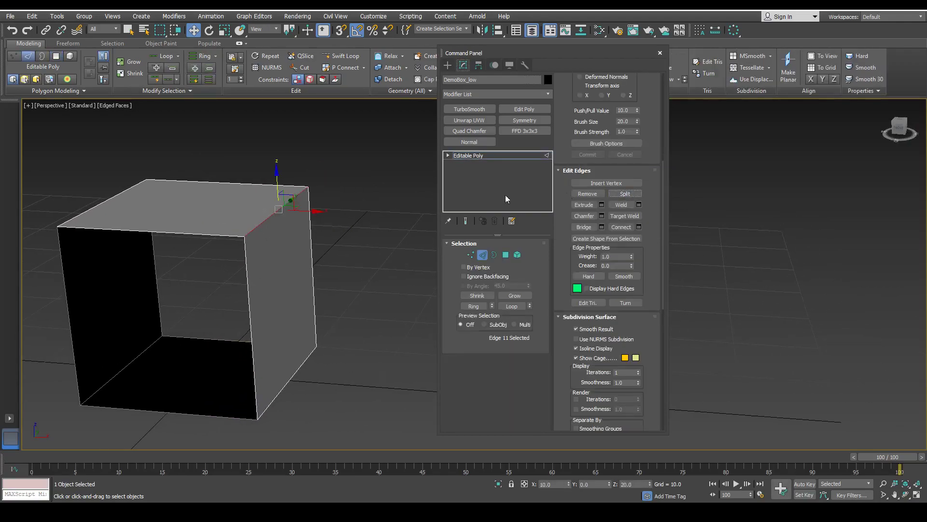
Step: Raise the split top edge along Z, and undo the move, the split and the polygon deletion
middle_click_drag(358, 212, 328, 212, "alt")
left_click(363, 230)
left_click(288, 204)
left_click_drag(279, 186, 274, 164)
key("ctrl+z")
key("ctrl+z")
key("ctrl+z")
key("ctrl+z")
Step: Try an interactive Extrude on the top front edge, undo it, and return to the Move tool
middle_click_drag(337, 268, 263, 280, "alt")
left_click(401, 290)
left_click(584, 205)
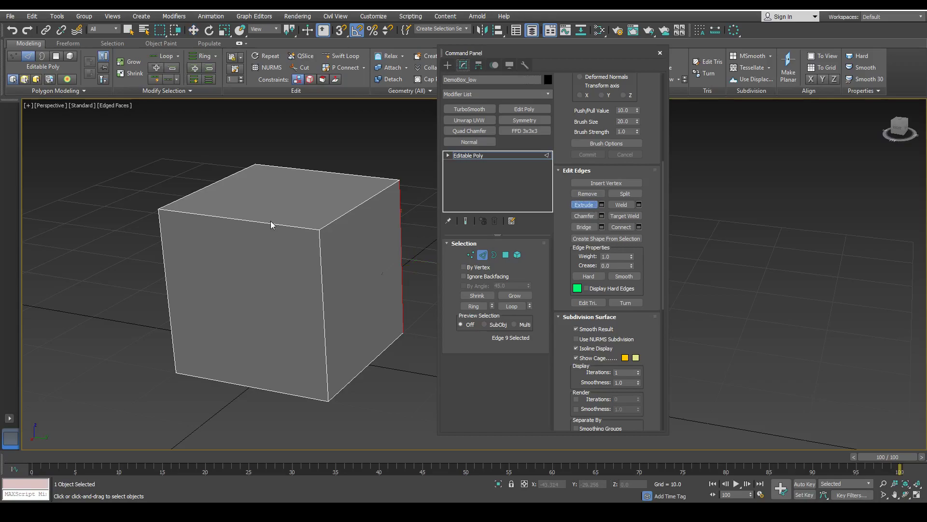
left_click_drag(270, 224, 306, 242)
middle_click_drag(306, 242, 338, 251, "alt")
key("ctrl+z")
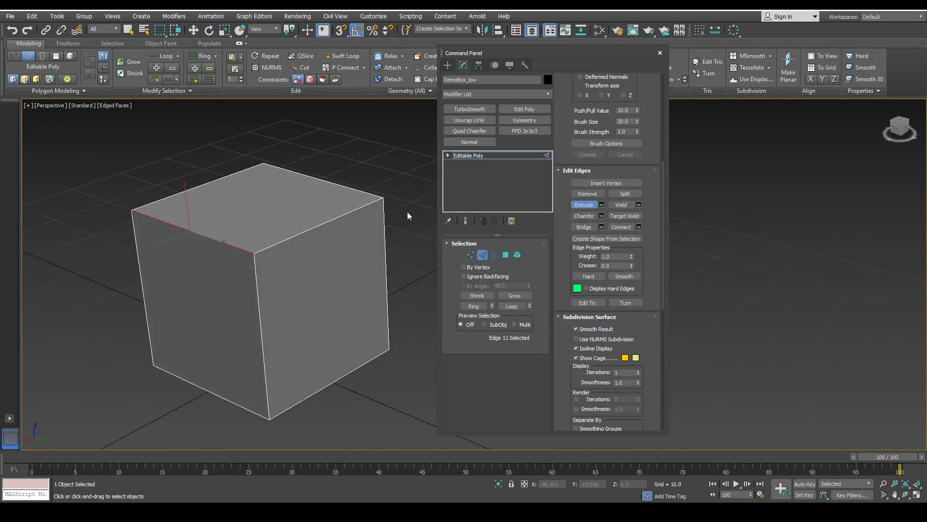
key("w")
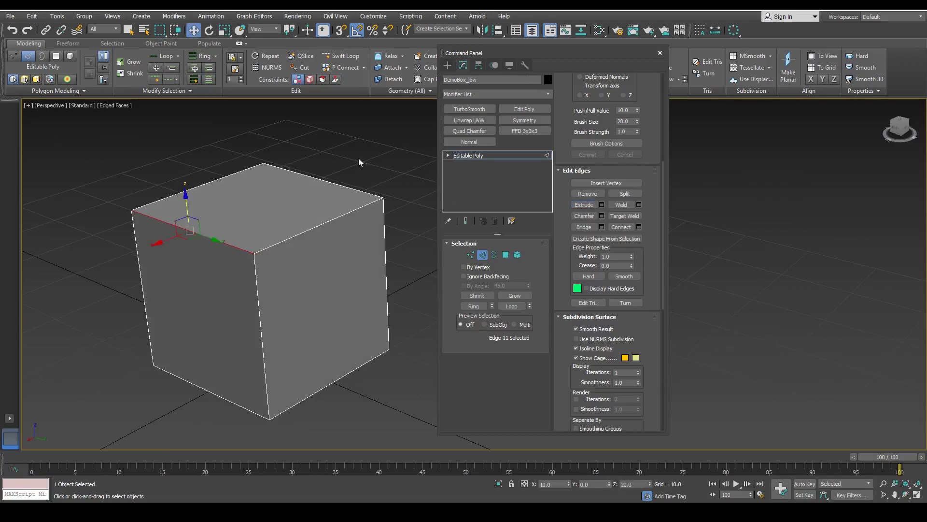
Step: Try Weld with an adjusted threshold on the box's top and bottom front edges, and cancel it
left_click(623, 205)
left_click(220, 396)
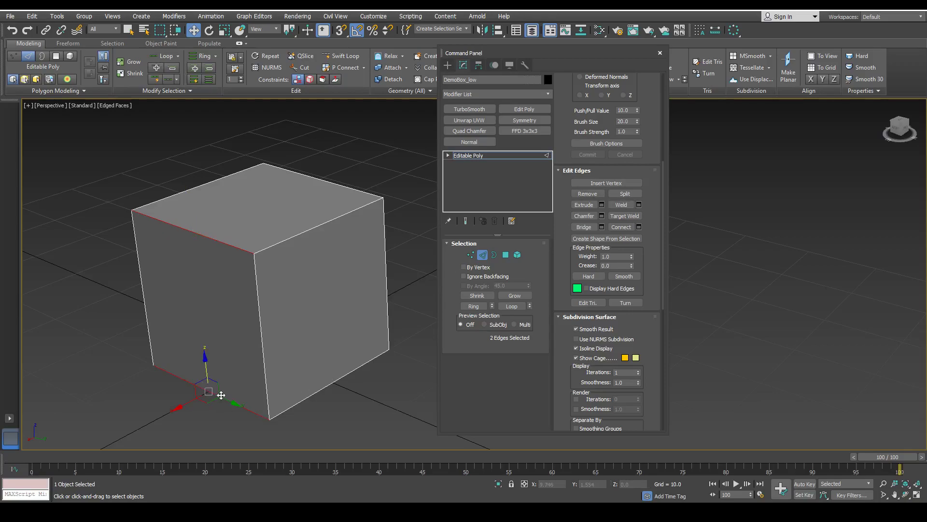
left_click(639, 205)
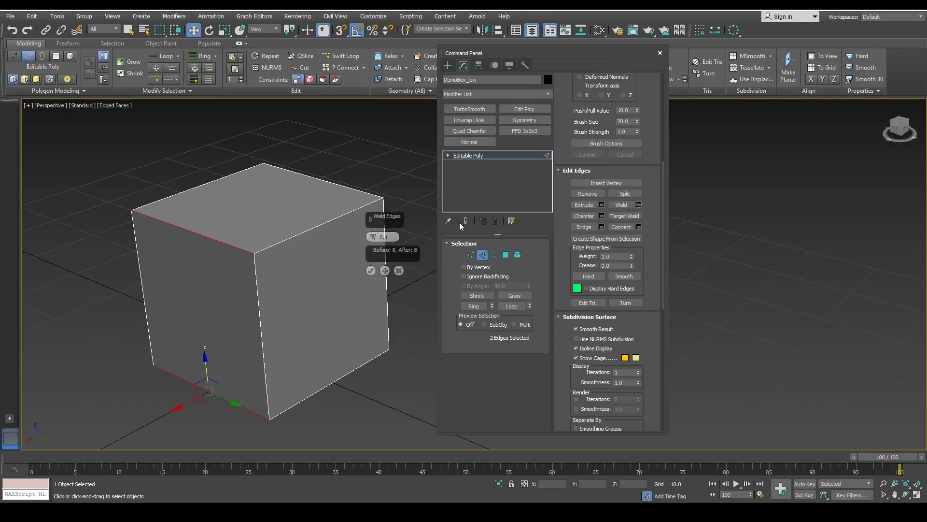
left_click_drag(370, 238, 404, 293)
left_click(399, 270)
Step: Delete the side polygon adjacent to the box's front face
middle_click_drag(340, 362, 210, 203)
key("4")
left_click(291, 285)
key("Delete")
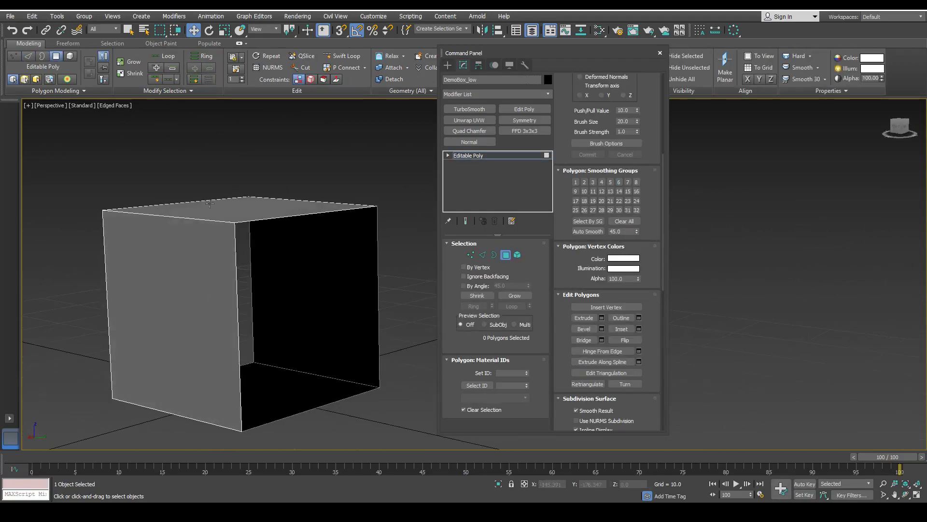
Step: Reselect the front face's top and bottom edges, try Weld with a threshold of about 149, and cancel it
left_click(195, 299)
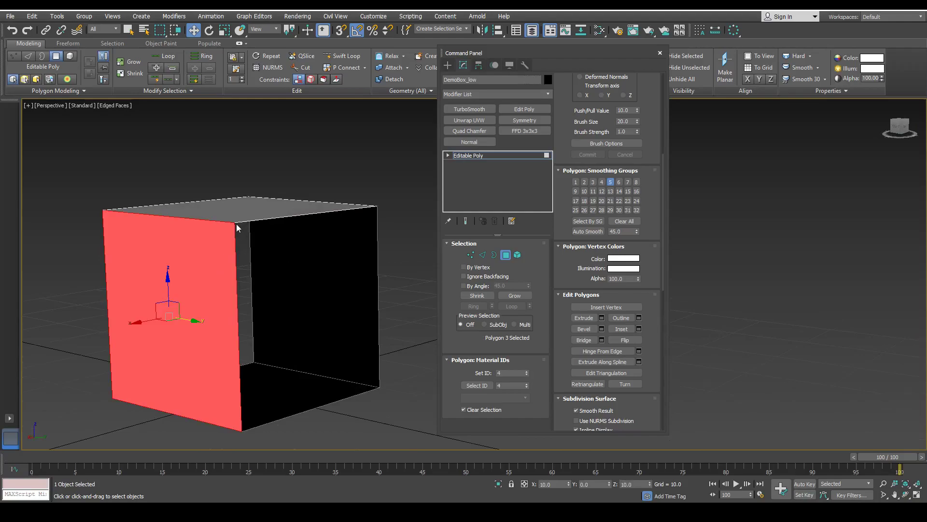
key("2")
left_click(210, 220)
left_click(199, 422, "ctrl")
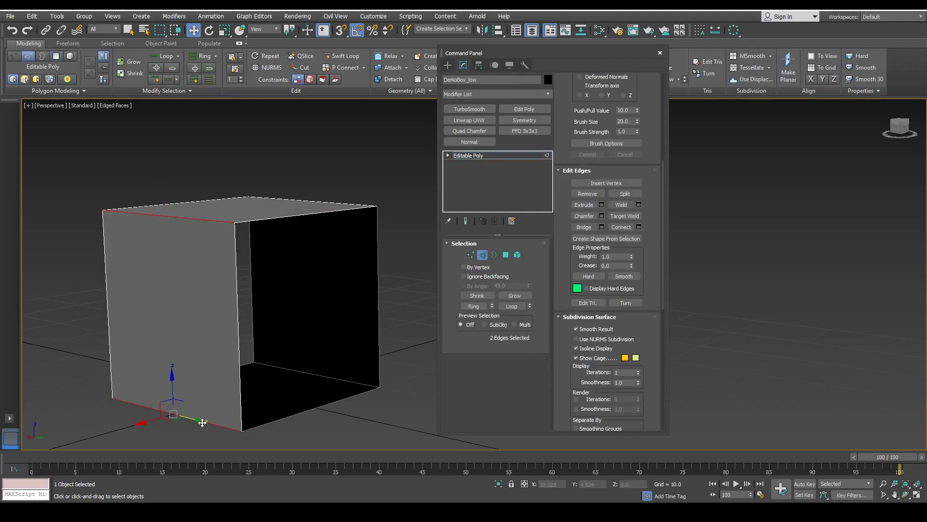
left_click(639, 204)
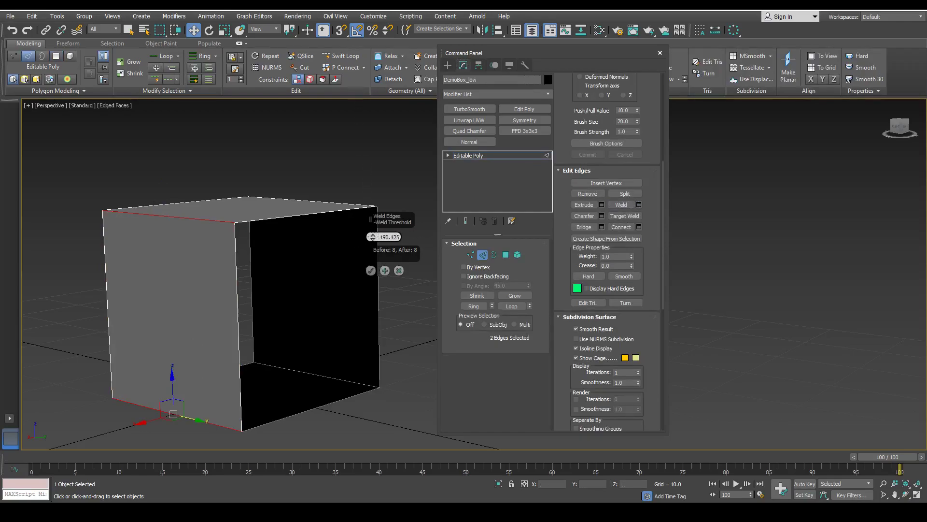
left_click_drag(328, 132, 356, 138)
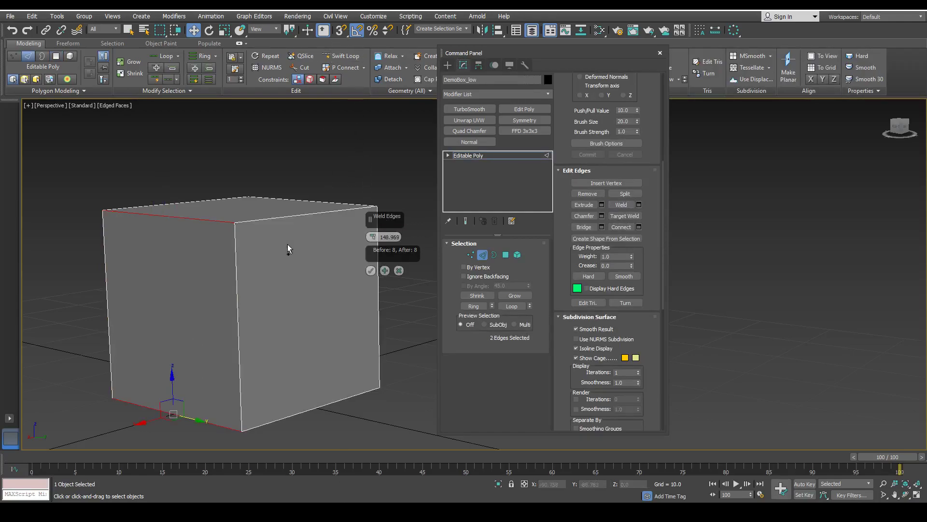
middle_click_drag(204, 215, 276, 219, "alt")
left_click(399, 270)
Step: Preview a single-segment Chamfer on the box's top front edge and cancel it
middle_click_drag(104, 219, 194, 194)
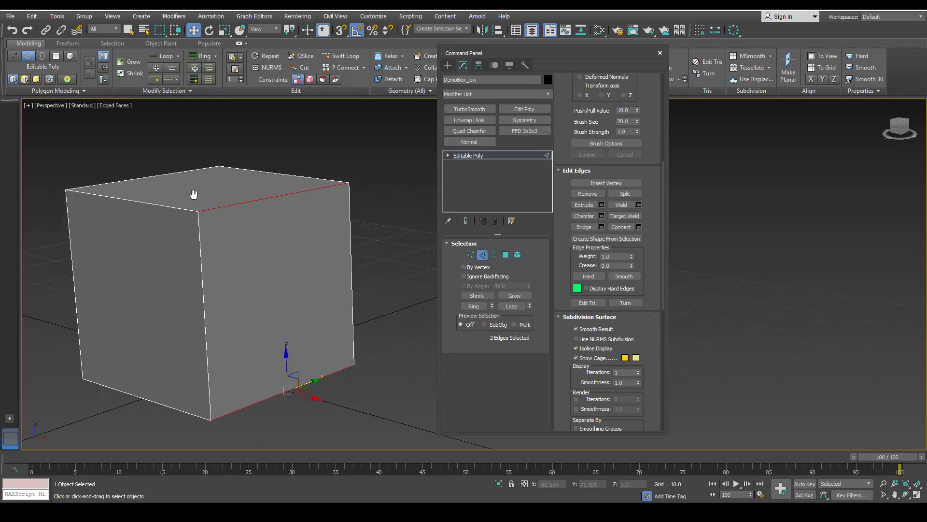
left_click(264, 199)
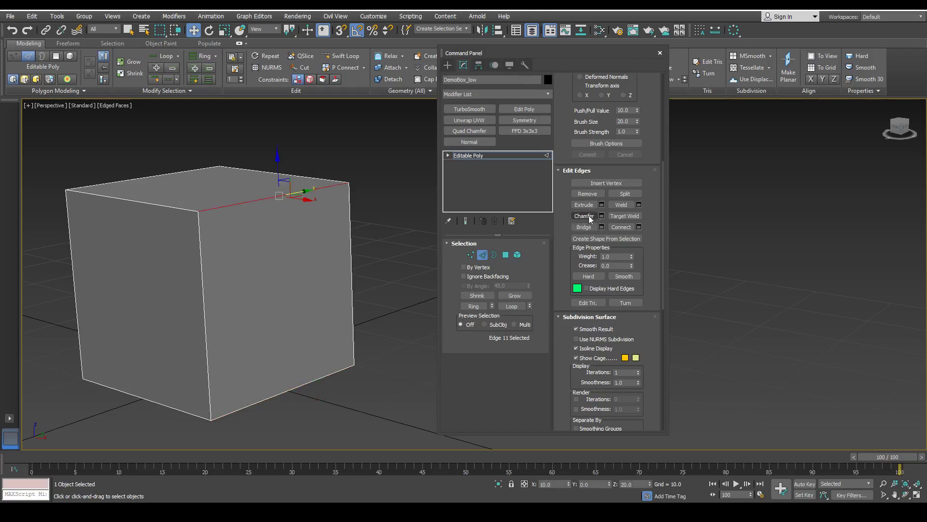
left_click(601, 216)
scroll(309, 228, "up", 4)
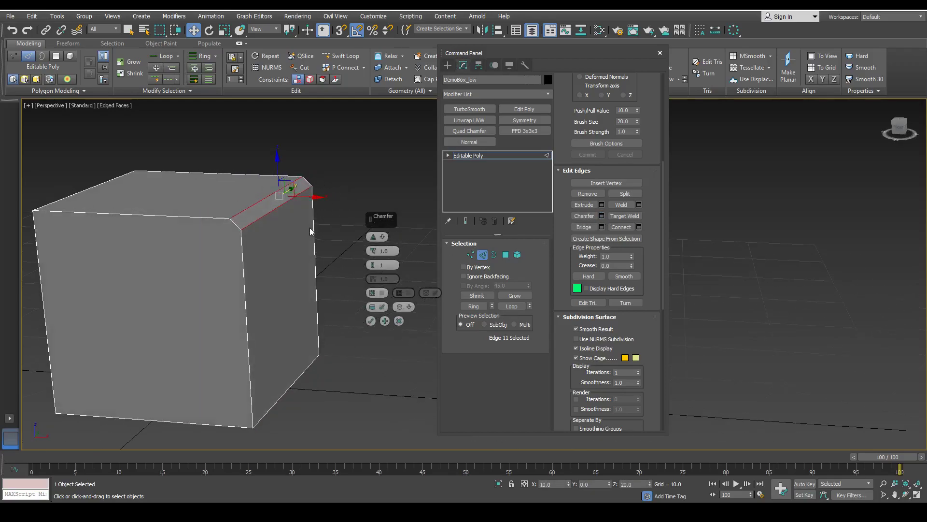
left_click(399, 323)
Step: Preview a five-segment Chamfer of about 2.593 on the top front edge, toggling the open chamfer option on and off
middle_click_drag(226, 220, 274, 256)
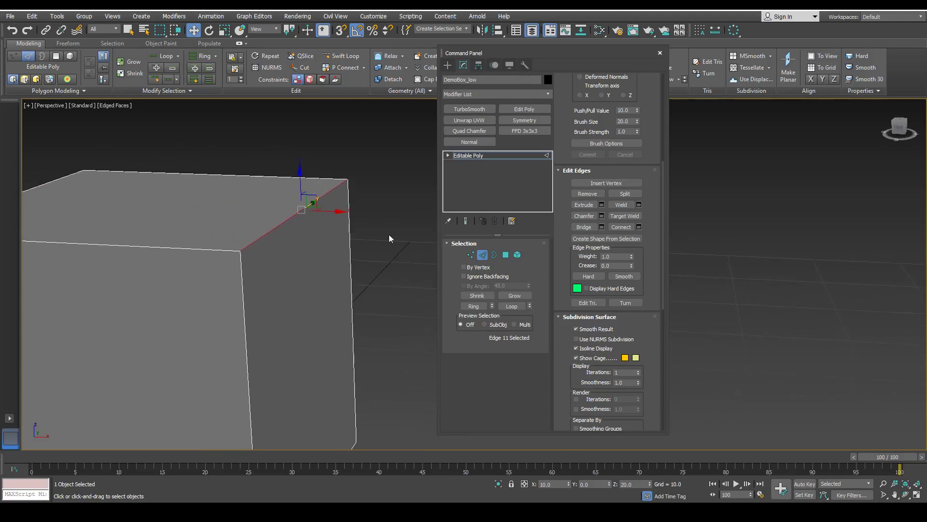
left_click(602, 215)
mouse_move(373, 250)
left_mouse_down()
mouse_move(367, 231)
mouse_move(373, 267)
mouse_move(372, 259)
left_mouse_up()
middle_click_drag(351, 258, 337, 281, "alt")
scroll(338, 242, "down", 3)
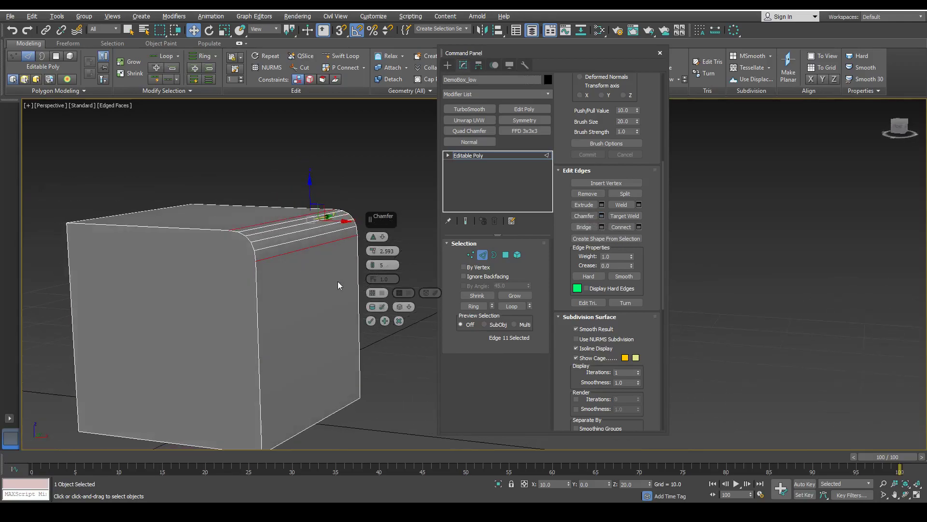
left_click(382, 293)
left_click(382, 293)
middle_click_drag(338, 271, 303, 261, "alt")
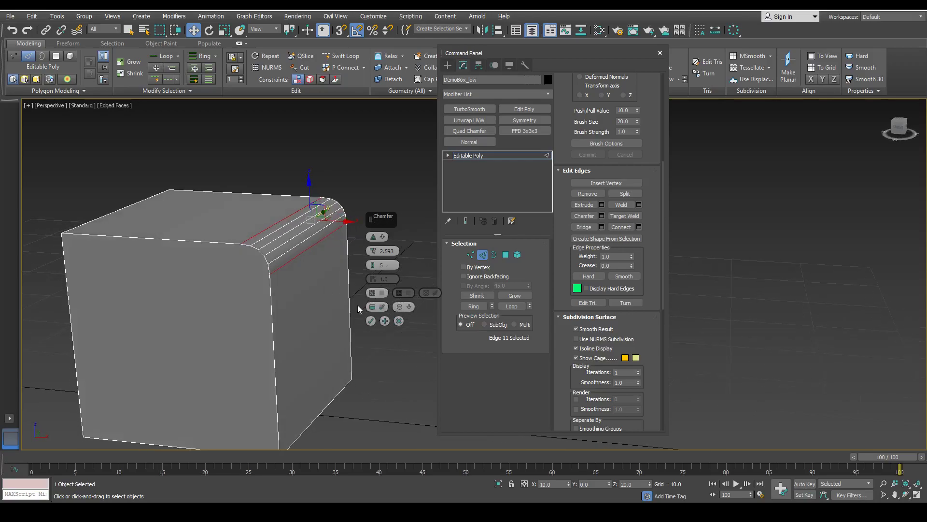
Step: Hide the edged-faces display, apply the chamfer to check its rounded shading, and undo the chamfer
key("F4")
scroll(323, 271, "up", 3)
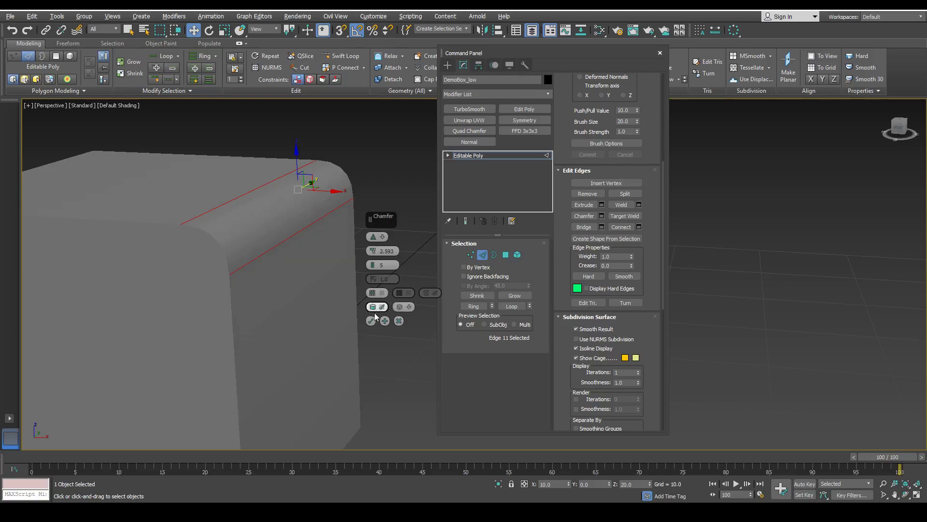
left_click(370, 321)
middle_click_drag(366, 320, 251, 280)
key("ctrl+z")
middle_click_drag(309, 273, 262, 229, "alt")
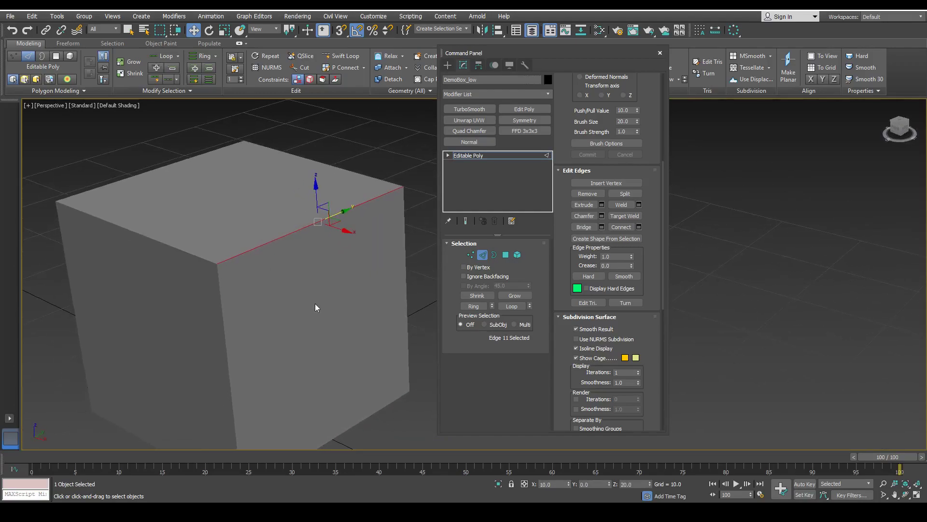
middle_click_drag(316, 304, 309, 274)
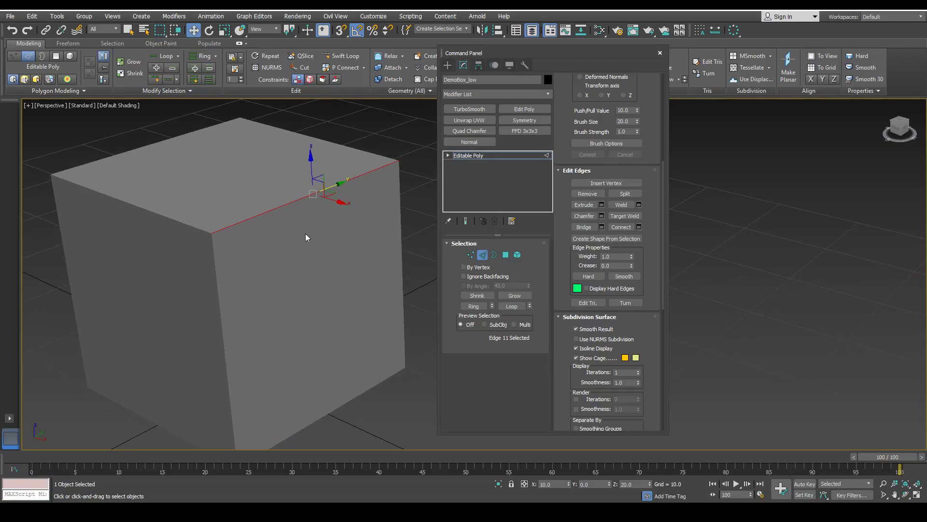
Step: Delete the front polygon, switch to vertex level and turn the edged-faces display back on
key("1")
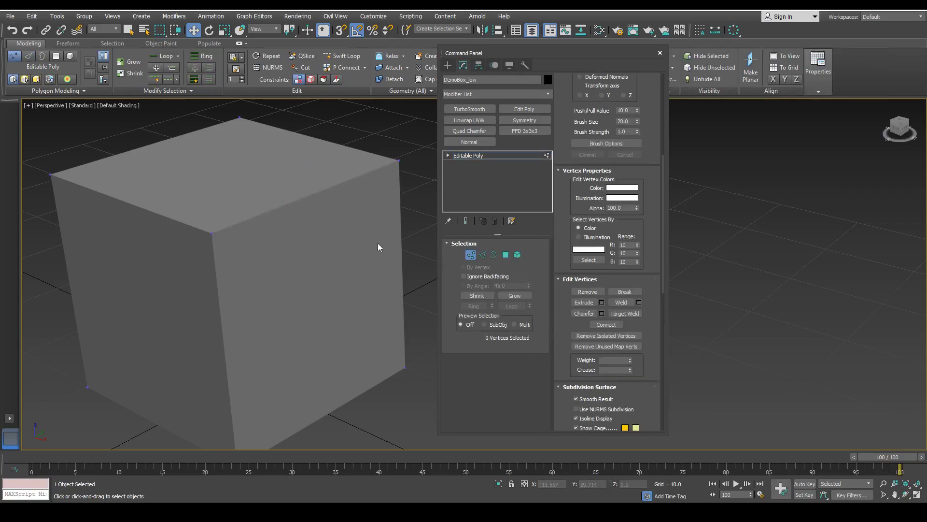
middle_click_drag(377, 242, 378, 253)
key("4")
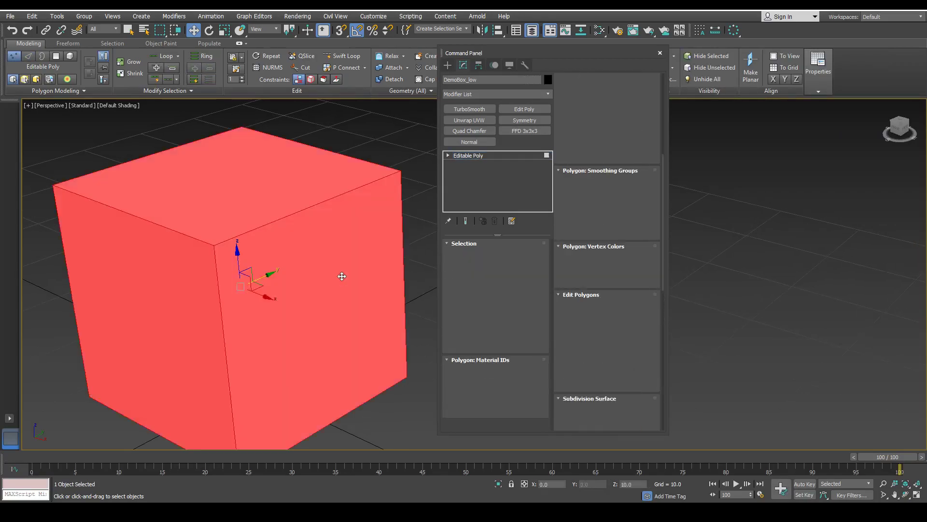
left_click(342, 277)
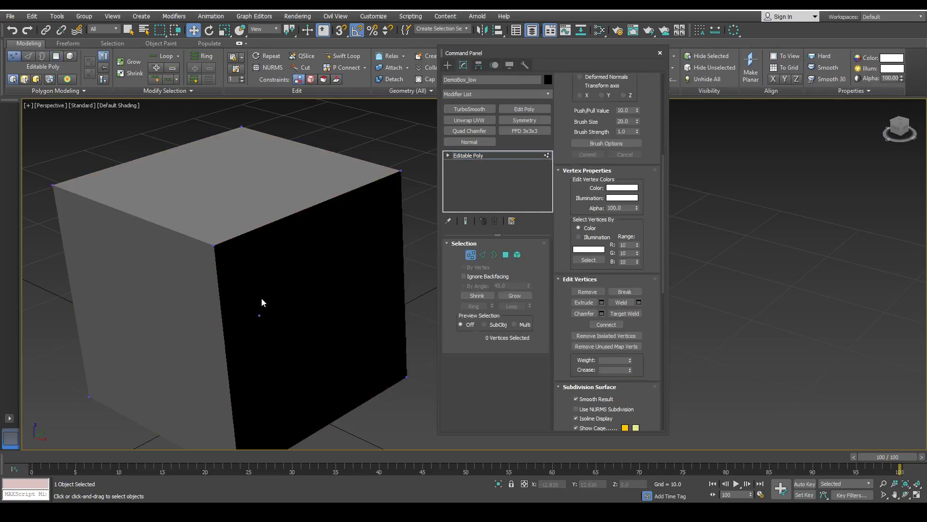
key("F4")
middle_click_drag(240, 262, 351, 275, "alt")
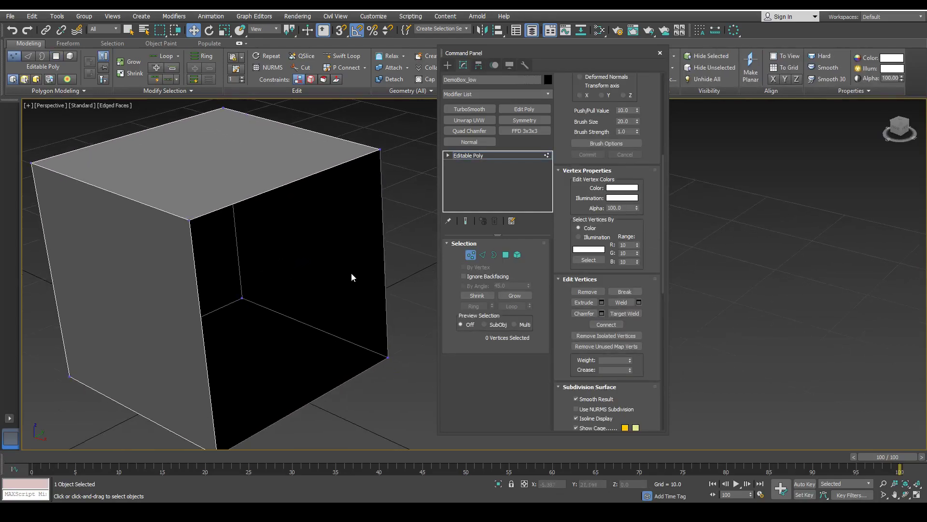
Step: Try Target Weld on the opening's corner vertices, and return to edge level with the Move tool
right_click(338, 262)
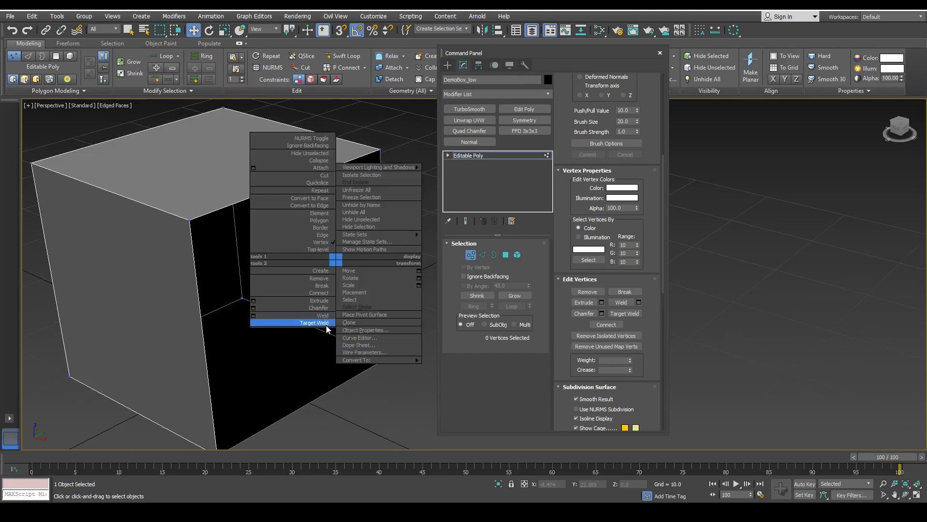
left_click(629, 314)
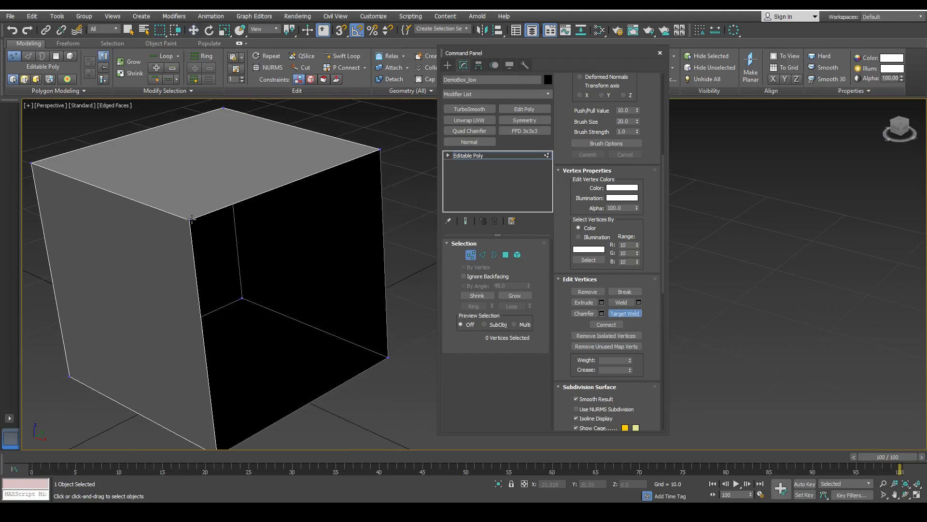
left_click(387, 358)
middle_click_drag(387, 358, 192, 263, "alt")
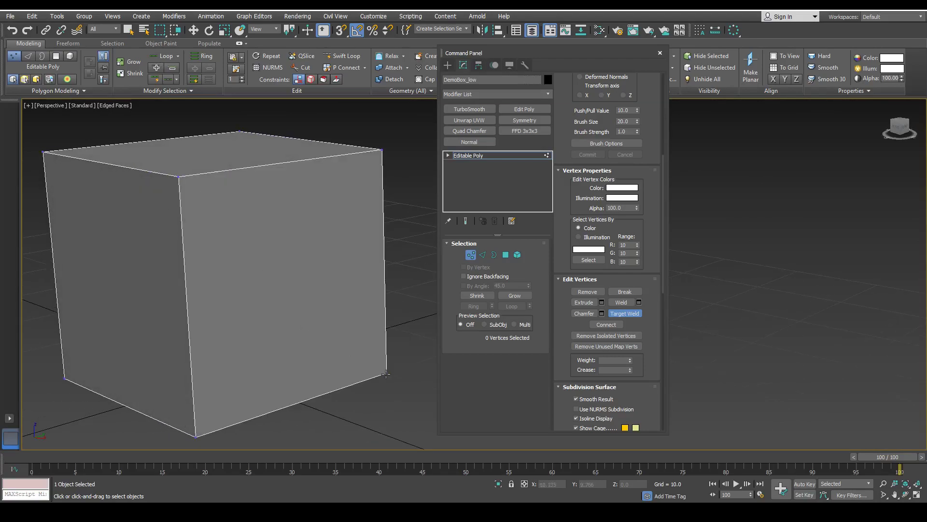
key("2")
key("w")
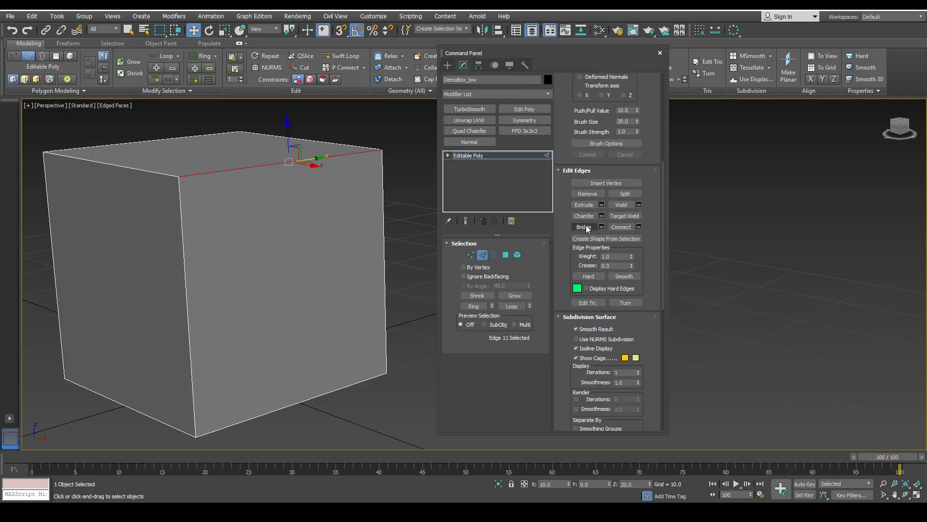
Step: Select the box's front polygon at polygon level and delete it
middle_click_drag(280, 211, 249, 263)
key("4")
left_click(285, 244)
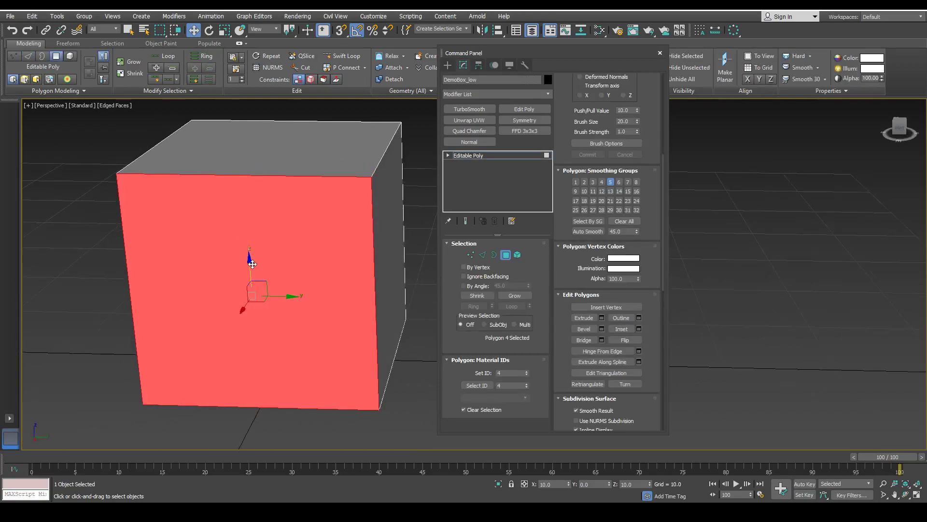
key("Delete")
Step: Bridge the top and bottom edges of the front opening to close it with a new face
middle_click_drag(182, 232, 232, 238, "alt")
middle_click_drag(399, 279, 279, 241)
middle_click_drag(369, 239, 299, 238, "alt")
key("2")
middle_click_drag(302, 330, 283, 318, "alt")
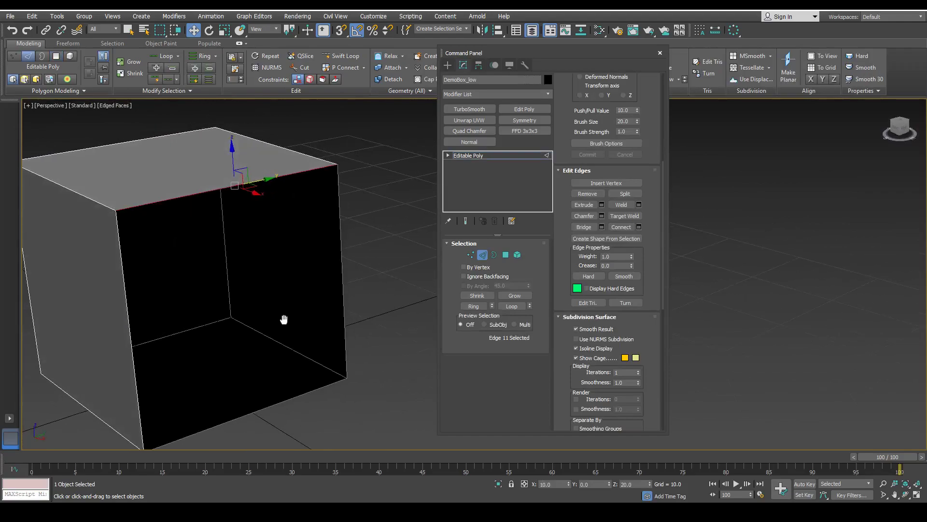
left_click(340, 381, "ctrl")
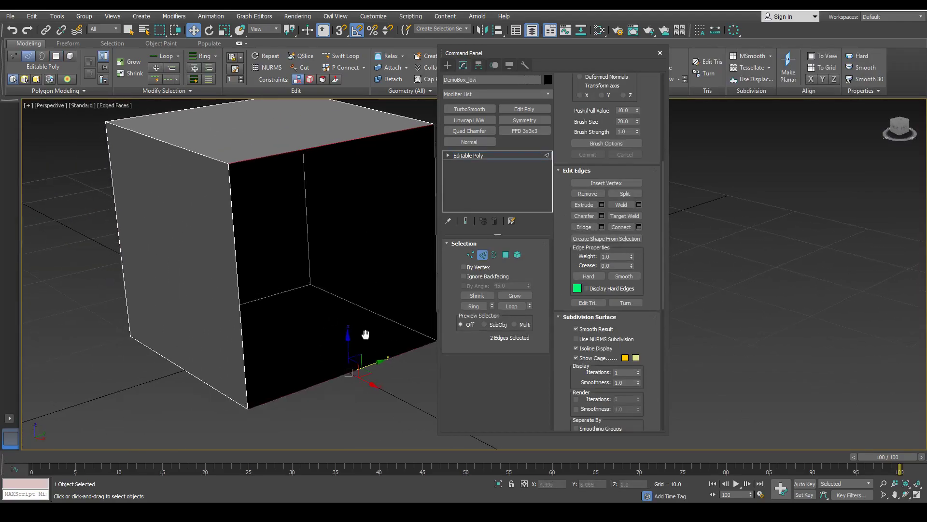
middle_click_drag(364, 331, 303, 363, "alt")
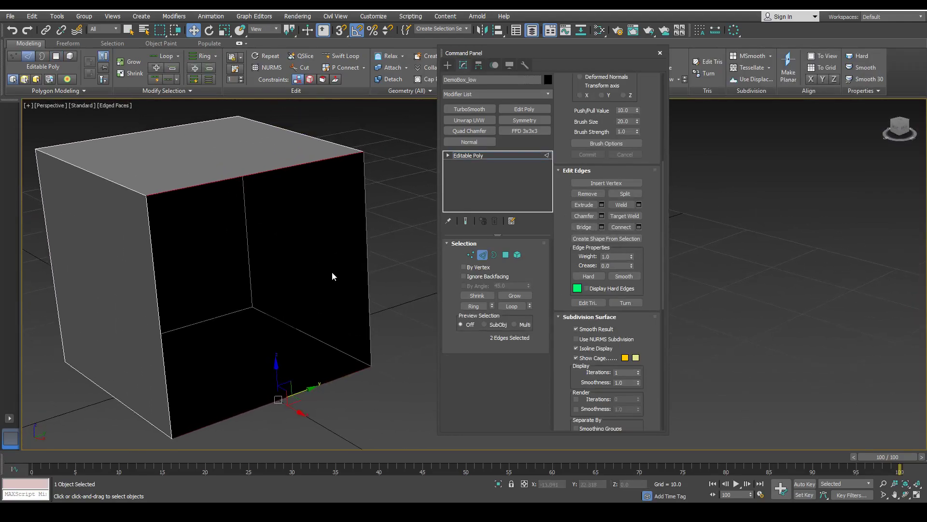
left_click(583, 227)
middle_click_drag(219, 254, 248, 260, "alt")
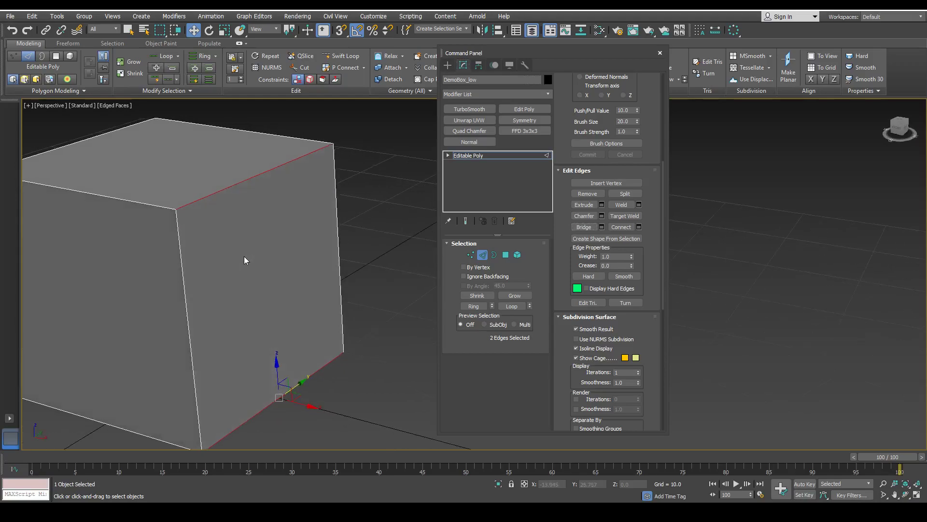
middle_click_drag(269, 269, 303, 274)
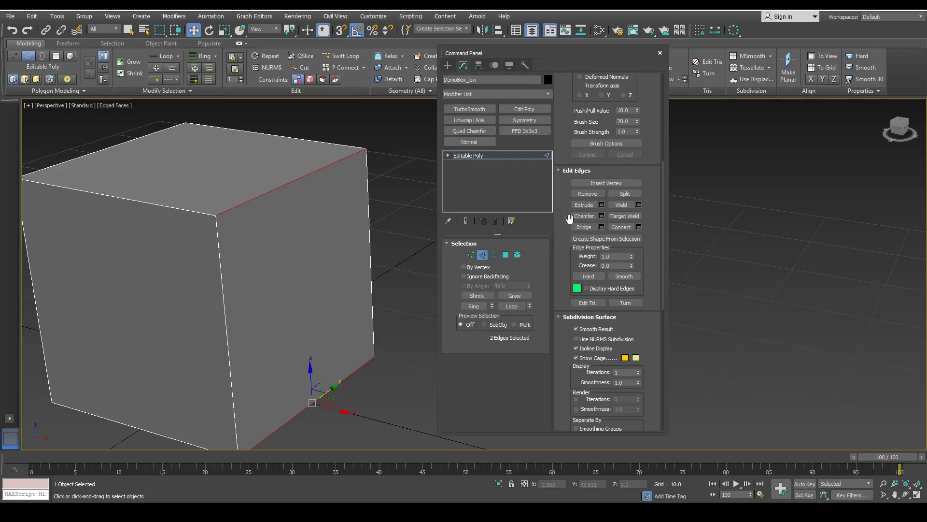
Step: Try Connect on the front face's top and bottom edges, and undo the connecting edge
left_click(618, 226)
key("ctrl+z")
middle_click_drag(286, 226, 267, 226, "alt")
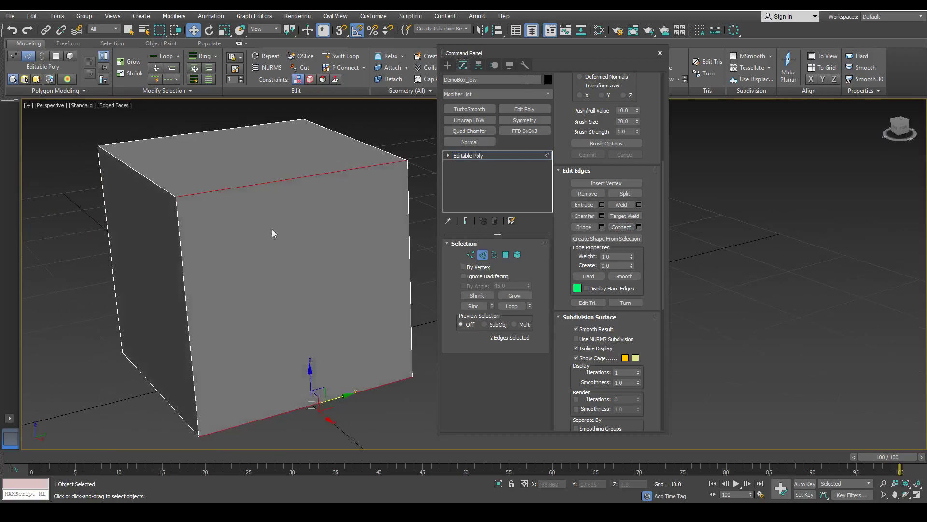
left_click(625, 227)
middle_click_drag(331, 275, 315, 263, "alt")
scroll(315, 276, "up", 3)
scroll(315, 276, "down", 5)
key("ctrl+z")
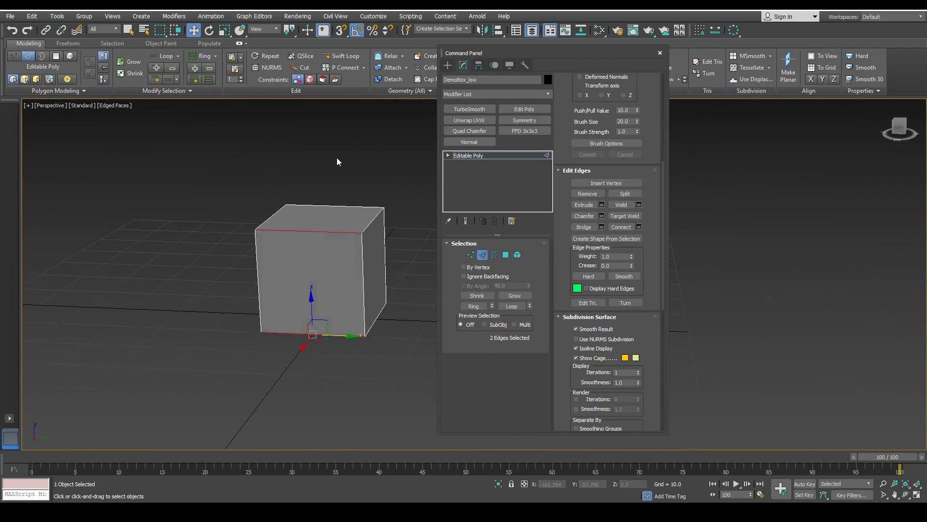
Step: Select the ring of parallel edges across the box's middle, connect them with one edge loop, and clear the selection
left_click_drag(321, 104, 327, 448)
middle_click_drag(328, 448, 268, 298, "alt")
left_click(621, 226)
middle_click_drag(205, 240, 246, 257, "alt")
left_click(313, 179)
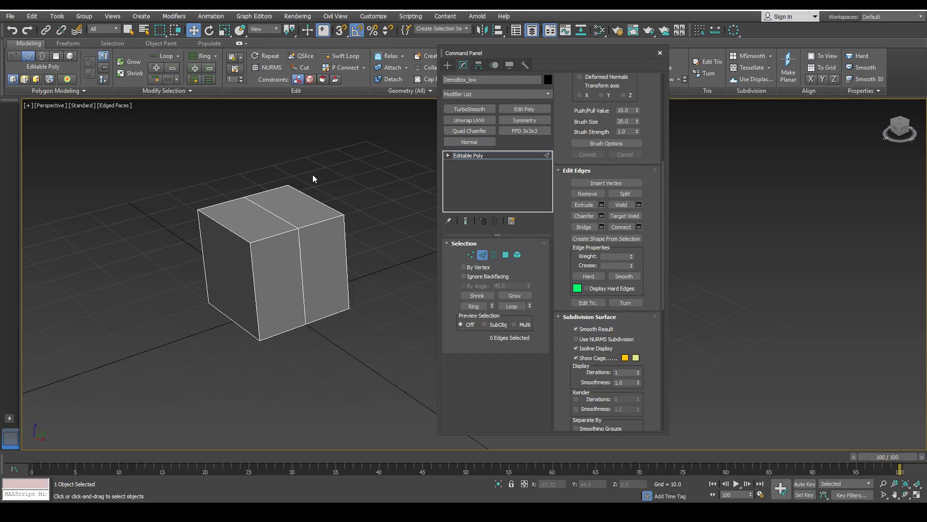
Step: Try adding Swift Loop edges on the box, undo them, and return to the Move tool
left_click(339, 57)
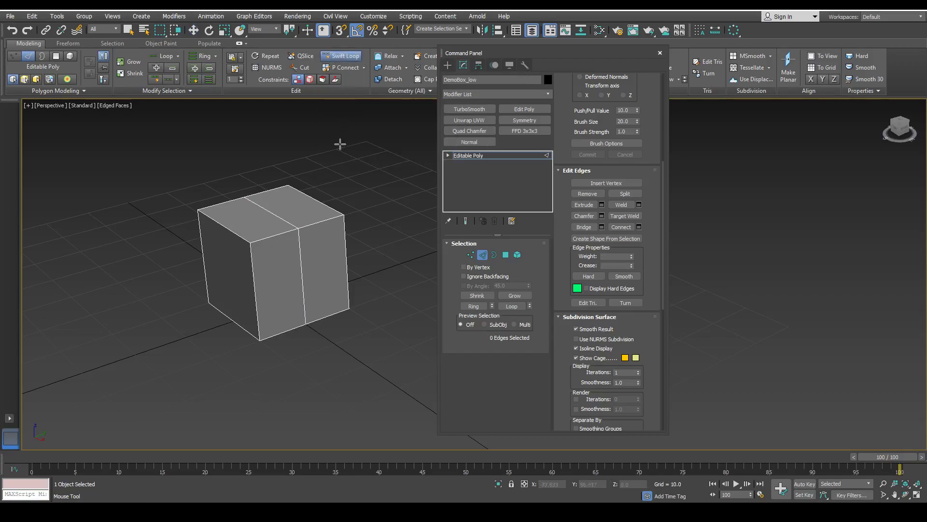
left_click(276, 235)
left_click(263, 238)
middle_click_drag(325, 218, 289, 212, "alt")
key("ctrl+z")
key("ctrl+z")
key("ctrl+z")
key("ctrl+z")
key("w")
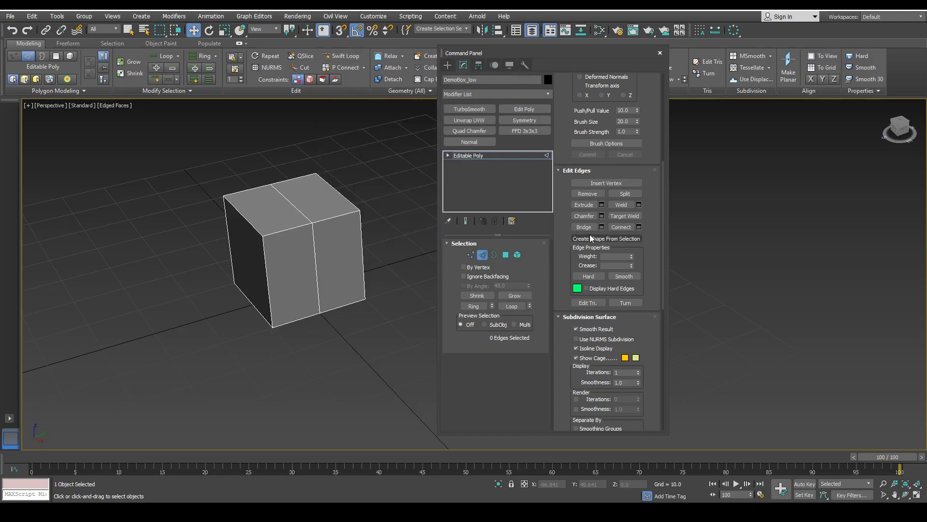
Step: Delete the polygons that form the front face of the box
mouse_move(318, 217)
middle_mouse_down("alt")
mouse_move(344, 205)
mouse_move(309, 210)
middle_mouse_up("alt")
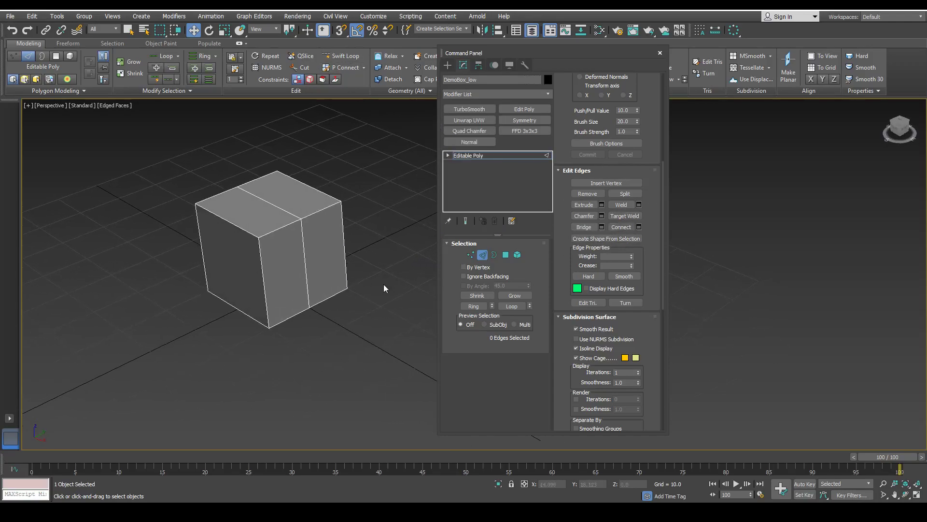
left_click(494, 254)
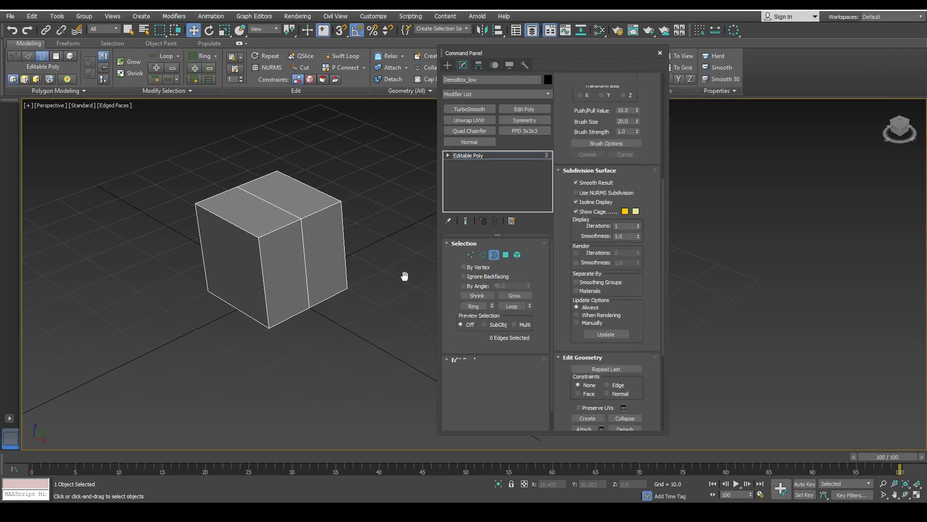
key("4")
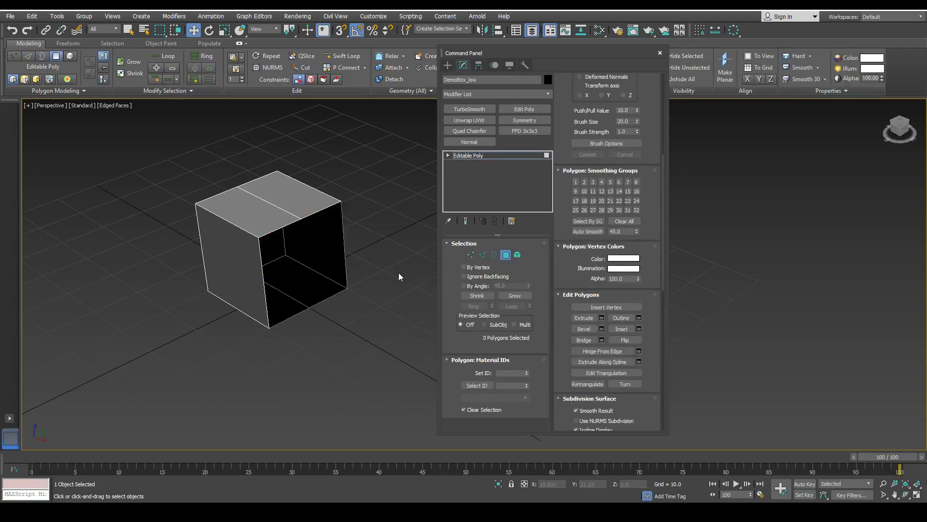
Step: Select the border around the open side of the box and cap it
key("3")
left_click_drag(386, 152, 40, 428)
middle_click_drag(247, 319, 265, 213, "alt")
scroll(282, 264, "up", 5)
middle_click_drag(282, 266, 277, 346, "alt")
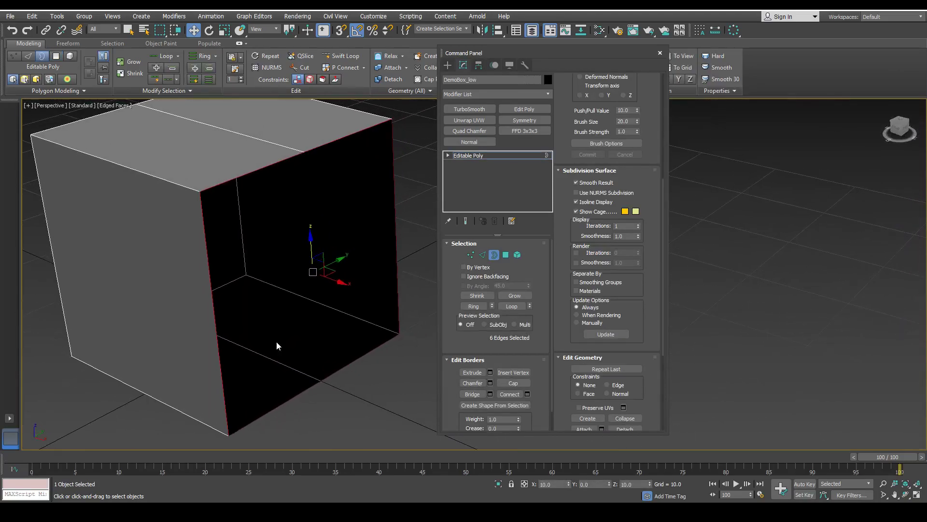
scroll(283, 351, "down", 3)
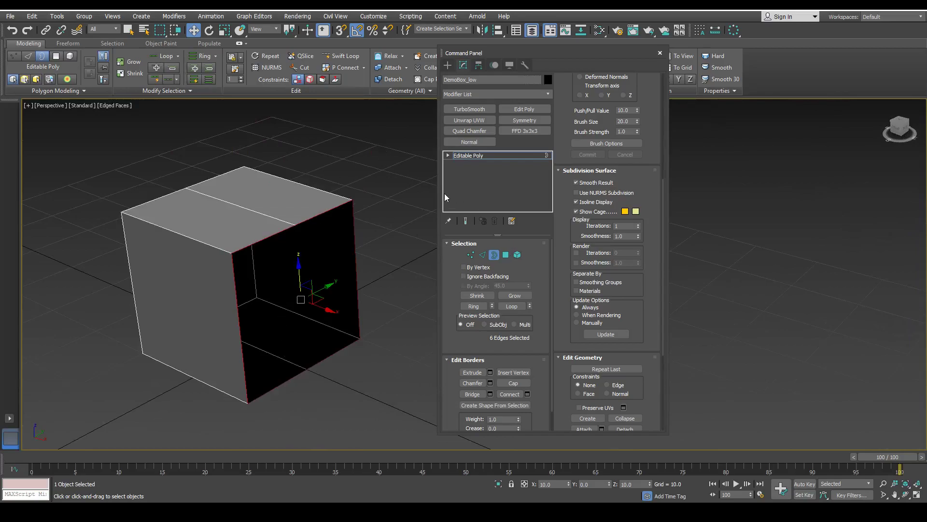
left_click(512, 383)
Step: Connect the midpoint vertices on the capped face's top and bottom edges with a vertical edge, and clear the selection
middle_click_drag(290, 290, 201, 187, "alt")
key("1")
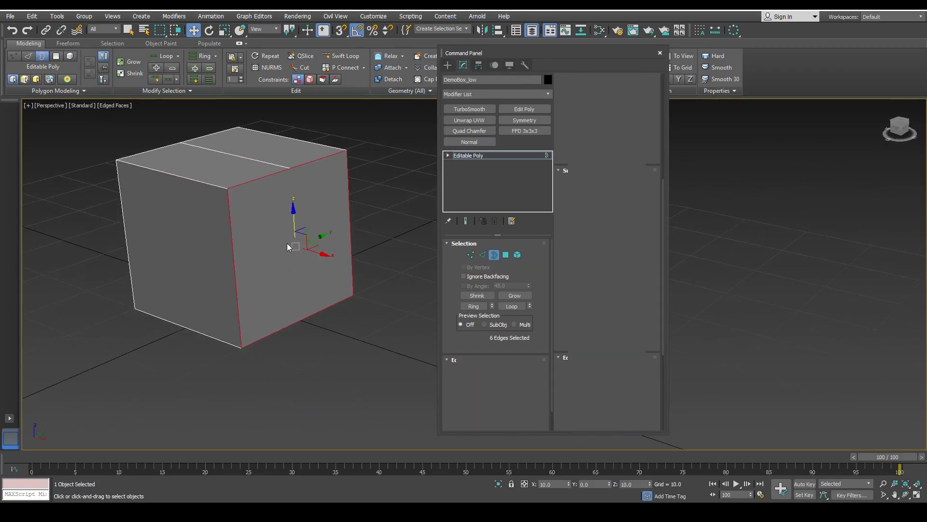
left_click(305, 165)
middle_click_drag(306, 178, 299, 213, "alt")
left_click(281, 330, "ctrl")
middle_click_drag(294, 282, 302, 306, "alt")
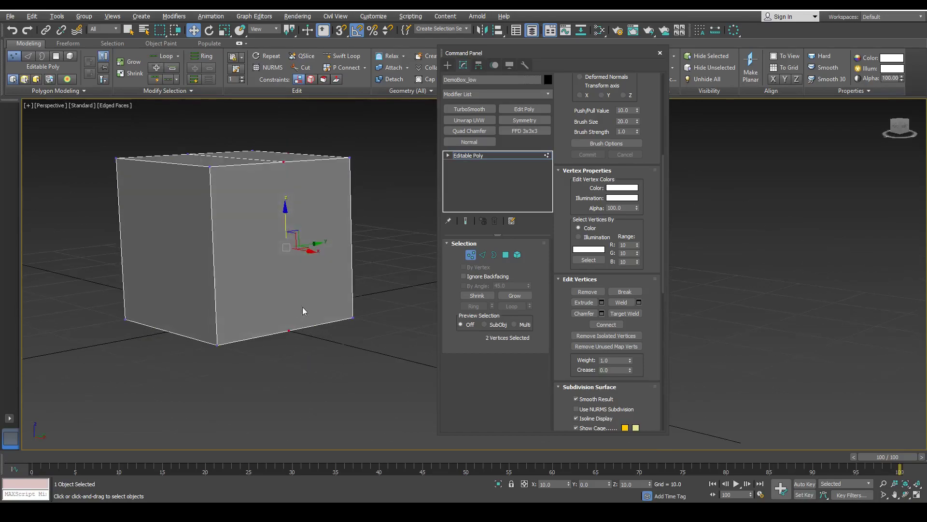
left_click(606, 324)
middle_click_drag(249, 192, 291, 219, "alt")
left_click(373, 188)
Step: Try removing the box's middle edge loop together with its vertices, and undo the removal
key("2")
double_click(284, 224)
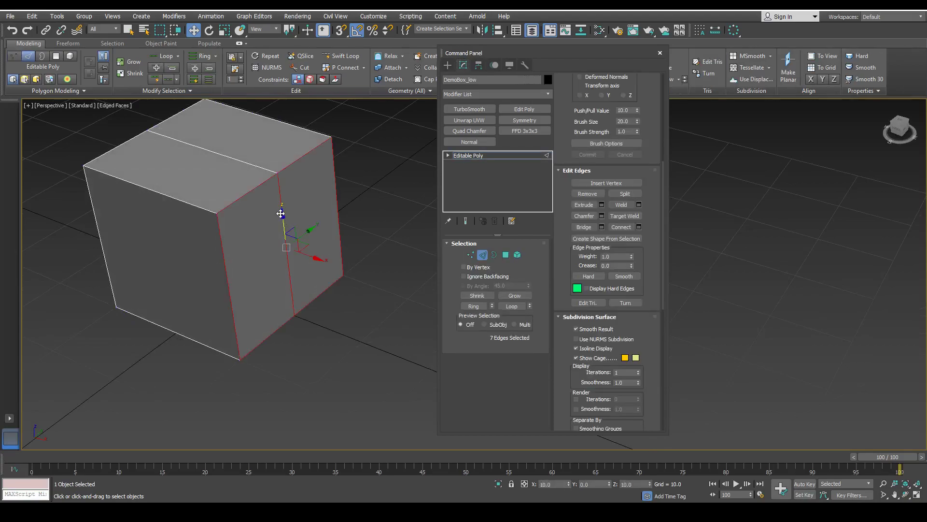
middle_click_drag(294, 236, 314, 281)
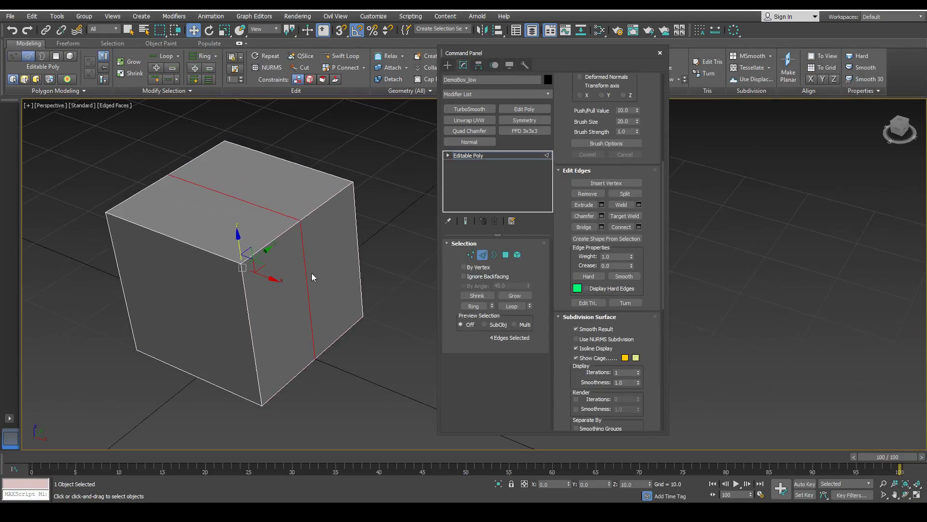
left_click(305, 274)
double_click(307, 274)
key("ctrl+BackSpace")
key("ctrl+z")
left_click(386, 248)
Step: Select the edge loop running around the middle of the box and remove it
mouse_move(309, 275)
middle_mouse_down("alt")
mouse_move(262, 291)
mouse_move(263, 268)
mouse_move(292, 275)
middle_mouse_up("alt")
left_click(292, 275)
middle_click_drag(274, 209, 292, 243, "alt")
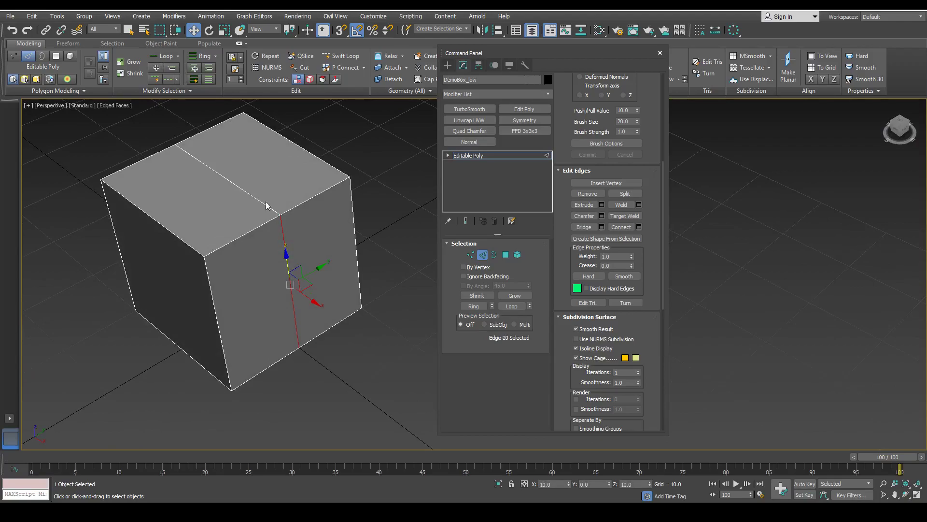
double_click(293, 301)
middle_click_drag(293, 301, 291, 277, "alt")
key("BackSpace")
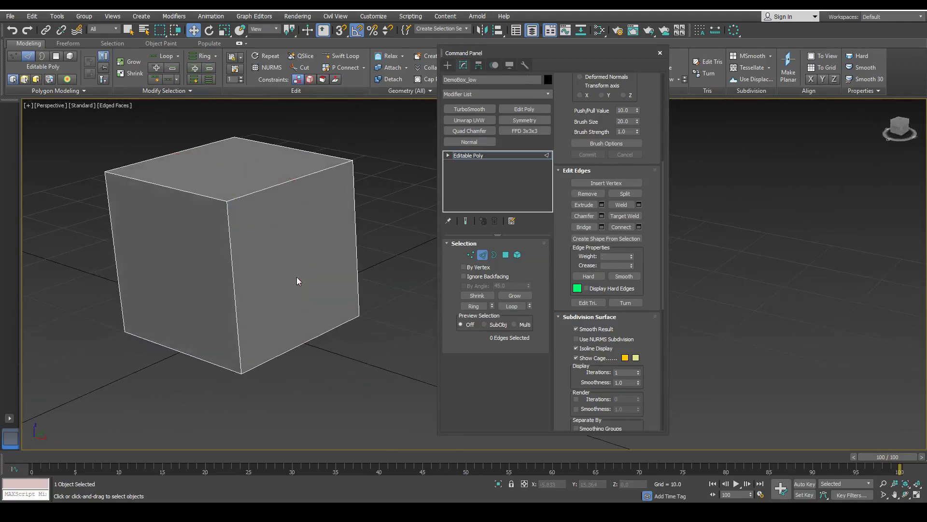
Step: Add three horizontal edge loops around the box at different heights with Swift Loop, and return to the Move tool
middle_click_drag(274, 240, 274, 262, "alt")
left_click(340, 55)
left_click(216, 218)
left_click(216, 236)
left_click(220, 288)
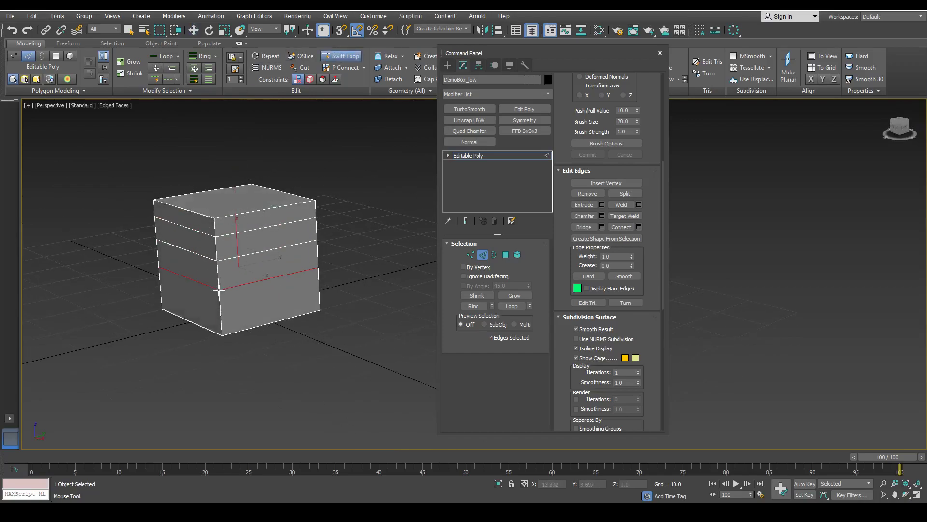
key("w")
Step: Select one horizontal edge on the front face and extend the selection to its full edge ring
scroll(199, 302, "up", 5)
middle_click_drag(199, 302, 137, 329, "alt")
middle_click_drag(301, 165, 304, 176)
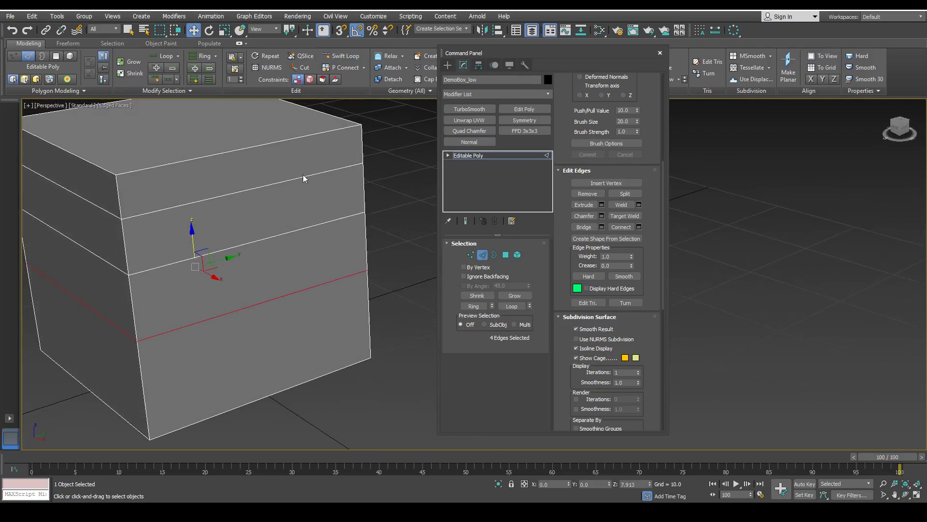
left_click(242, 243)
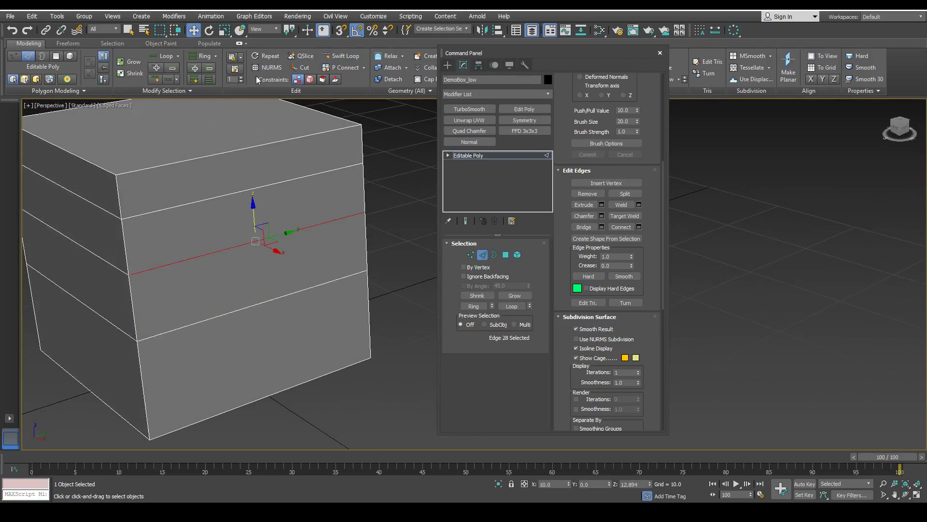
left_click(199, 55)
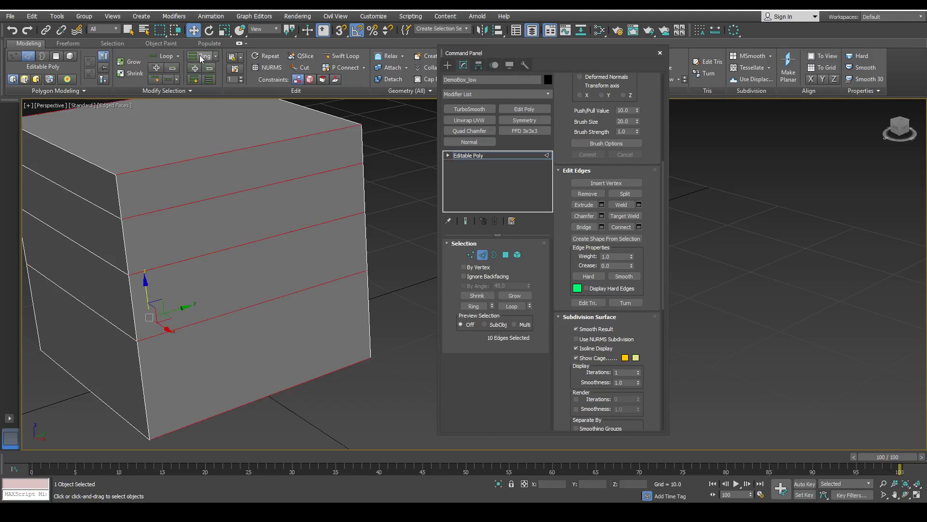
middle_click_drag(228, 220, 192, 167, "alt")
Step: Try adding a Swift Loop edge loop across the horizontal ones, undo it, and clear the selection
left_click(336, 60)
middle_click_drag(238, 187, 203, 179, "alt")
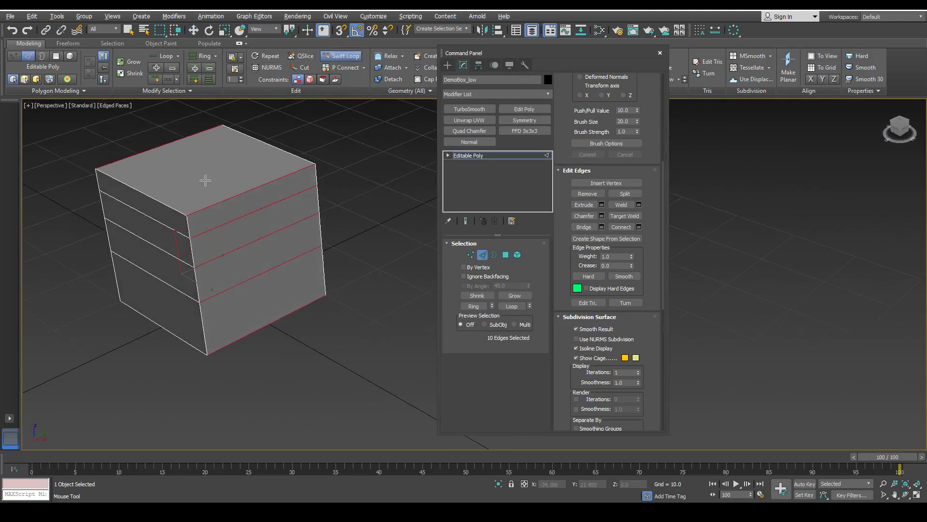
left_click(245, 192)
right_click(307, 141)
mouse_move(291, 183)
middle_mouse_down("alt")
mouse_move(317, 184)
mouse_move(309, 182)
middle_mouse_up("alt")
key("ctrl+z")
key("ctrl+z")
key("ctrl+z")
left_click(198, 184)
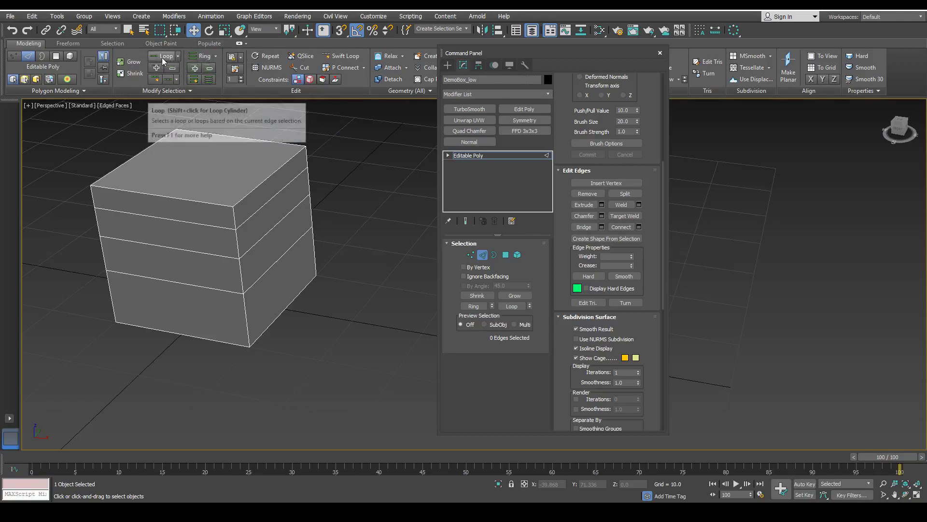
Step: Try removing all three horizontal edge loops together with their vertices, and undo the removal
left_click(193, 91)
middle_click_drag(217, 257, 251, 249)
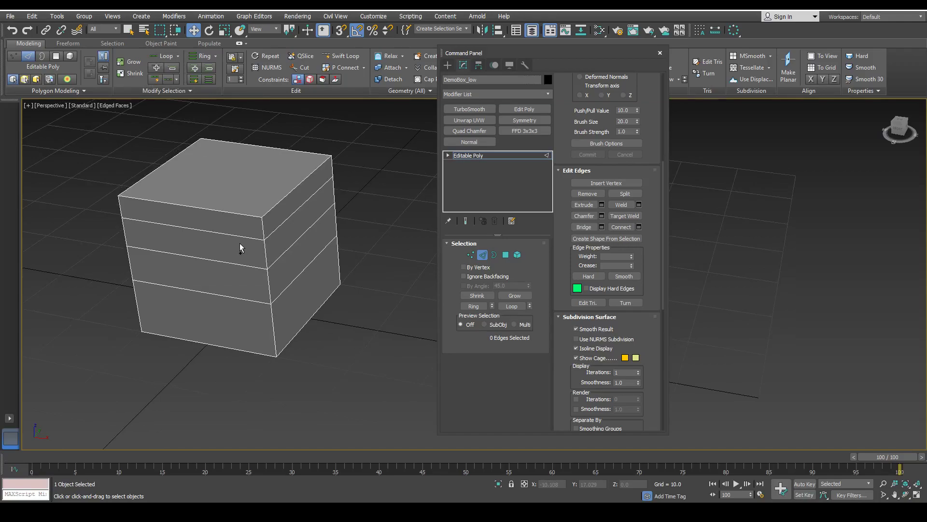
double_click(242, 236)
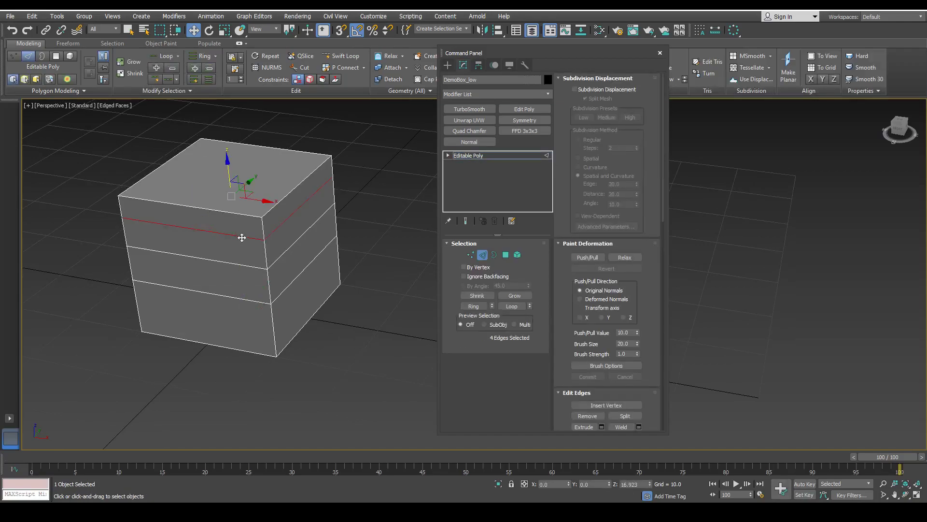
double_click(235, 263, "ctrl")
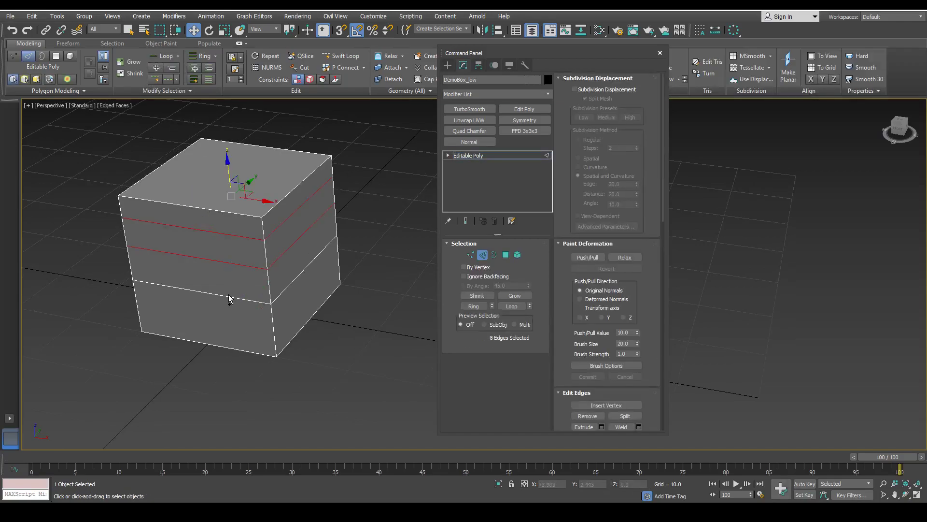
right_click(235, 296)
double_click(208, 294, "ctrl")
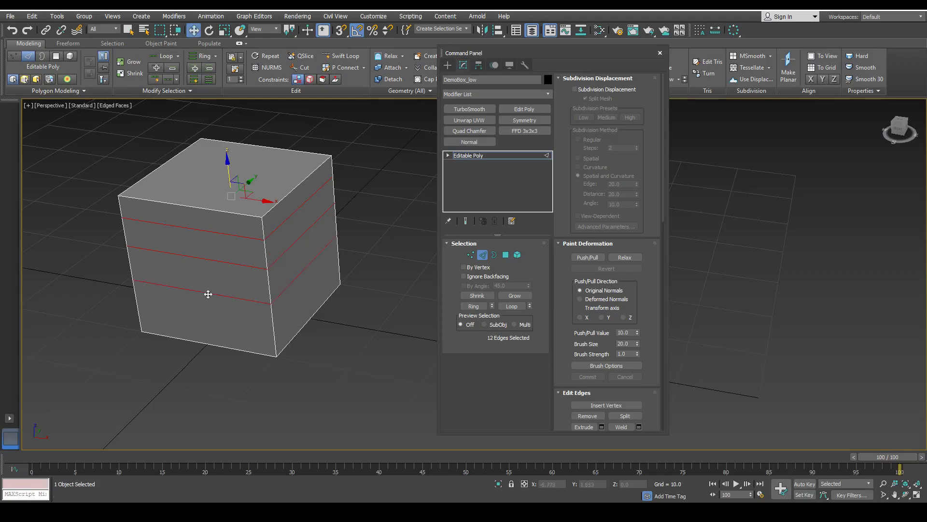
key("ctrl+BackSpace")
middle_click_drag(311, 220, 307, 252)
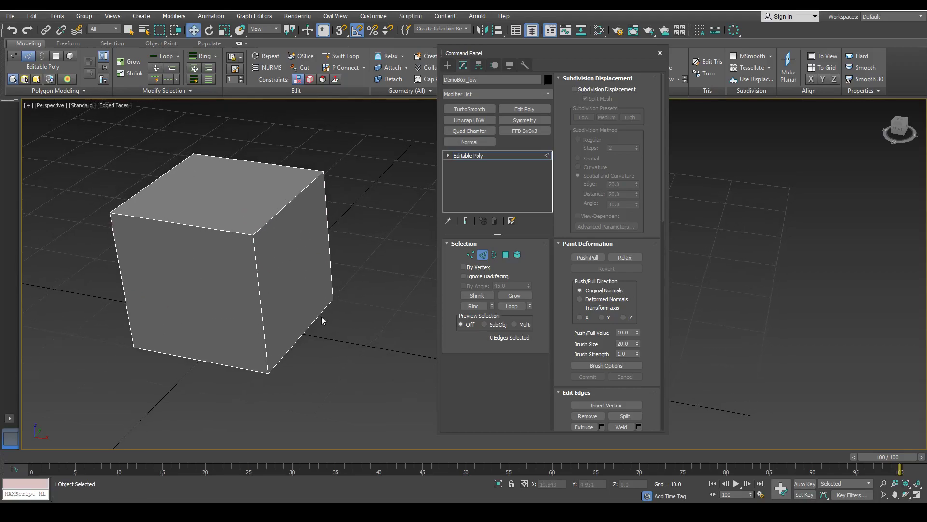
key("ctrl+z")
left_click(280, 333)
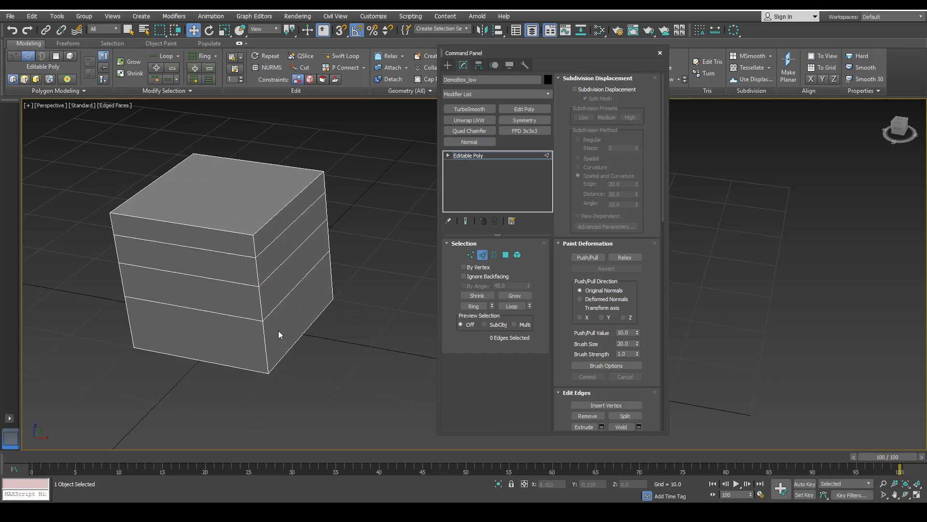
Step: Select the three horizontal edge loops, starting from the lowest one, and remove them to leave a plain box
double_click(233, 316)
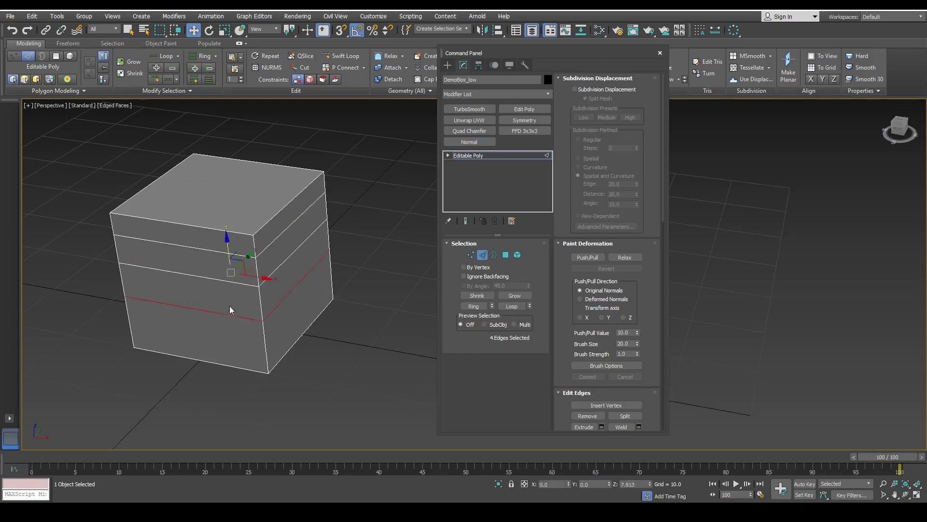
double_click(235, 285, "ctrl")
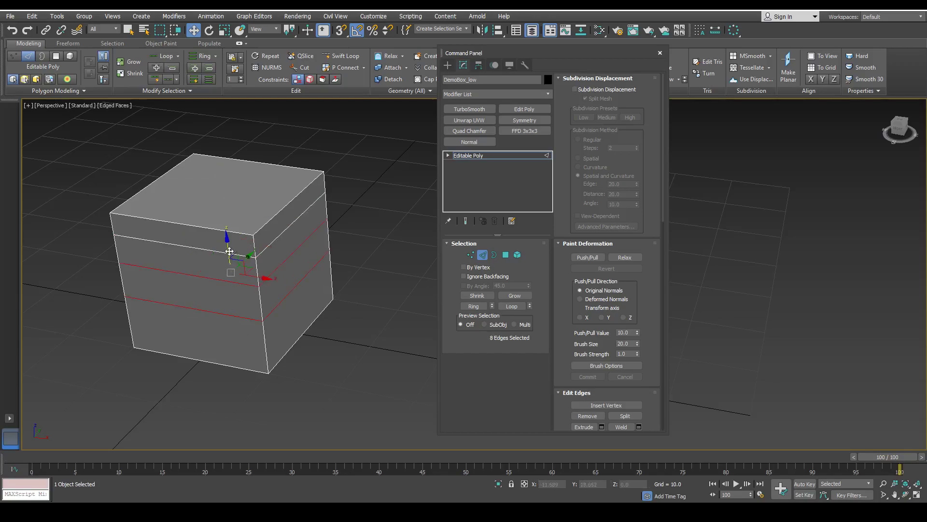
double_click(236, 256, "ctrl")
key("BackSpace")
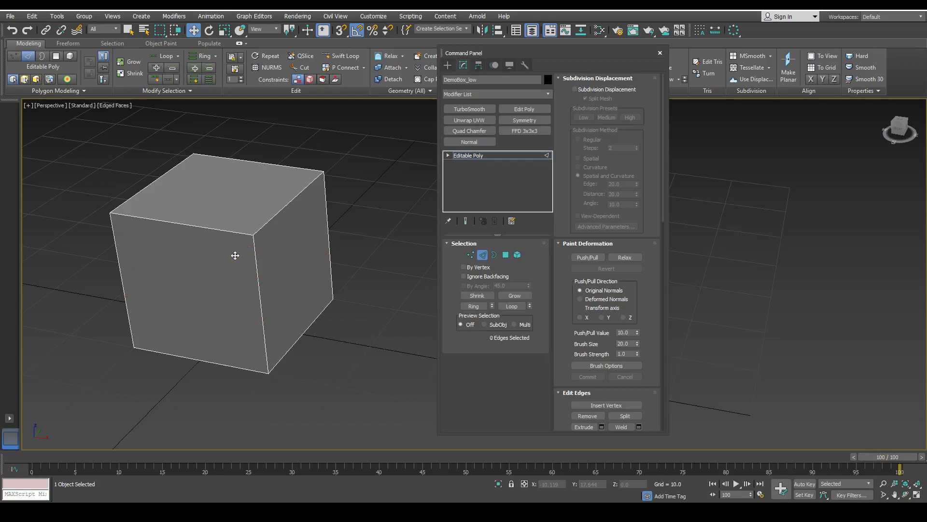
Step: Hide the viewport grid, switch to the Polygon level and select the front face of the box
scroll(287, 271, "down", 5)
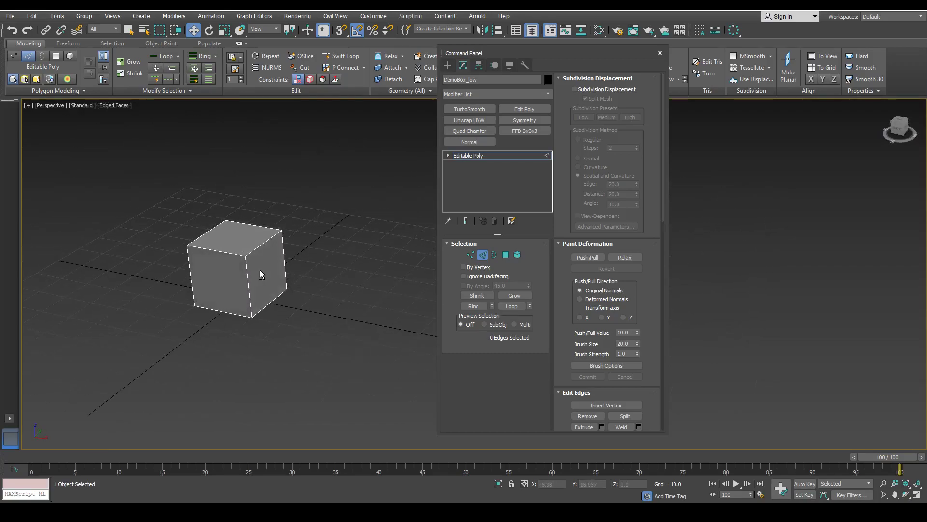
key("g")
mouse_move(272, 283)
middle_mouse_down("alt")
mouse_move(296, 259)
mouse_move(233, 284)
mouse_move(275, 286)
middle_mouse_up("alt")
left_click(506, 255)
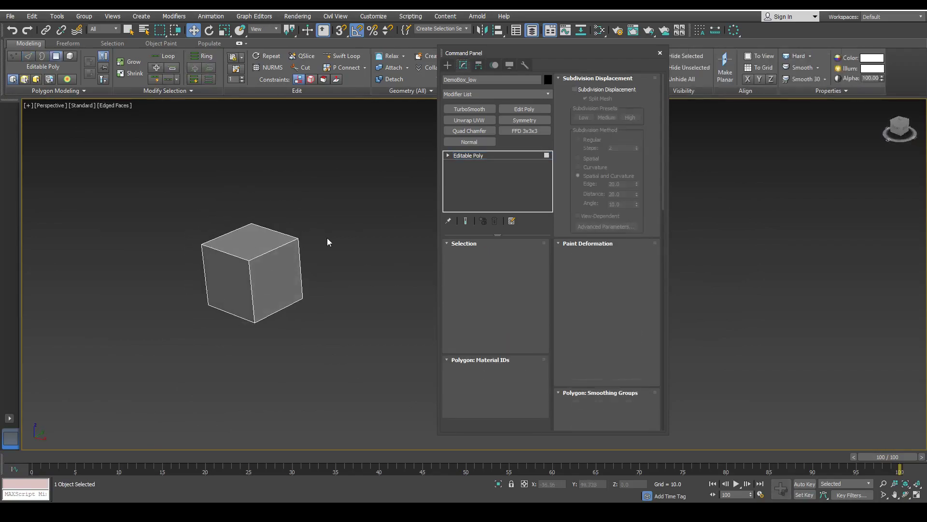
middle_click_drag(236, 234, 277, 256, "alt")
scroll(278, 256, "up", 4)
left_click(283, 251)
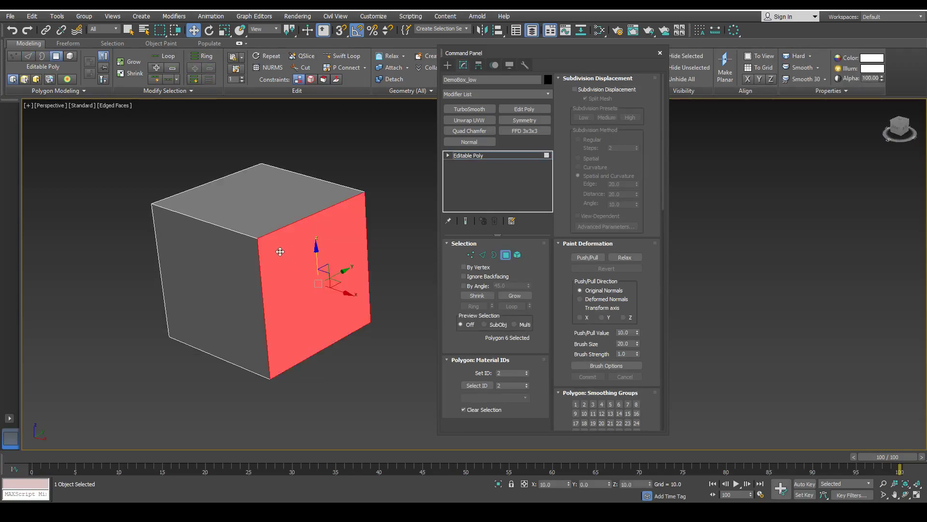
Step: Try adding several vertices to the unselected side face with Insert Vertex, and undo them all
left_click_drag(581, 52, 589, 76)
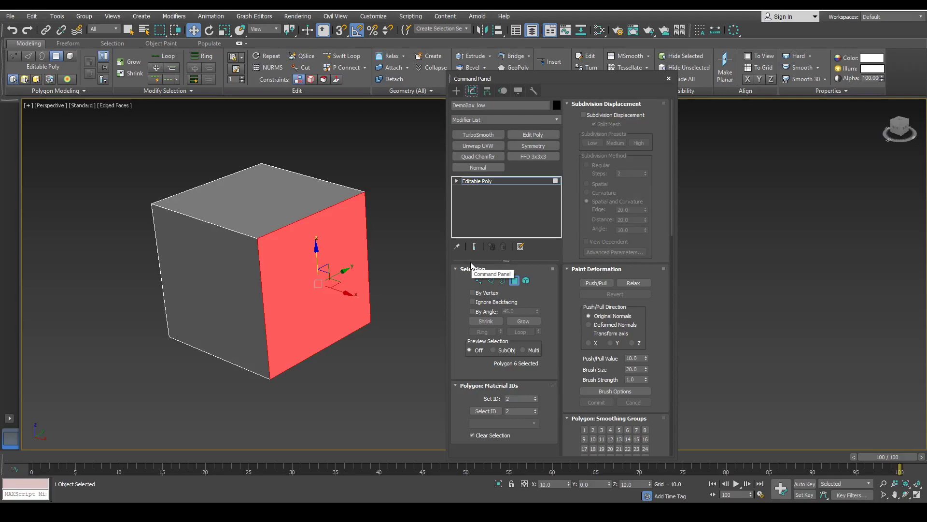
scroll(622, 251, "down", 8)
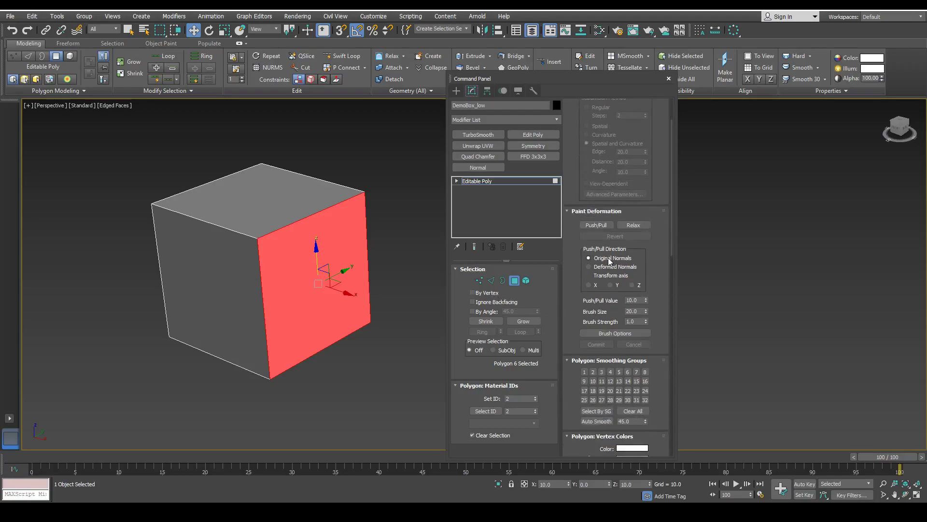
scroll(595, 288, "down", 2)
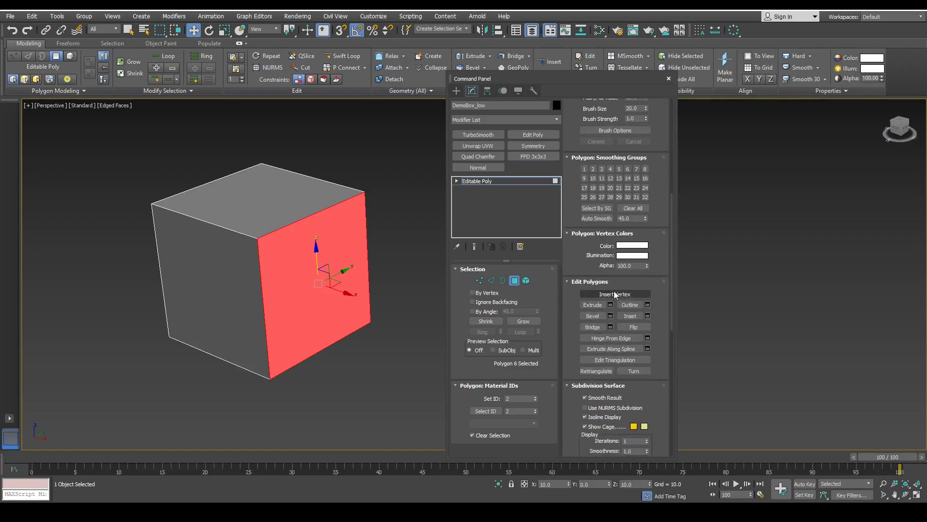
left_click(606, 294)
left_click(227, 230)
key("ctrl+z")
left_click(227, 287)
left_click(246, 299)
left_click(213, 322)
left_click(194, 294)
middle_click_drag(241, 298, 218, 259, "alt")
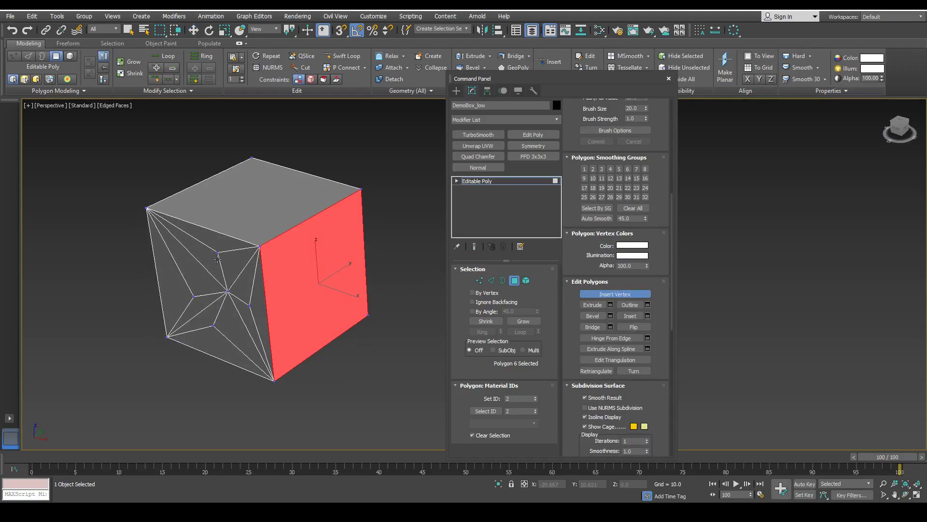
key("ctrl+z")
key("ctrl+z")
key("ctrl+z")
key("ctrl+z")
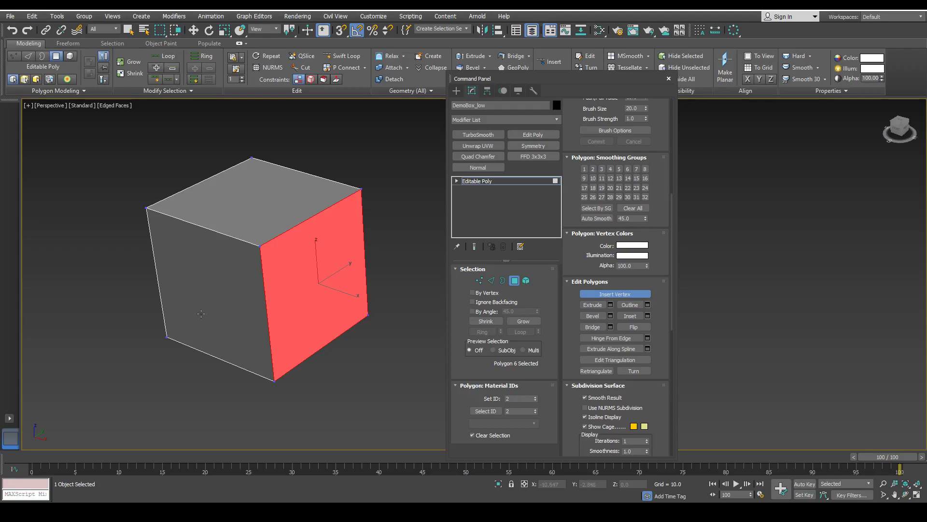
Step: Insert four vertices at different points on the box's unselected side face
left_click(185, 319)
left_click(219, 316)
left_click(242, 313)
left_click(202, 274)
middle_click_drag(202, 277, 198, 290)
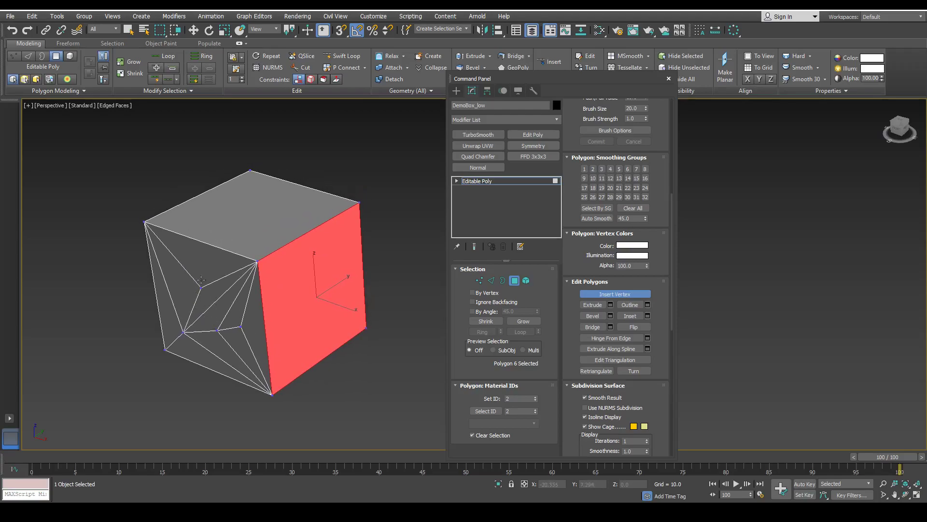
Step: Undo the four inserted vertices on the side face and clear the polygon selection
key("ctrl+z")
key("ctrl+z")
key("ctrl+z")
key("ctrl+z")
key("w")
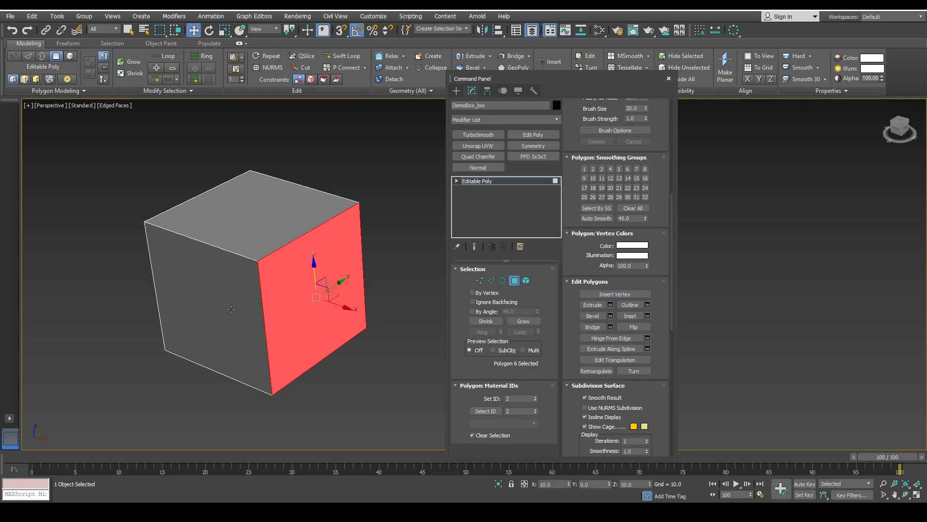
left_click(357, 406)
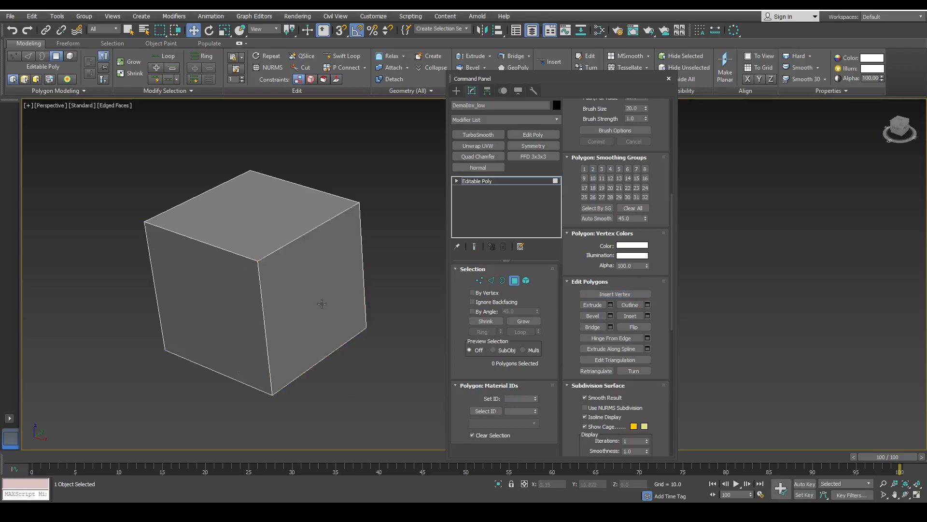
Step: Try extruding the box's top and side faces outward one after another with the Extrude tool
left_click(592, 305)
left_click_drag(258, 242, 253, 201)
left_click_drag(318, 309, 237, 285)
middle_click_drag(237, 285, 235, 321, "alt")
left_click(235, 324)
left_click_drag(234, 325, 232, 279)
middle_click_drag(232, 279, 174, 297, "alt")
middle_click_drag(410, 338, 322, 330)
left_click_drag(322, 329, 320, 264)
middle_click_drag(319, 263, 231, 275, "alt")
scroll(231, 275, "down", 3)
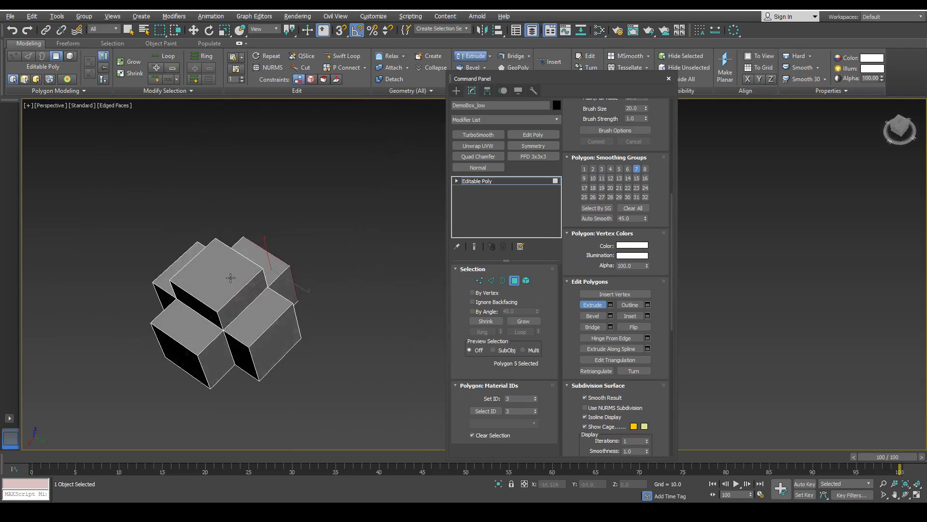
Step: Try extruding further faces of the extruded blocks into branching arms
left_click(277, 333)
middle_click_drag(277, 333, 240, 273, "alt")
left_click(240, 271)
middle_click_drag(327, 151, 290, 363, "alt")
left_click(289, 366)
middle_click_drag(338, 415, 243, 302, "alt")
scroll(213, 240, "down", 5)
left_click(247, 305)
left_click_drag(246, 305, 431, 125)
left_click_drag(215, 337, 237, 297)
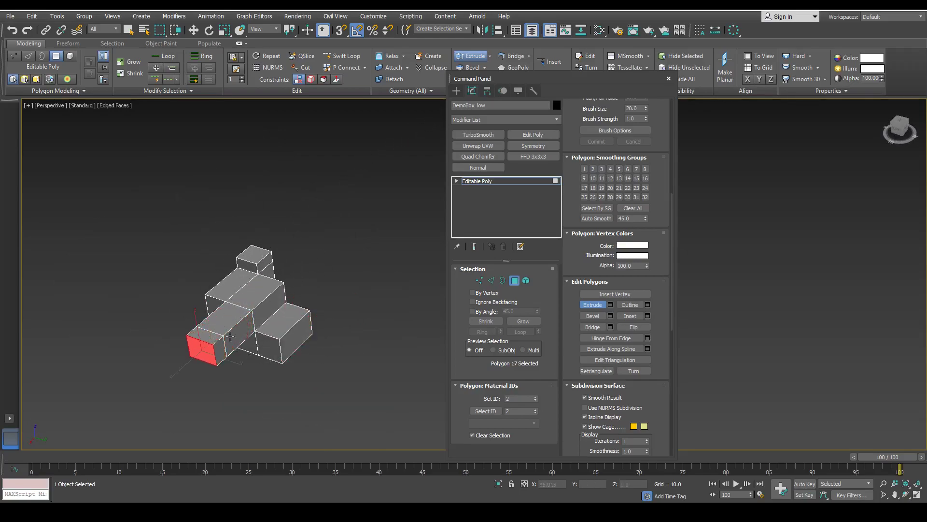
left_click(225, 352)
left_click_drag(223, 362, 221, 353)
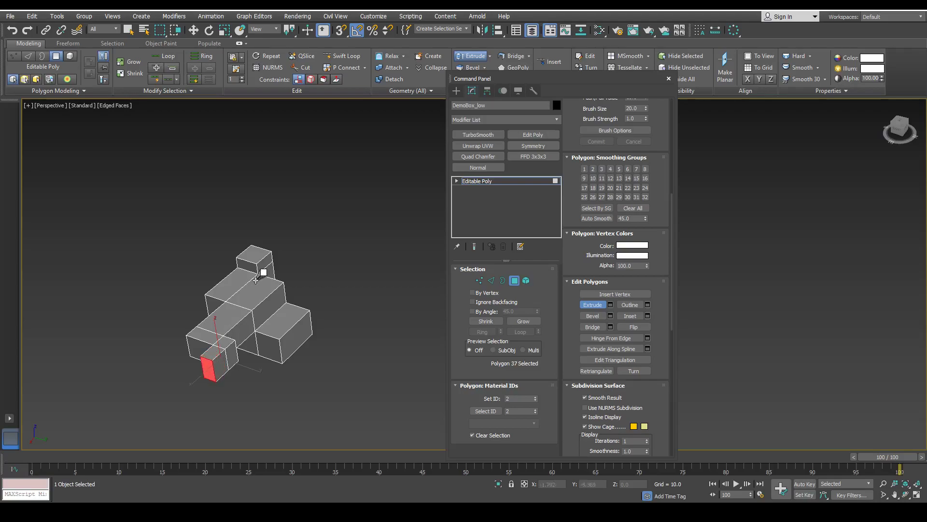
Step: Undo all the face extrusions back to the plain box with its top face selected
middle_click_drag(221, 354, 234, 294, "alt")
scroll(234, 294, "up", 5)
key("ctrl+z")
key("ctrl+z")
key("ctrl+z")
key("ctrl+z")
key("ctrl+z")
key("ctrl+z")
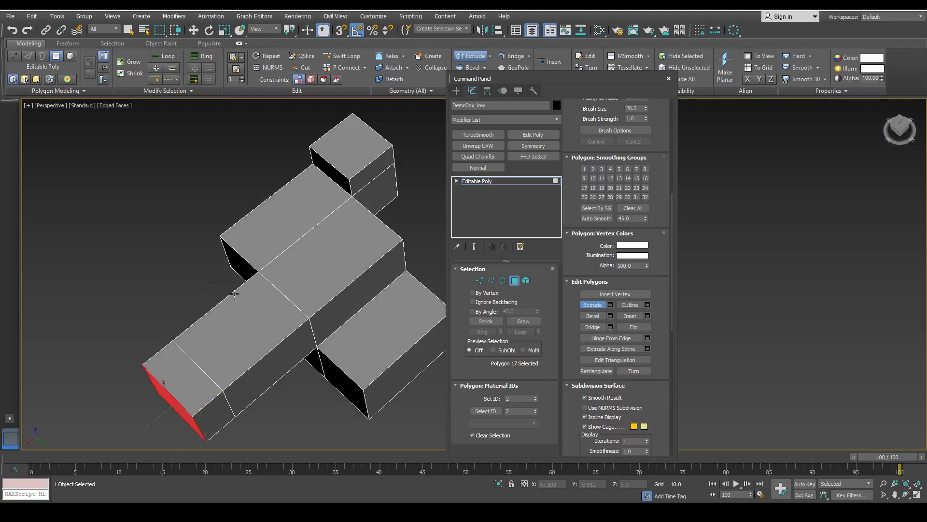
key("ctrl+z")
key("ctrl+z")
key("ctrl+z")
key("ctrl+z")
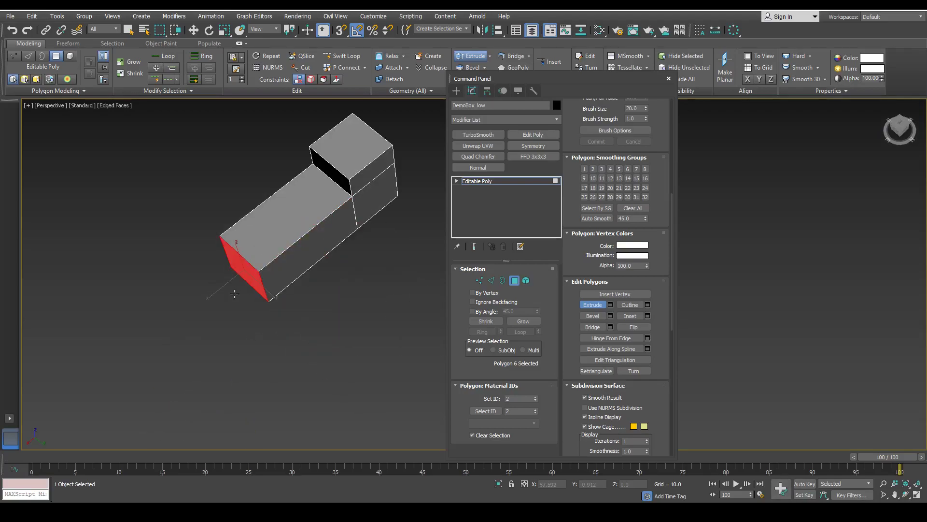
middle_click_drag(297, 272, 288, 259, "alt")
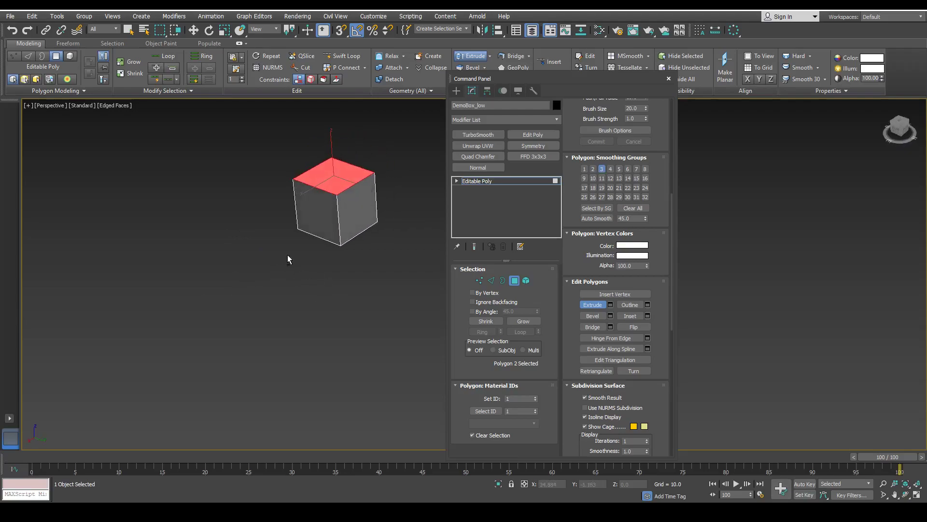
Step: Try resizing the box's top face freehand with the Outline tool
left_click(630, 304)
scroll(311, 200, "up", 3)
left_click_drag(311, 201, 327, 139)
right_click(327, 140)
key("w")
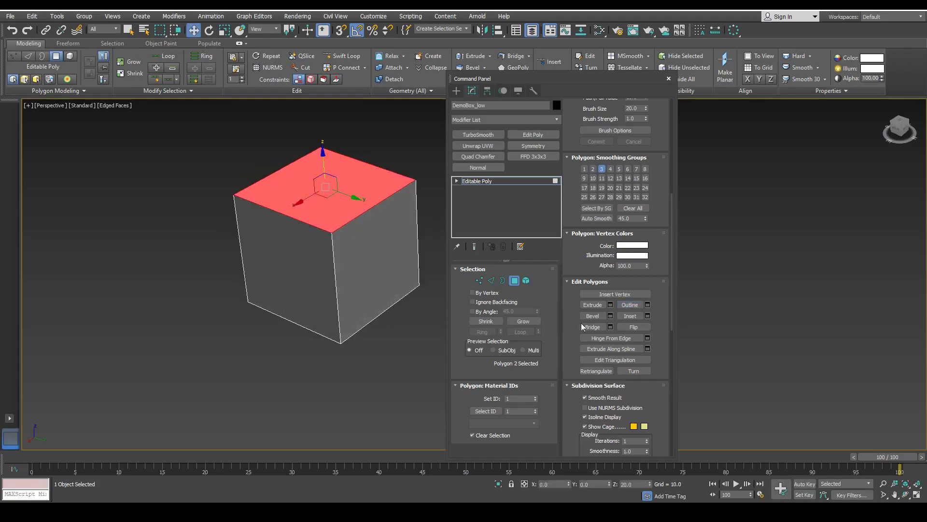
Step: Try changing the top face's outline amount in the Outline settings and discard it
key("ctrl+d")
left_click(648, 304)
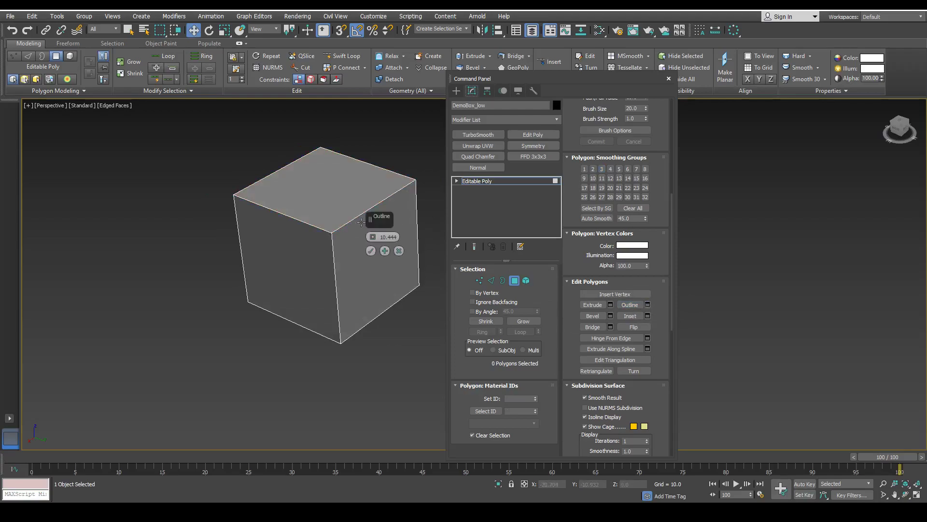
key("ctrl+z")
mouse_move(372, 237)
left_mouse_down()
mouse_move(375, 306)
mouse_move(377, 212)
mouse_move(370, 301)
mouse_move(371, 250)
left_mouse_up()
left_click(398, 250)
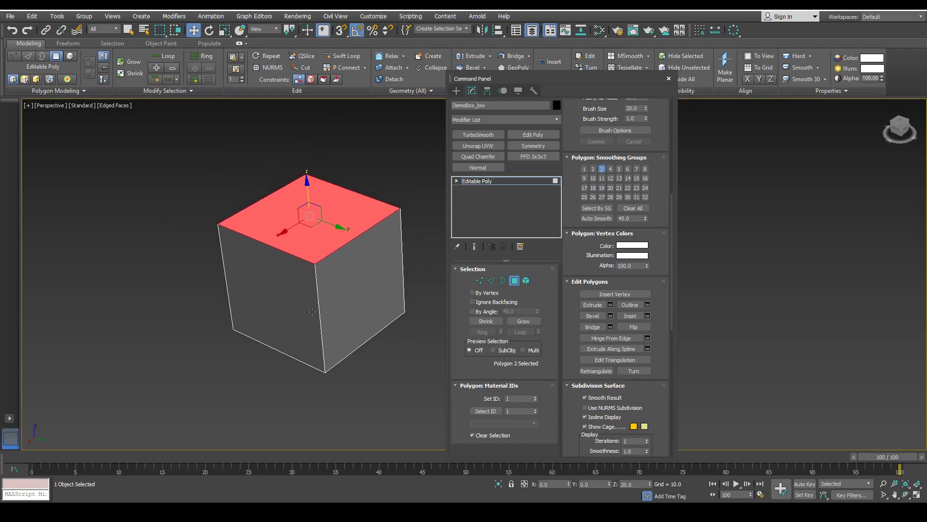
Step: Reselect the top face, try changing its bevel in the Bevel settings and discard it
left_click(351, 372)
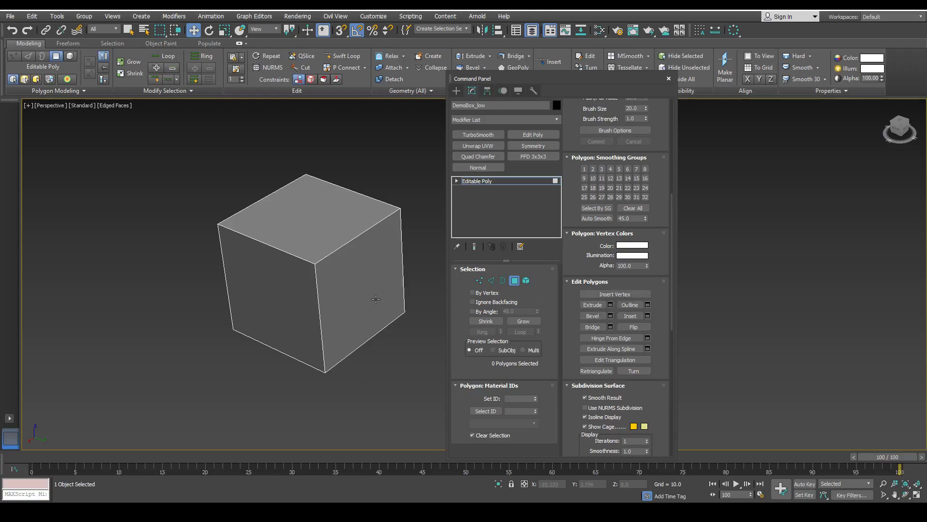
left_click(306, 238)
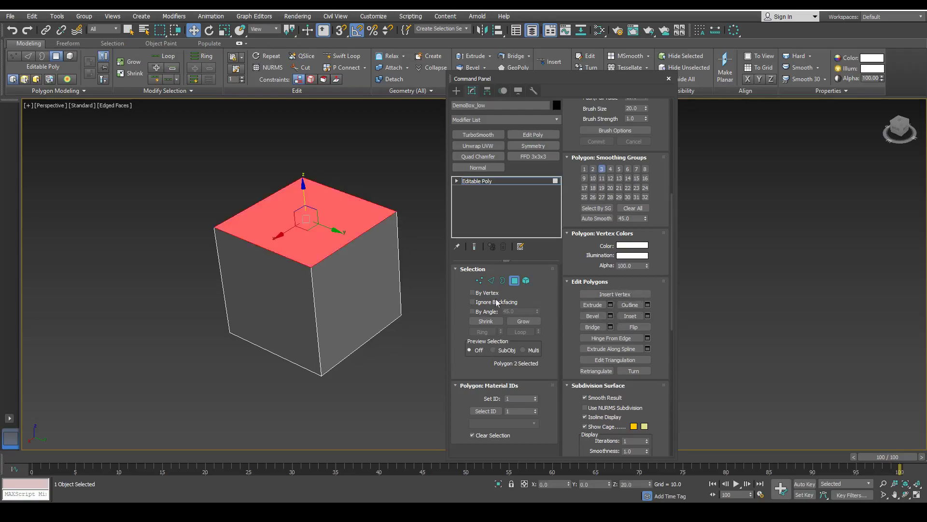
left_click(610, 316)
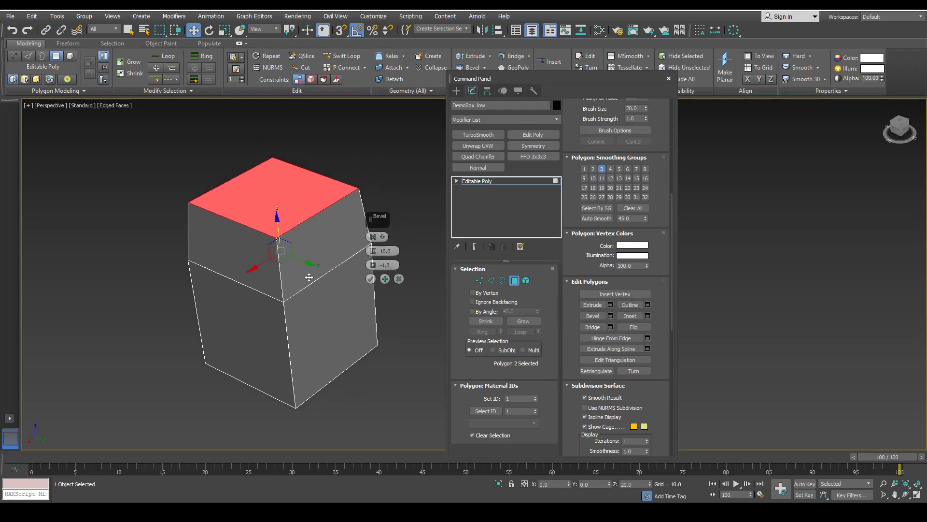
scroll(377, 216, "up", 2)
mouse_move(375, 252)
left_mouse_down()
mouse_move(380, 287)
mouse_move(372, 268)
left_mouse_up()
left_click(398, 278)
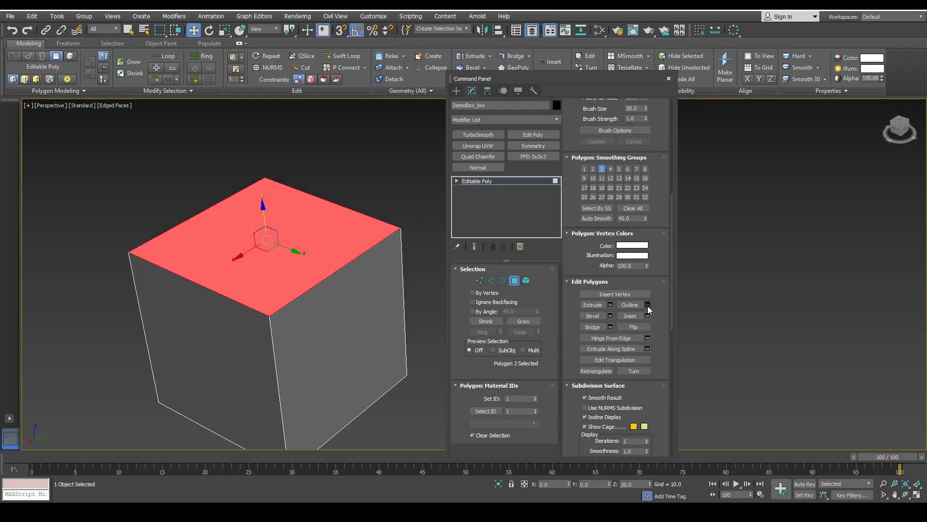
Step: Try beveling the top face upward and inward freehand twice, undoing or cancelling each bevel
left_click(592, 316)
left_click_drag(280, 265, 280, 230)
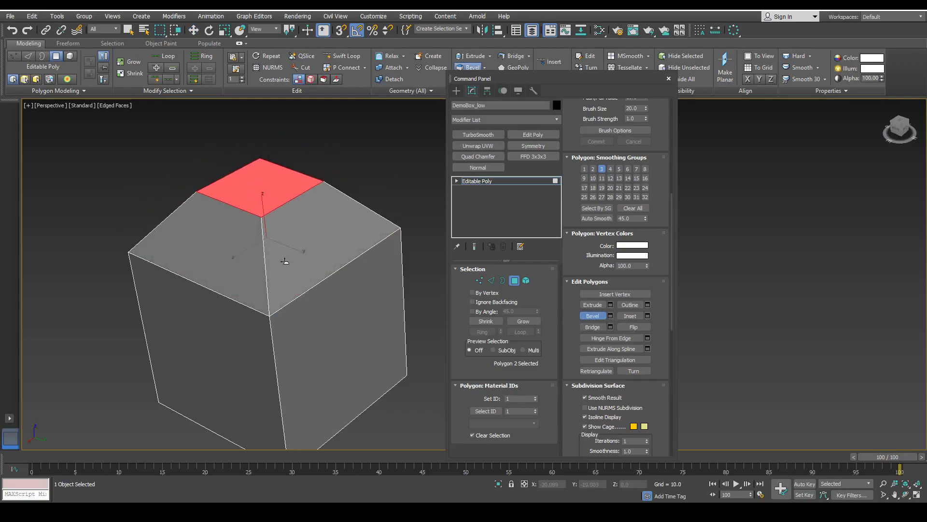
key("w")
middle_click_drag(284, 270, 259, 289, "alt")
key("ctrl+z")
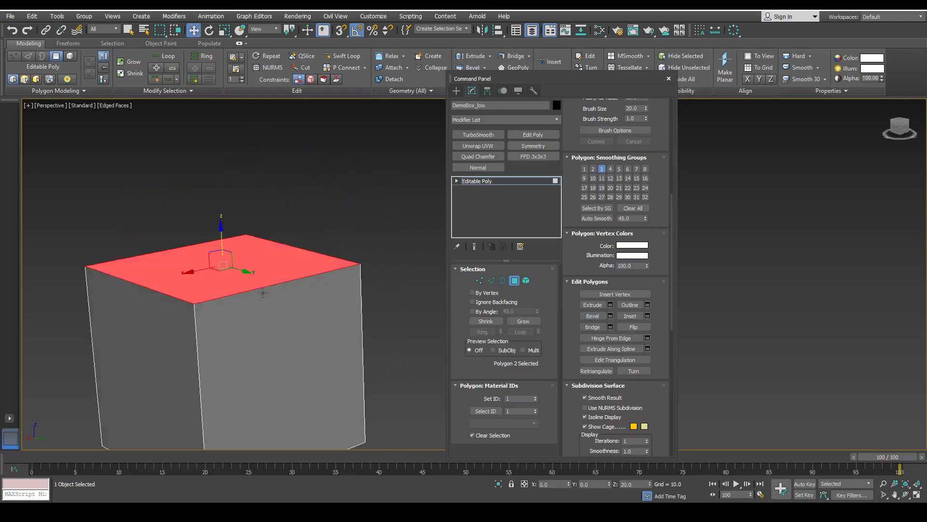
left_click(593, 316)
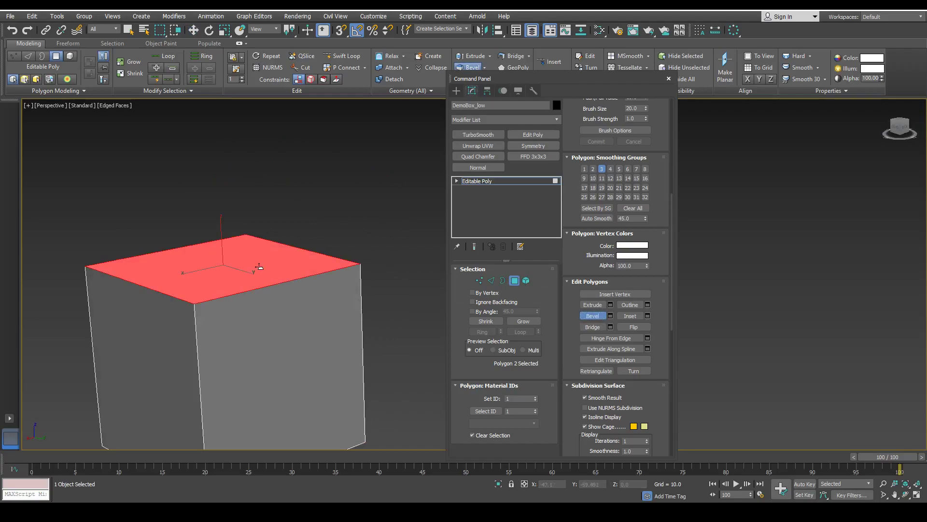
left_click_drag(260, 267, 250, 238)
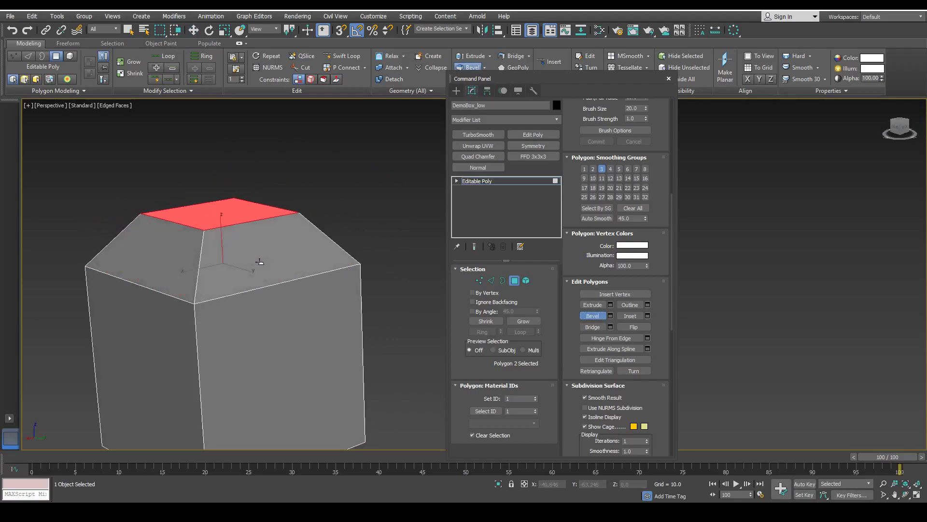
right_click(300, 305)
right_click(406, 254)
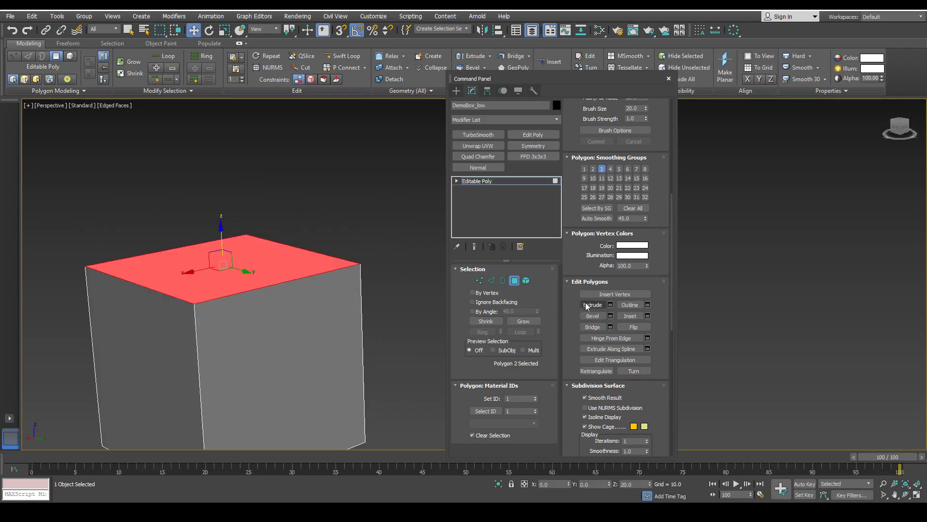
Step: Try other values for the top face in the Bevel settings, discard them and clear the selection
left_click(610, 315)
left_click_drag(373, 252, 398, 277)
left_click(399, 279)
left_click(327, 197)
middle_click_drag(197, 244, 214, 270, "alt")
left_click(214, 271)
left_click(369, 211)
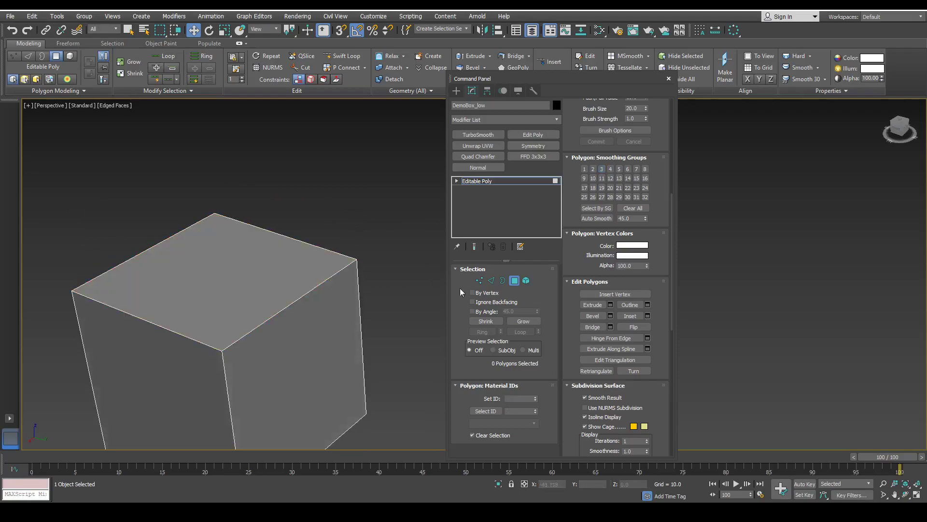
Step: Try beveling the top face and moving the beveled face down along Z, and undo it all
left_click(592, 316)
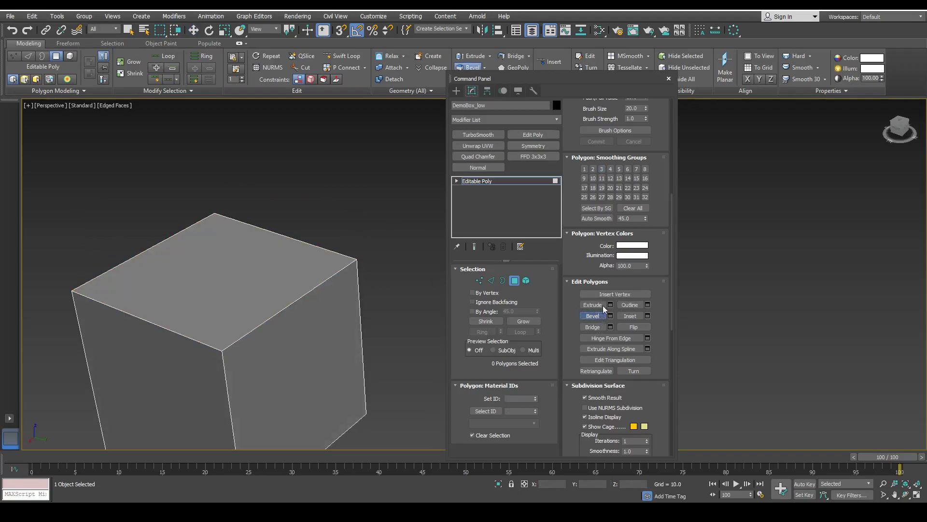
left_click_drag(241, 261, 216, 256)
right_click(218, 198)
key("r")
key("w")
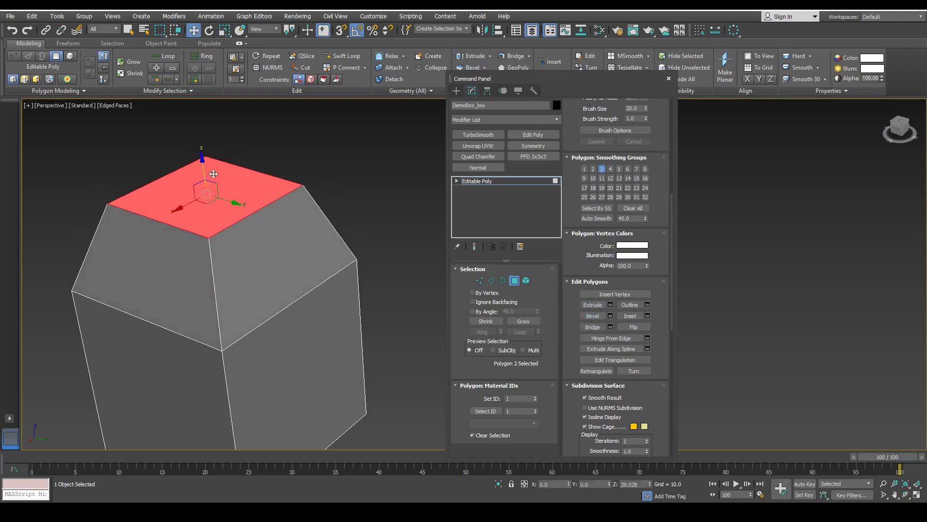
left_click_drag(207, 175, 210, 207)
middle_click_drag(231, 263, 273, 245, "alt")
key("ctrl+z")
key("ctrl+z")
key("ctrl+z")
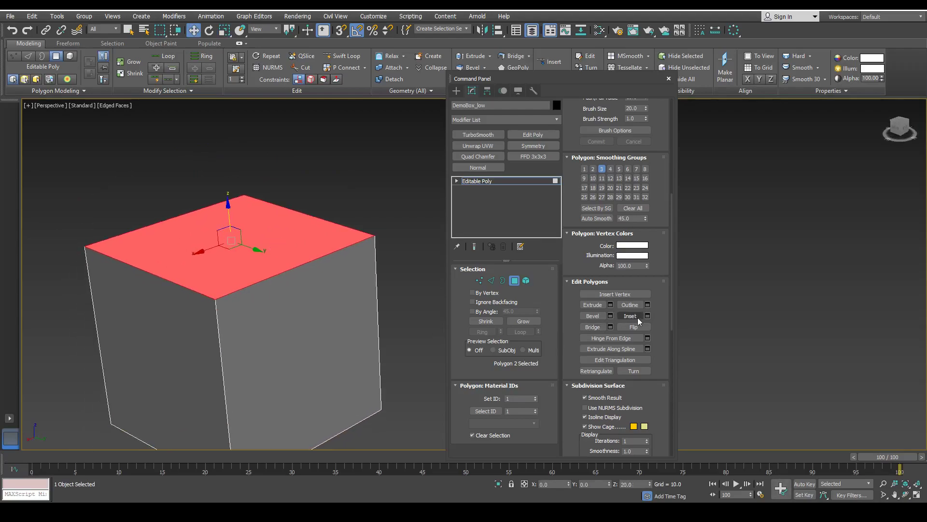
Step: Extrude the top face in place without height and scale the new face inward to imitate an inset
left_click(400, 269)
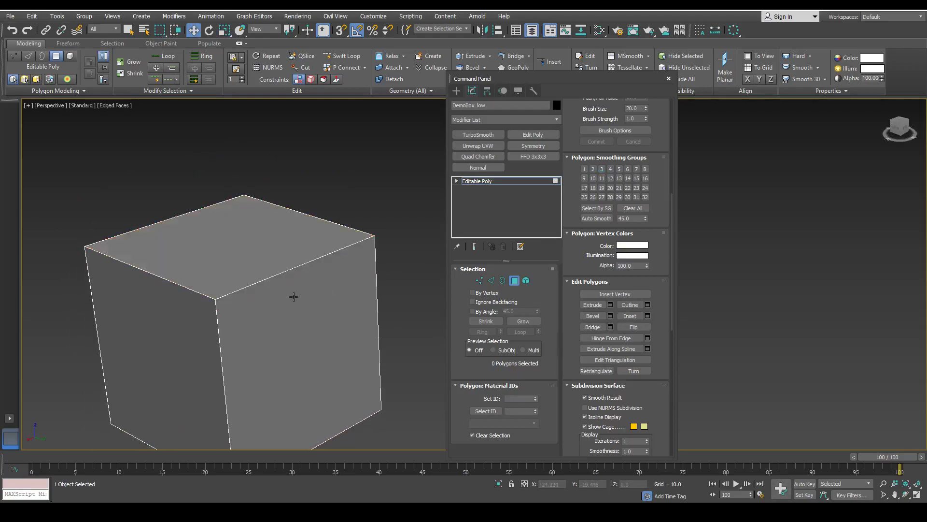
middle_click_drag(292, 294, 315, 301, "alt")
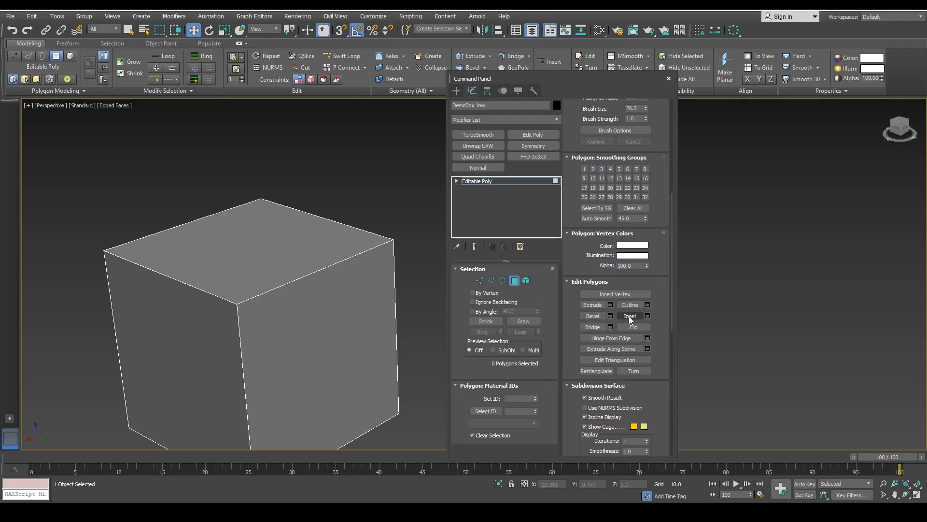
left_click(214, 232)
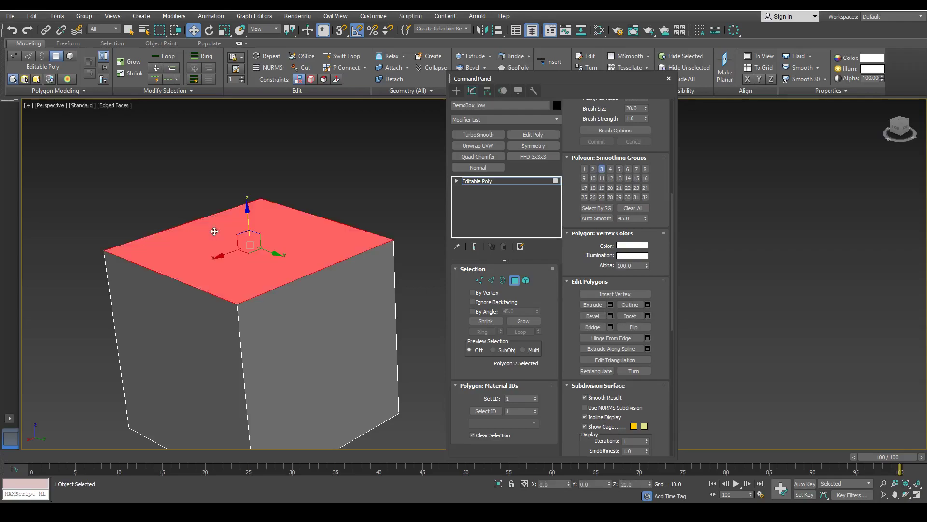
left_click(610, 304)
right_click(373, 255)
left_click(370, 266)
key("r")
left_click_drag(243, 255, 245, 249)
middle_click_drag(245, 248, 222, 141, "alt")
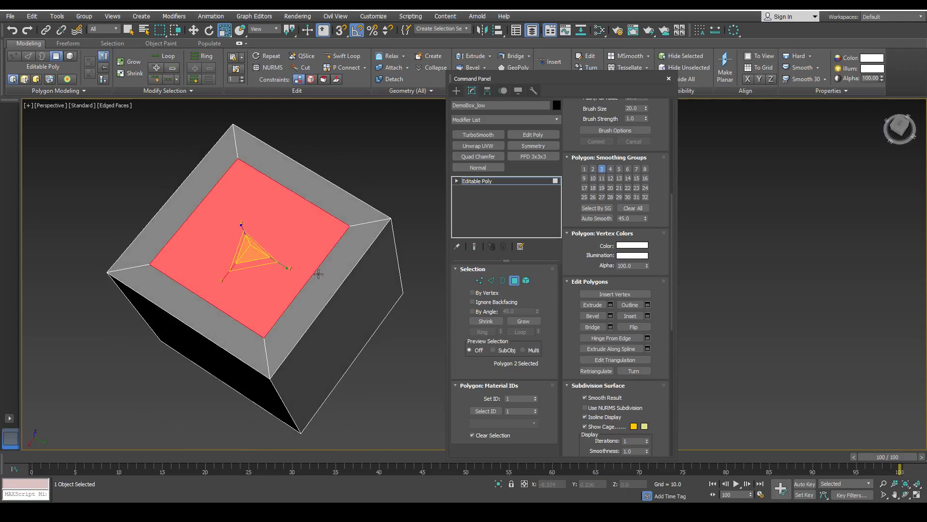
Step: Undo the top face's extrusion and scaling, and clear the polygon selection
left_click(320, 194)
key("ctrl+z")
key("ctrl+z")
key("ctrl+z")
key("ctrl+z")
key("ctrl+z")
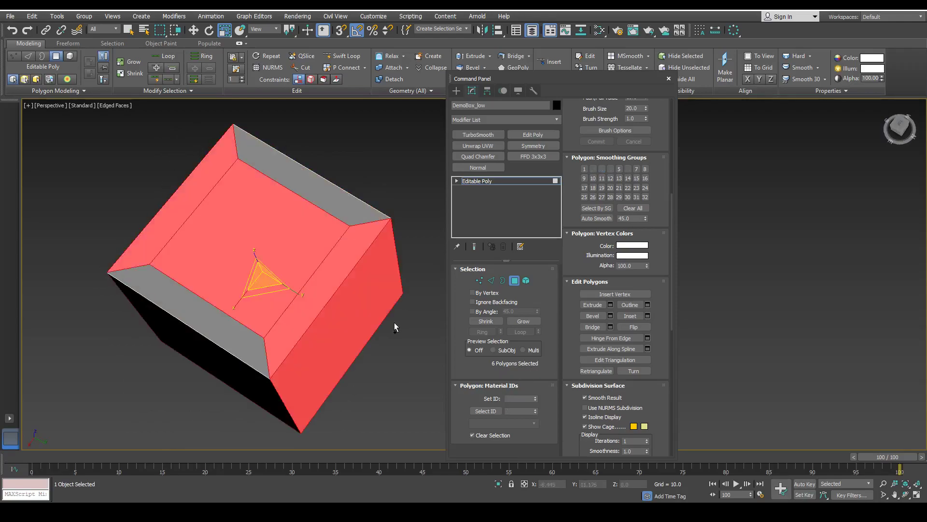
middle_click_drag(355, 380, 361, 353, "alt")
left_click(411, 384)
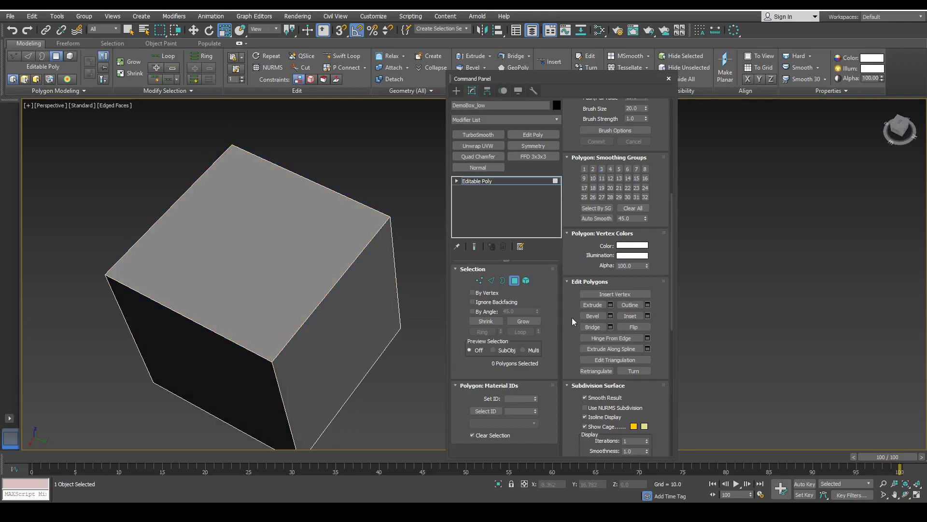
Step: Try insetting the top face freehand and extruding the inner face
left_click(630, 316)
mouse_move(280, 273)
left_mouse_down()
mouse_move(287, 261)
mouse_move(269, 275)
left_mouse_up()
mouse_move(269, 276)
middle_mouse_down("alt")
mouse_move(310, 280)
mouse_move(268, 275)
mouse_move(280, 279)
middle_mouse_up("alt")
left_click(593, 305)
left_click_drag(265, 249, 263, 222)
scroll(248, 284, "down", 4)
Step: Select the front face and its opposite, try insetting both through the Inset settings and discard it
middle_click_drag(249, 283, 268, 342, "alt")
scroll(292, 316, "up", 4)
scroll(292, 316, "down", 4)
scroll(291, 335, "up", 2)
left_click(291, 335)
middle_click_drag(289, 277, 484, 300, "alt")
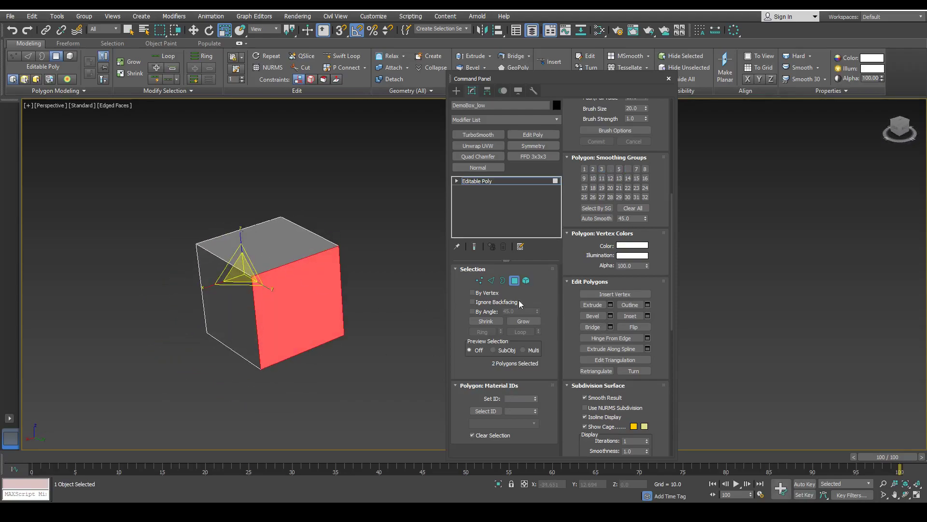
left_click(648, 315)
middle_click_drag(307, 307, 319, 282, "alt")
left_click(399, 265)
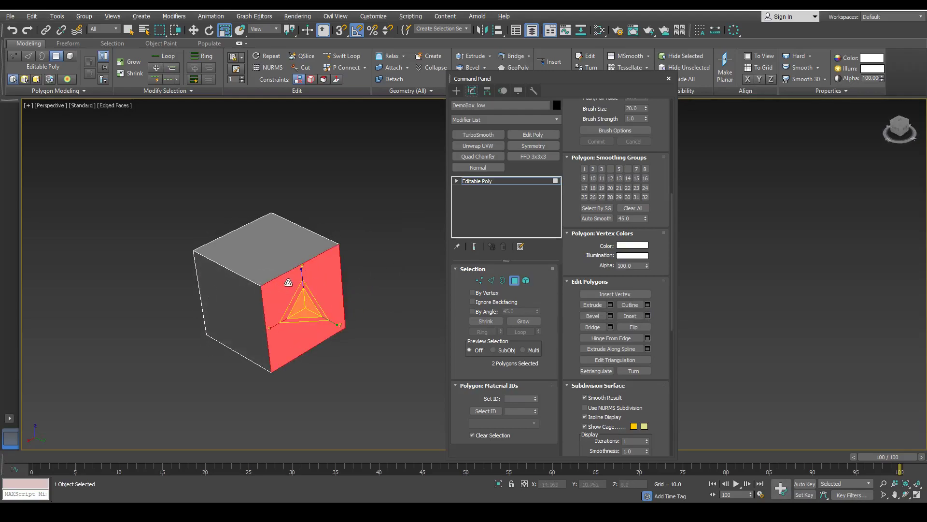
Step: Select the other side face and its opposite, and inset both by 2.492
middle_click_drag(403, 270, 396, 279, "alt")
left_click(396, 279)
left_click(227, 309)
middle_click_drag(227, 309, 232, 288, "alt")
left_click(287, 336, "ctrl")
middle_click_drag(287, 336, 302, 280, "alt")
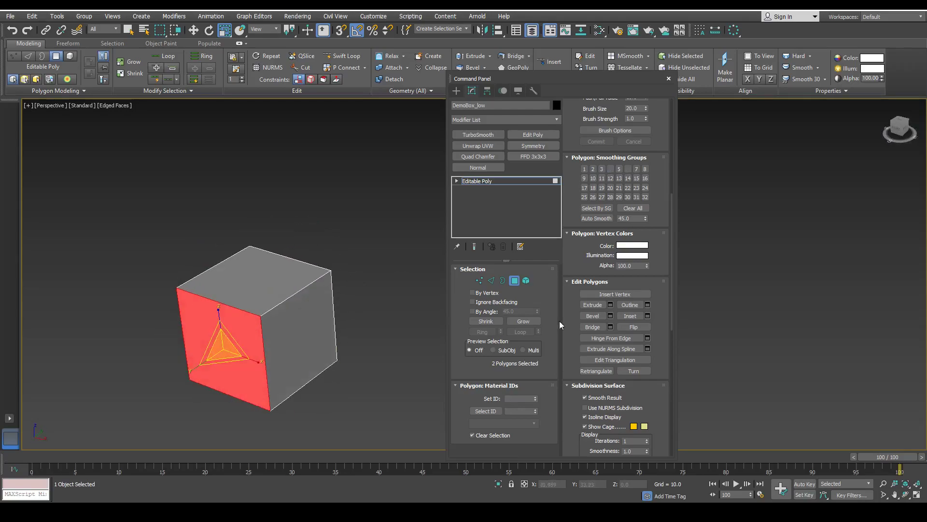
left_click(648, 315)
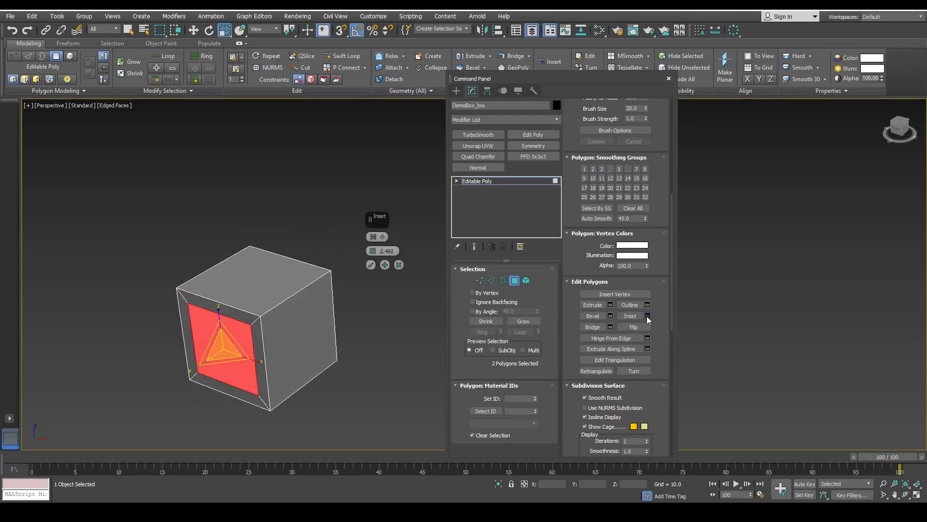
left_click(371, 265)
middle_click_drag(372, 266, 387, 247)
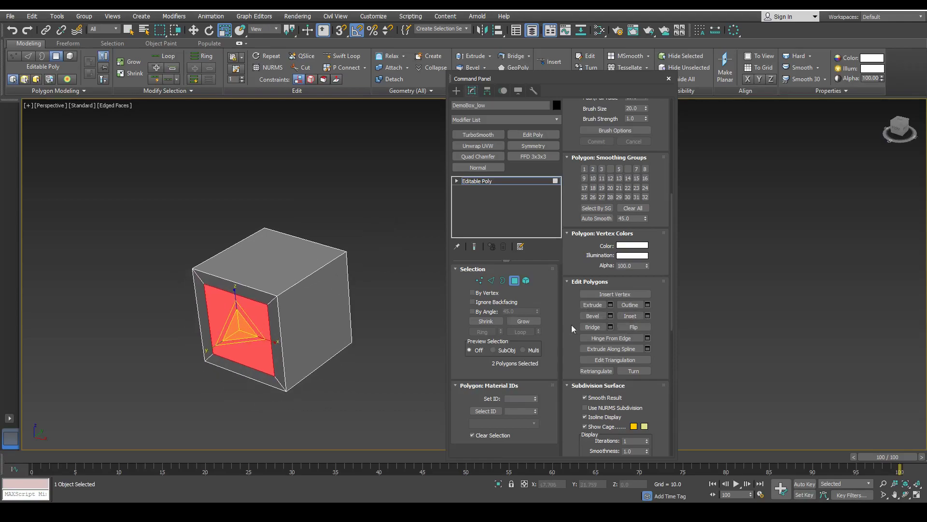
Step: Try bridging the two inset faces on opposite sides of the box, and undo each attempt
middle_click_drag(245, 301, 279, 274, "alt")
left_click(593, 327)
middle_click_drag(399, 315, 309, 319, "alt")
key("ctrl+z")
middle_click_drag(217, 331, 259, 347, "alt")
left_click(594, 327)
mouse_move(338, 314)
middle_mouse_down("alt")
mouse_move(290, 314)
mouse_move(330, 313)
mouse_move(338, 328)
middle_mouse_up("alt")
key("ctrl+z")
Step: Try flipping the normals of the two selected inset faces back and forth
left_click(628, 327)
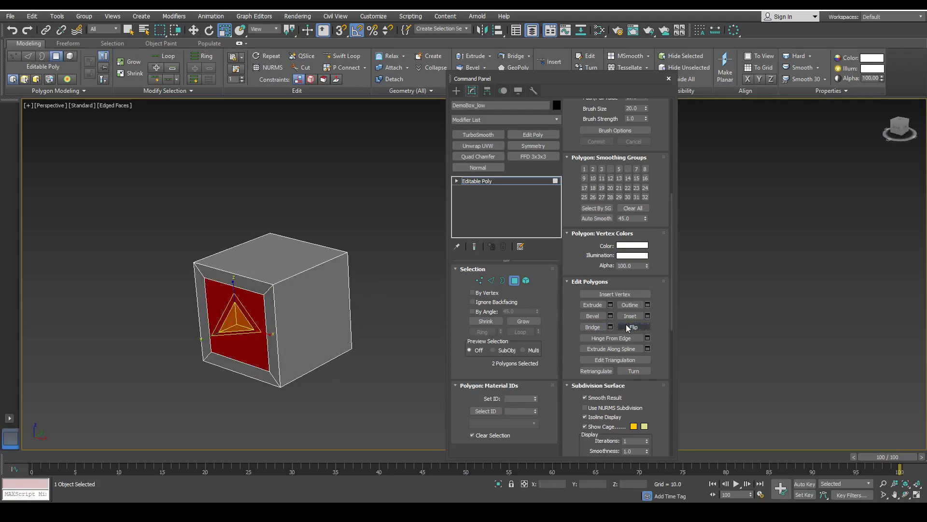
scroll(248, 338, "up", 6)
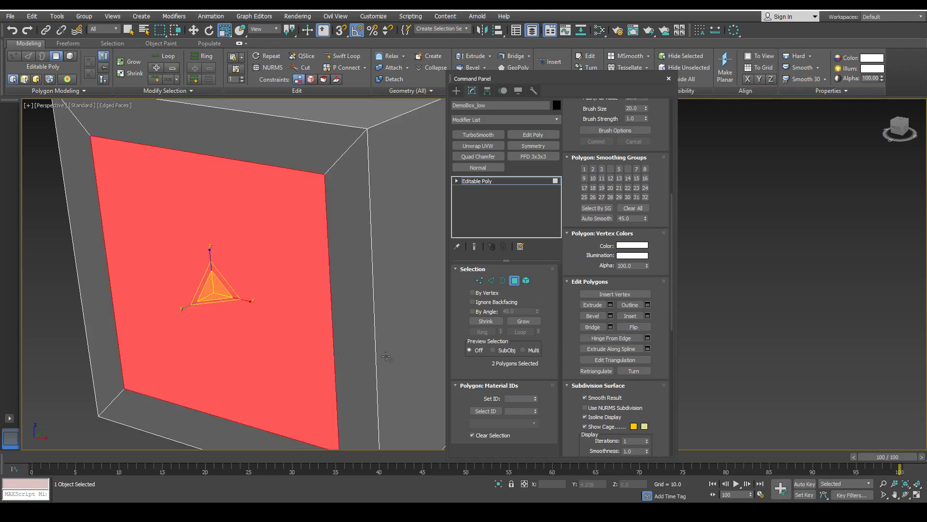
left_click(644, 327)
left_click(642, 329)
scroll(216, 320, "down", 5)
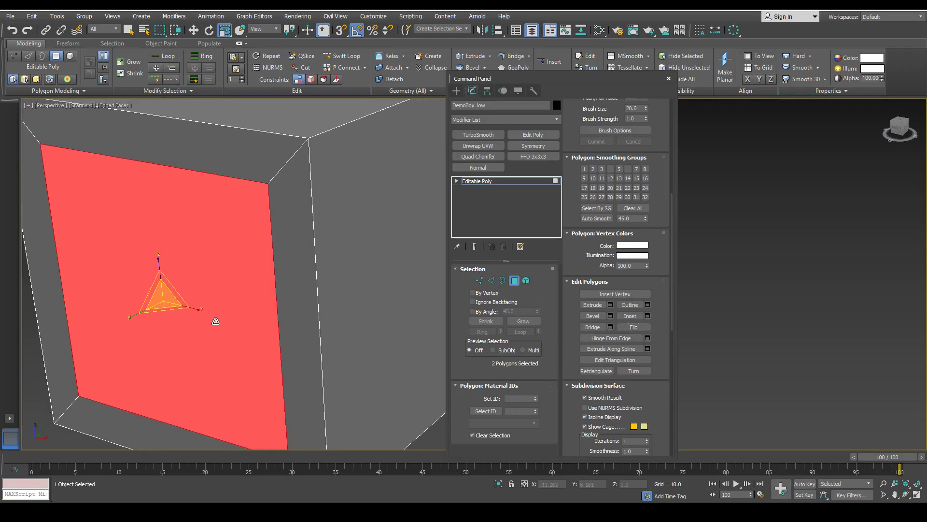
middle_click_drag(226, 341, 263, 325, "alt")
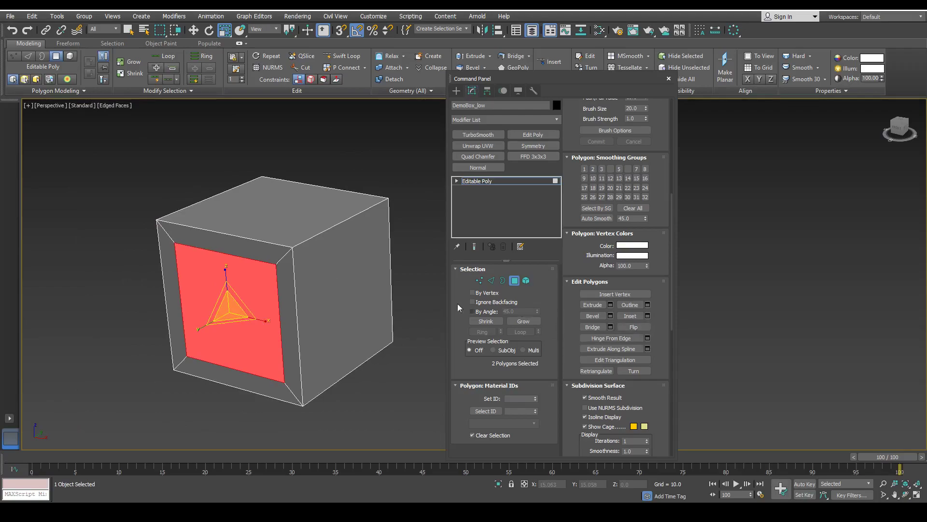
Step: Undo the insets on the two opposite faces after selecting the adjacent side face and the inset face individually
left_click(371, 287)
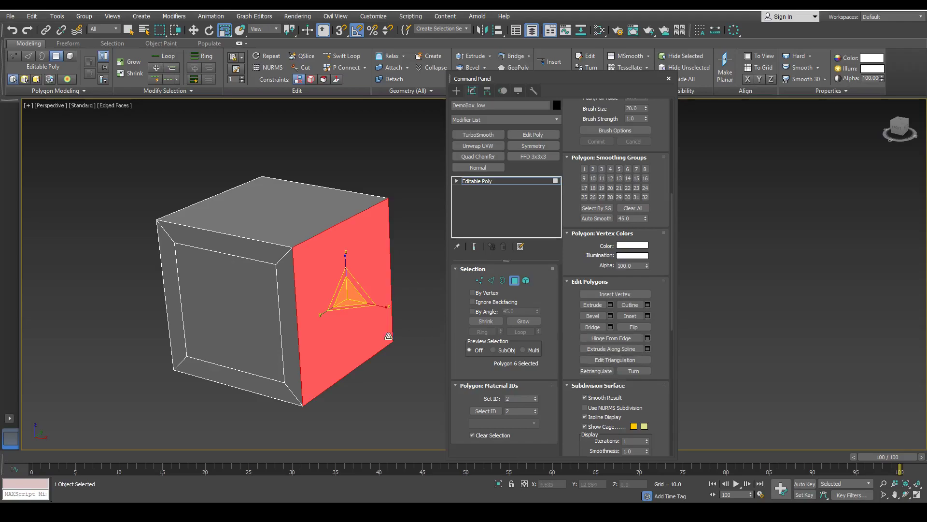
left_click(396, 329)
left_click(259, 321)
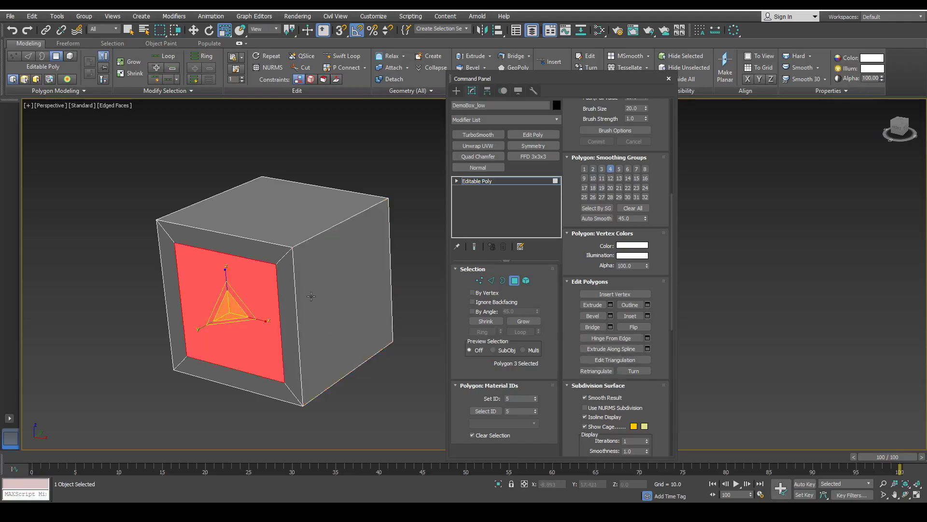
key("ctrl+z")
key("ctrl+z")
key("ctrl+z")
key("ctrl+z")
middle_click_drag(300, 305, 386, 349, "alt")
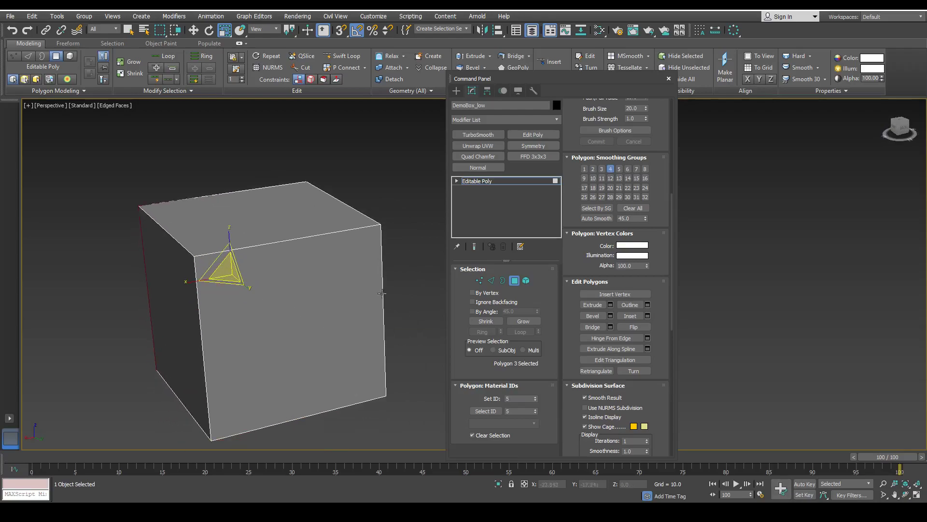
Step: Insert four edge loops with Swift Loop, running vertically down the large front face and across the top
left_click_drag(552, 77, 606, 110)
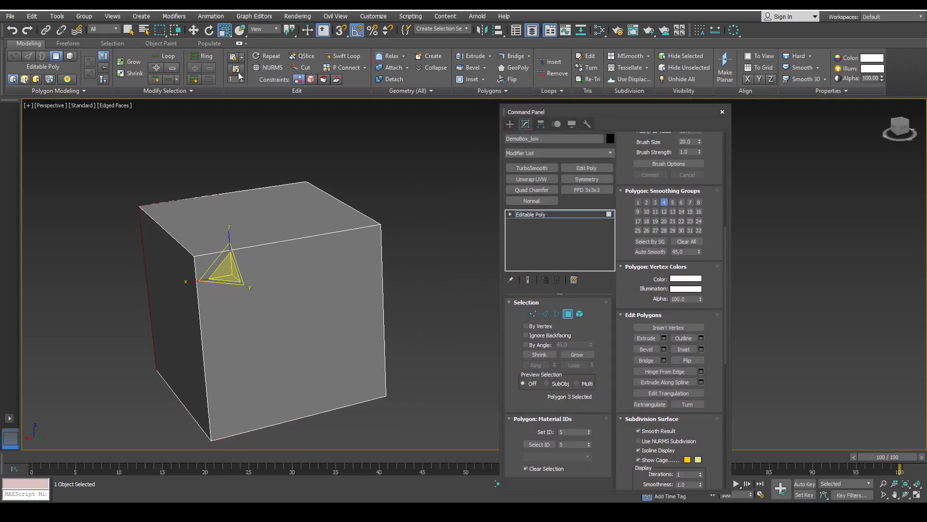
left_click(344, 56)
left_click(255, 246)
left_click(287, 240)
left_click(334, 231)
left_click(314, 233)
right_click(314, 232)
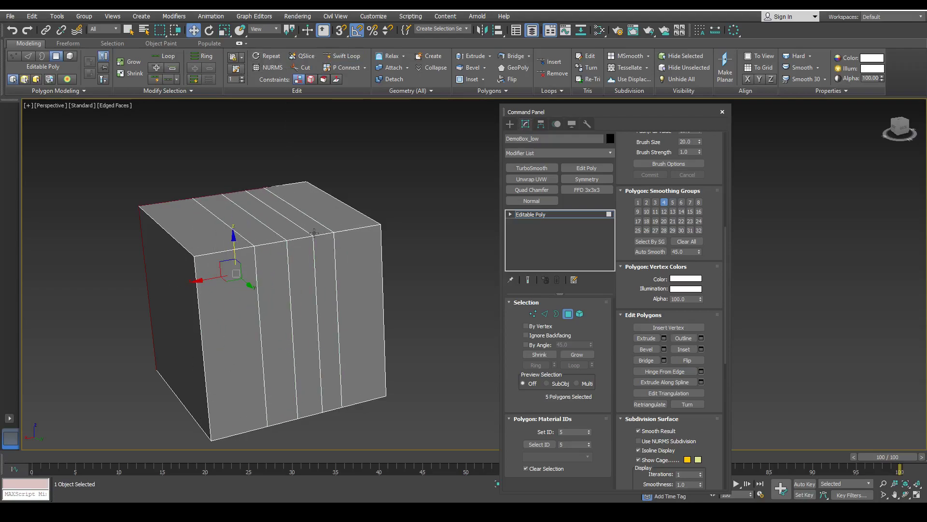
Step: Clear the selection in Polygon mode and select individual strips between the loops on the front and top faces
key("4")
key("4")
key("4")
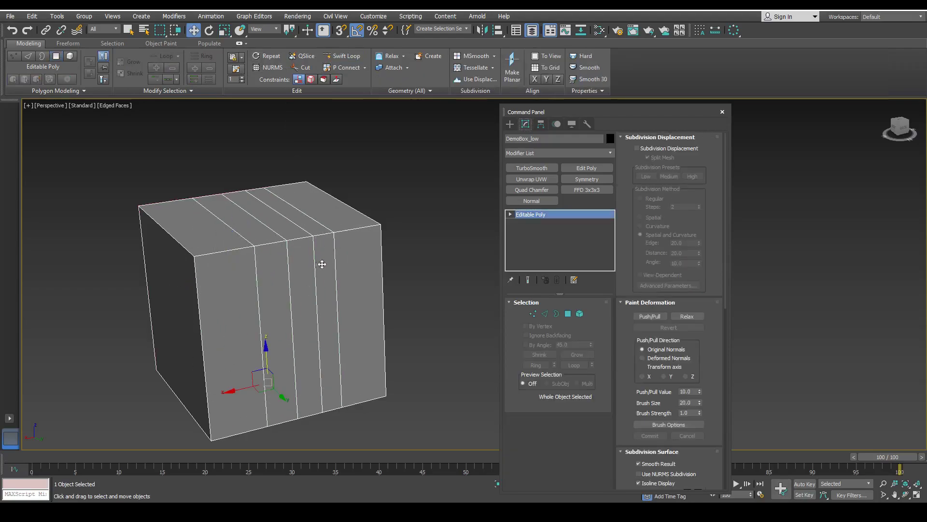
key("4")
key("4")
left_click(327, 265)
left_click(302, 273)
left_click(269, 231)
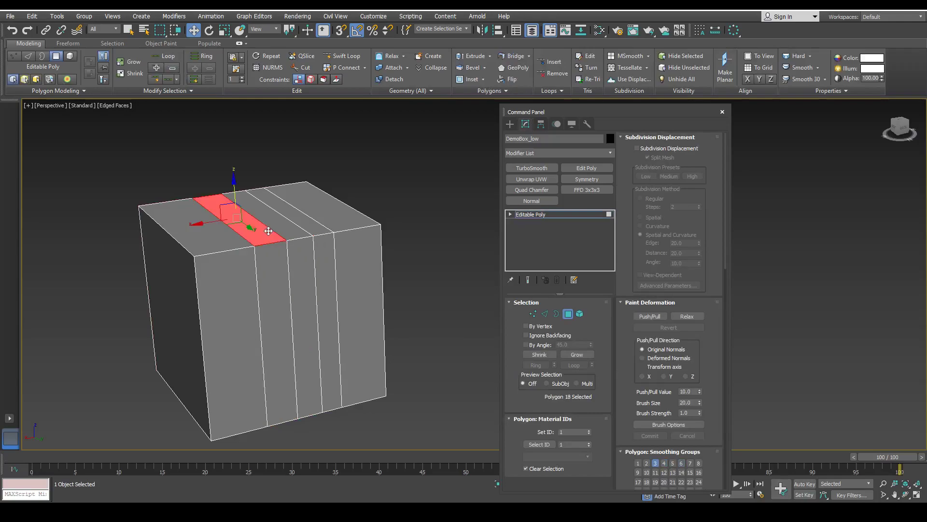
Step: Undo the strip selections and the last two edge loops added to the box
key("ctrl+z")
key("ctrl+z")
key("ctrl+z")
key("ctrl+z")
key("ctrl+z")
key("ctrl+z")
key("ctrl+z")
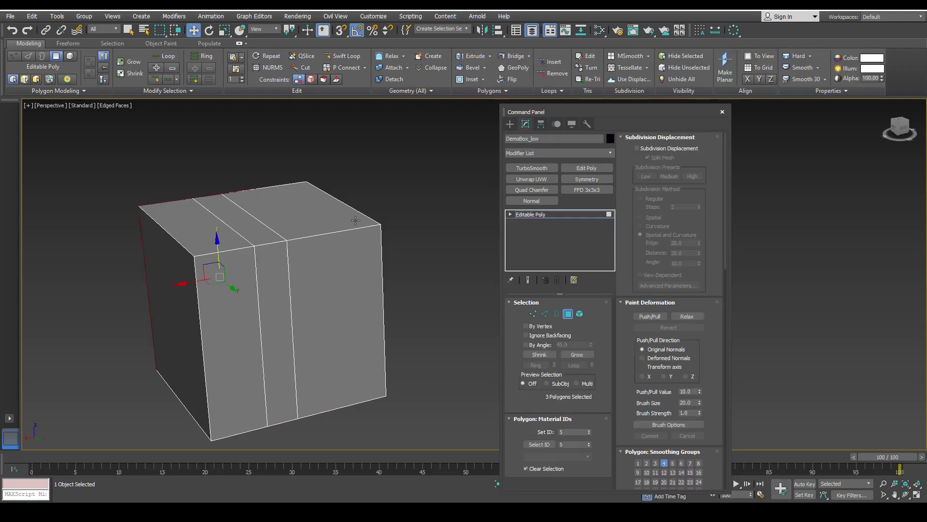